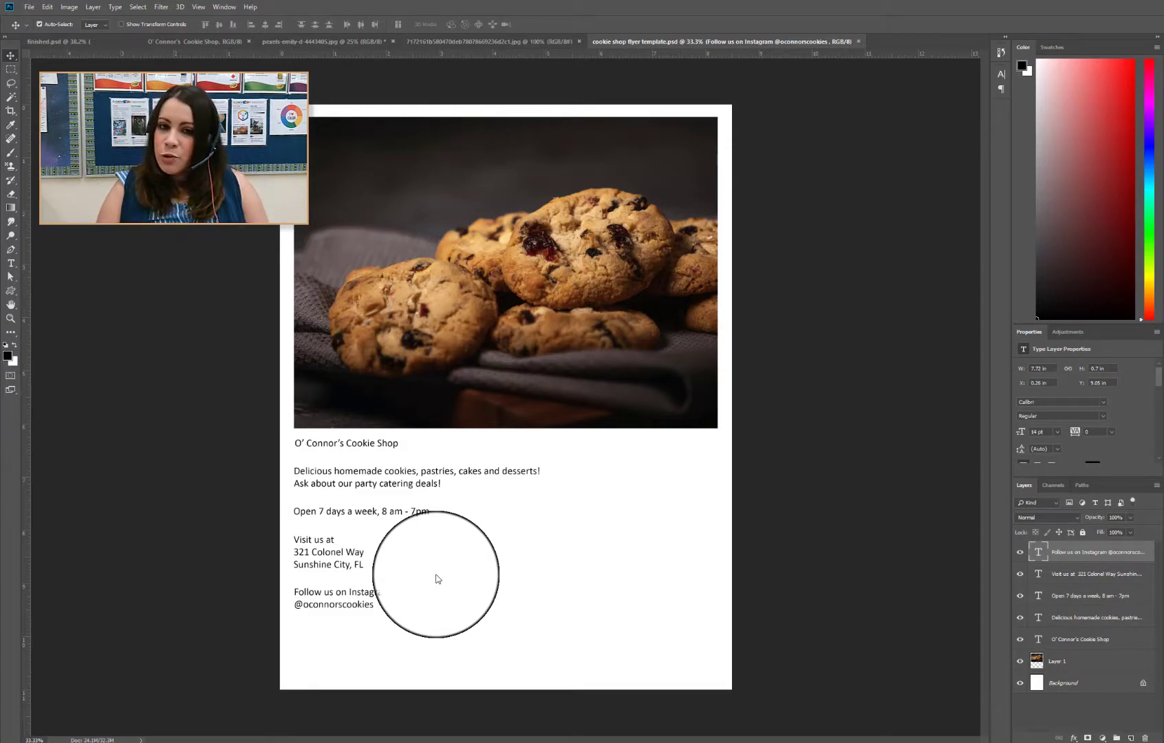
Examine the finished flyer design, and go back to the cookie shop flyer template
left_click(77, 41)
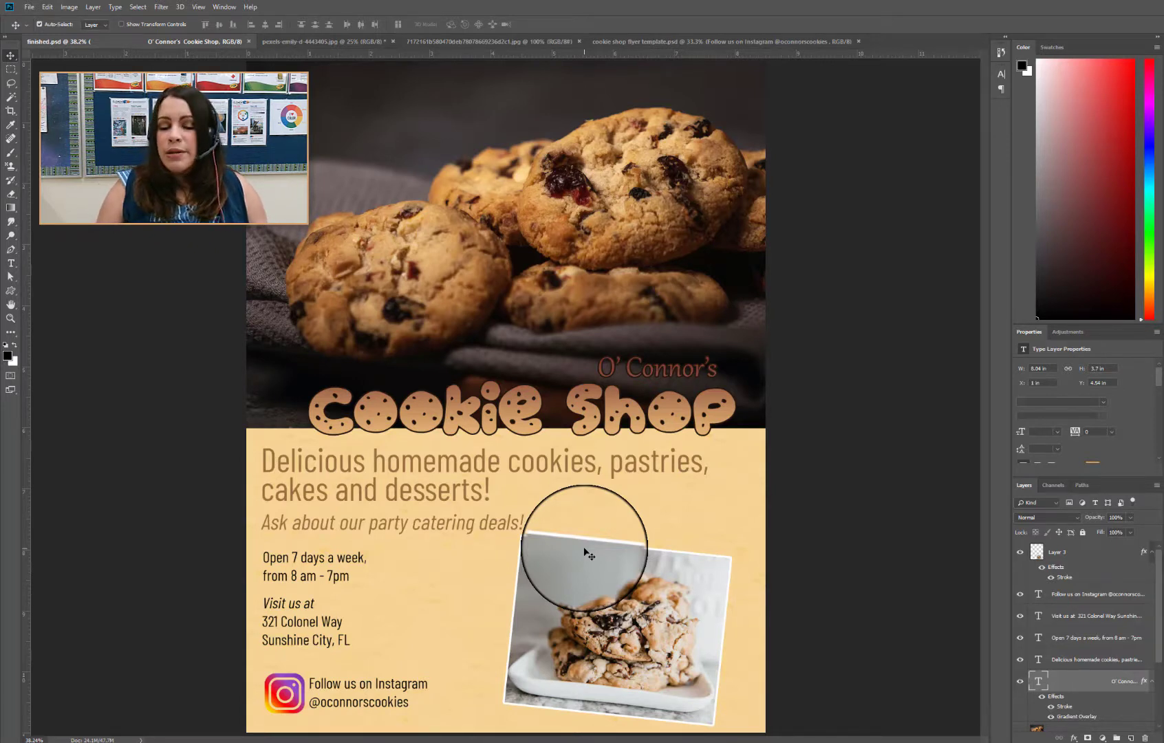
left_click(731, 43)
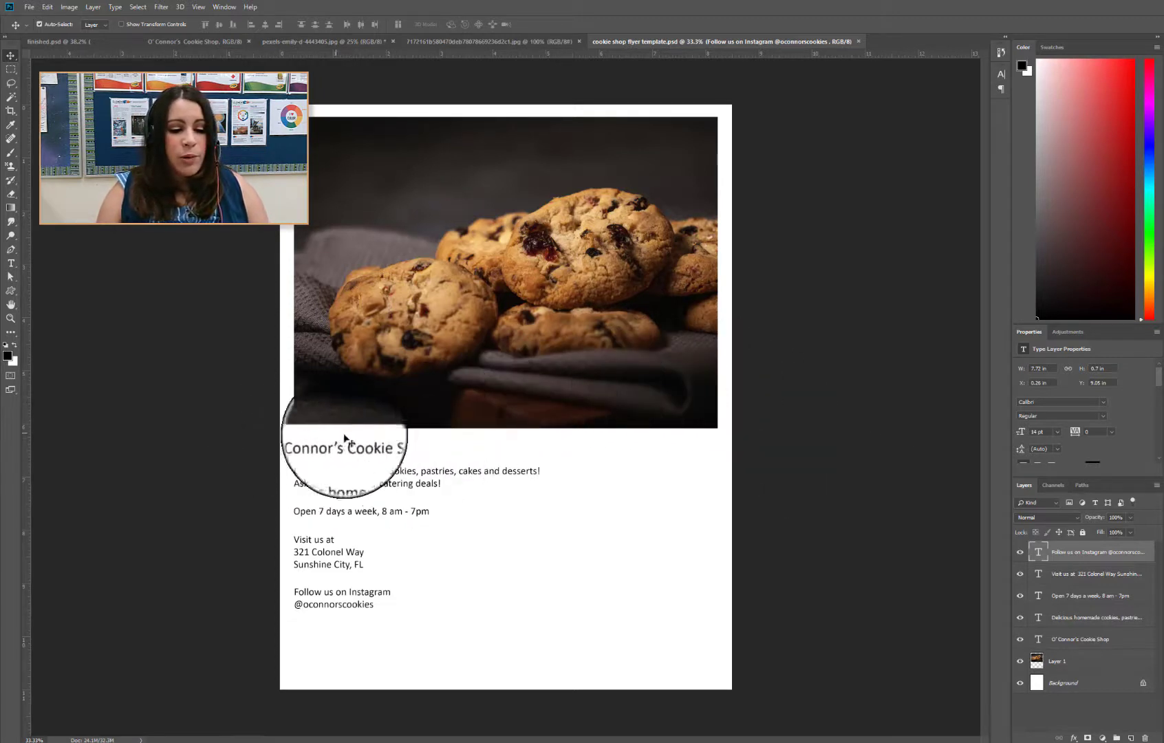
Extend the flyer title's text box up over the photo and set the title to 77 pt
left_click(1119, 647)
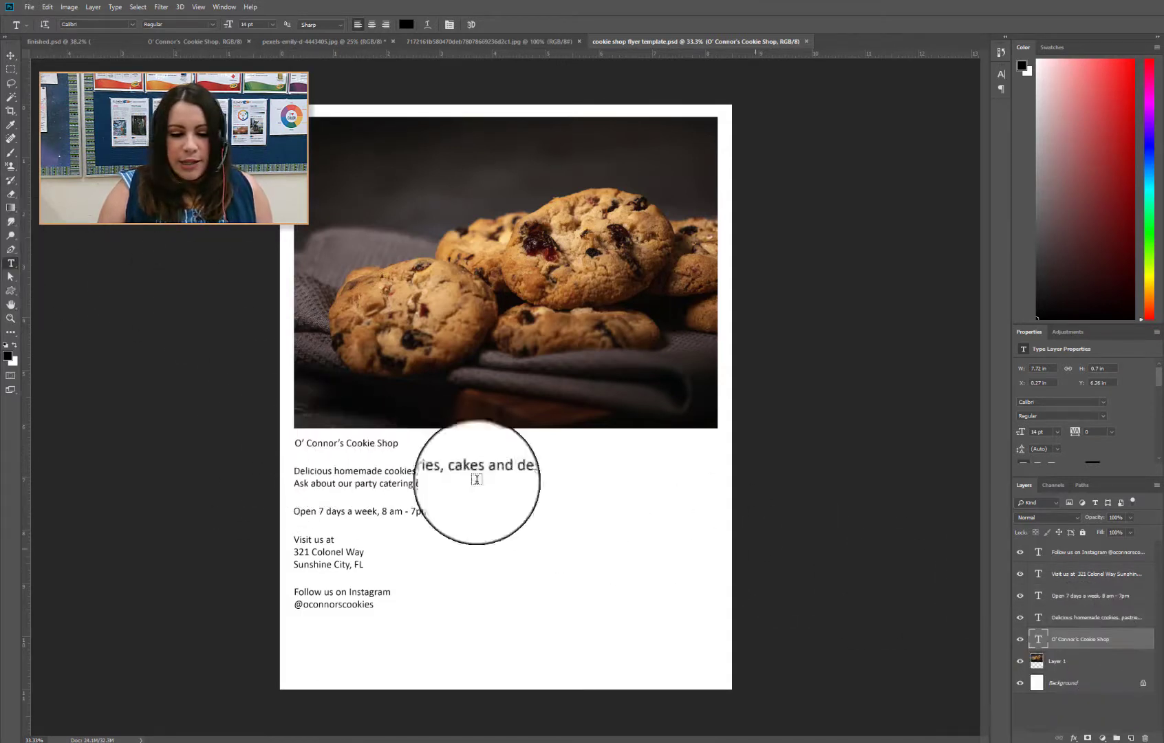
left_click(375, 442)
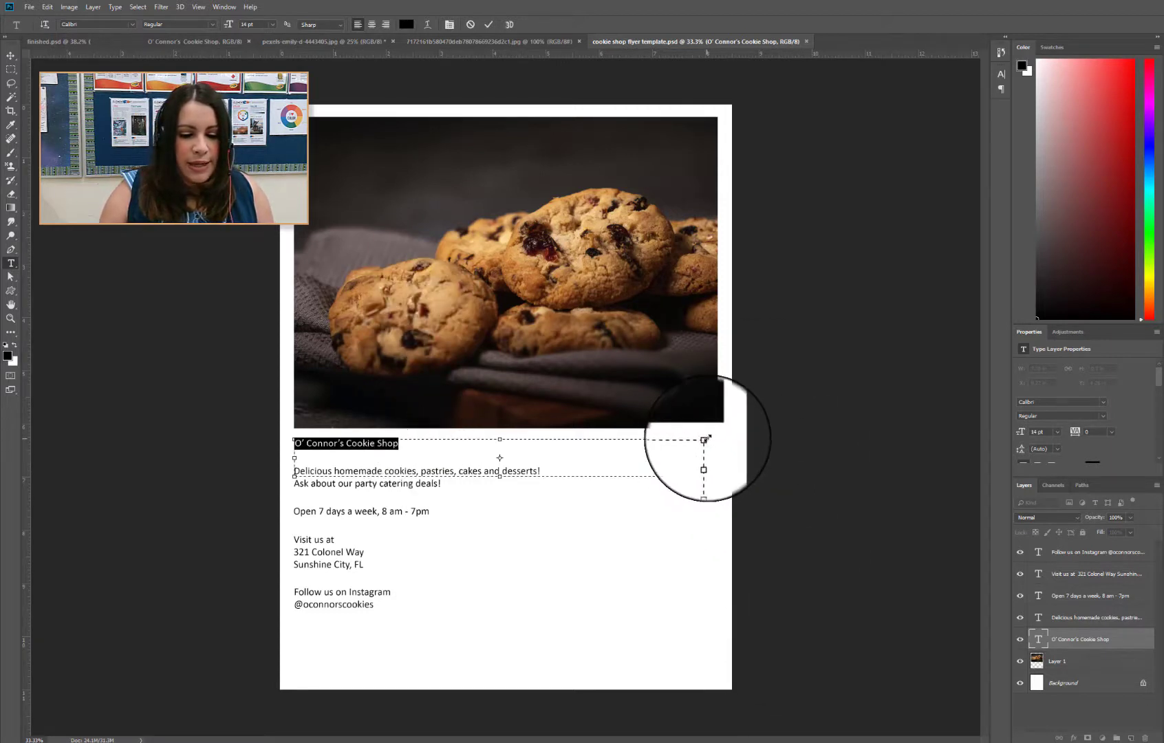
left_click_drag(705, 439, 731, 380)
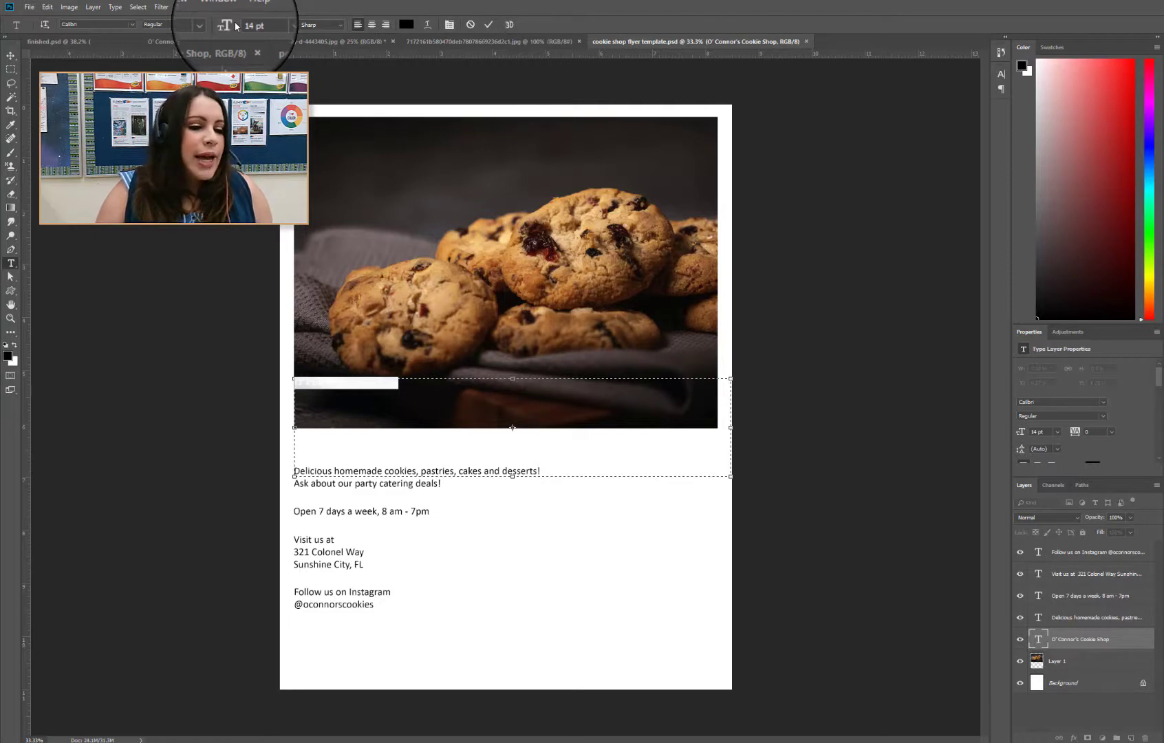
left_click_drag(231, 27, 250, 31)
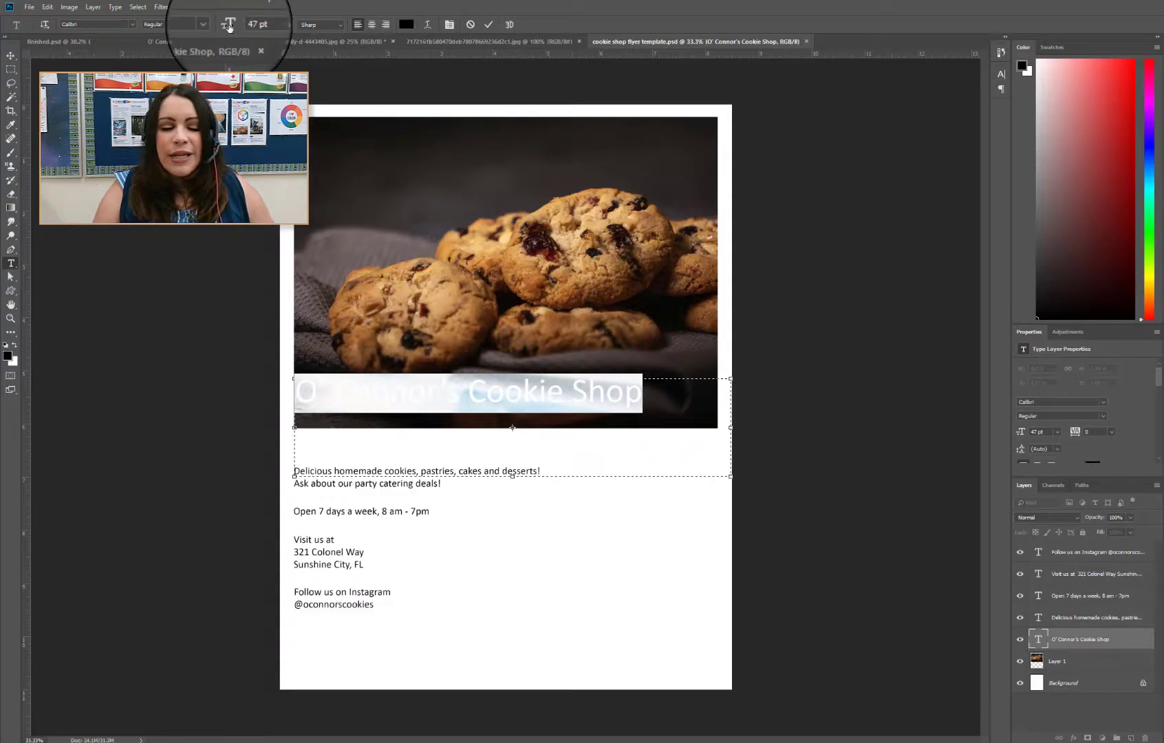
left_click_drag(229, 26, 244, 24)
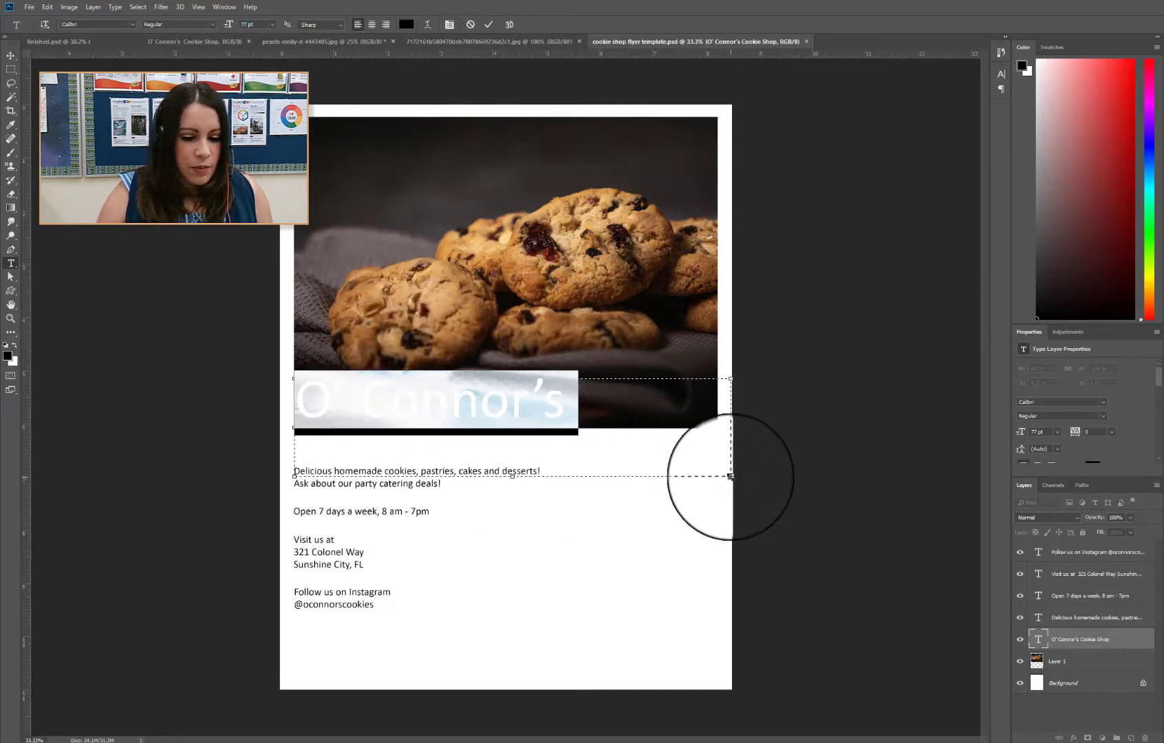
Enlarge the title's text box downward and break the text so "Cookie Shop" starts on a second line
left_click_drag(731, 476, 748, 525)
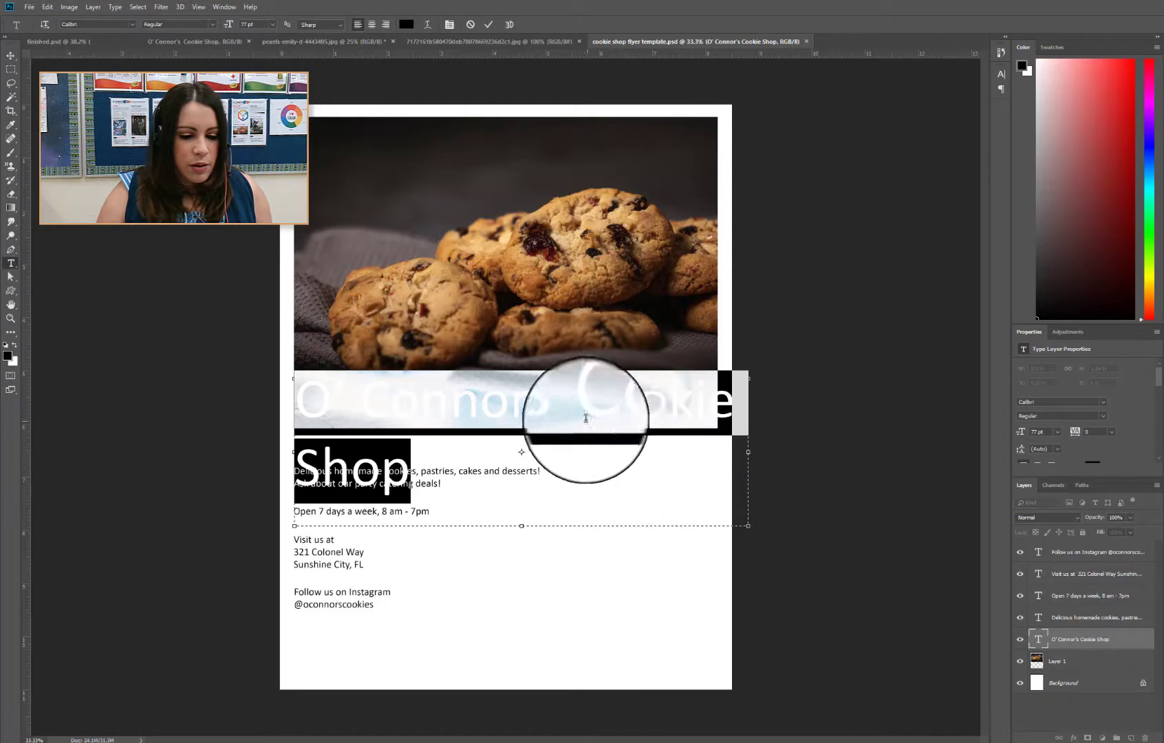
left_click(584, 404)
key("Return")
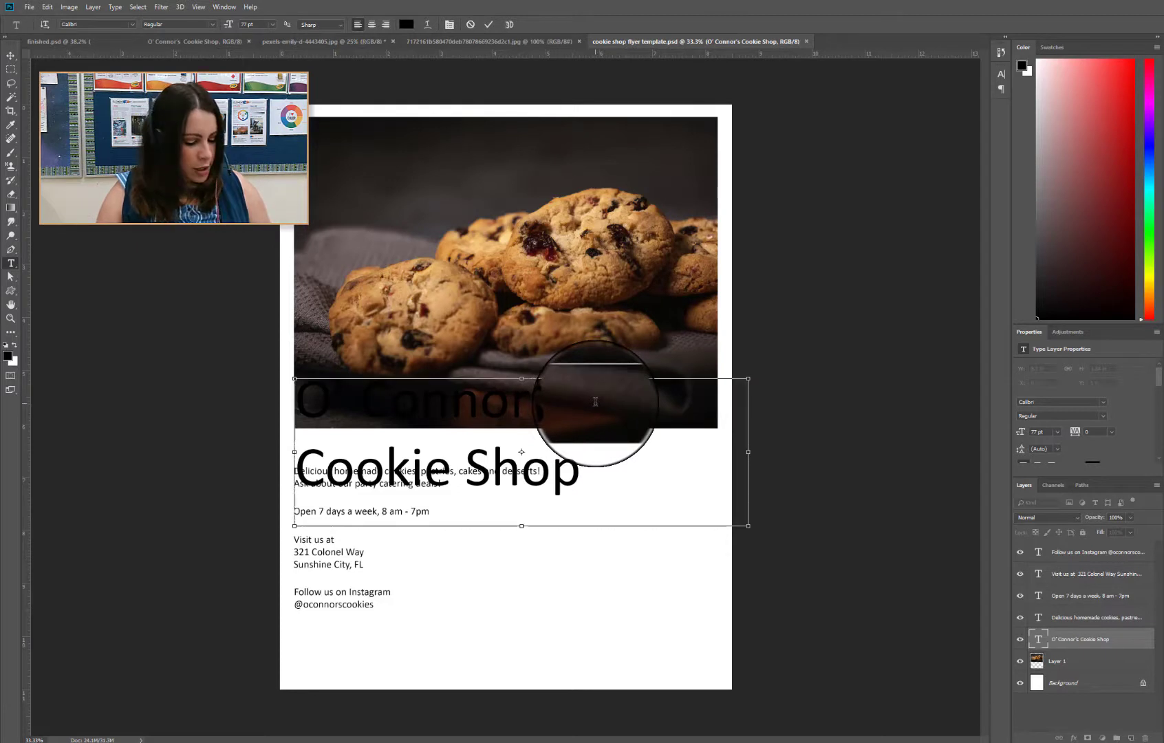
Recolor the whole title with a golden orange sampled from the cookies in the photo
key("ctrl+a")
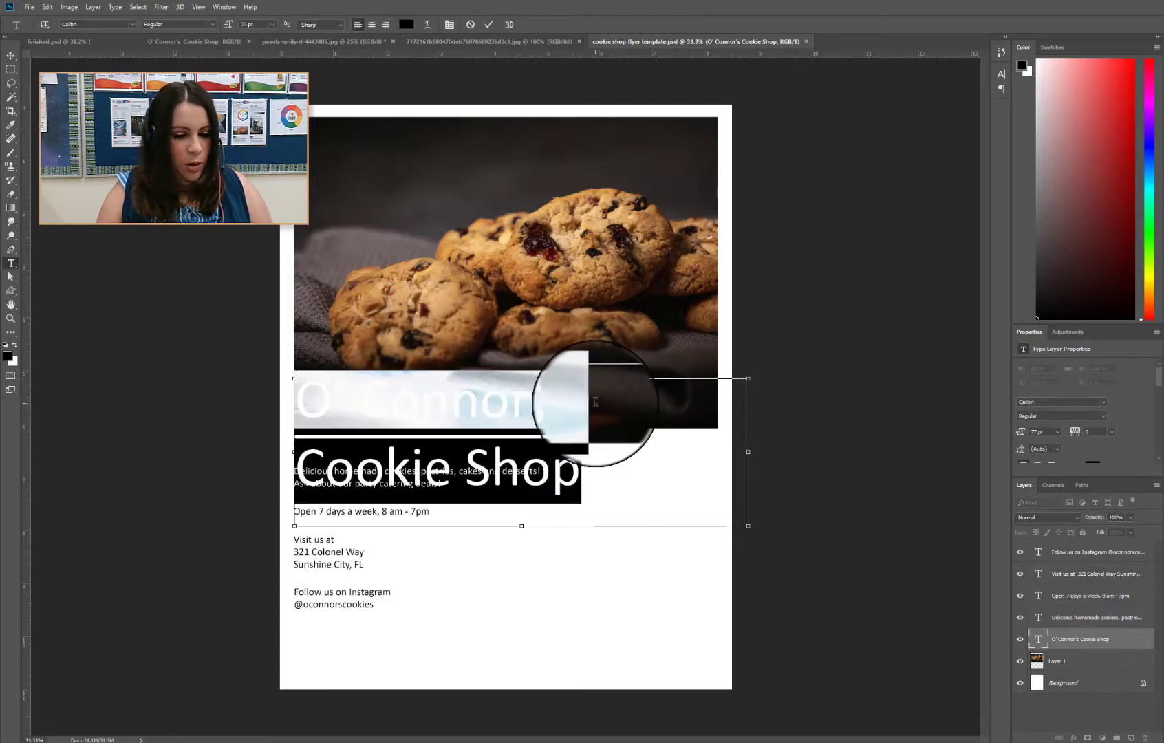
left_click(405, 25)
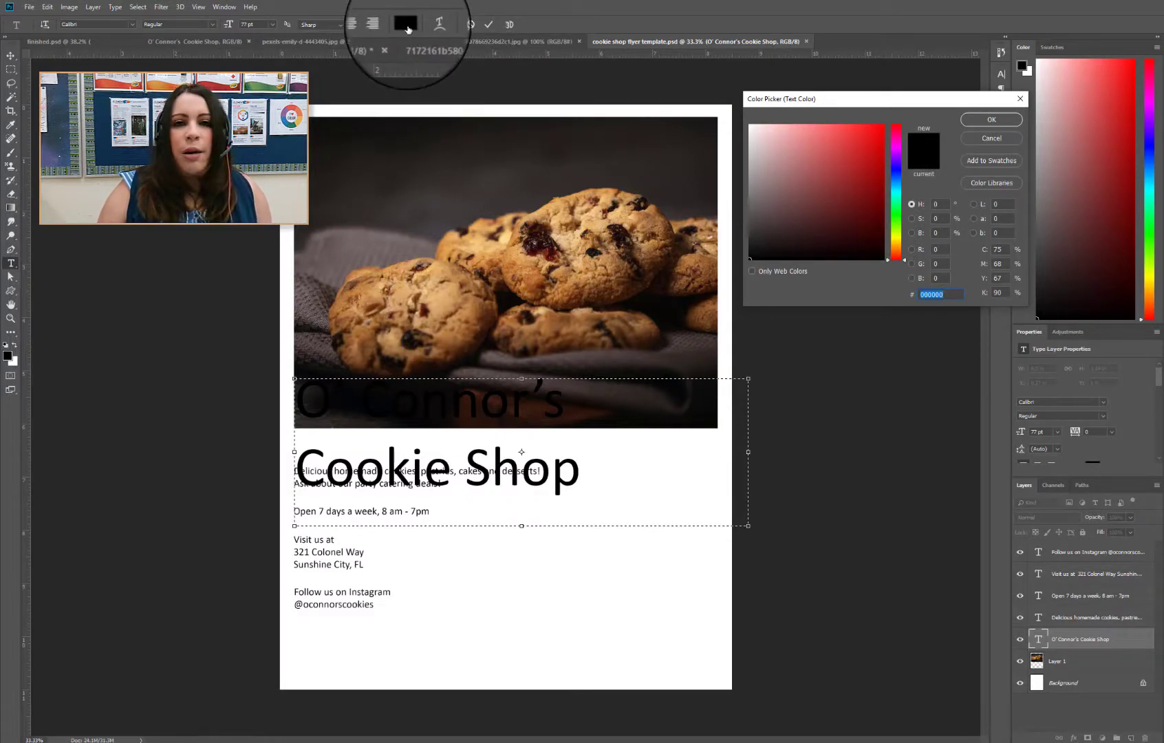
left_click(853, 138)
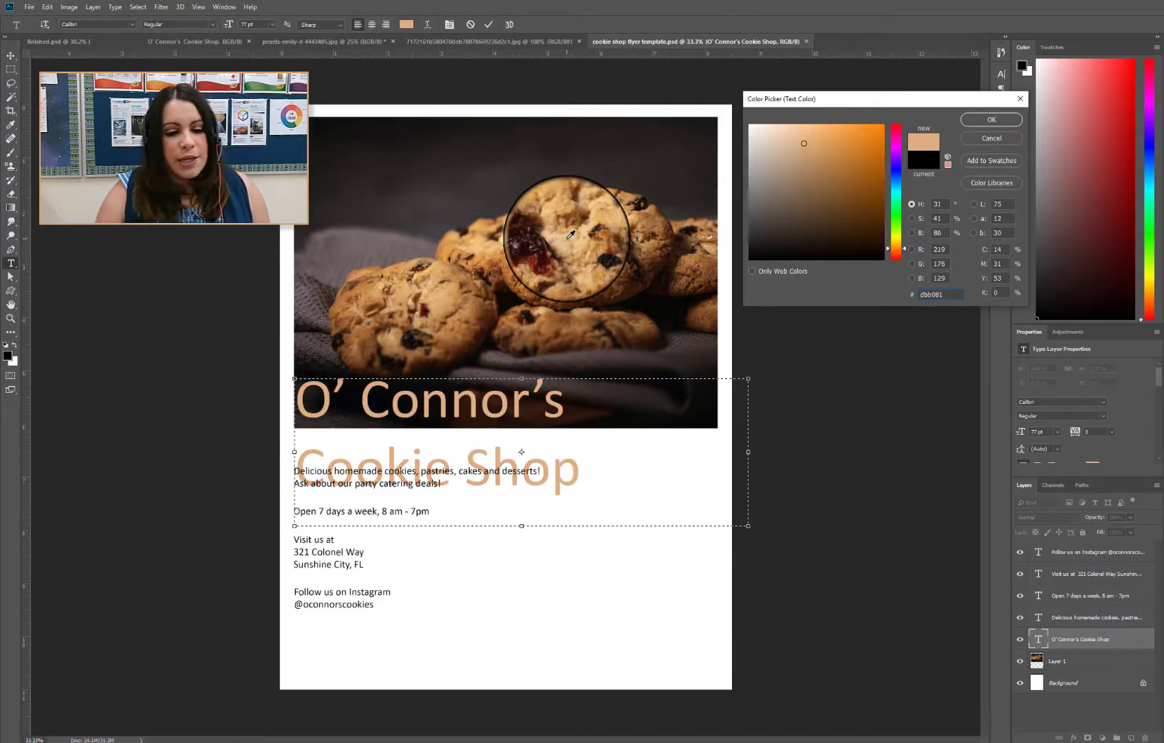
left_click(567, 237)
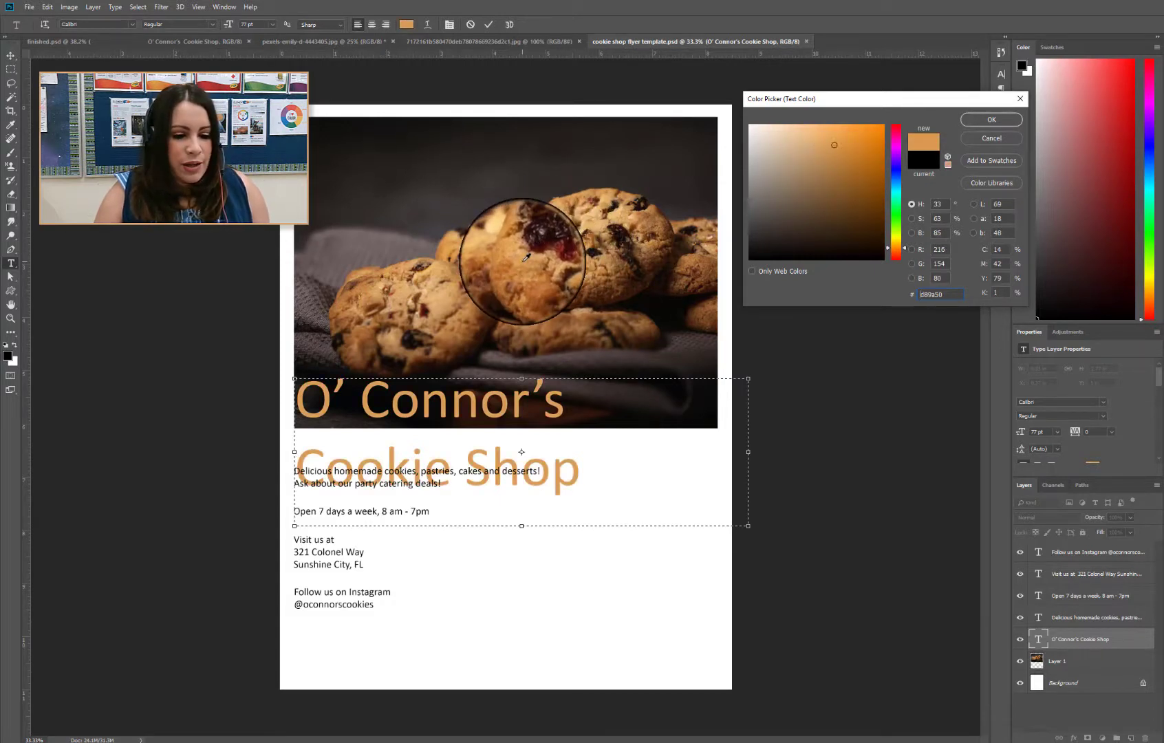
left_click(991, 128)
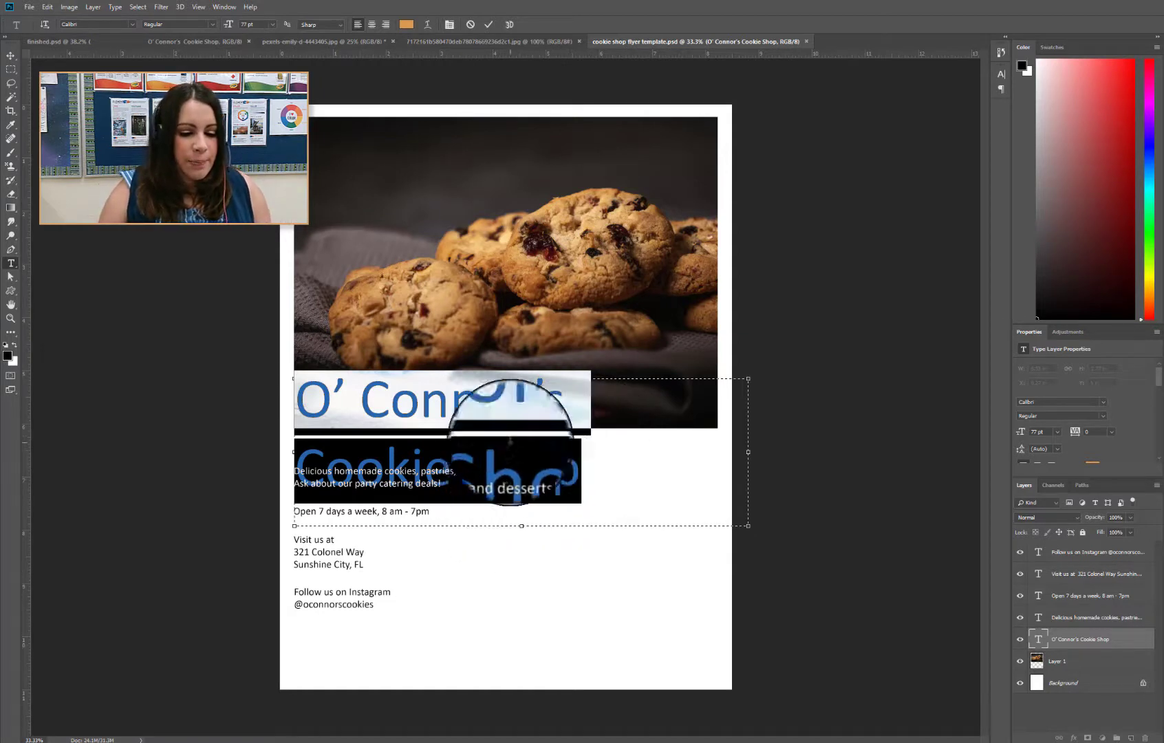
left_click(543, 464)
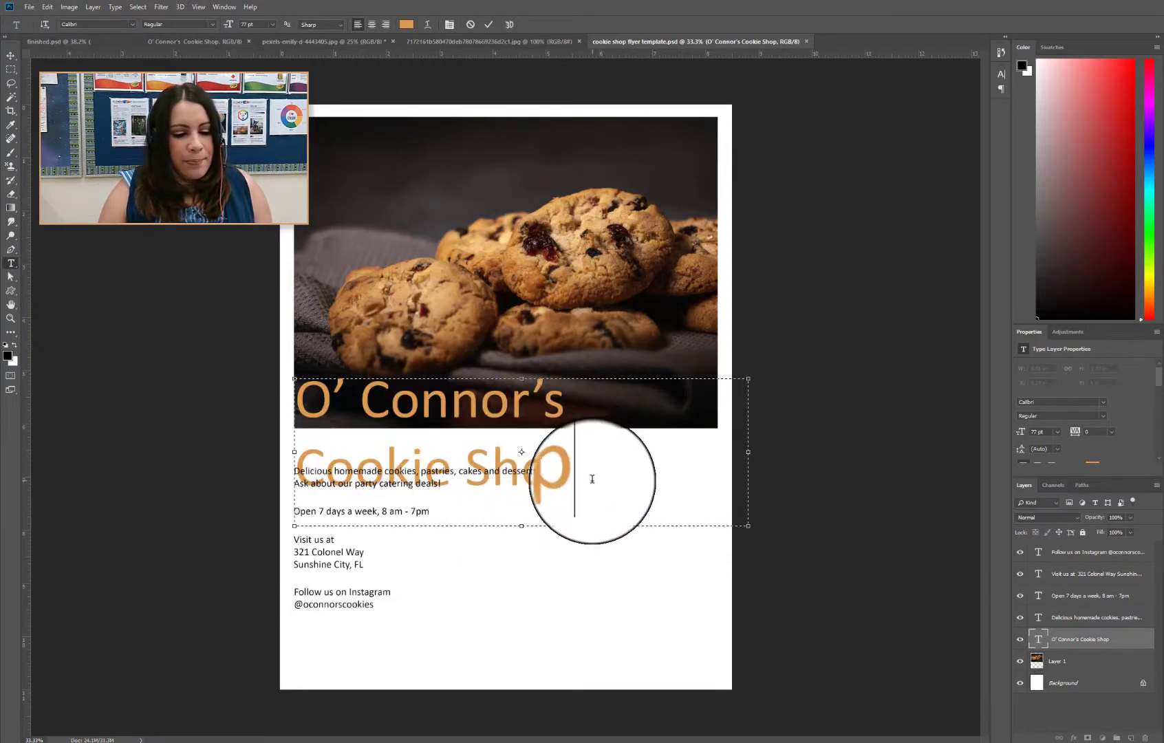
Show the grid and guides, and position the title over the photo's lower right, inside the right margin guide
left_click(10, 56)
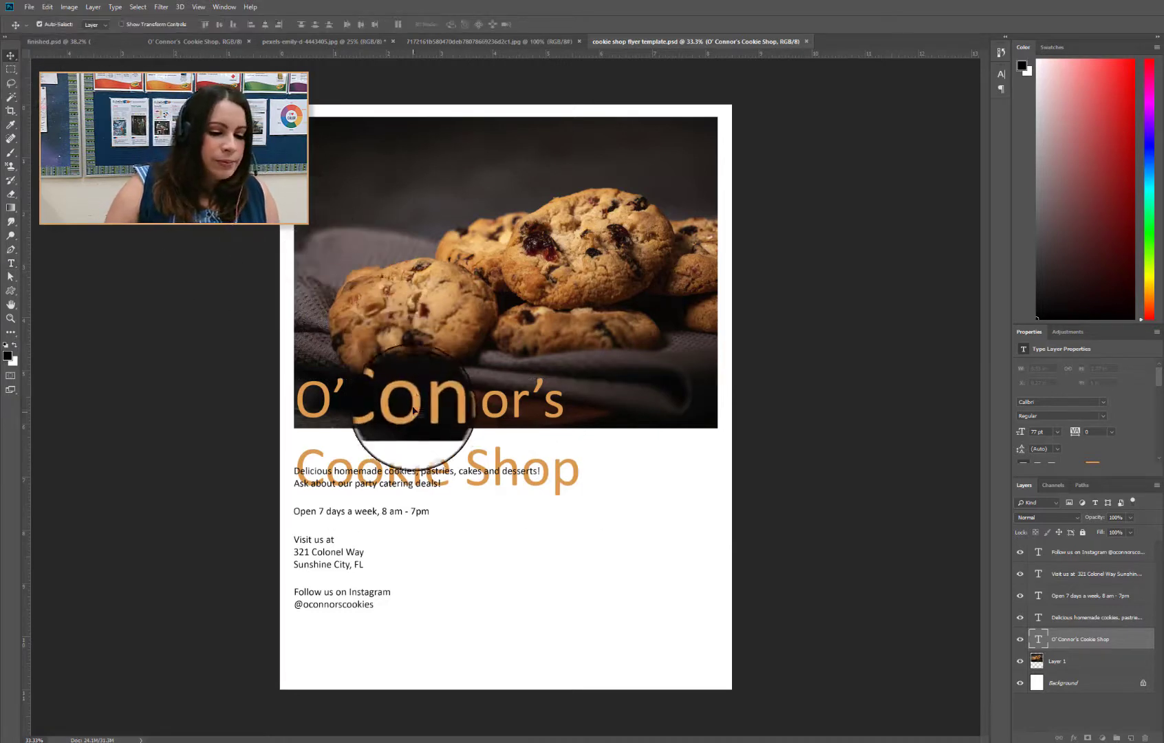
left_click_drag(414, 398, 545, 347)
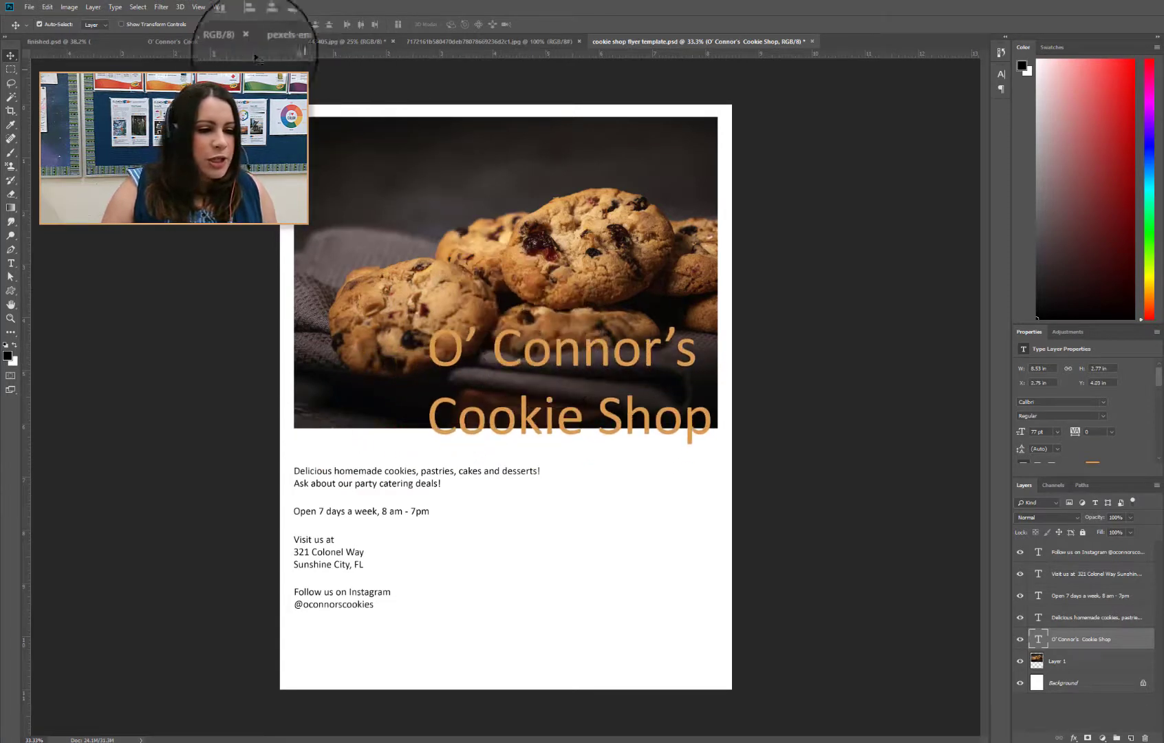
left_click(204, 9)
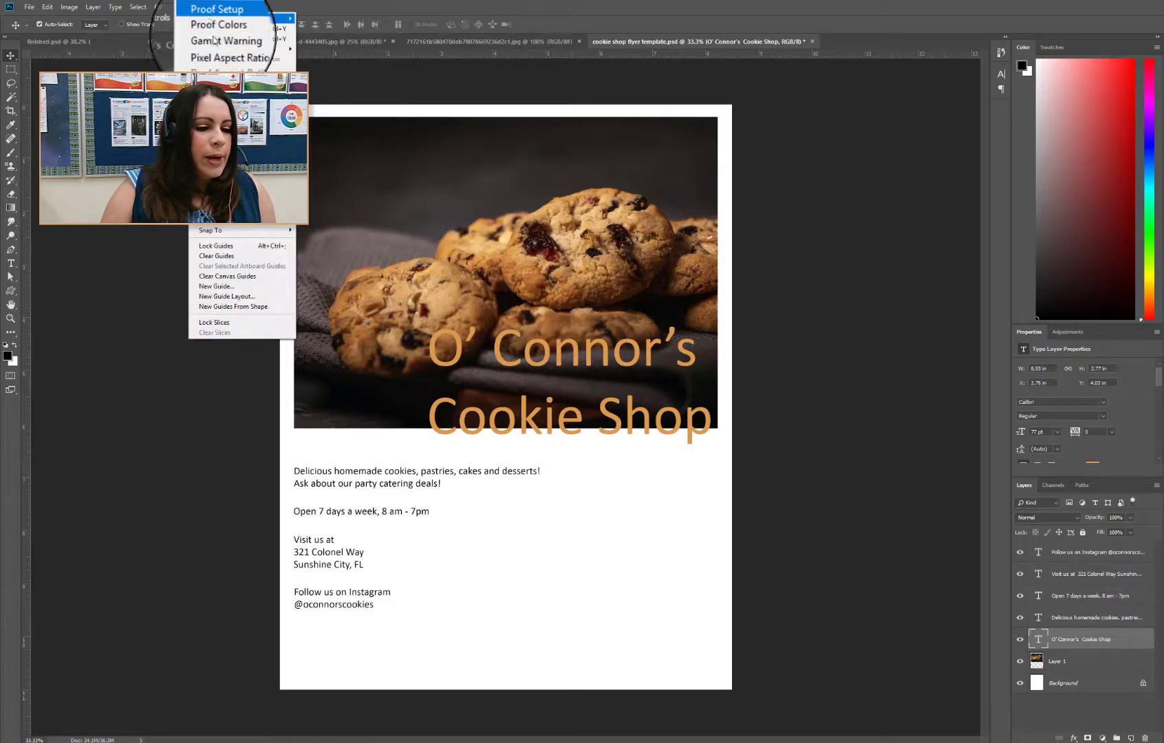
left_click(217, 180)
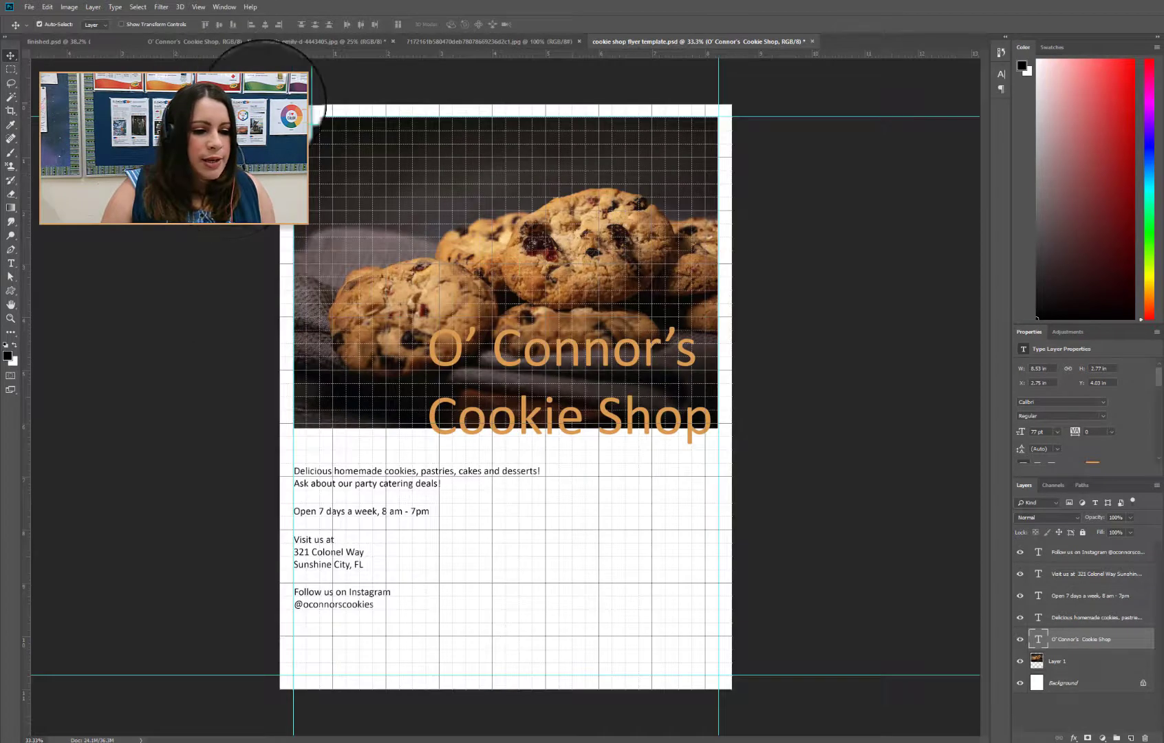
left_click_drag(481, 429, 508, 427)
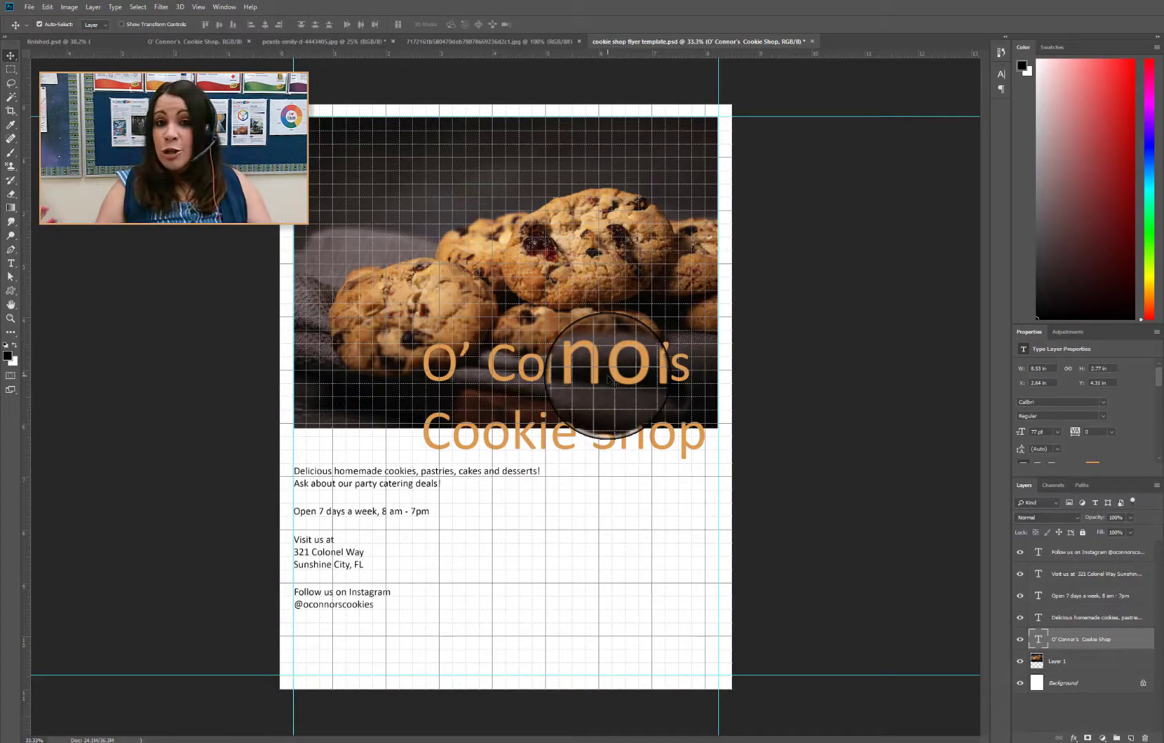
Reduce the font size of the title's "O' Connor's" line so it is clearly smaller than "Cookie Shop"
left_click(10, 262)
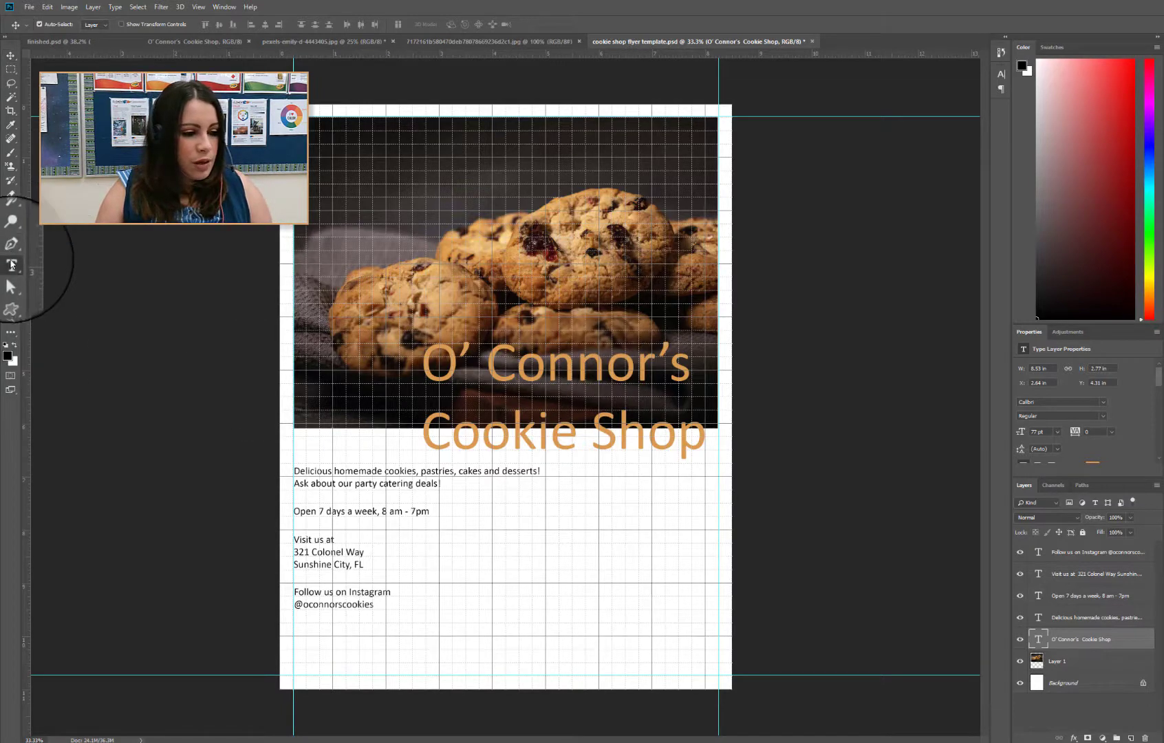
left_click(393, 351)
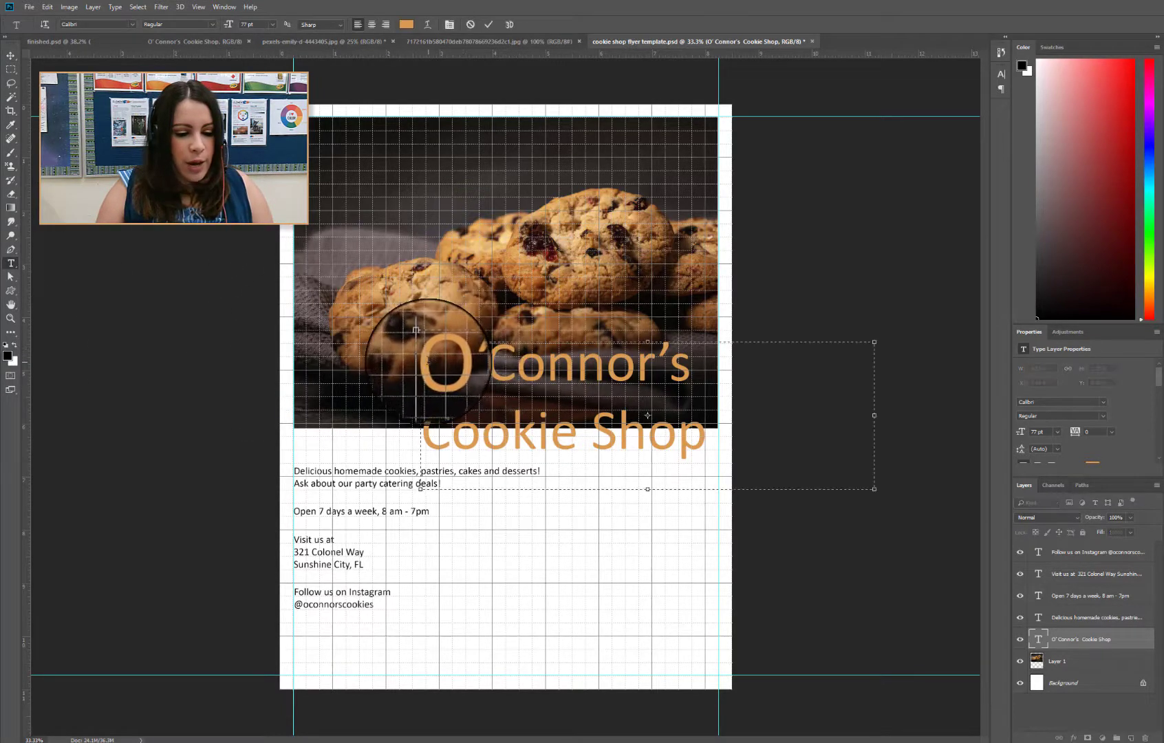
left_click_drag(399, 351, 705, 361)
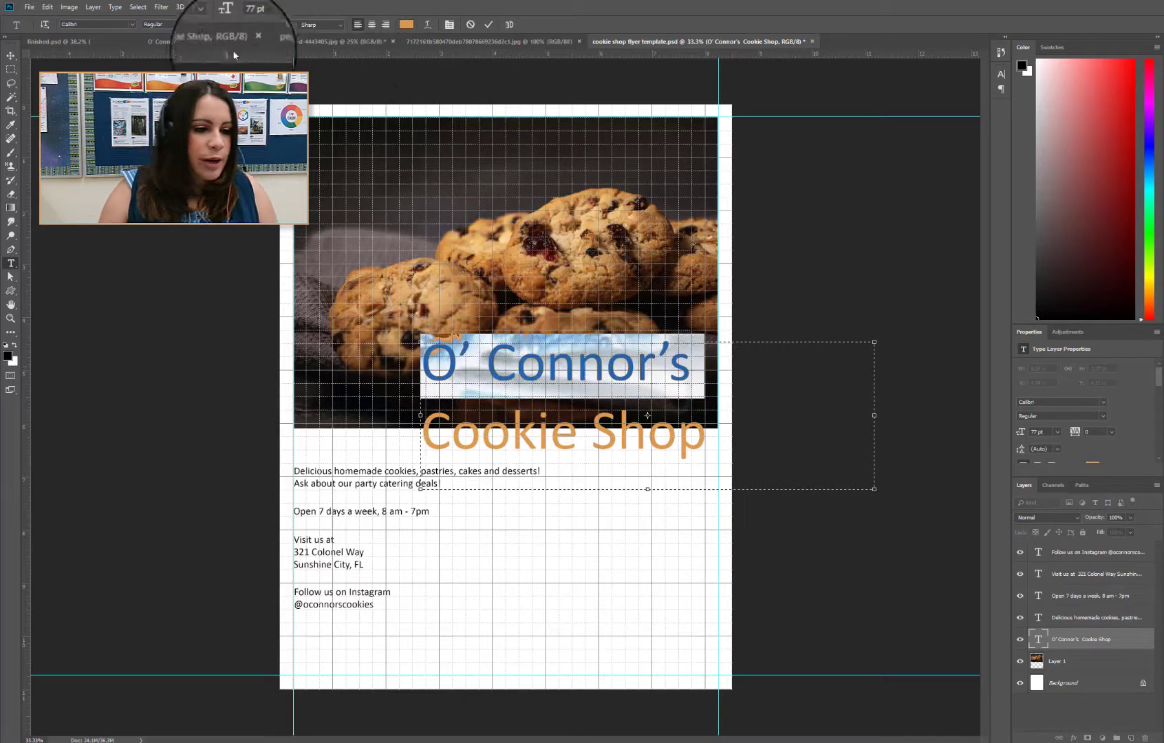
left_click_drag(229, 26, 213, 27)
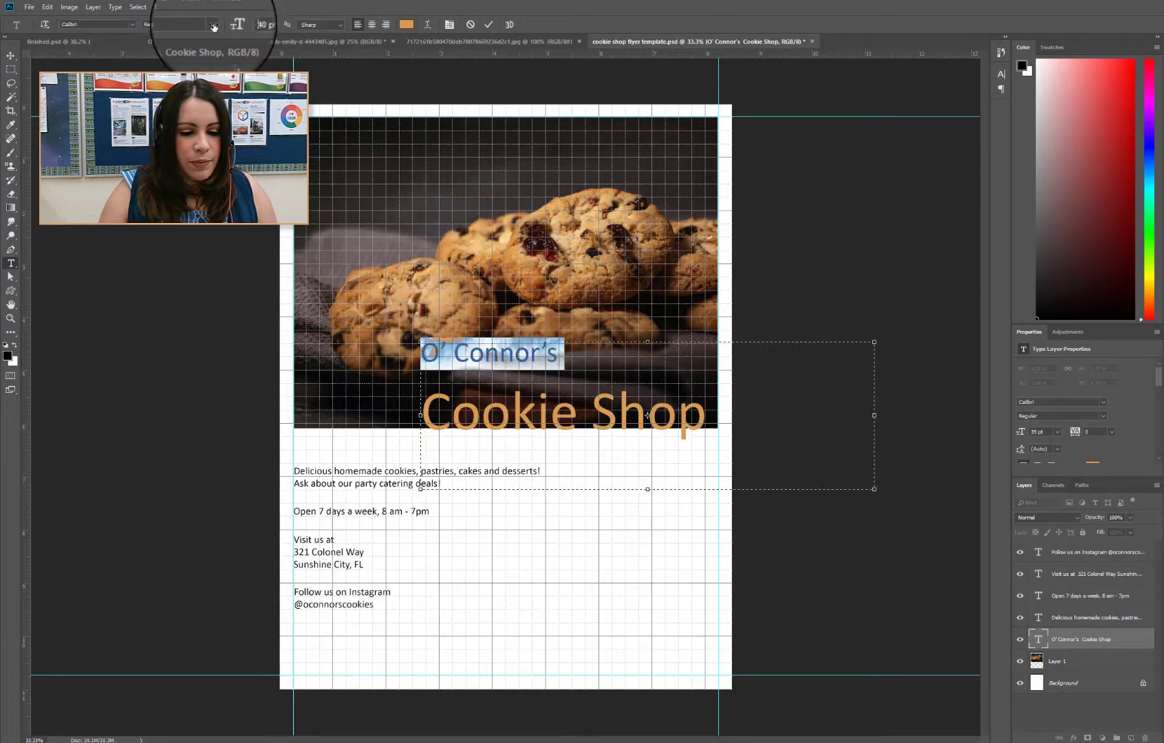
Set the "Cookie Shop" line to 98 pt and shift the title left so it fits inside the right margin guide
left_click(705, 416)
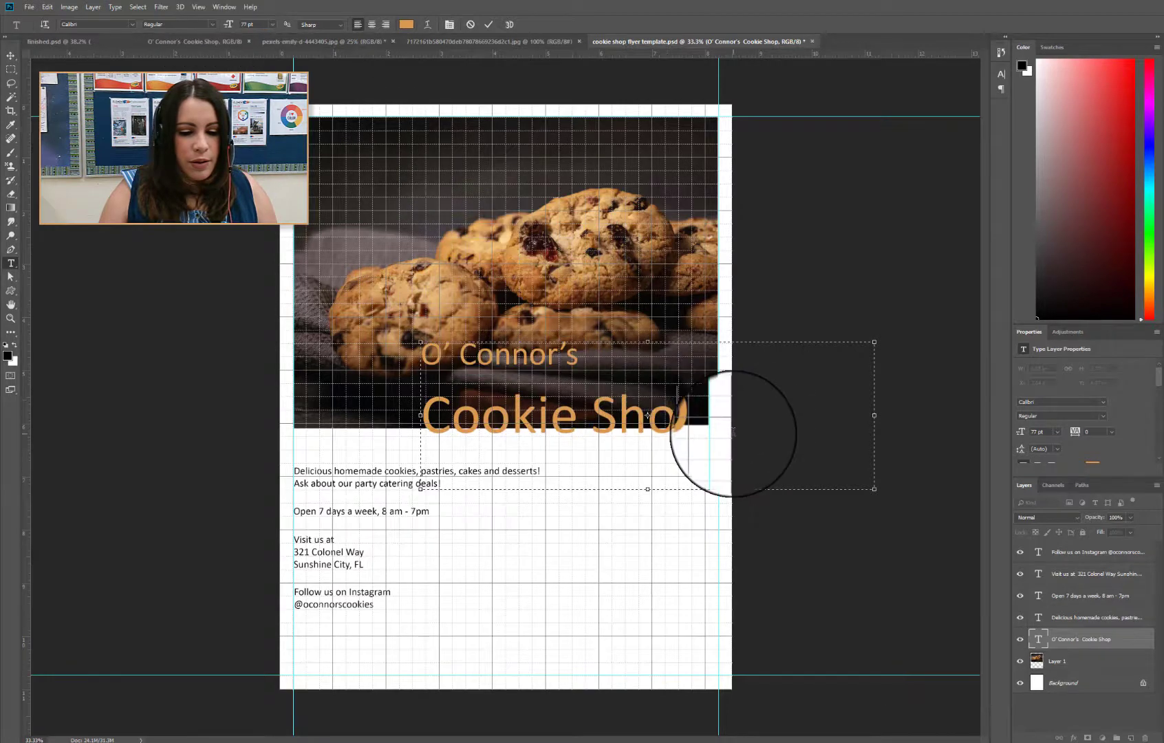
left_click_drag(705, 416, 421, 417)
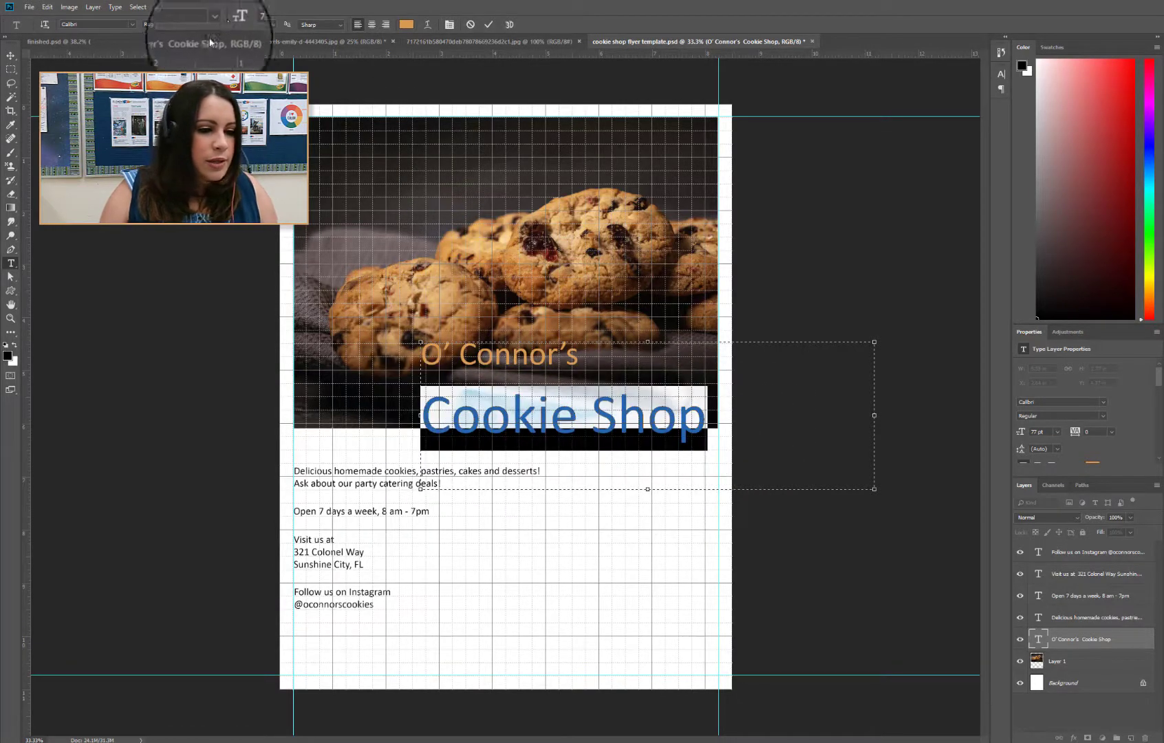
mouse_move(228, 28)
left_mouse_down()
mouse_move(252, 28)
mouse_move(240, 28)
left_mouse_up()
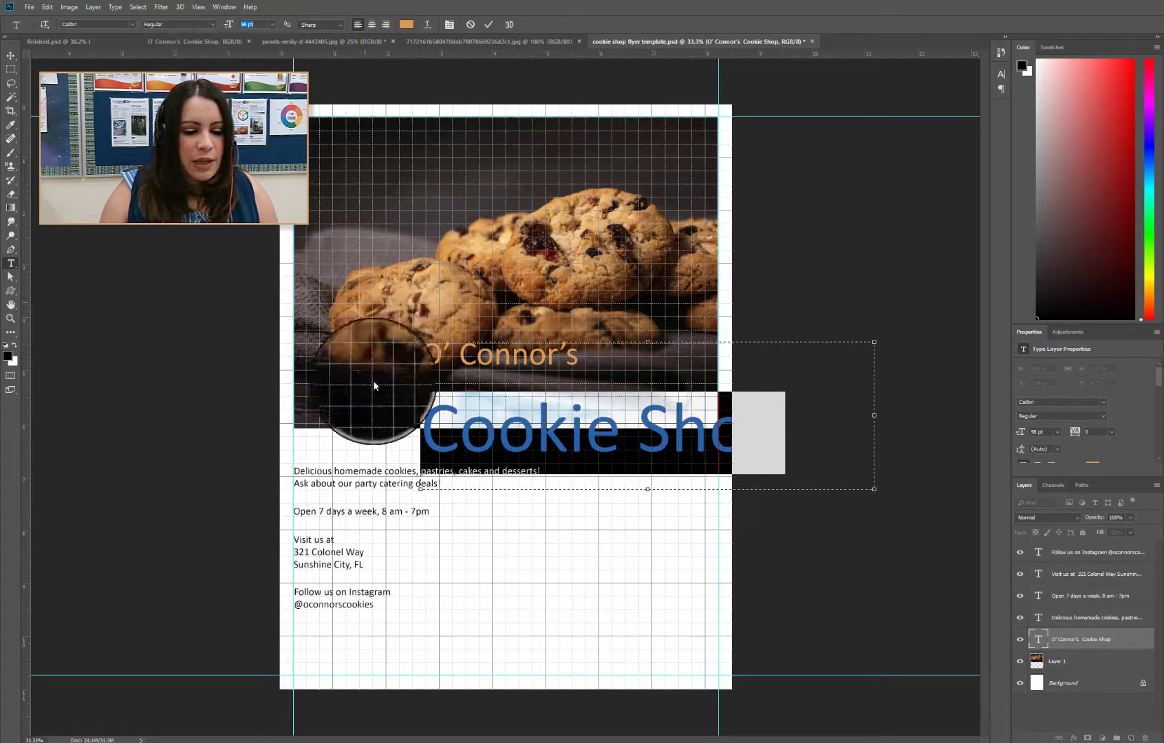
left_click(497, 426)
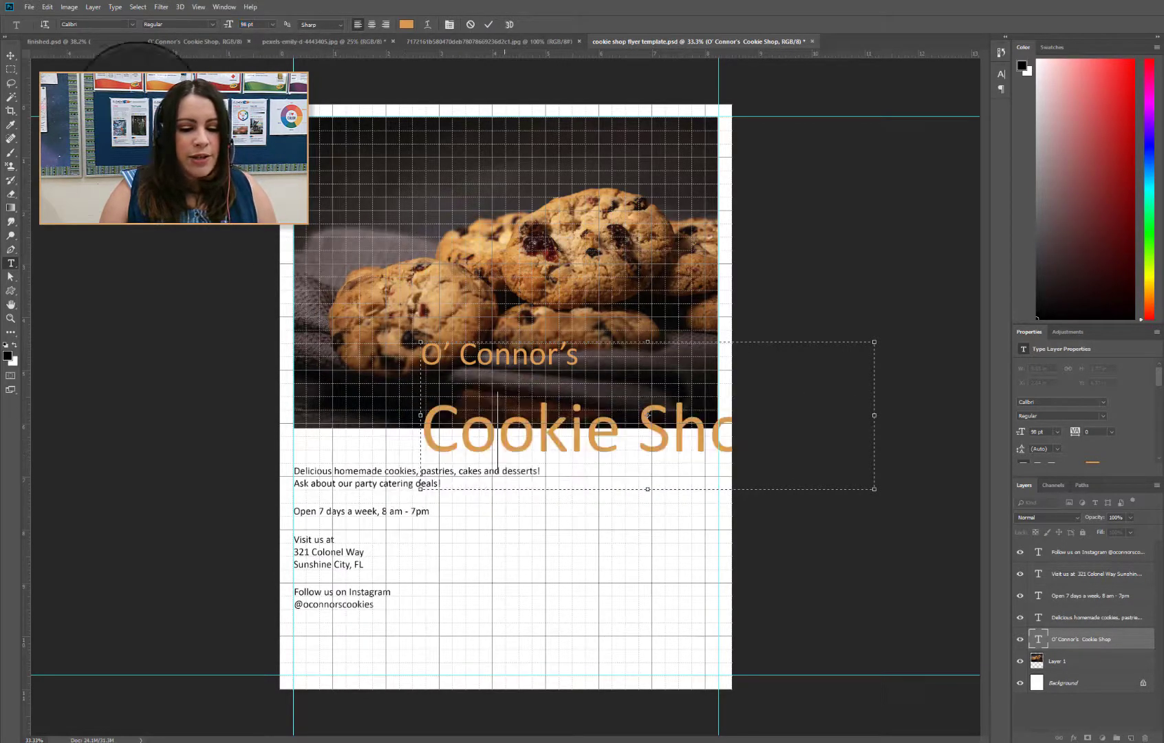
left_click(10, 56)
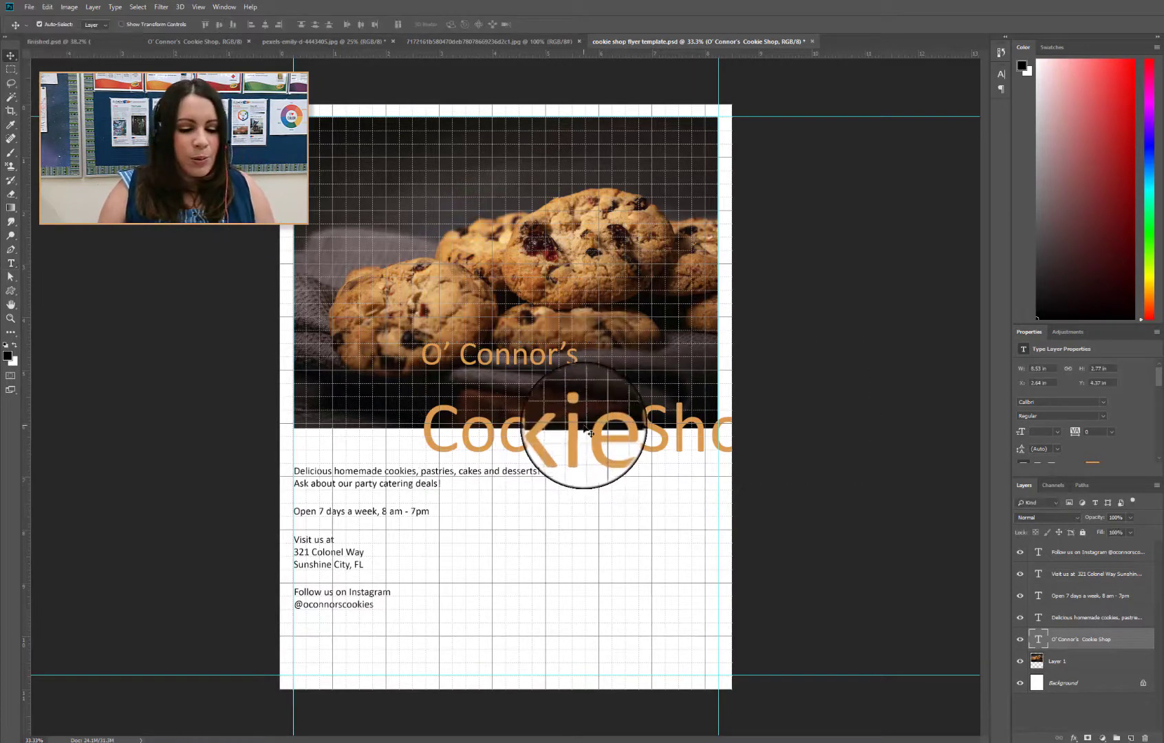
left_click_drag(585, 429, 493, 419)
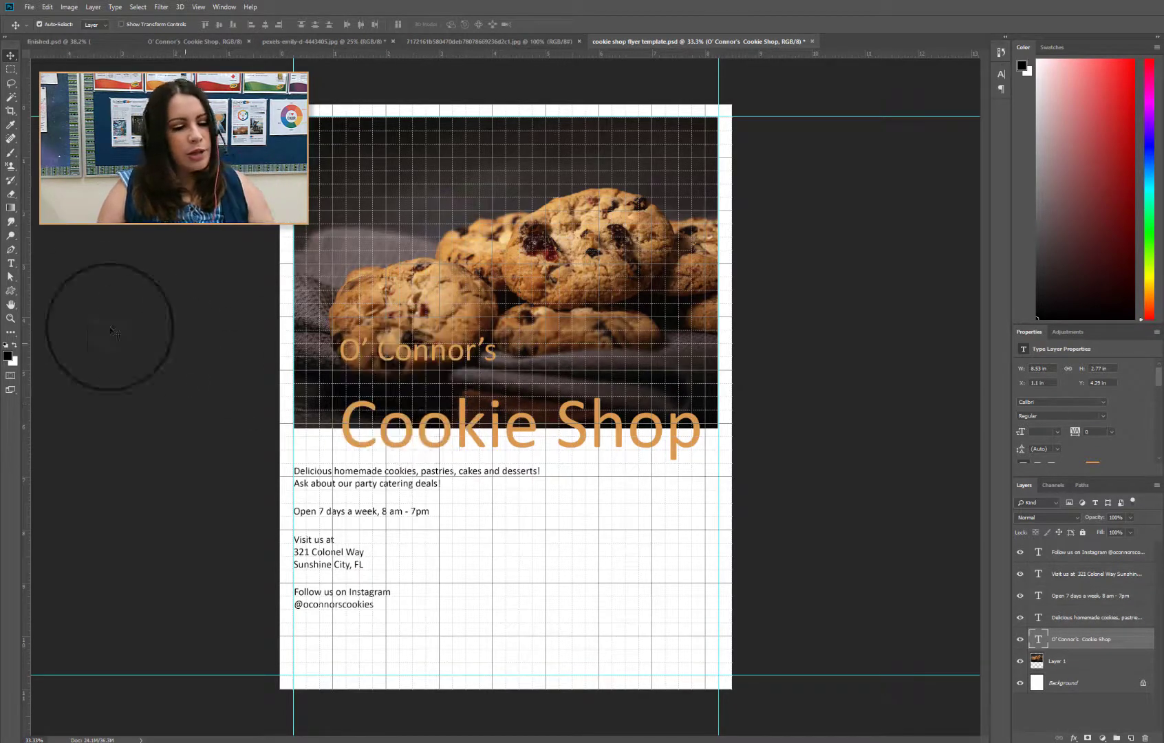
Open the detailed character settings for the entire title text and place them beside the upper right of the flyer
left_click(12, 266)
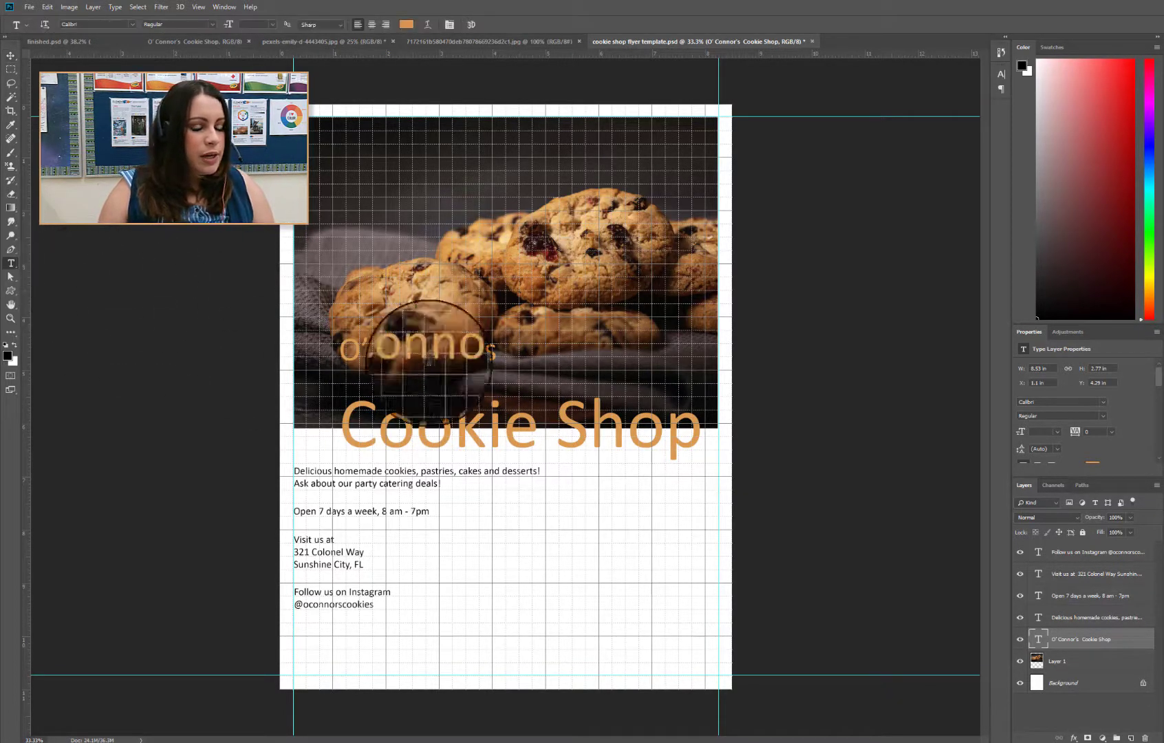
left_click(580, 420)
key("ctrl+a")
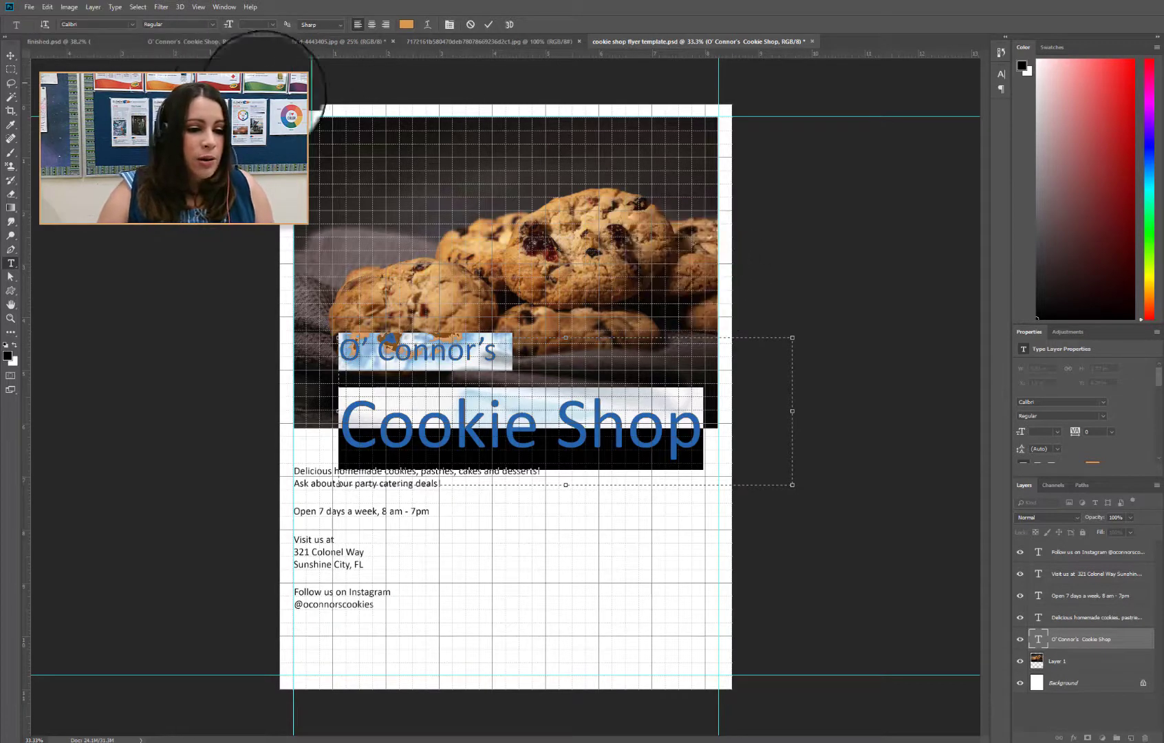
left_click(449, 26)
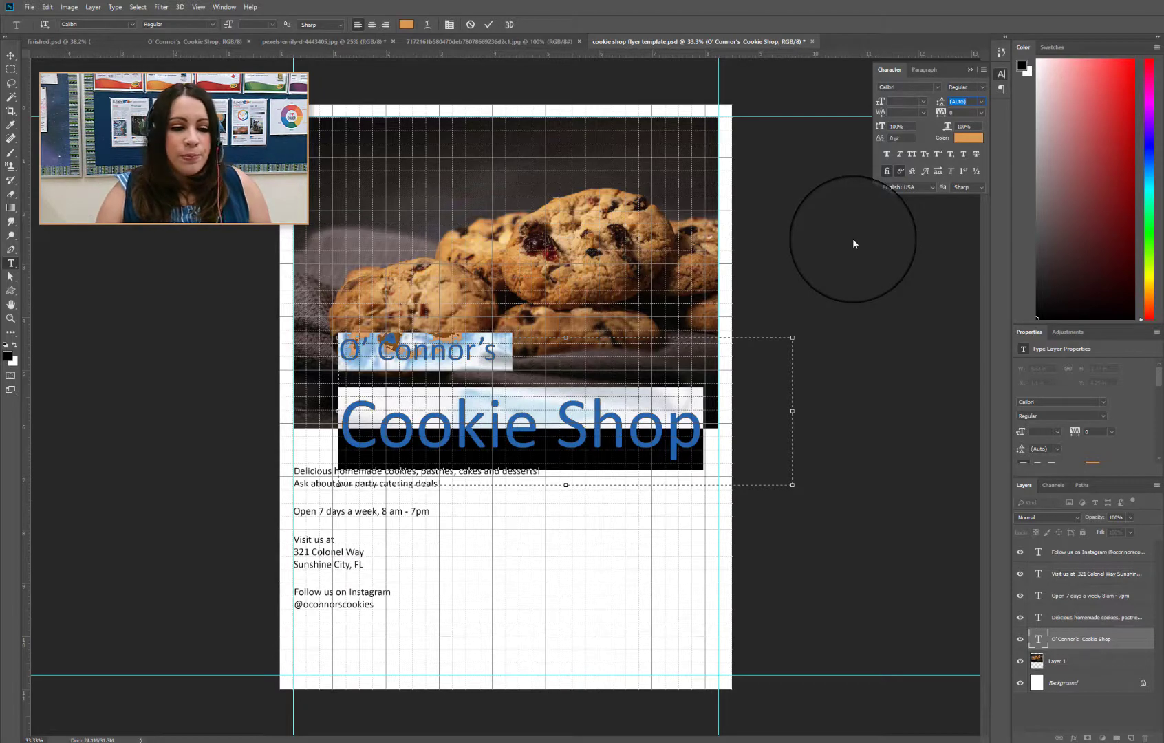
left_click(220, 8)
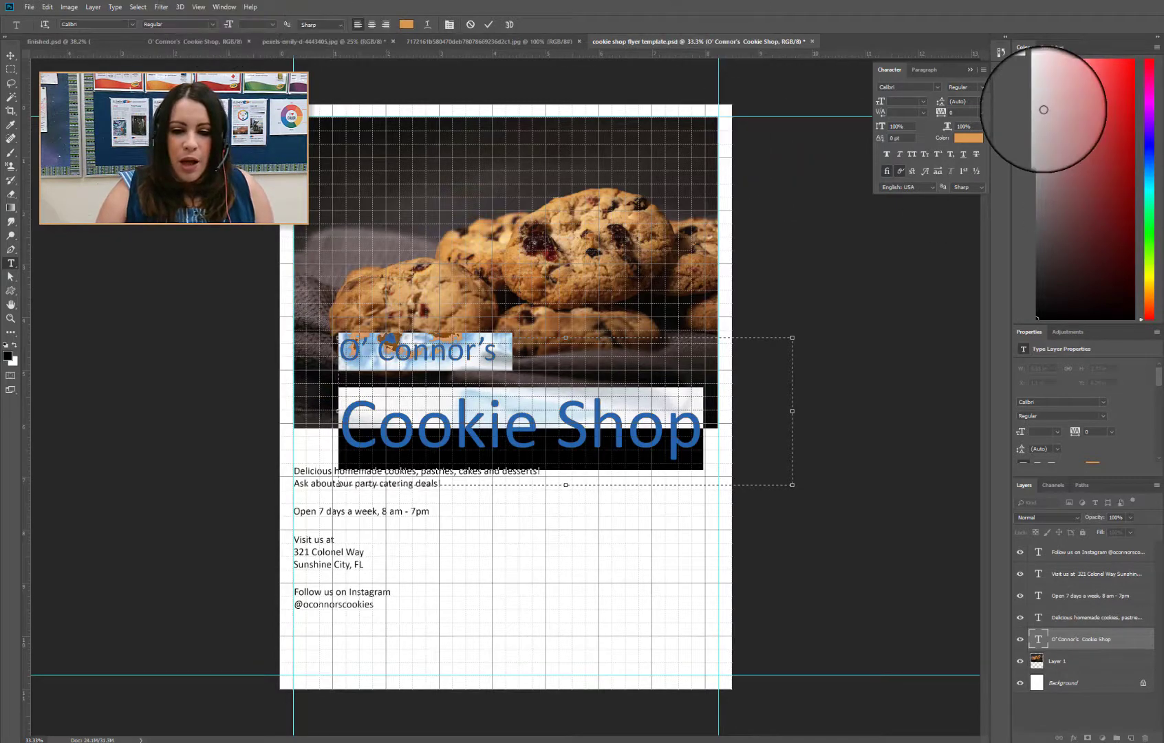
left_click_drag(959, 77, 733, 121)
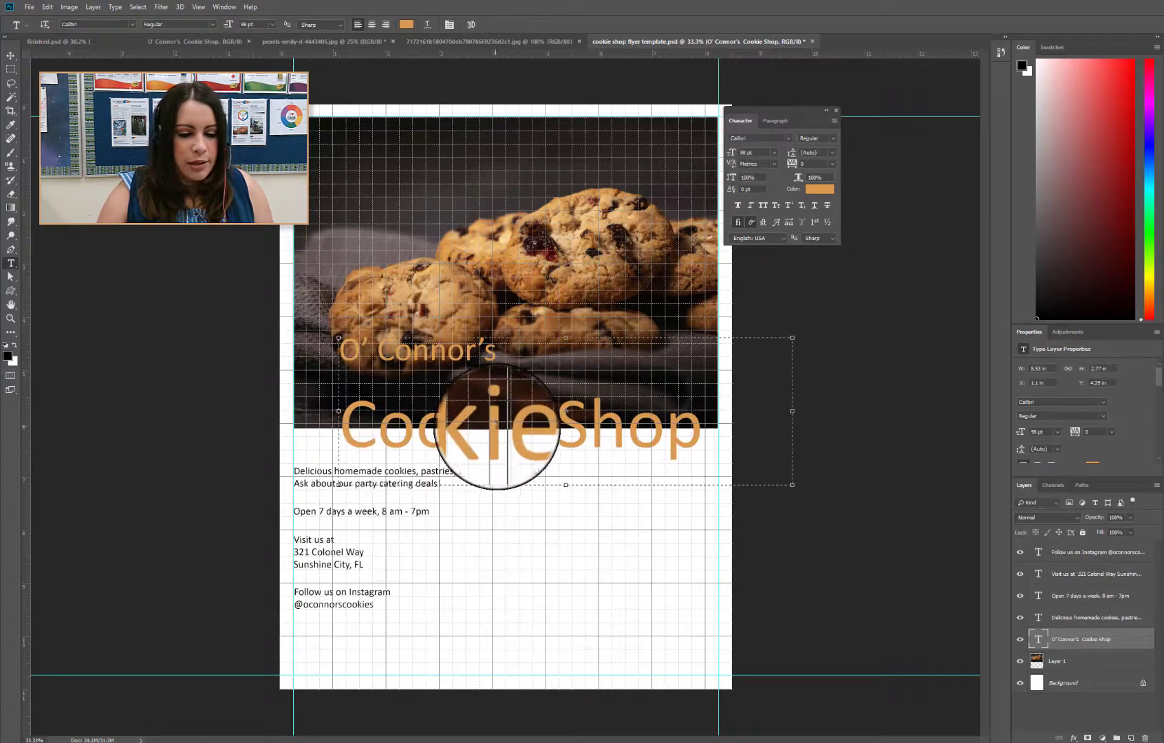
Tighten the line spacing of the entire title to 68.24 pt so its two lines sit close together
left_click(534, 425)
key("ctrl+a")
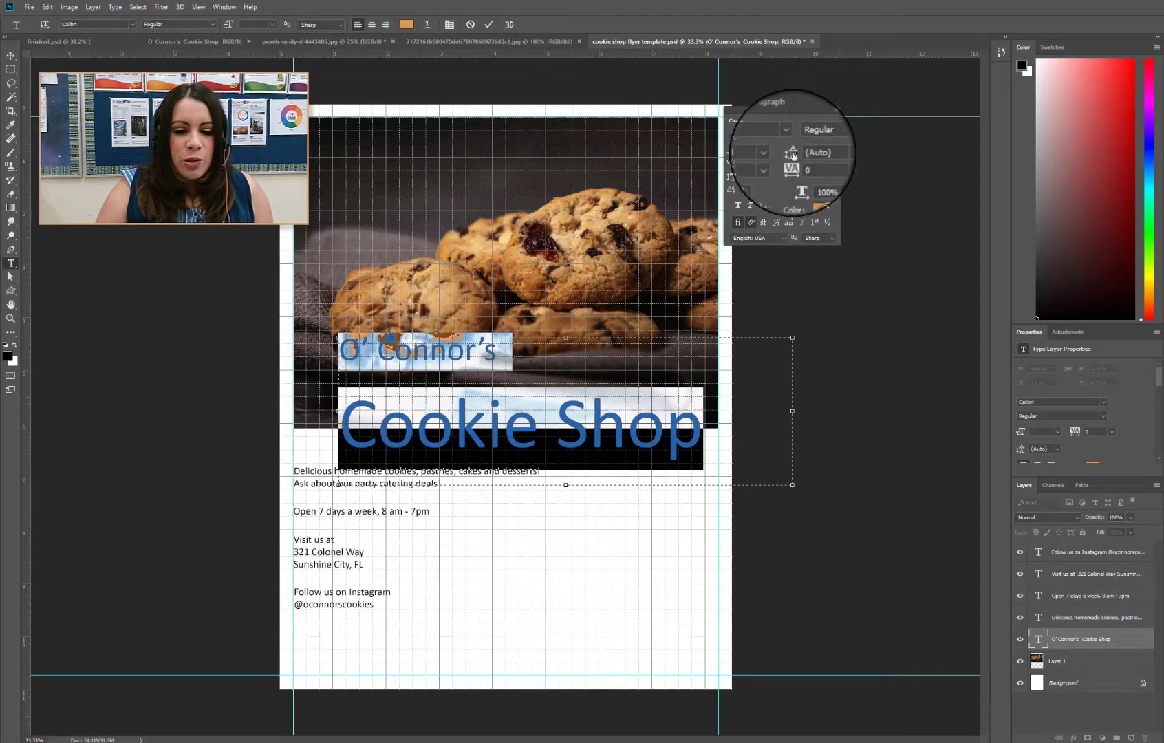
left_click_drag(792, 155, 801, 154)
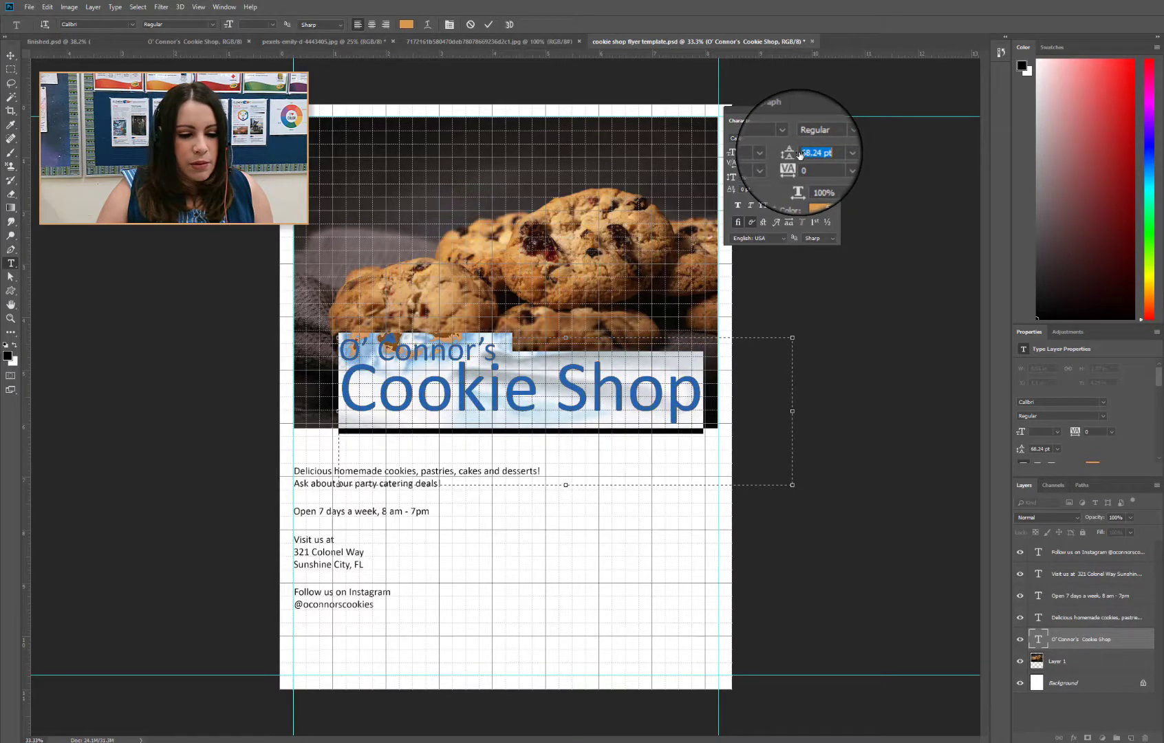
left_click(565, 411)
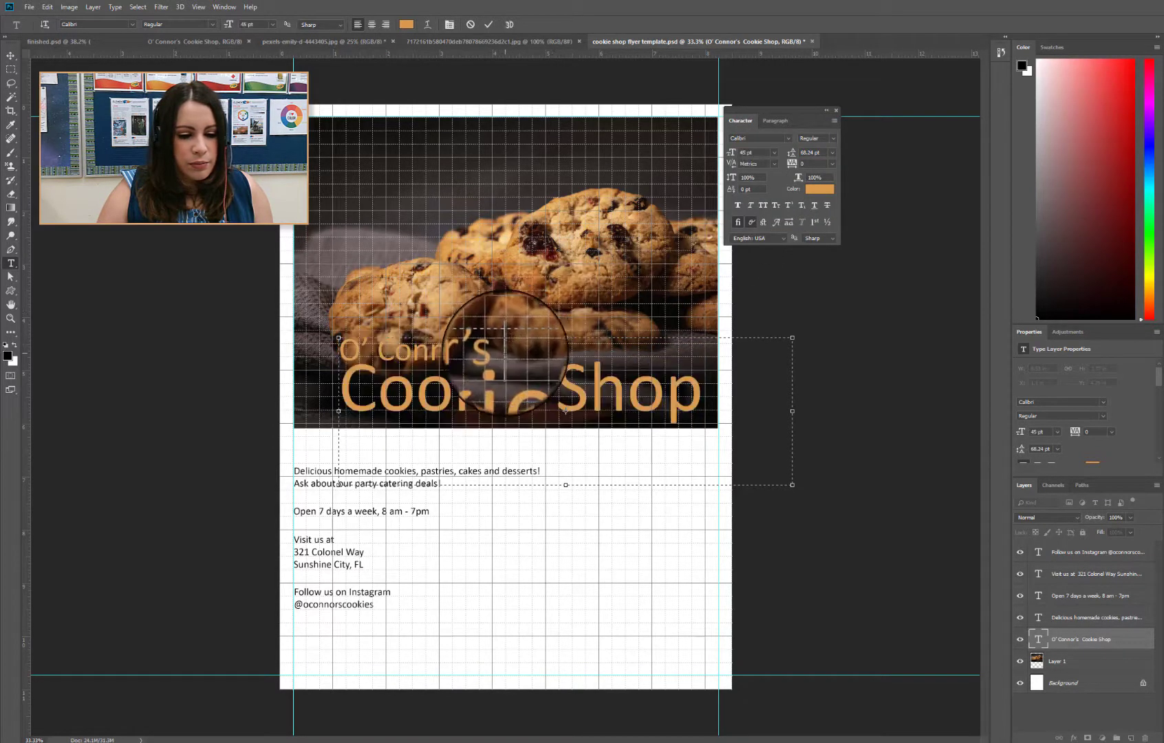
Indent the "O' Connor's" line with spaces until it sits above "Shop", near the right end of the title
left_click(343, 346)
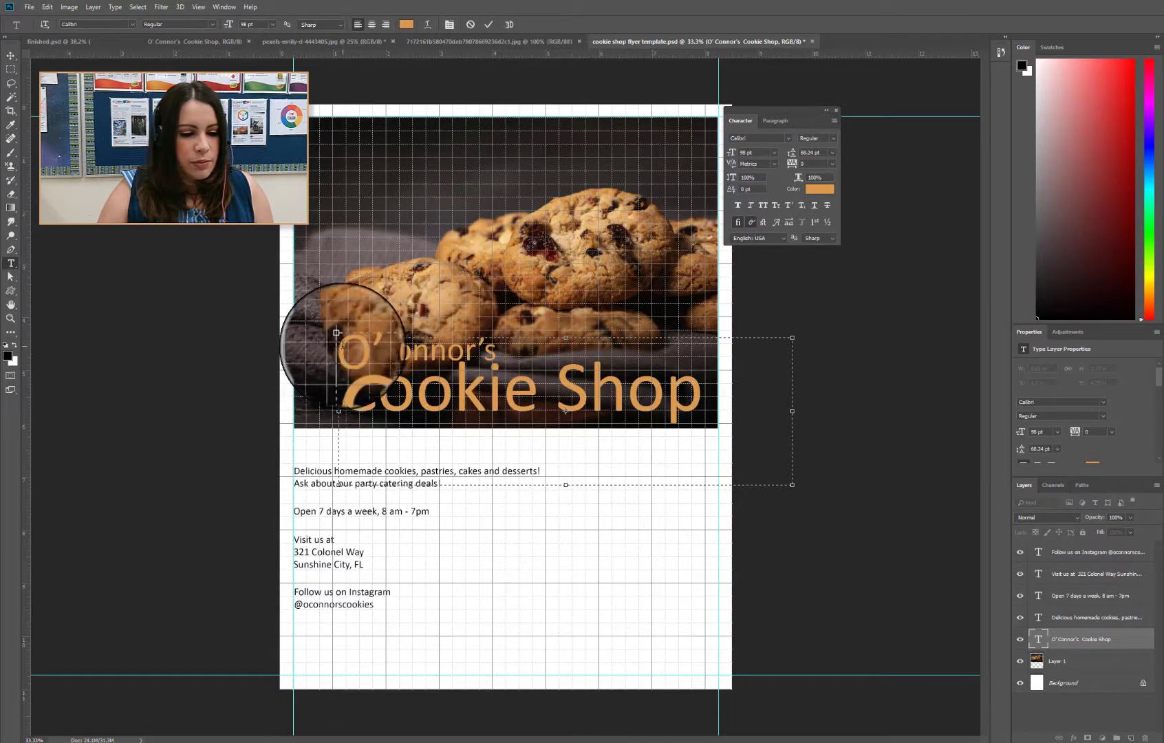
left_click(408, 337)
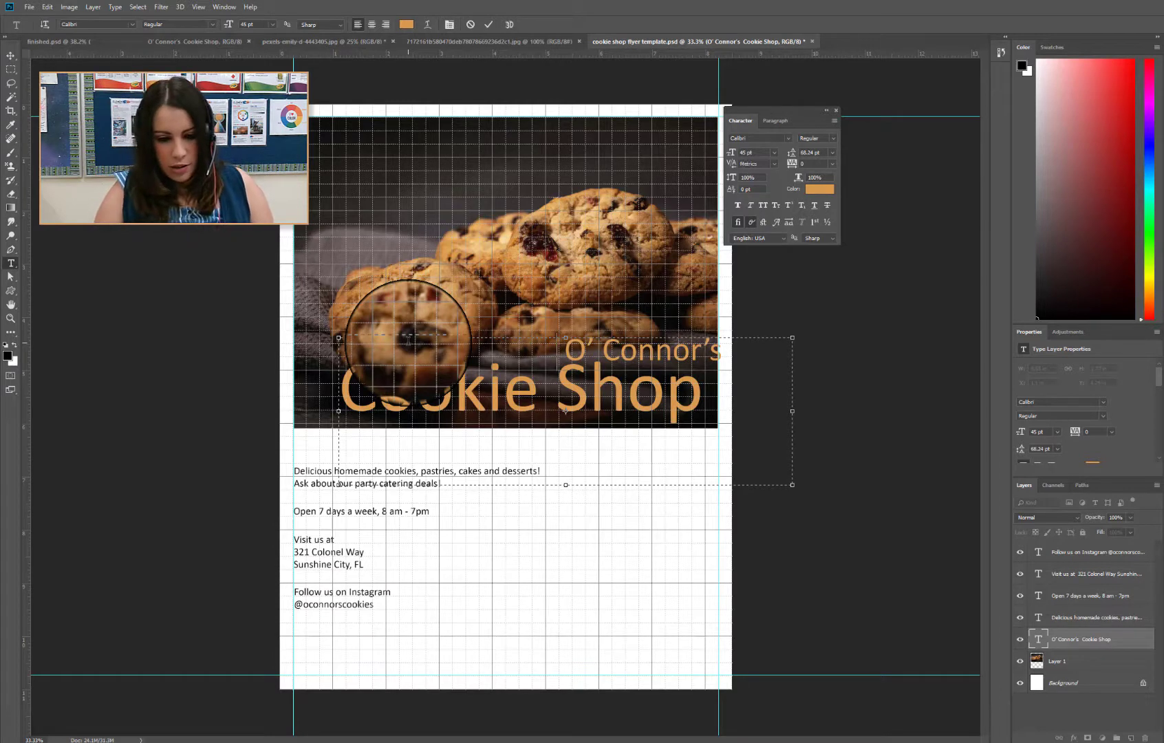
triple_click(338, 390)
key("Right")
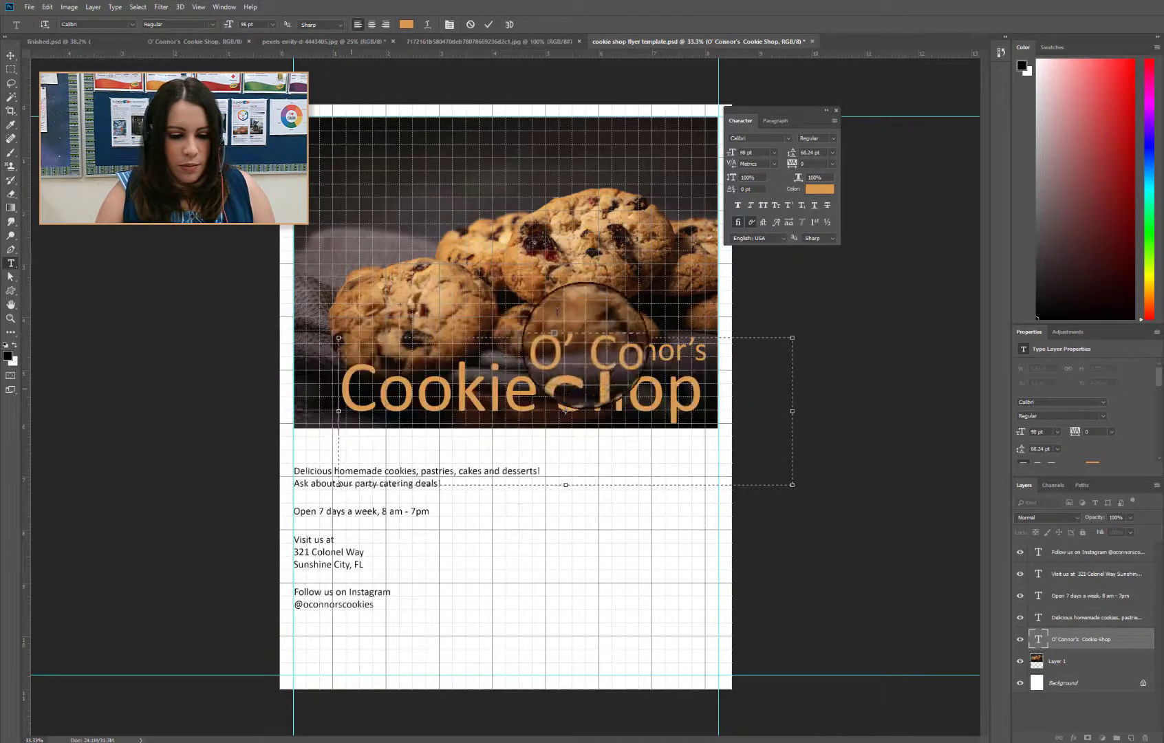
Loosen the line spacing of the entire title to 74.24 pt and commit the text edit
key("ctrl+a")
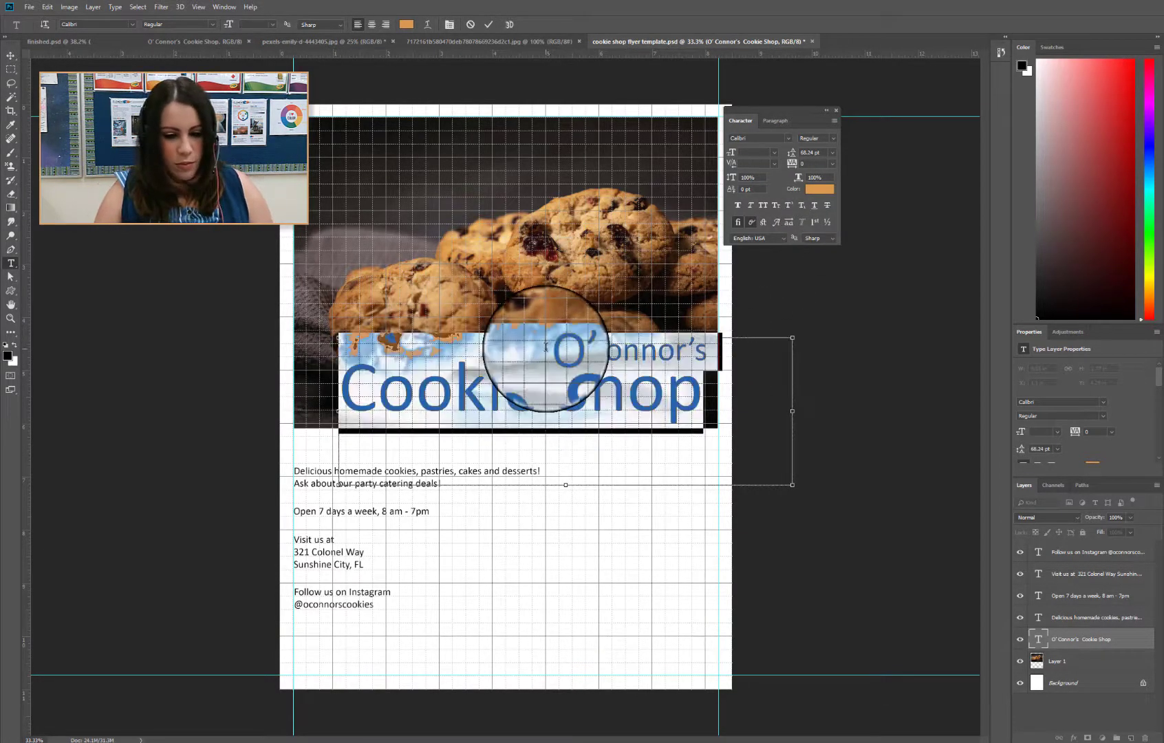
left_click(793, 153)
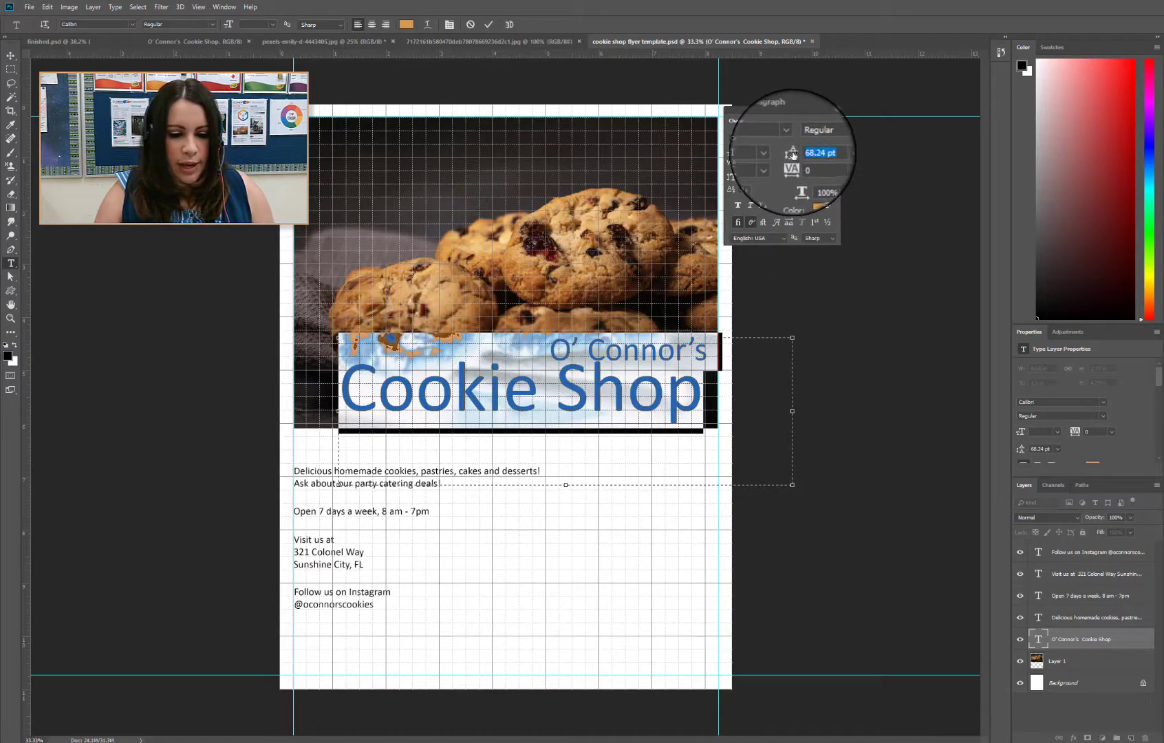
left_click_drag(794, 155, 799, 152)
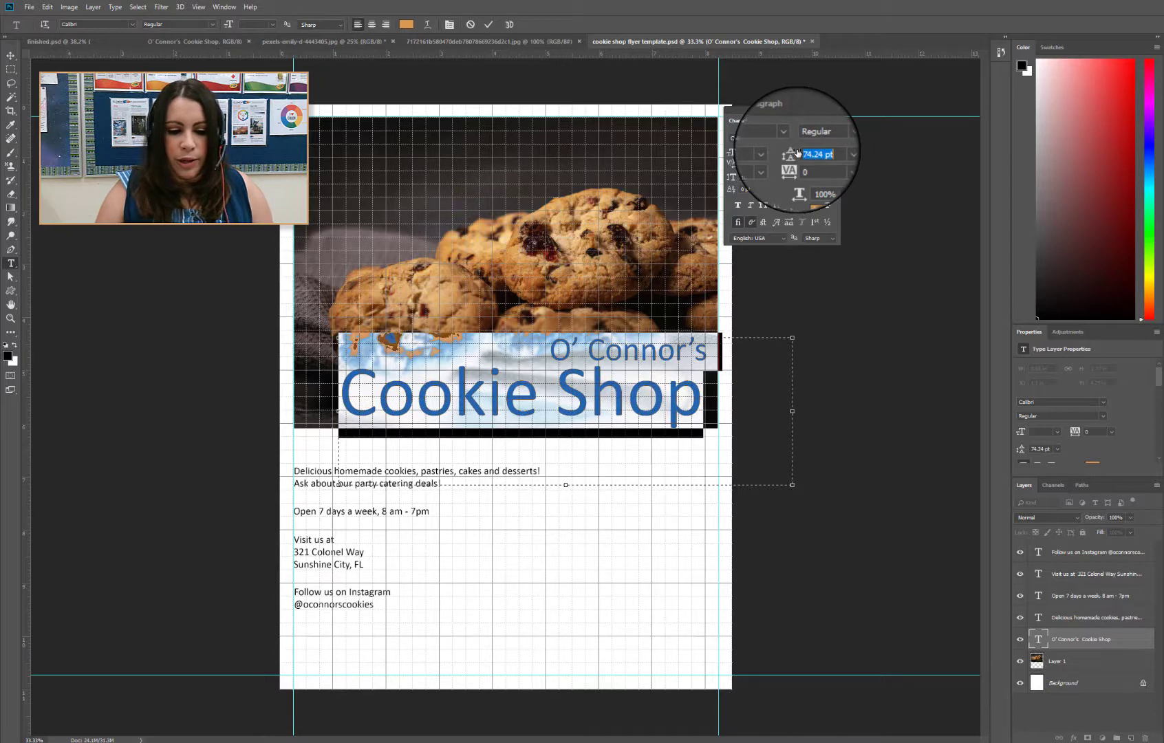
left_click(10, 55)
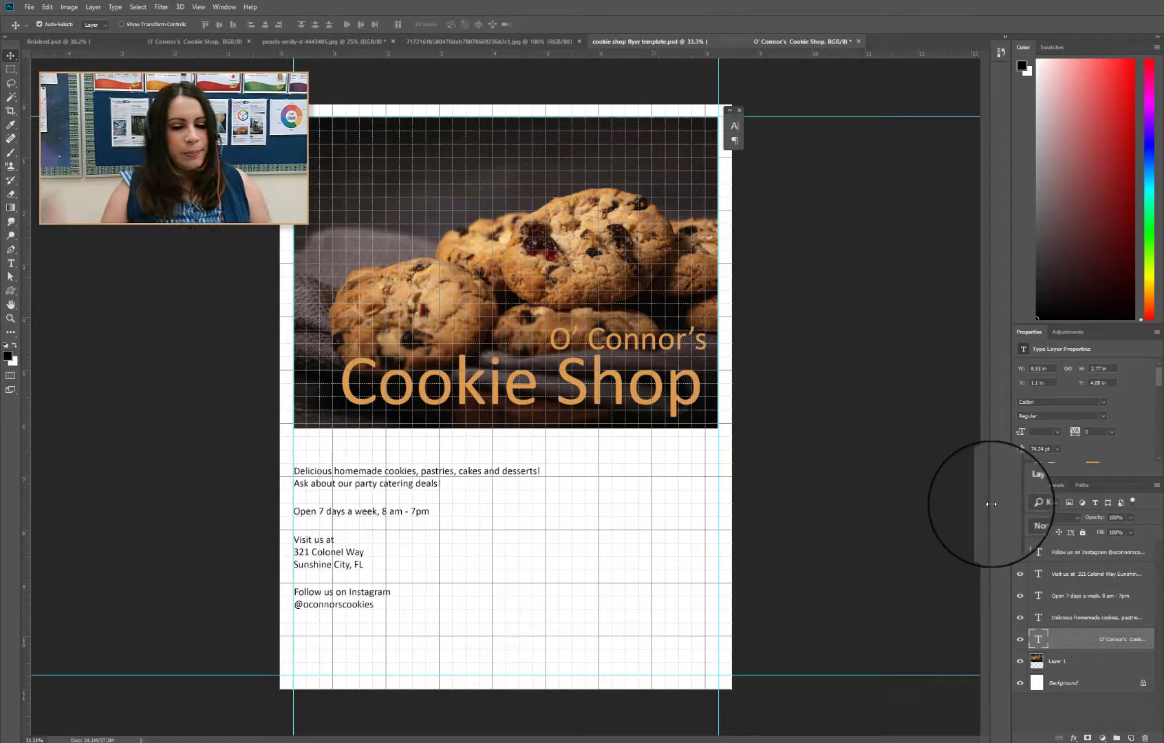
Preview the flyer without the grid and guides, restore them, and move the title slightly down, inside the right margin guide
left_click(204, 8)
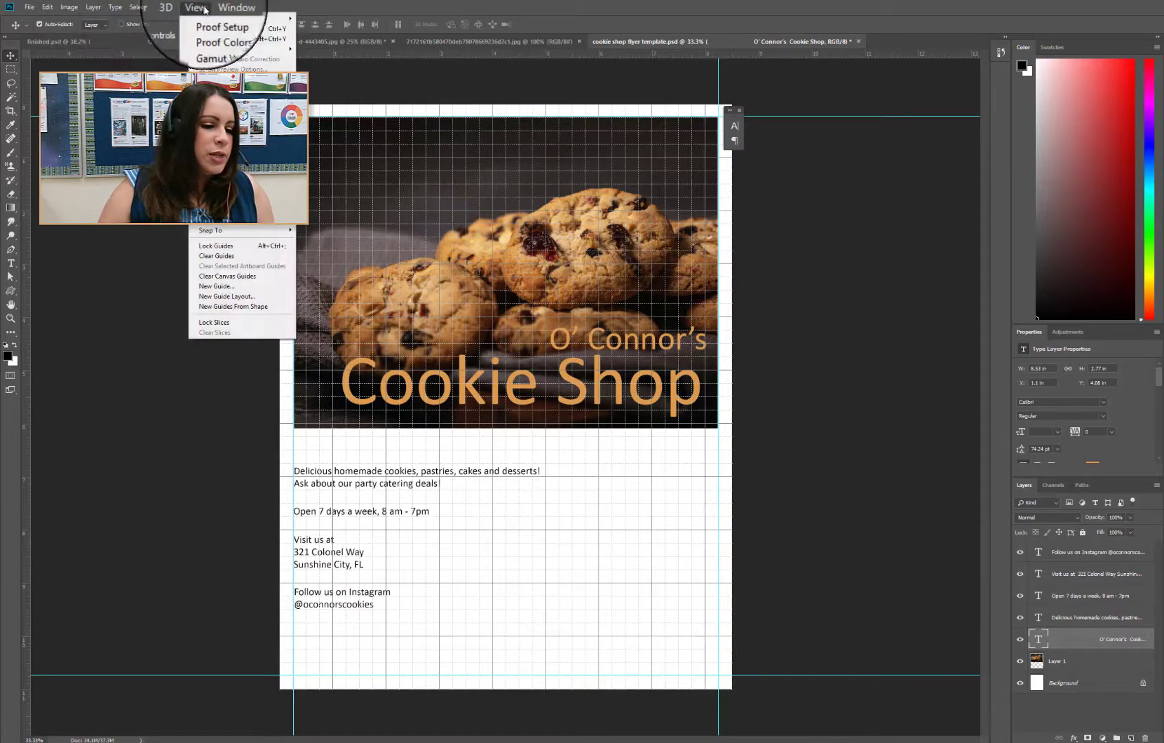
left_click(220, 178)
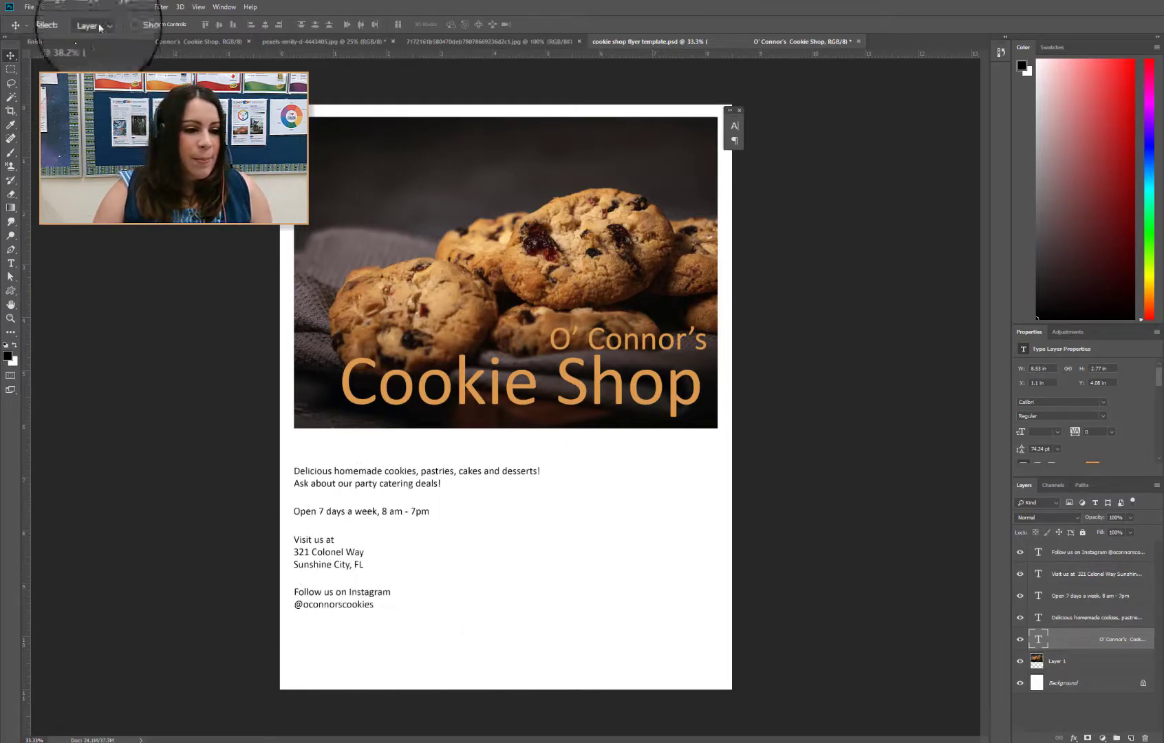
left_click(198, 8)
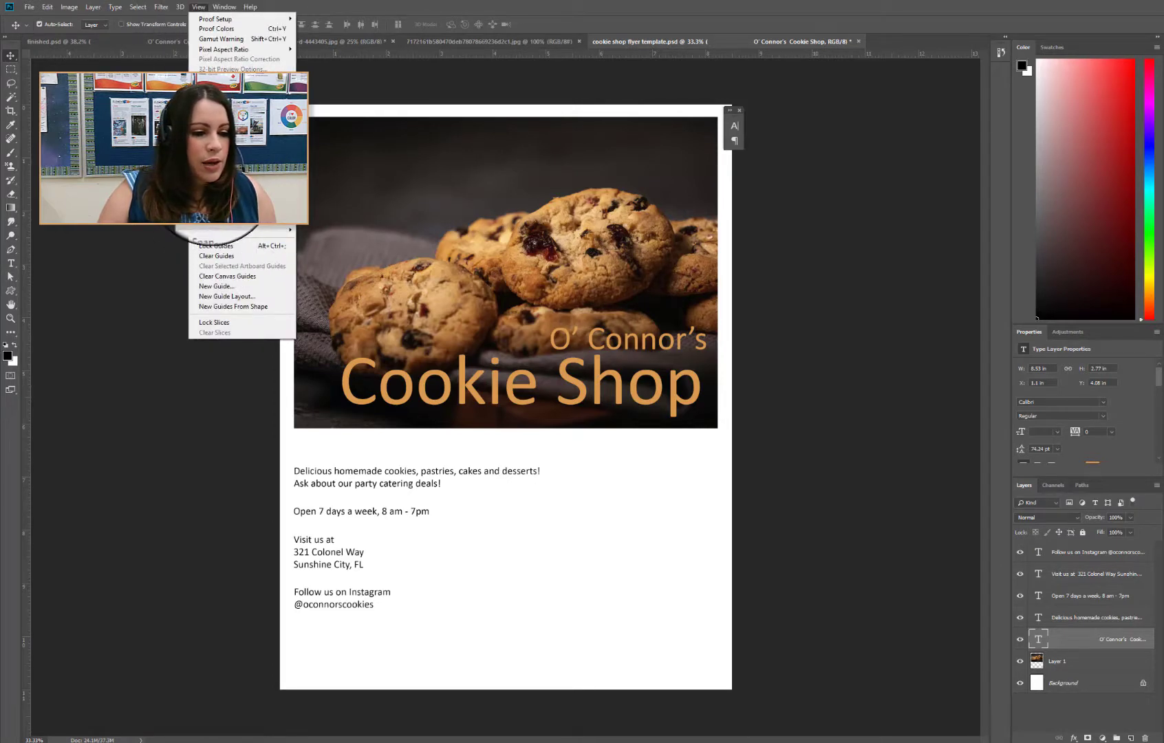
left_click(212, 180)
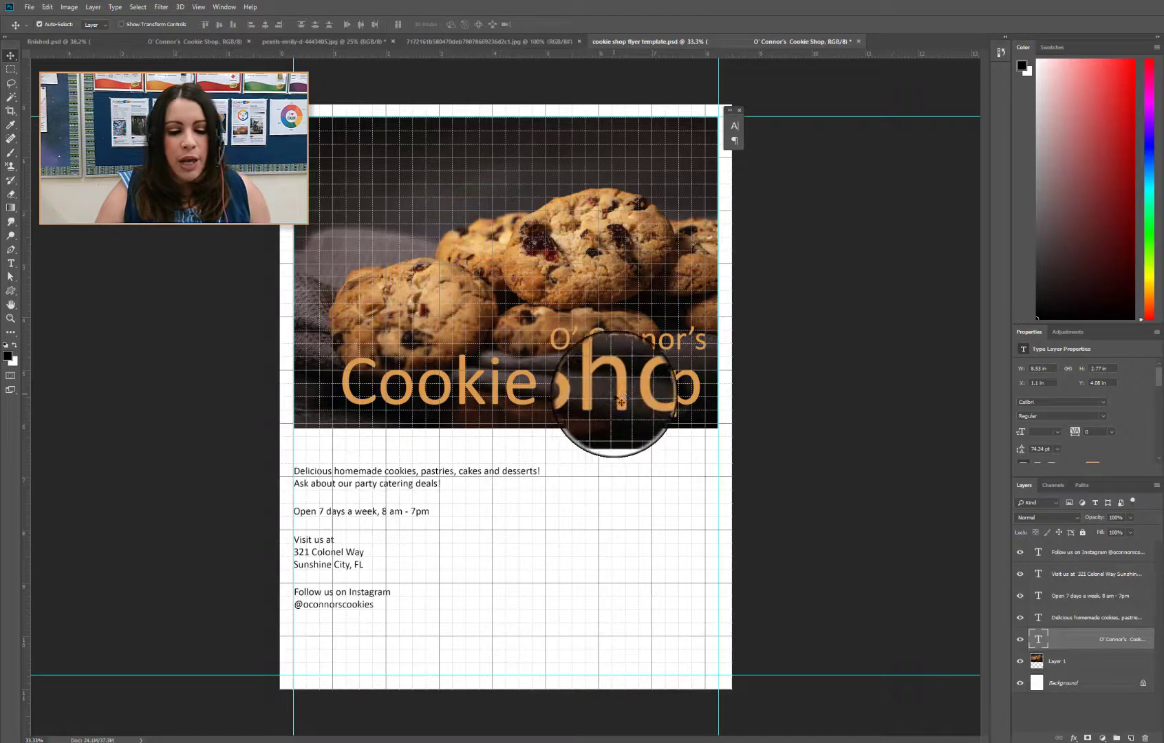
left_click_drag(611, 390, 655, 397)
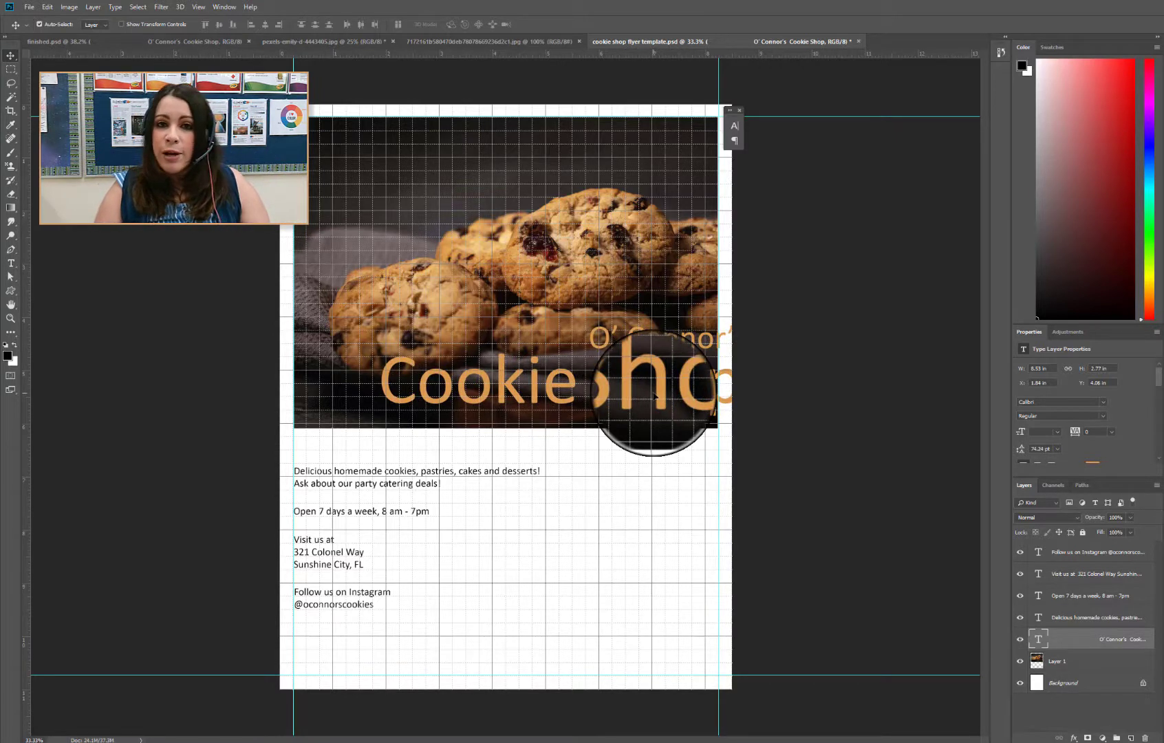
left_click_drag(655, 397, 616, 405)
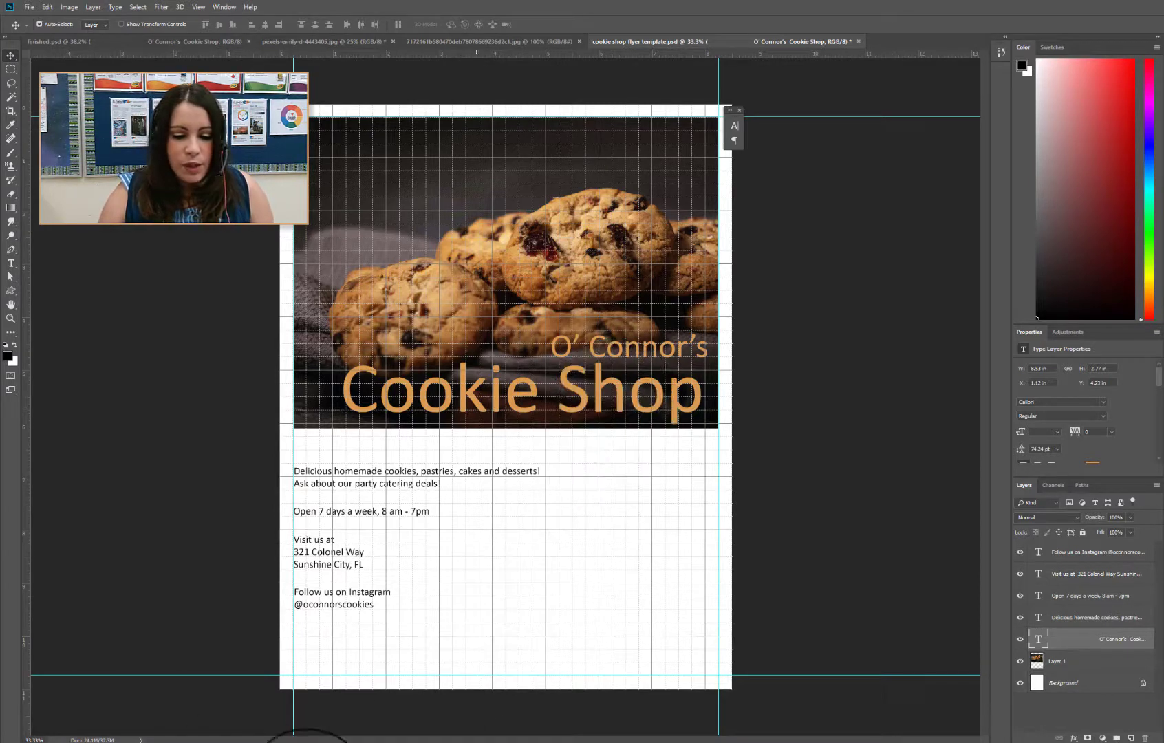
Enlarge the "Delicious homemade cookies" text to 47 pt and expand its text box up to the photo, down and to the right margin guide
left_click(389, 483)
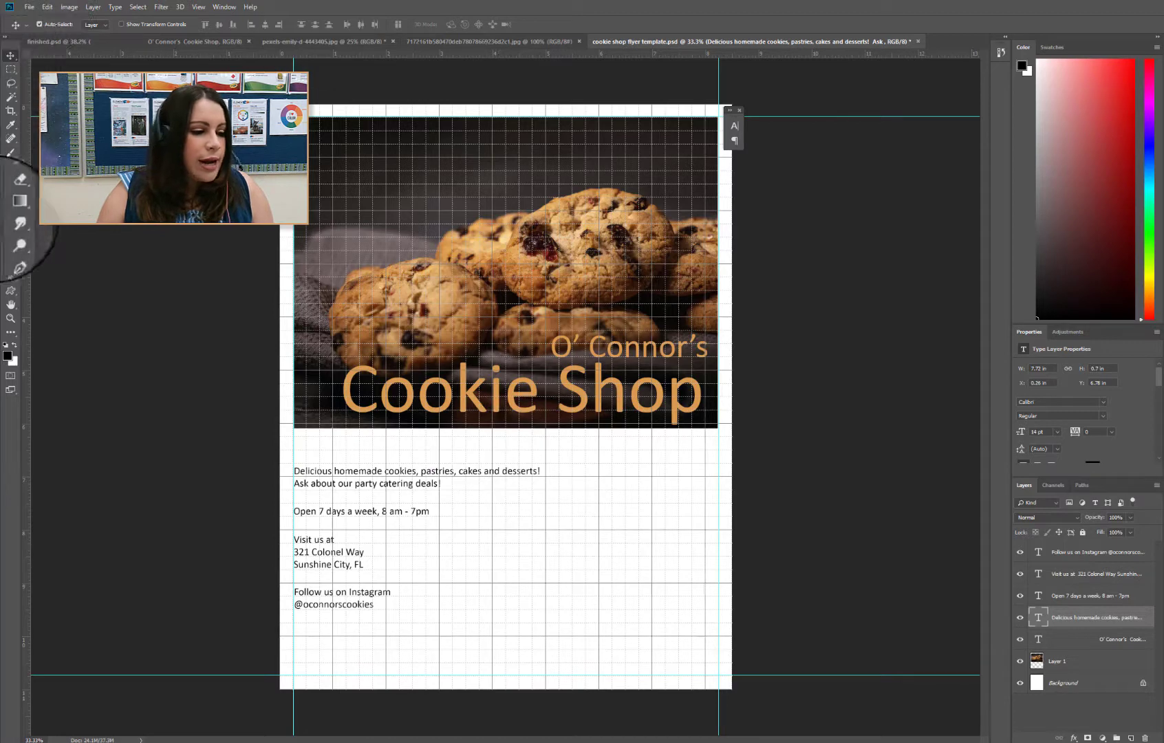
left_click(11, 263)
left_click(389, 479)
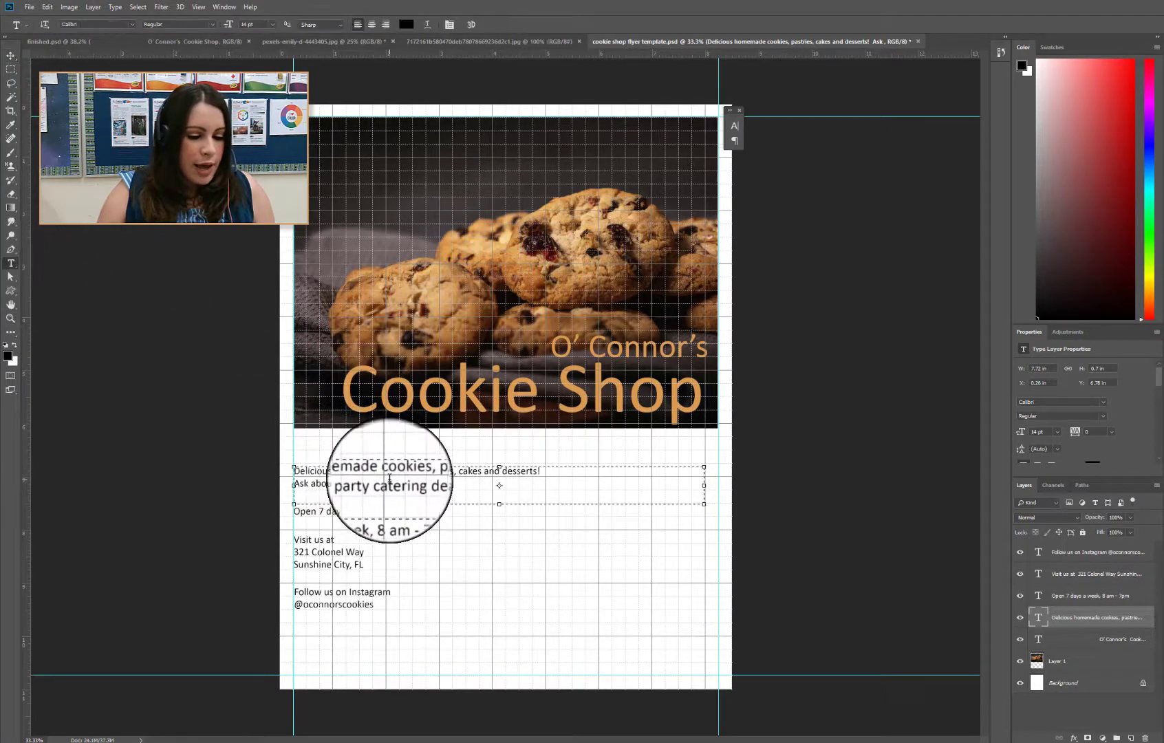
key("ctrl+a")
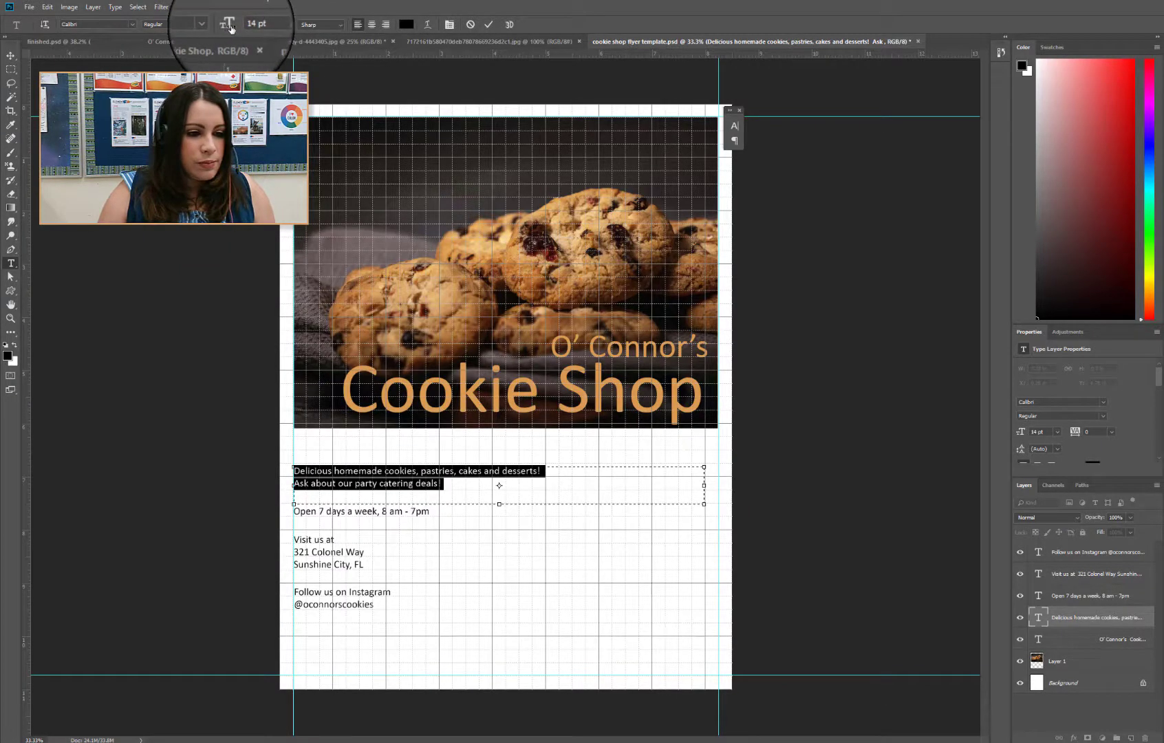
left_click_drag(231, 28, 259, 26)
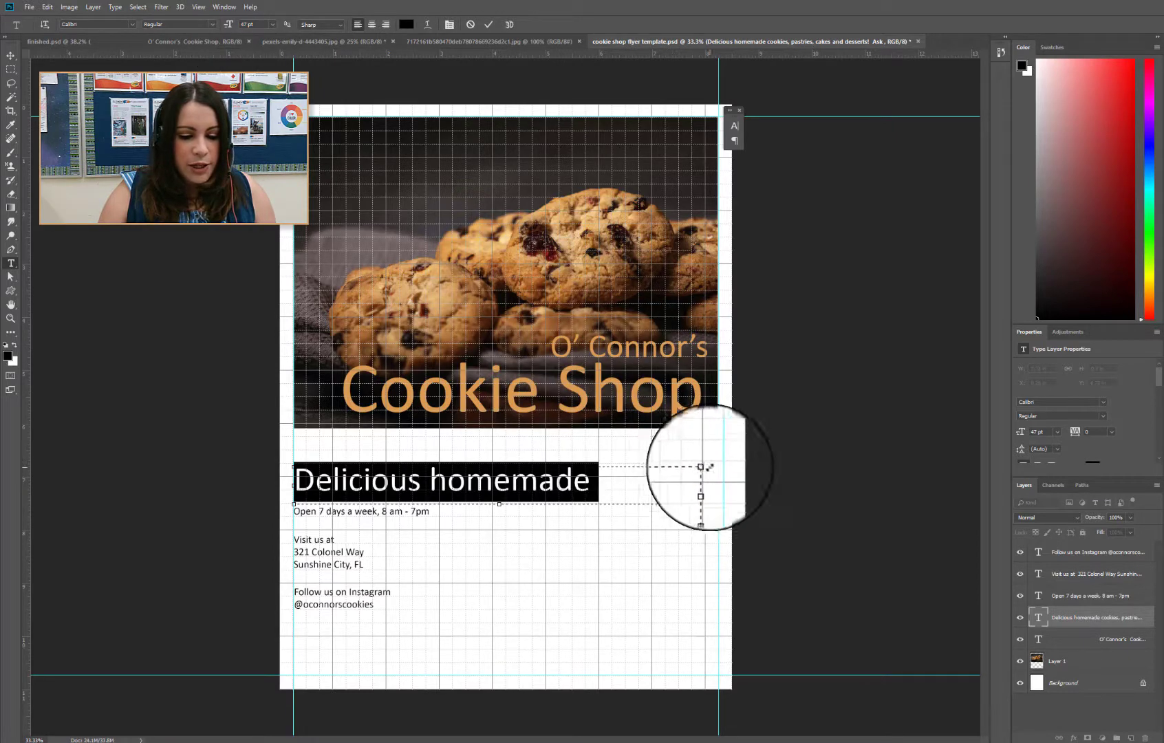
left_click_drag(709, 463, 718, 421)
left_click_drag(717, 504, 723, 596)
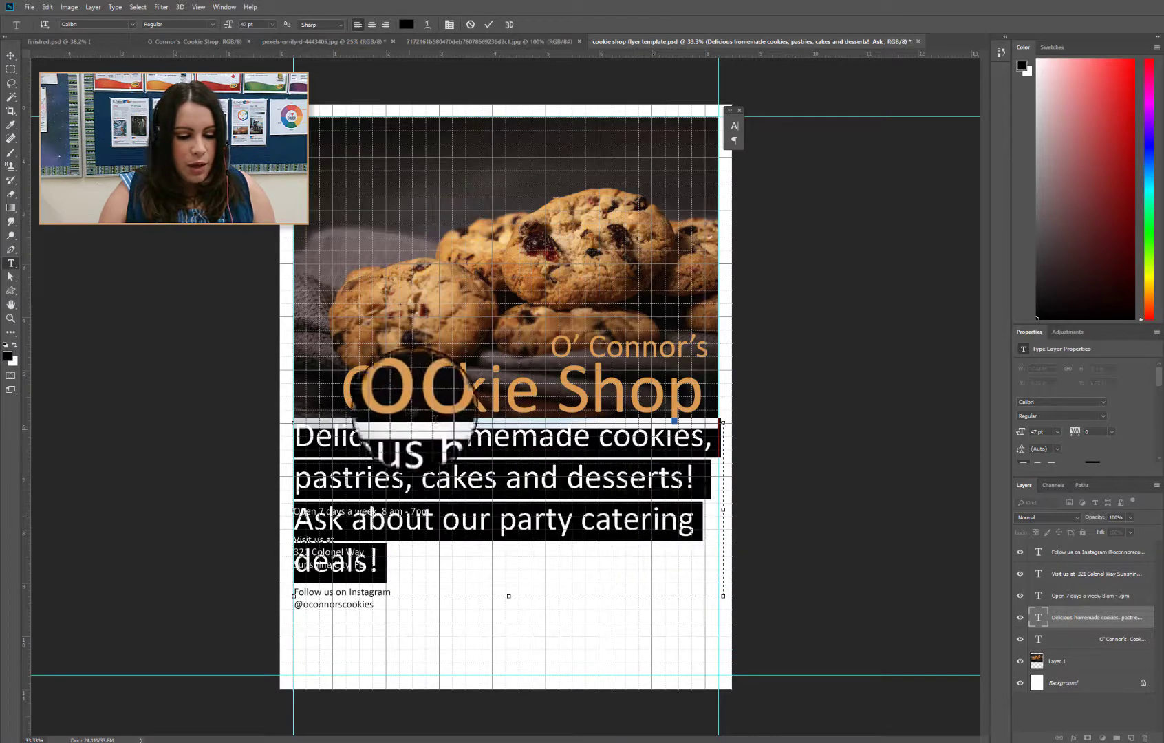
Reduce the entire "Delicious homemade cookies" text to 27 pt
left_click(408, 439)
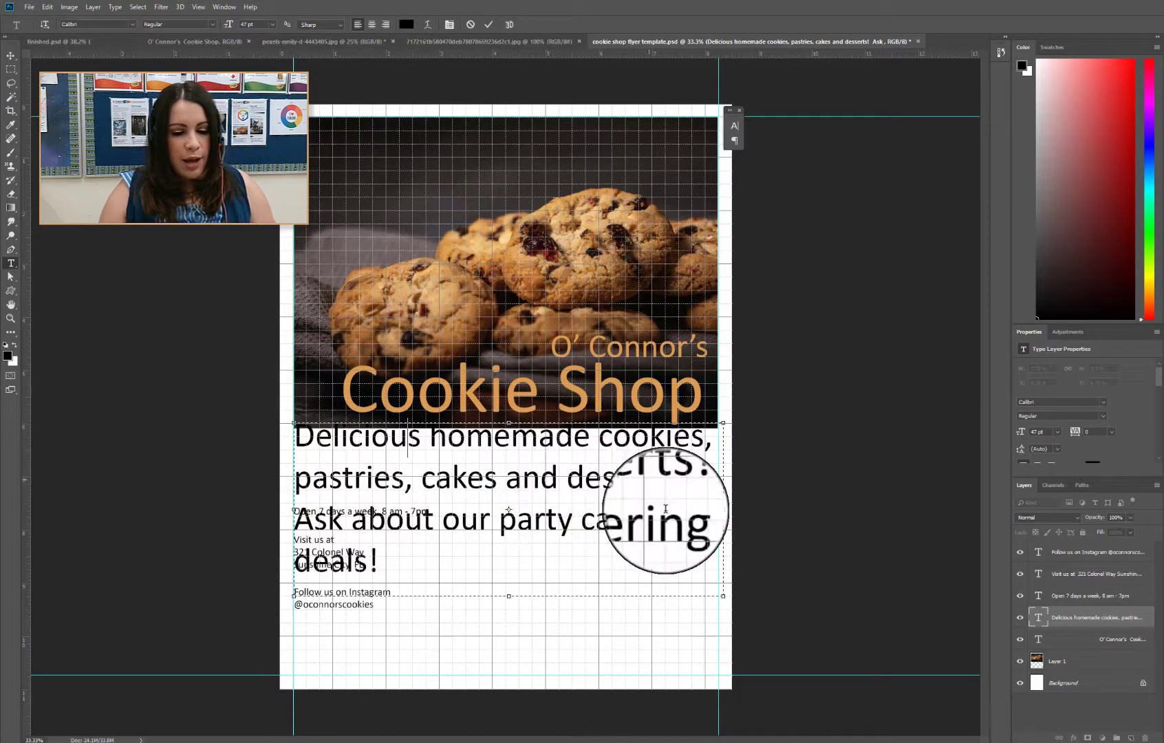
key("ctrl+a")
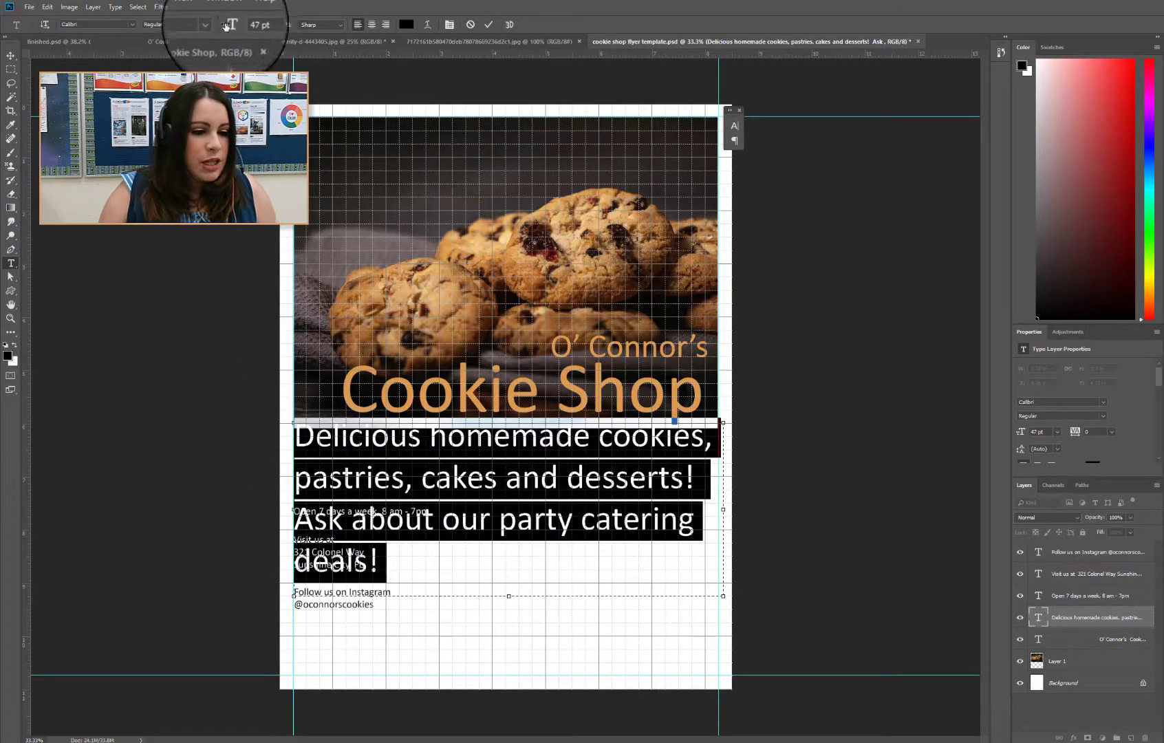
left_click_drag(225, 26, 221, 29)
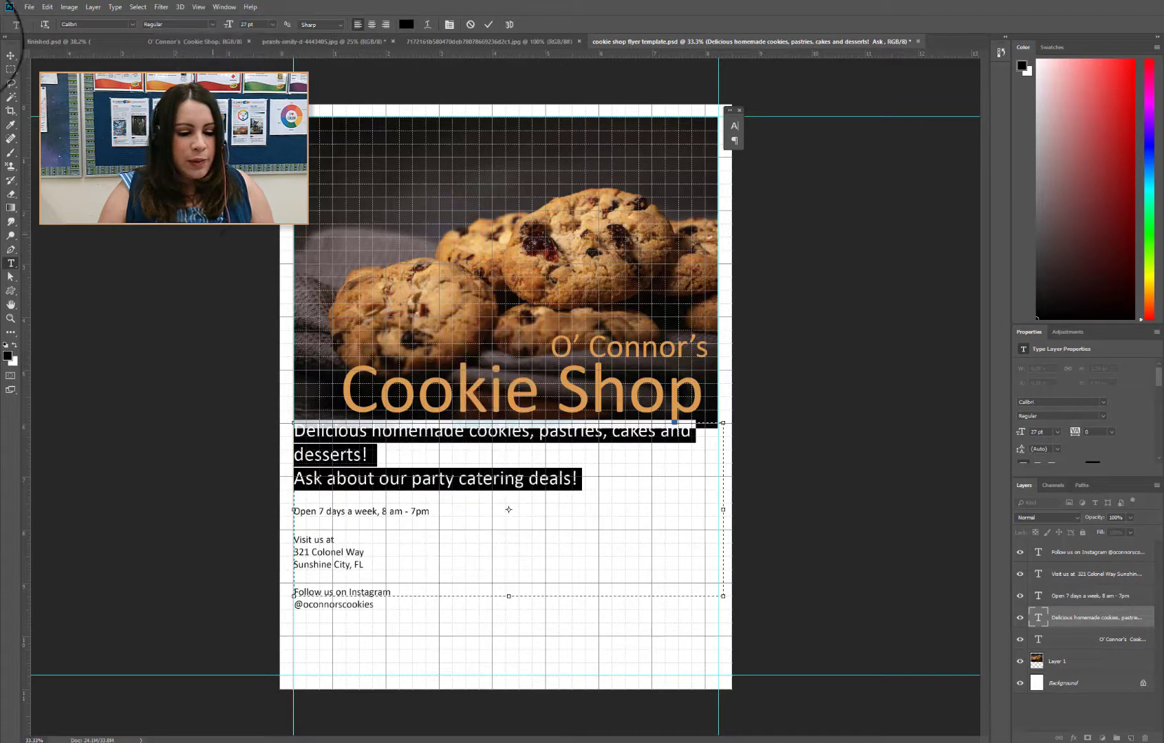
Hide the grid and guides, and move the "Delicious homemade cookies" text down so it clears the bottom edge of the photo
left_click(11, 57)
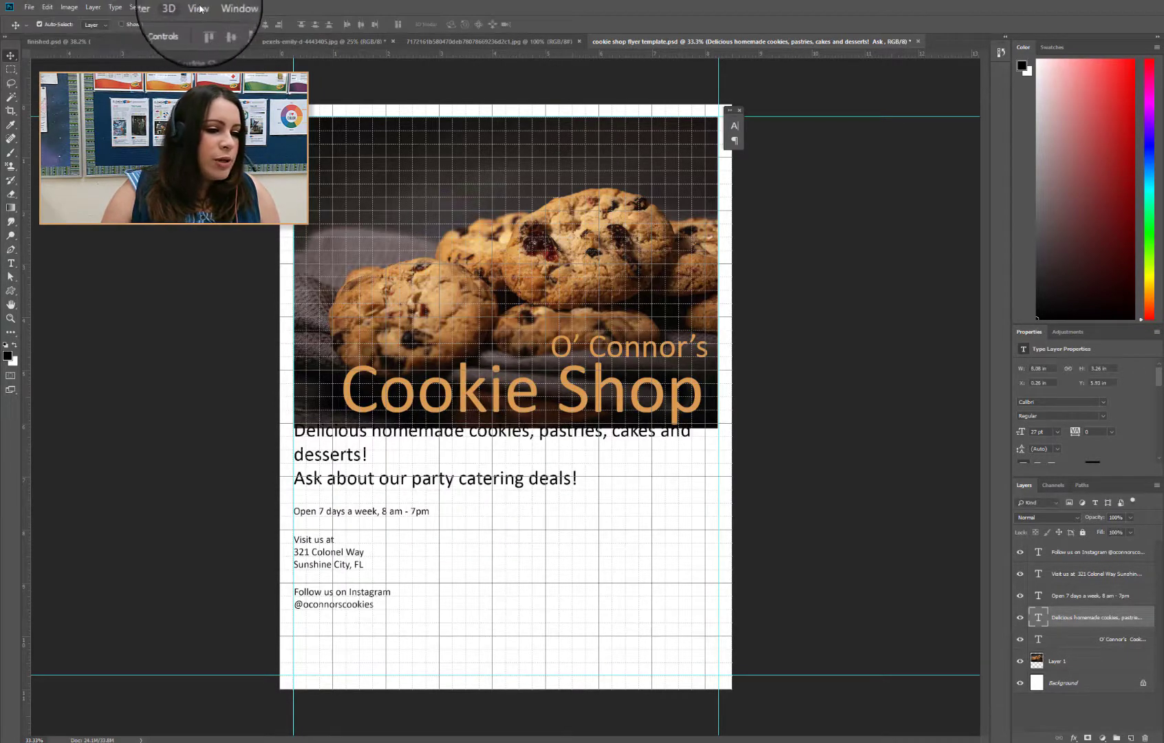
left_click(198, 7)
left_click(228, 176)
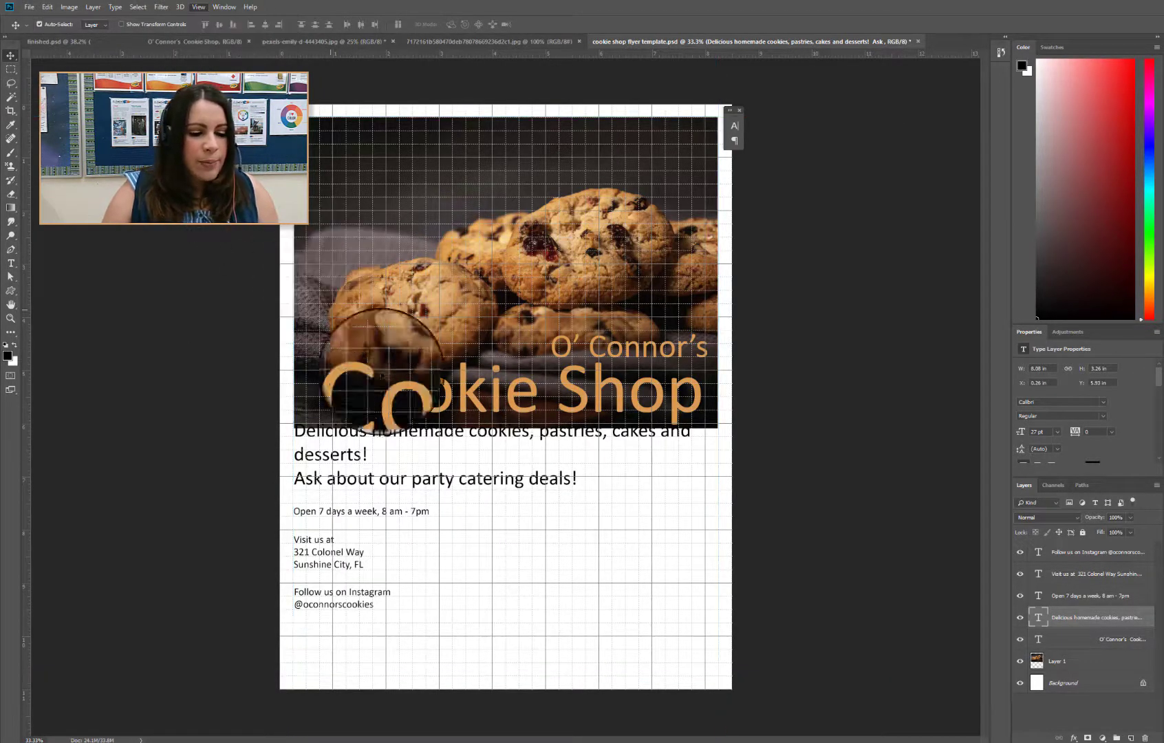
left_click_drag(324, 441, 335, 469)
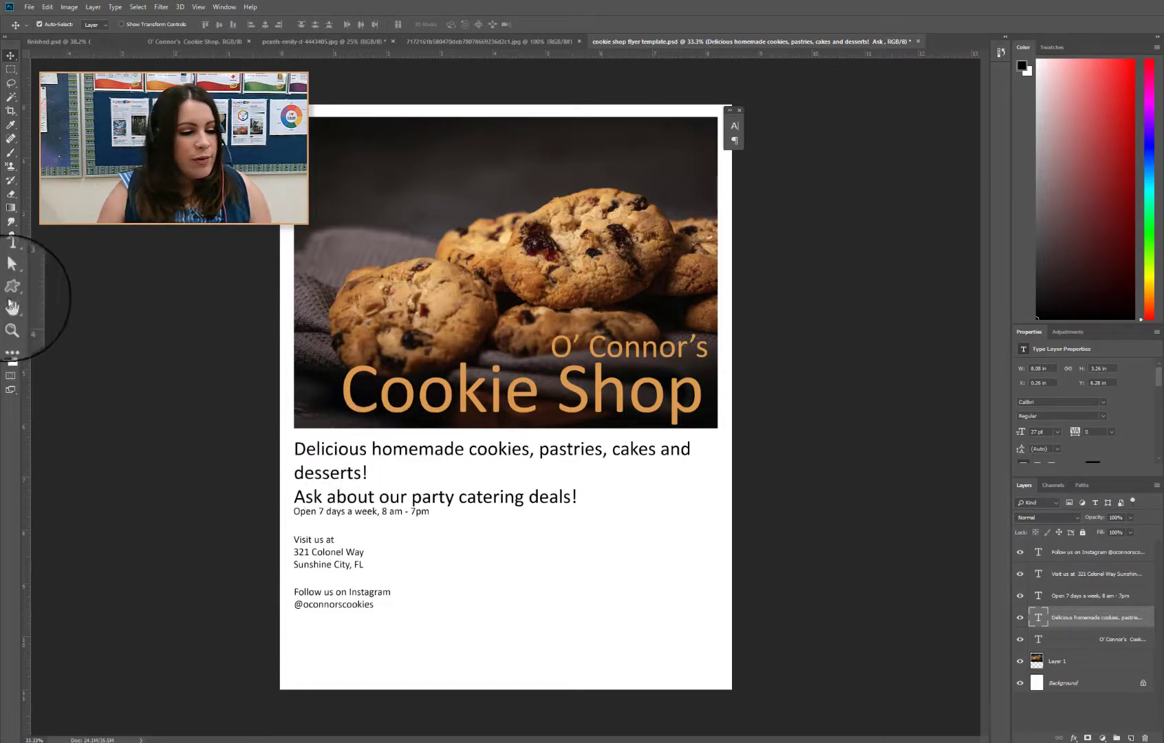
Try running "Ask about our party catering deals!" on after "desserts!", and restore the line break
left_click(17, 265)
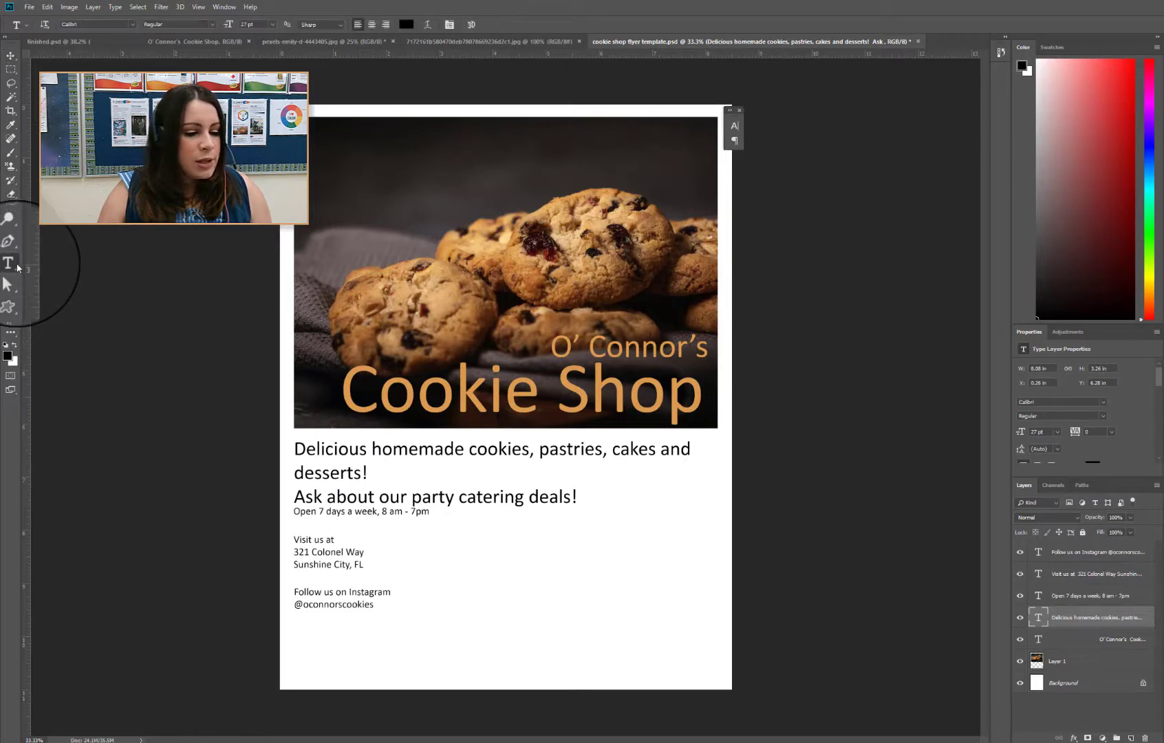
left_click(298, 500)
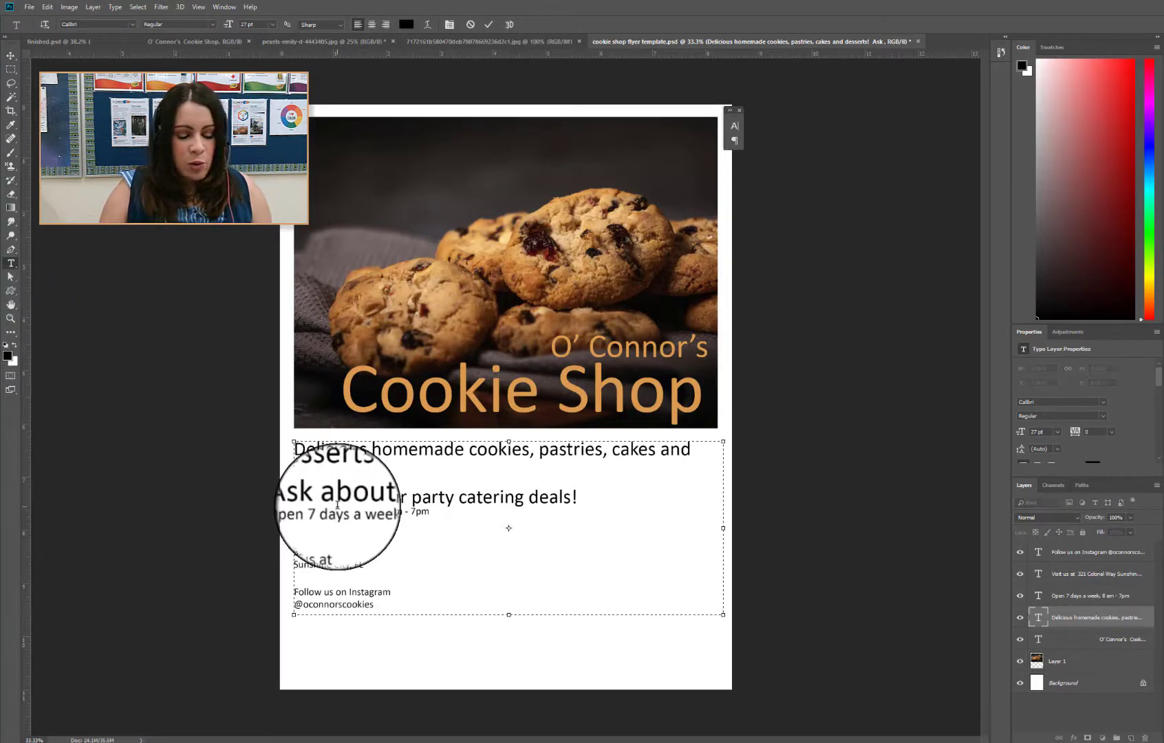
key("BackSpace")
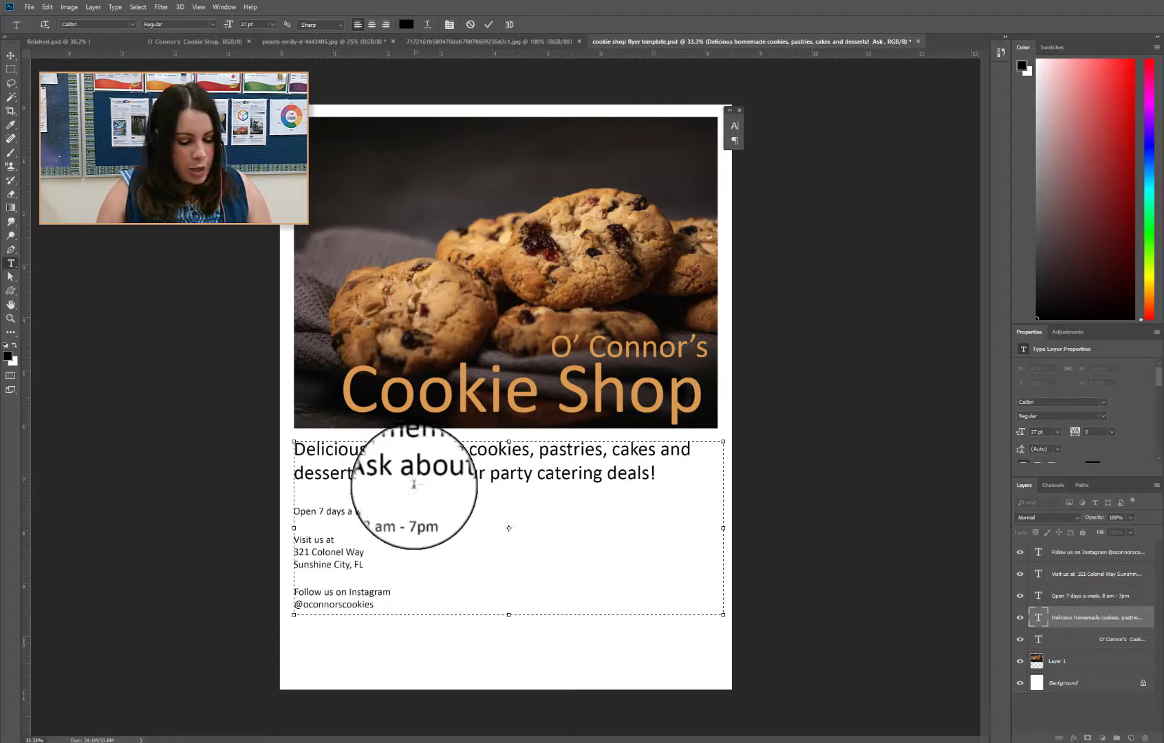
key("Return")
Set the entire "Delicious homemade cookies" text to 22 pt so each sentence fits on one line, and commit it
key("ctrl+a")
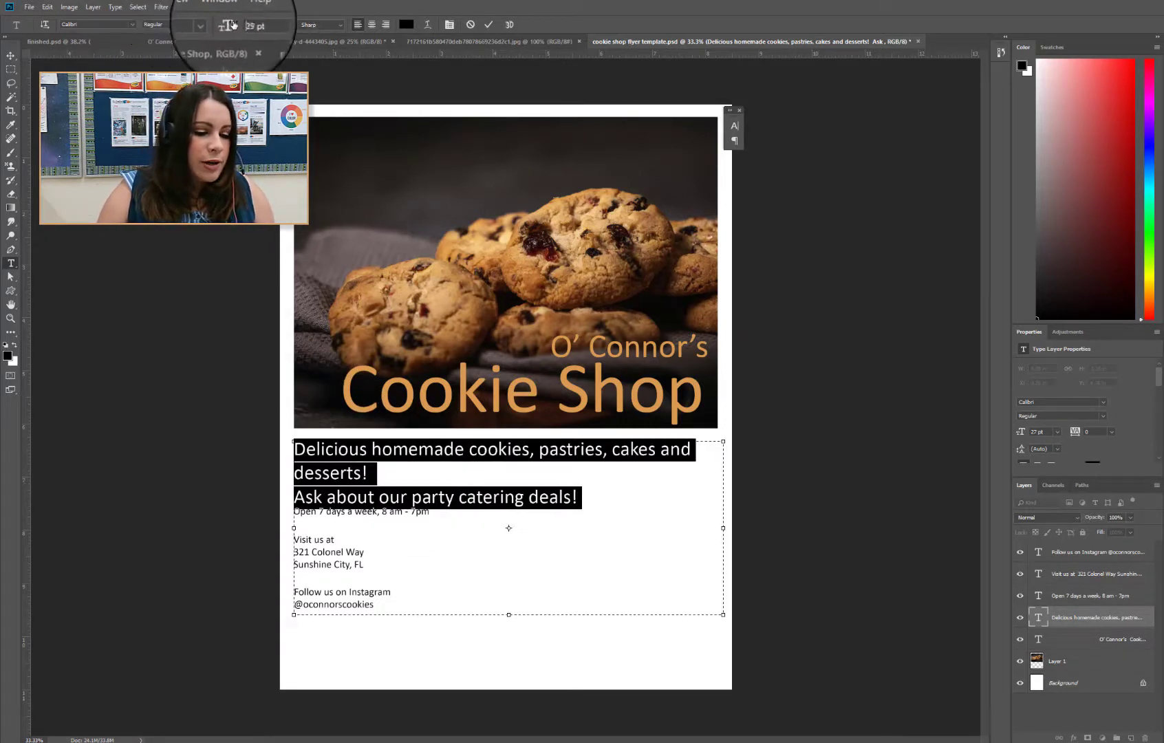
left_click_drag(231, 26, 229, 22)
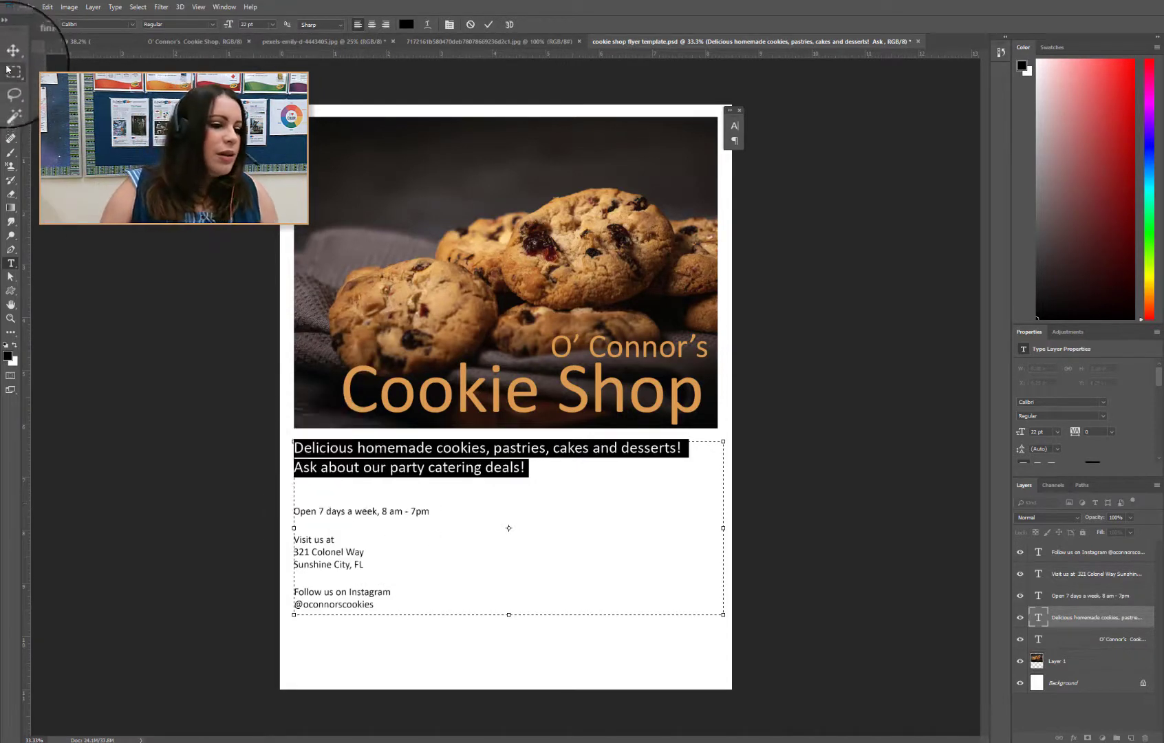
left_click(11, 55)
Show the grid and guides again, and nudge the "Delicious homemade cookies" text slightly down along the left margin guide
left_click(199, 7)
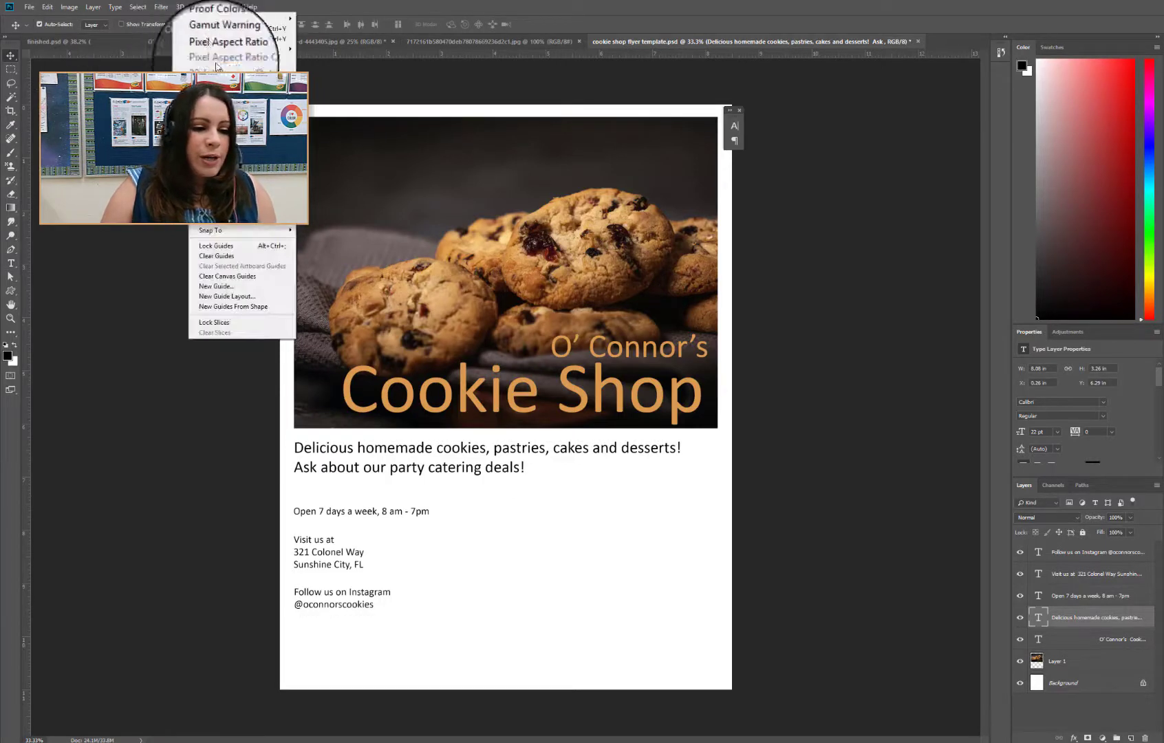
left_click(213, 189)
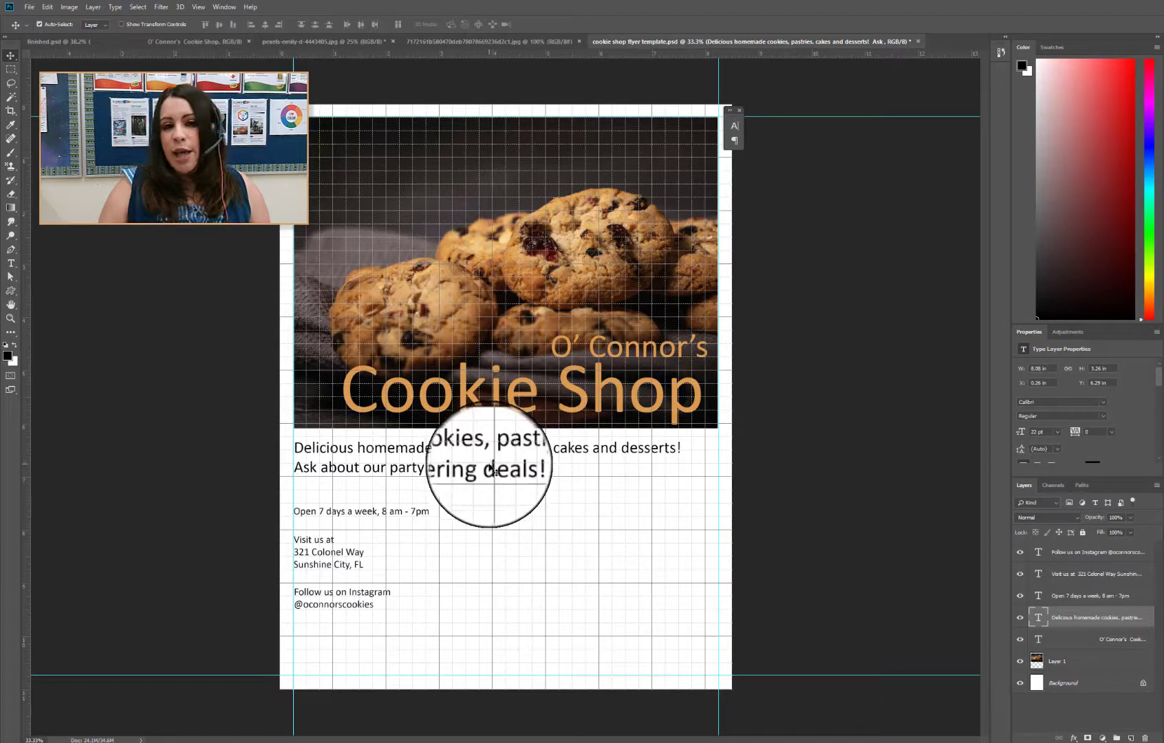
left_click_drag(497, 474, 487, 463)
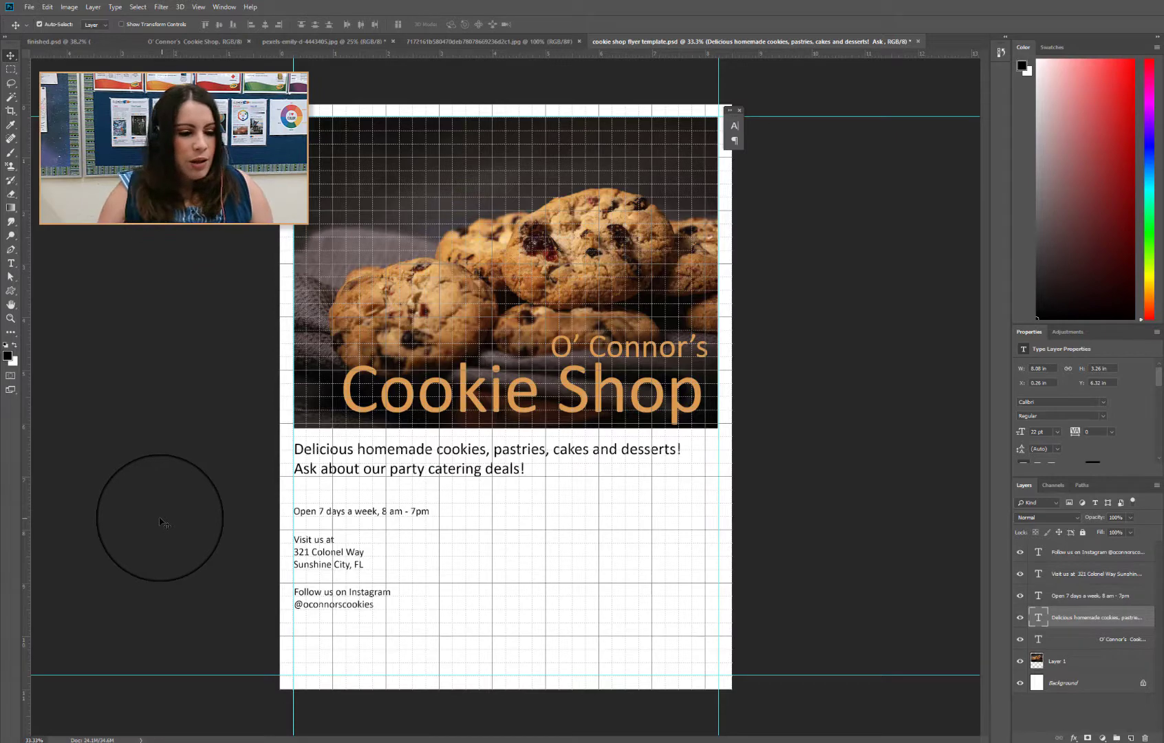
Set the sentence "Delicious homemade cookies, pastries, cakes and desserts!" to 38 pt, and commit the text
left_click(15, 265)
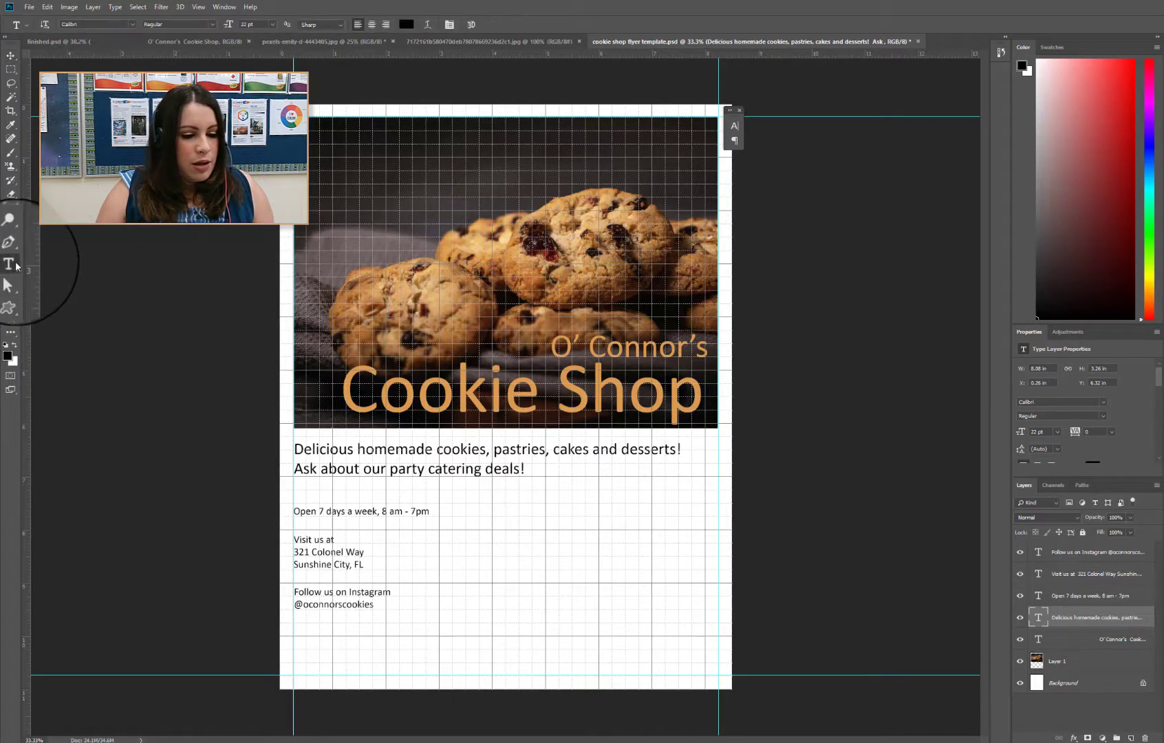
left_click(568, 451)
left_click_drag(685, 447, 293, 448)
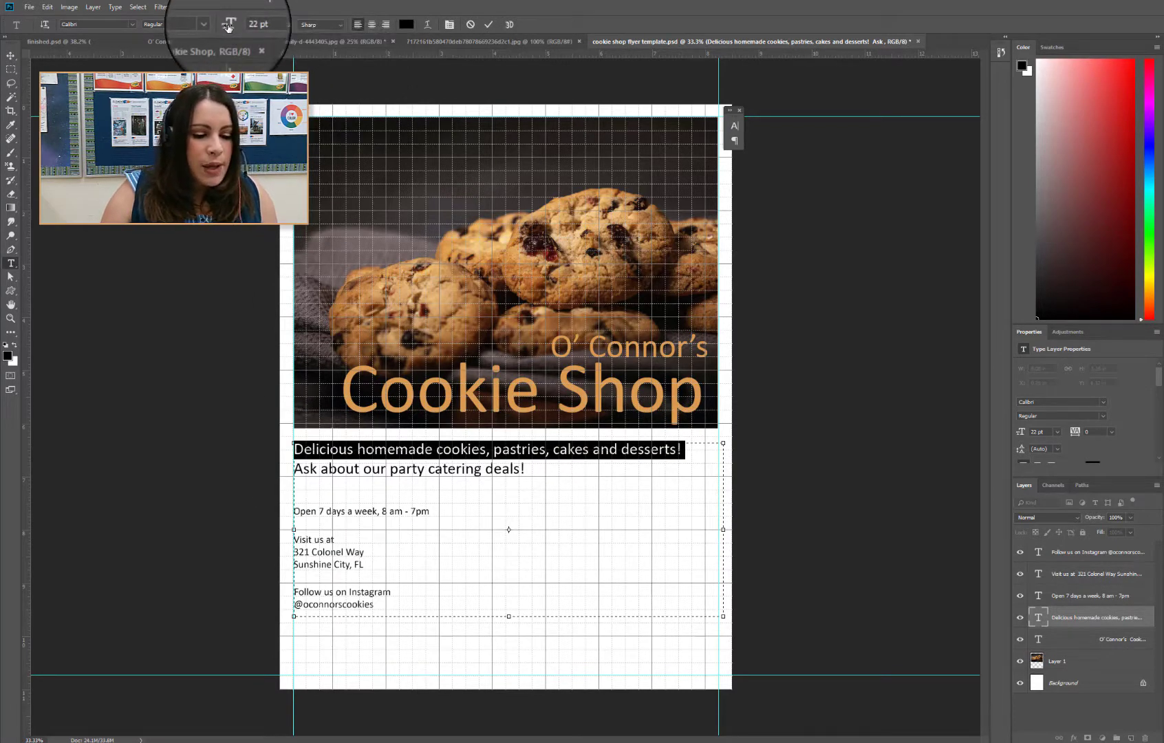
left_click_drag(227, 26, 236, 30)
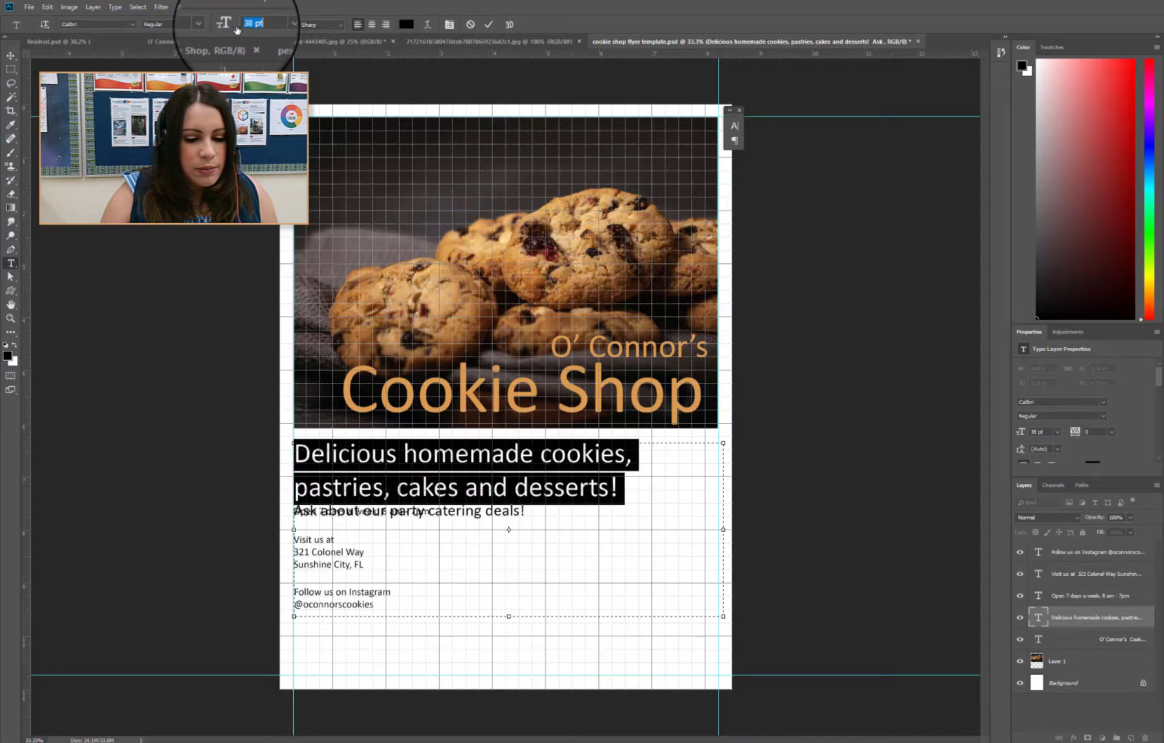
left_click(11, 55)
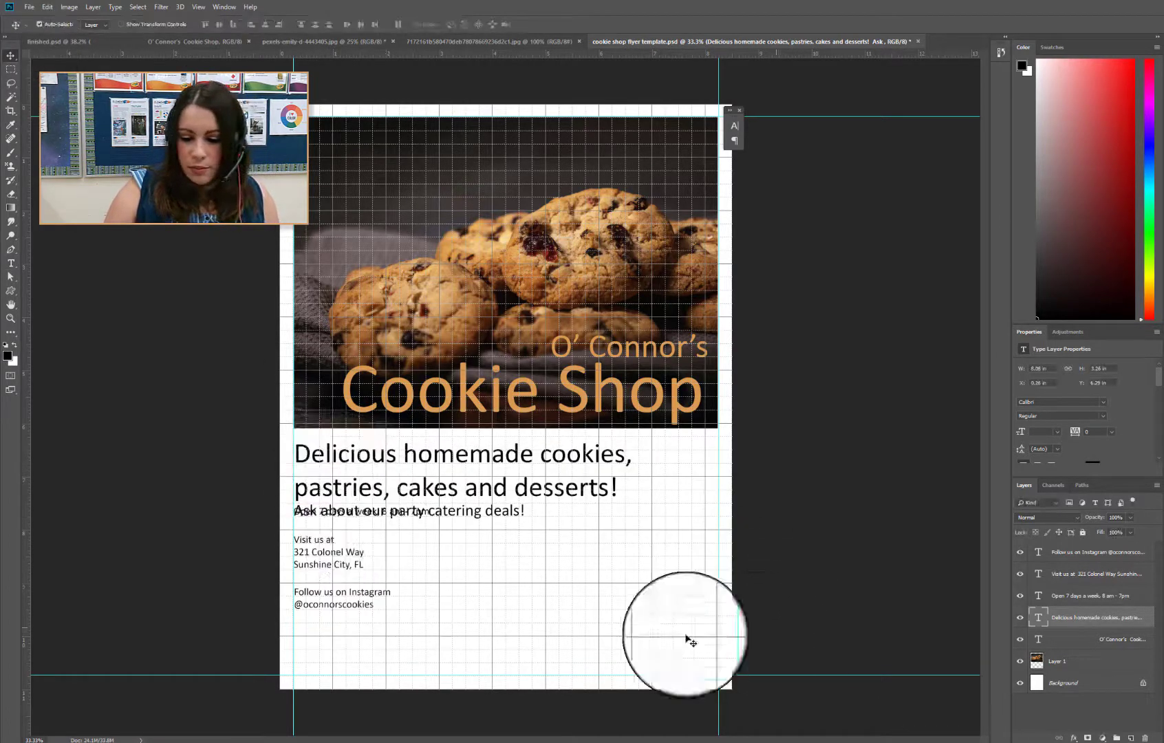
Move the opening hours text below the Instagram text, and nudge the "Delicious homemade cookies" block slightly up and left
left_click_drag(348, 513, 337, 635)
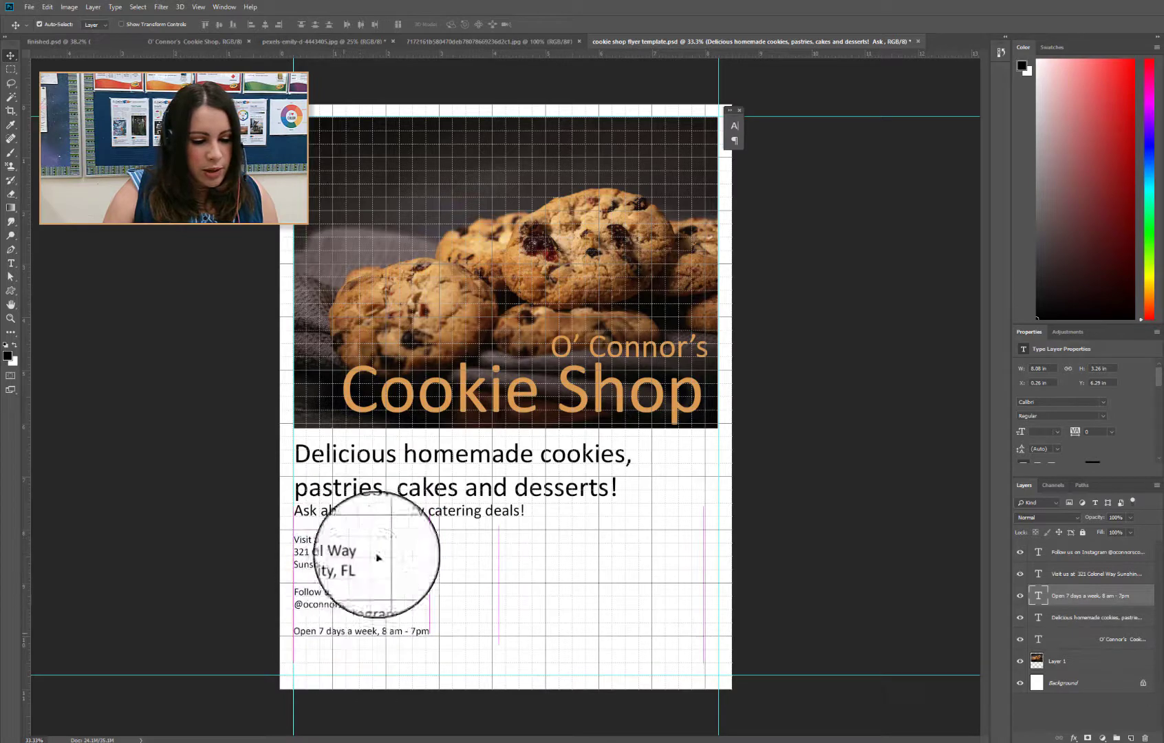
left_click_drag(396, 503, 395, 499)
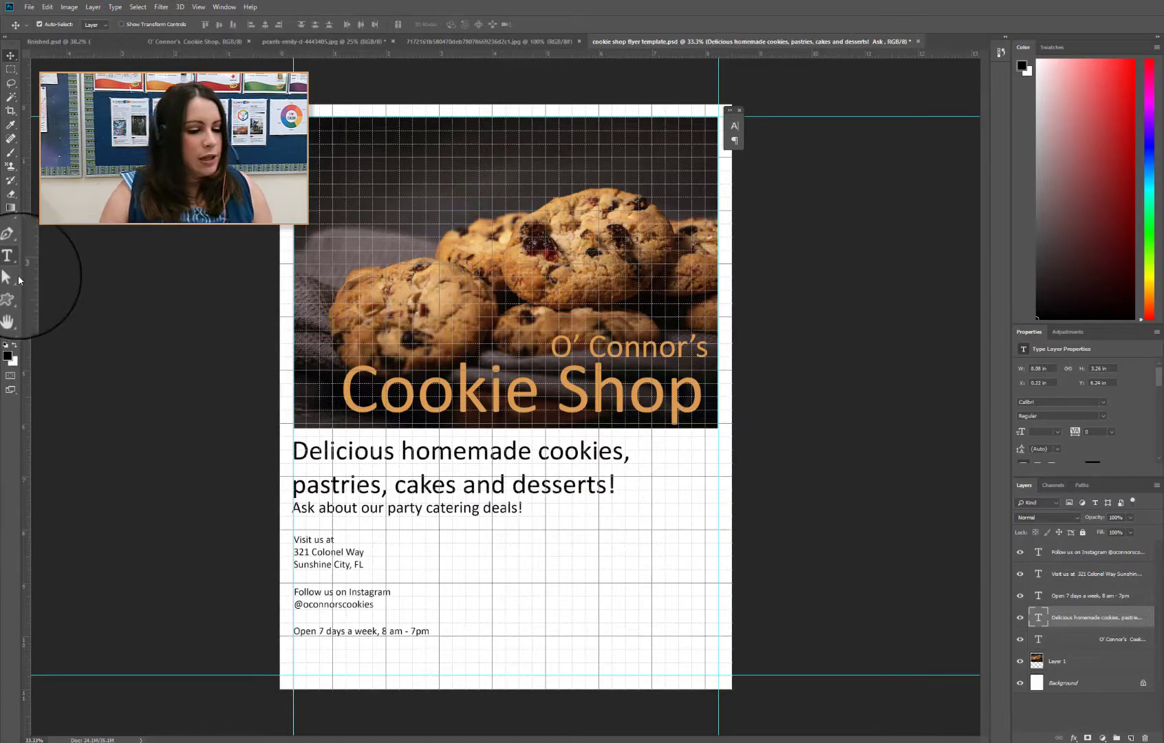
Set the leading of the whole "Delicious homemade cookies" text block to 38.84 pt
left_click(11, 263)
left_click(443, 490)
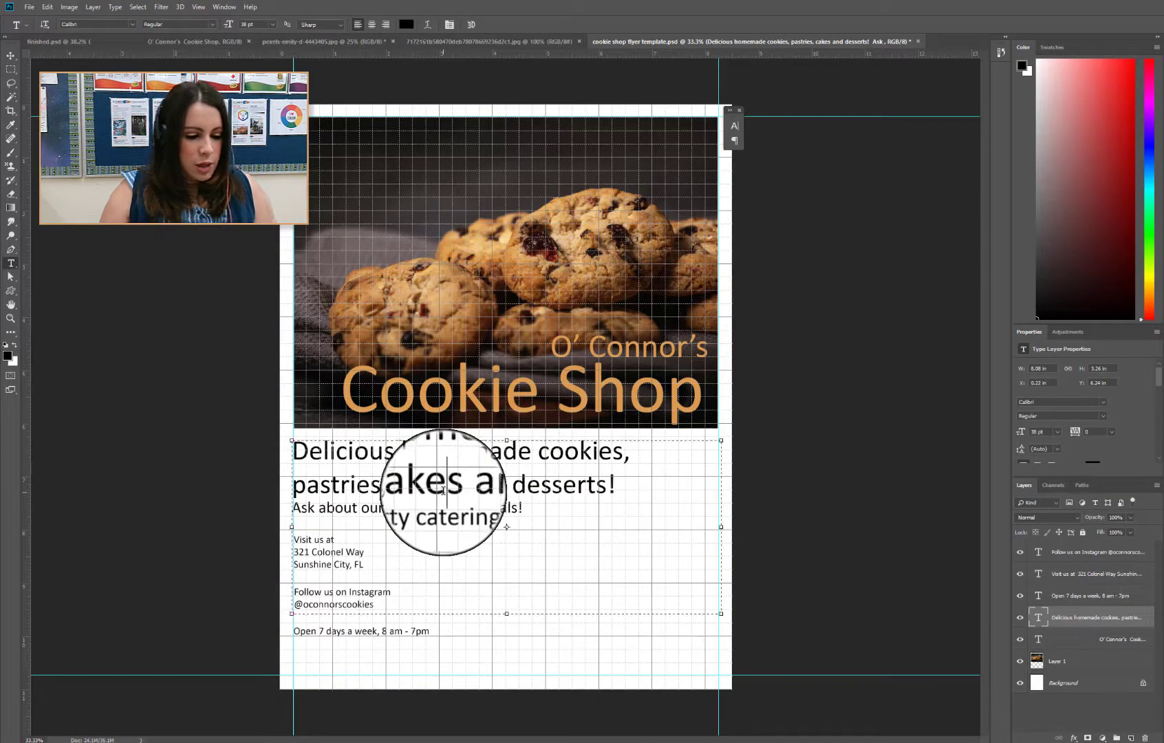
key("ctrl+a")
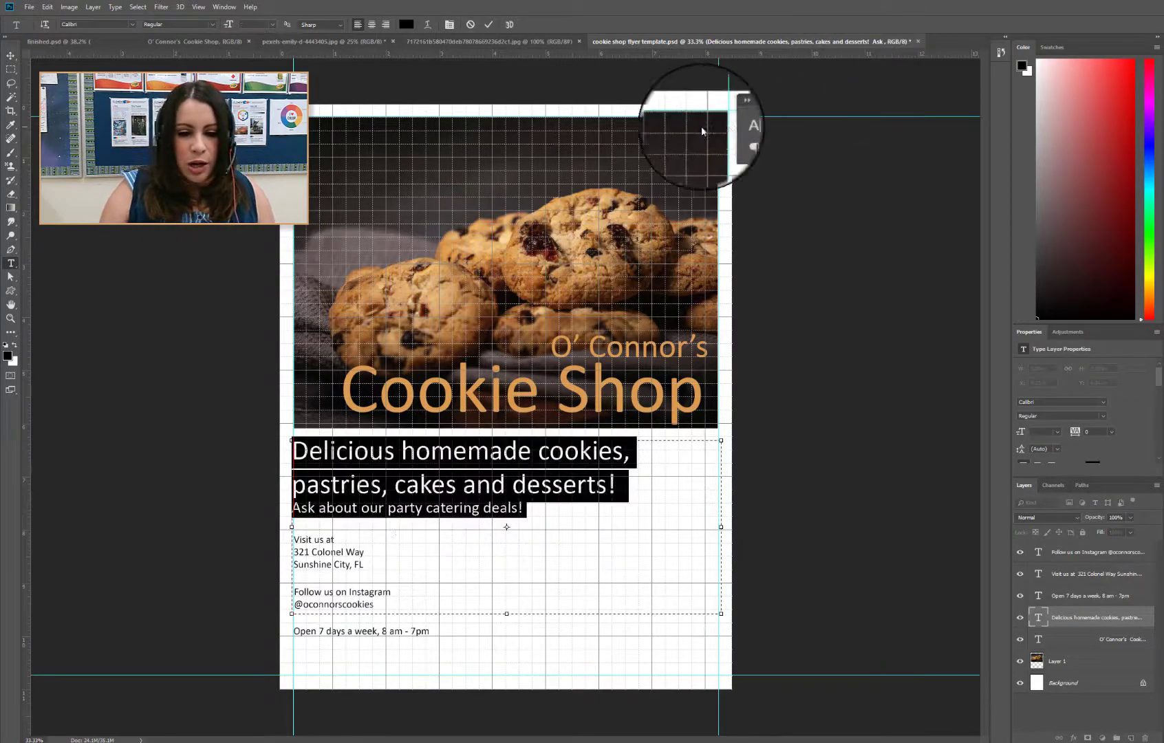
left_click(733, 122)
left_click(685, 153)
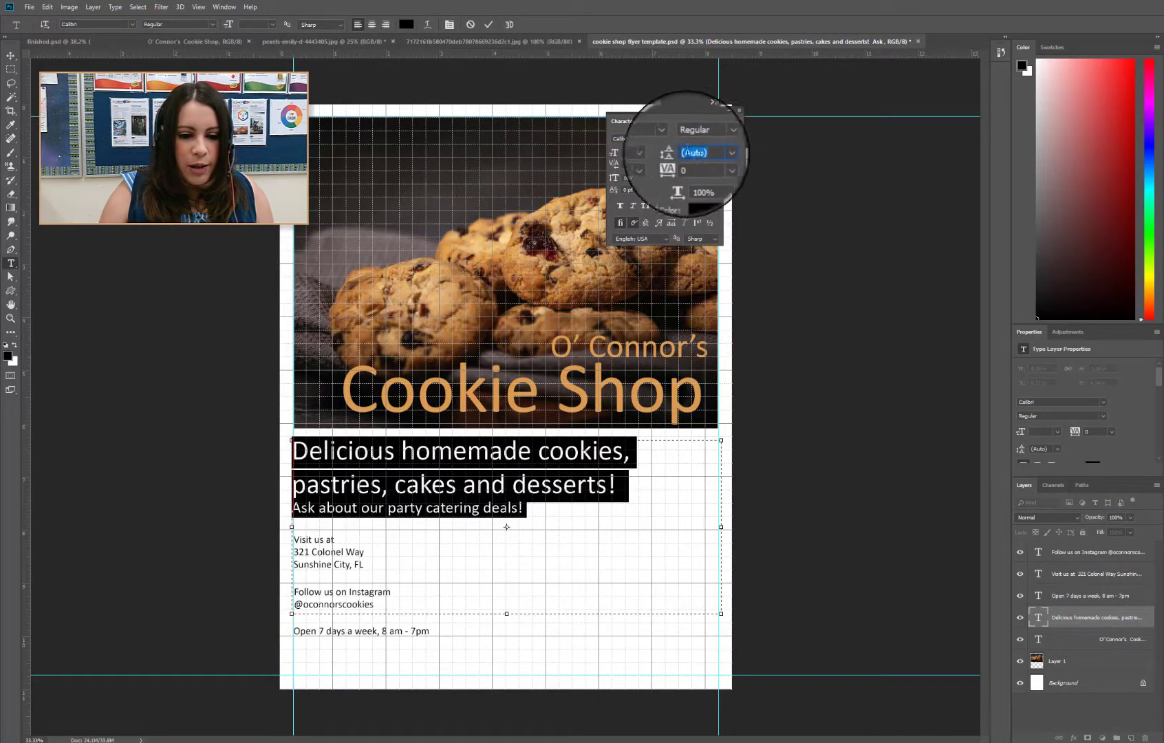
left_click_drag(672, 154, 674, 155)
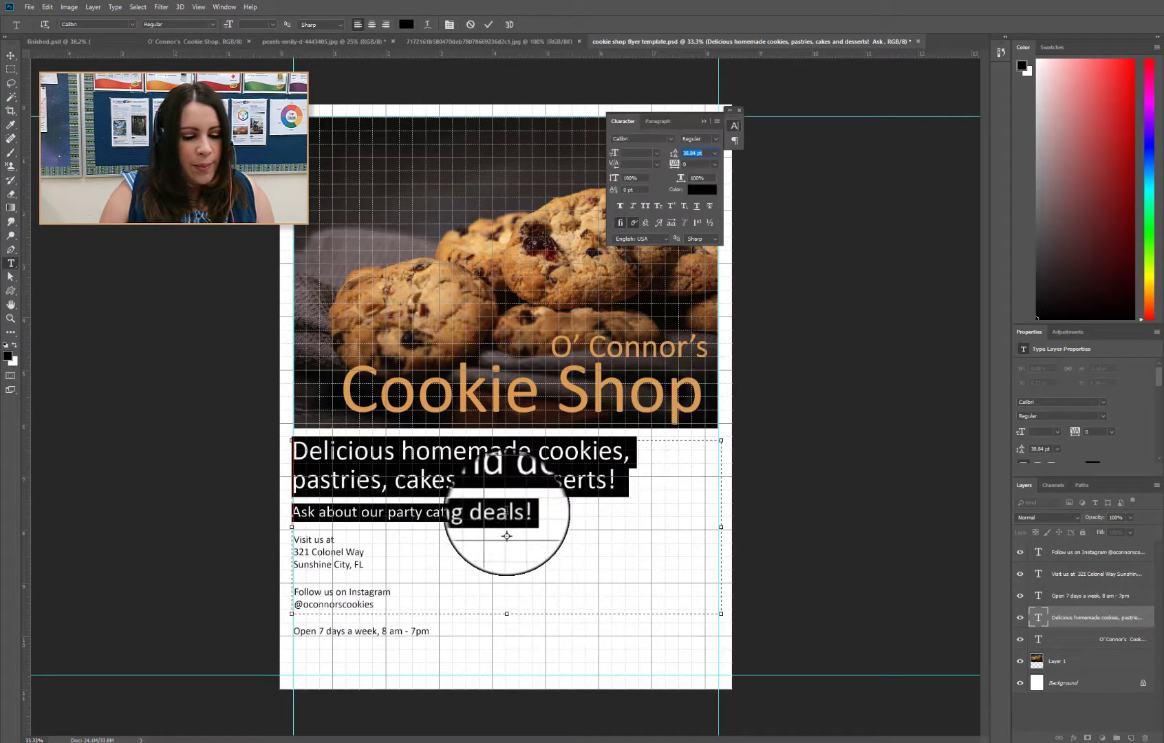
Make "Ask about our party catering deals!" italic with 30.84 pt leading, and commit the text
left_click(531, 513)
left_click_drag(533, 513, 292, 513)
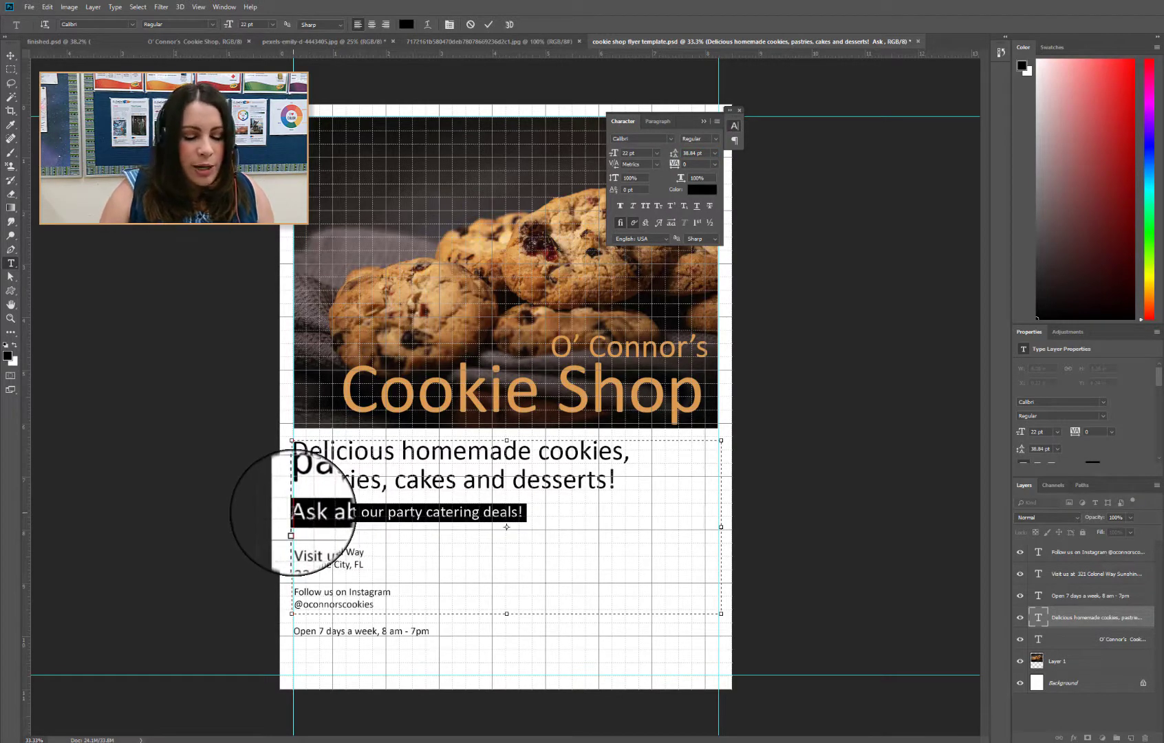
left_click(633, 207)
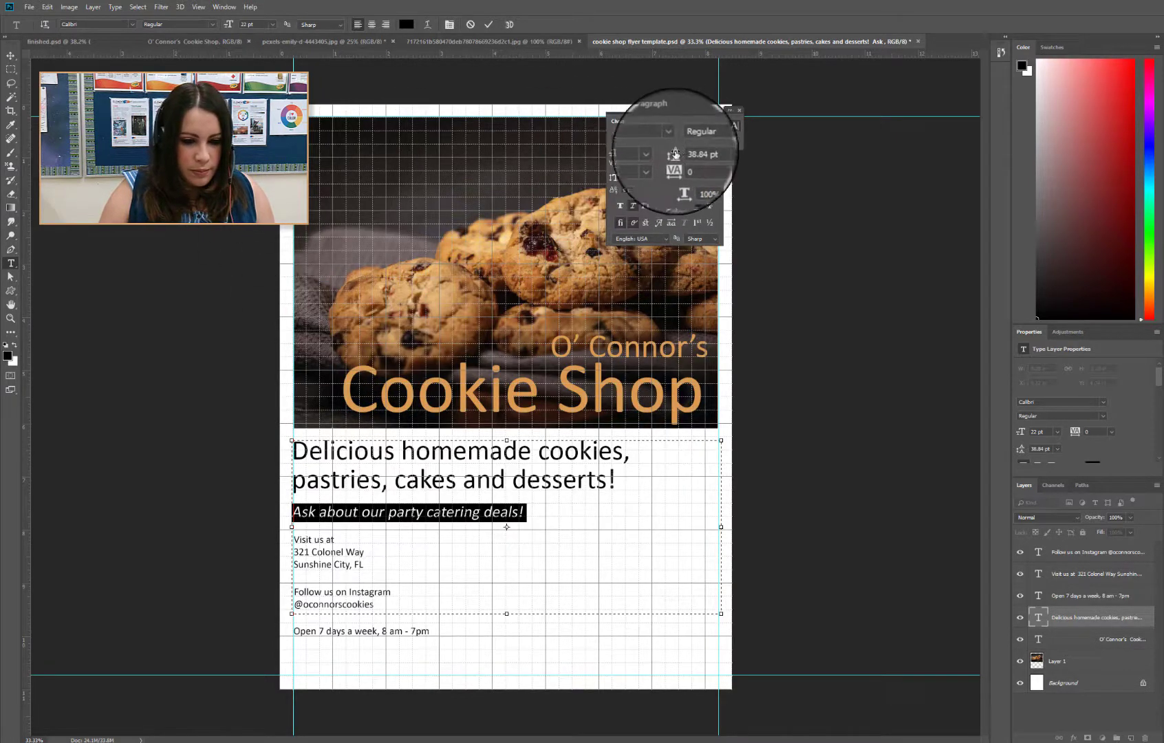
left_click_drag(674, 154, 672, 156)
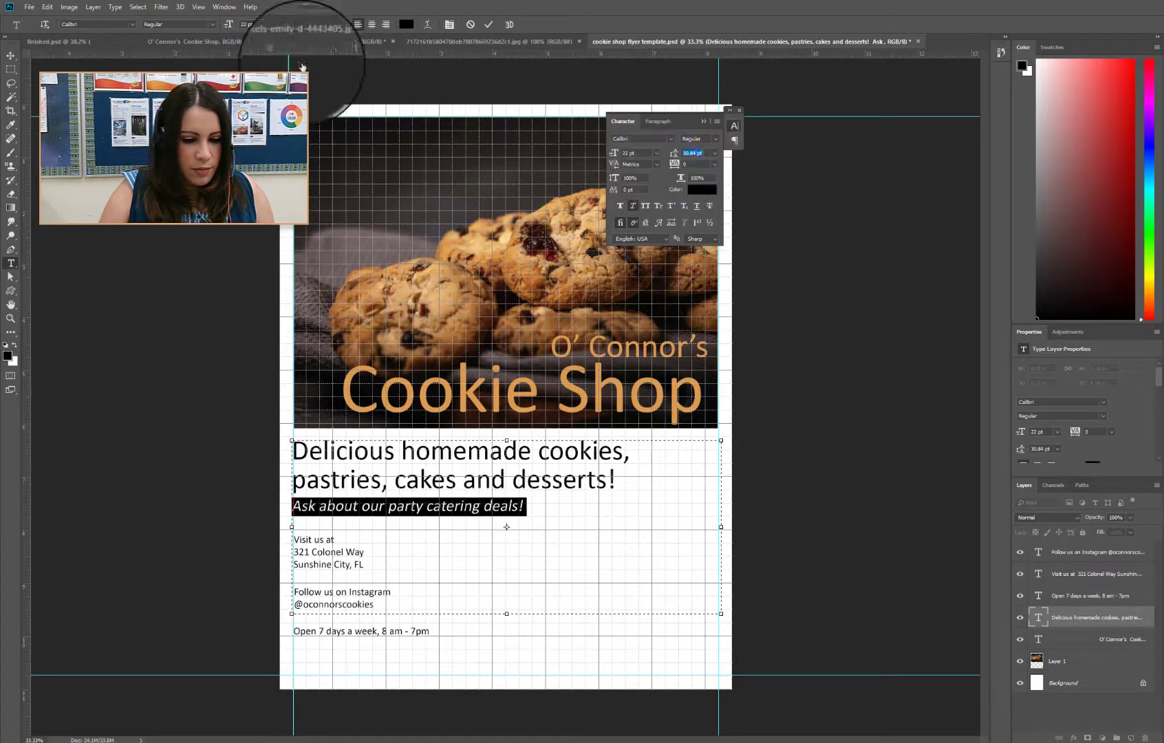
left_click(11, 55)
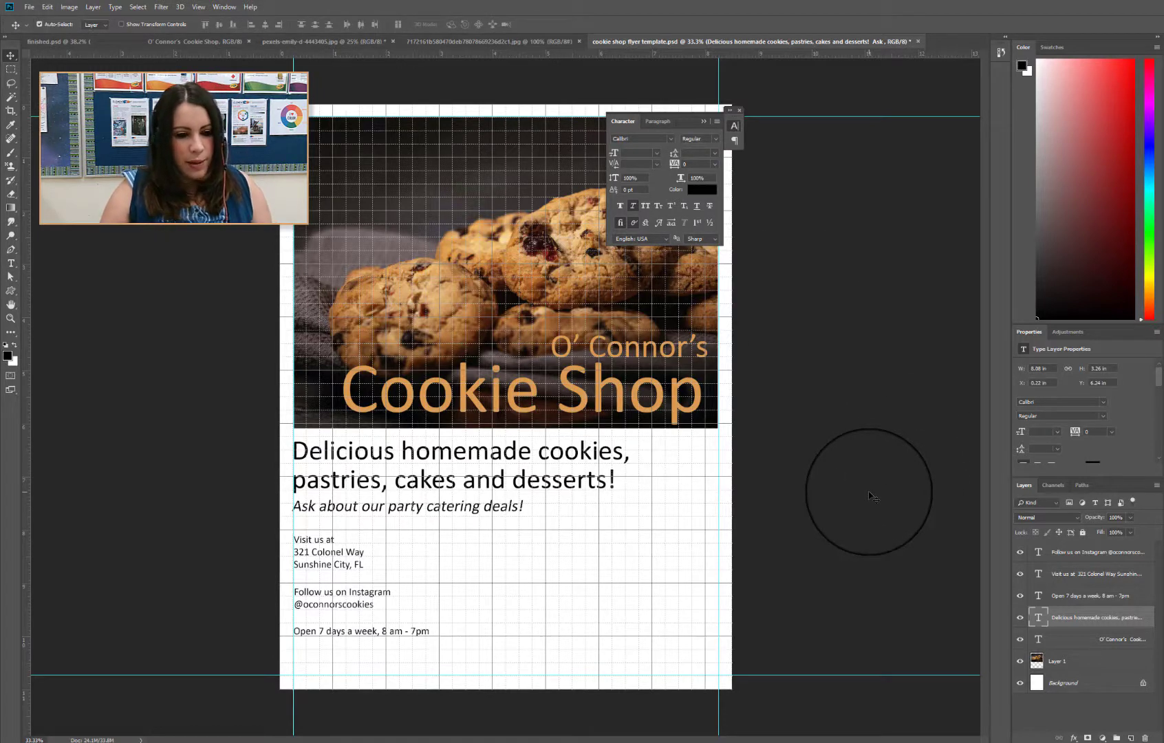
left_click(734, 126)
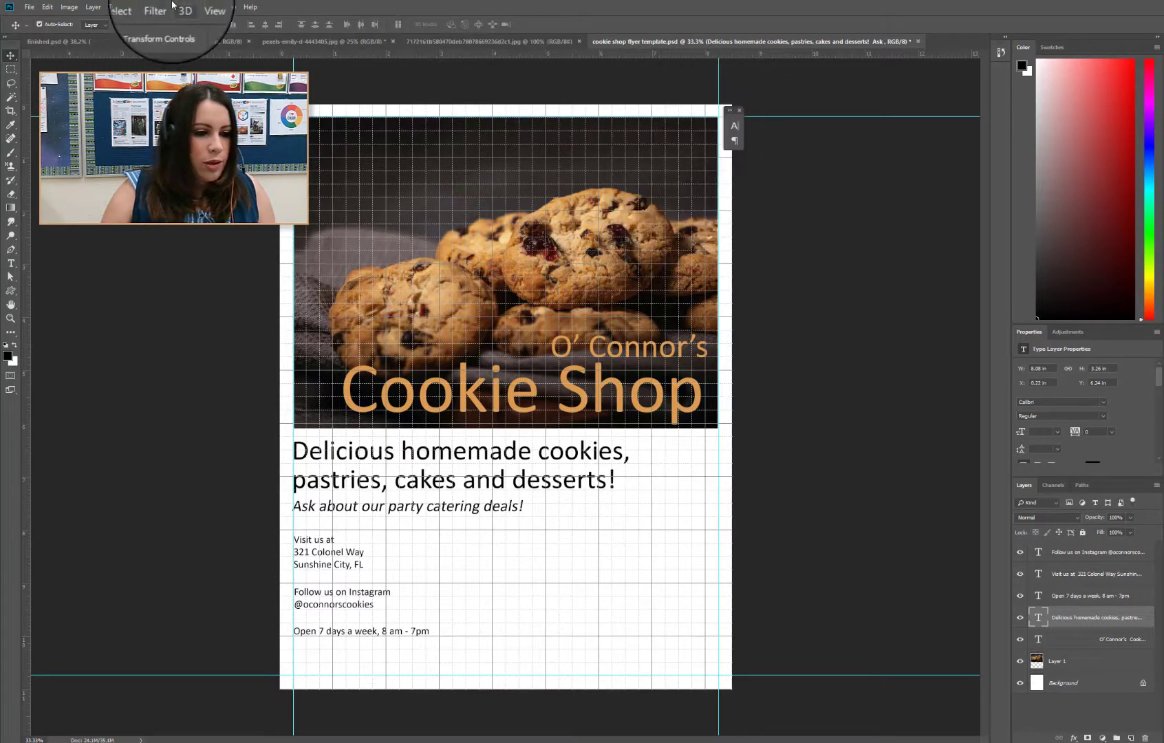
Place the Instagram text near the flyer's lower right corner, and stack the opening hours and address along the left margin guide under the catering line
left_click(189, 8)
left_click(206, 165)
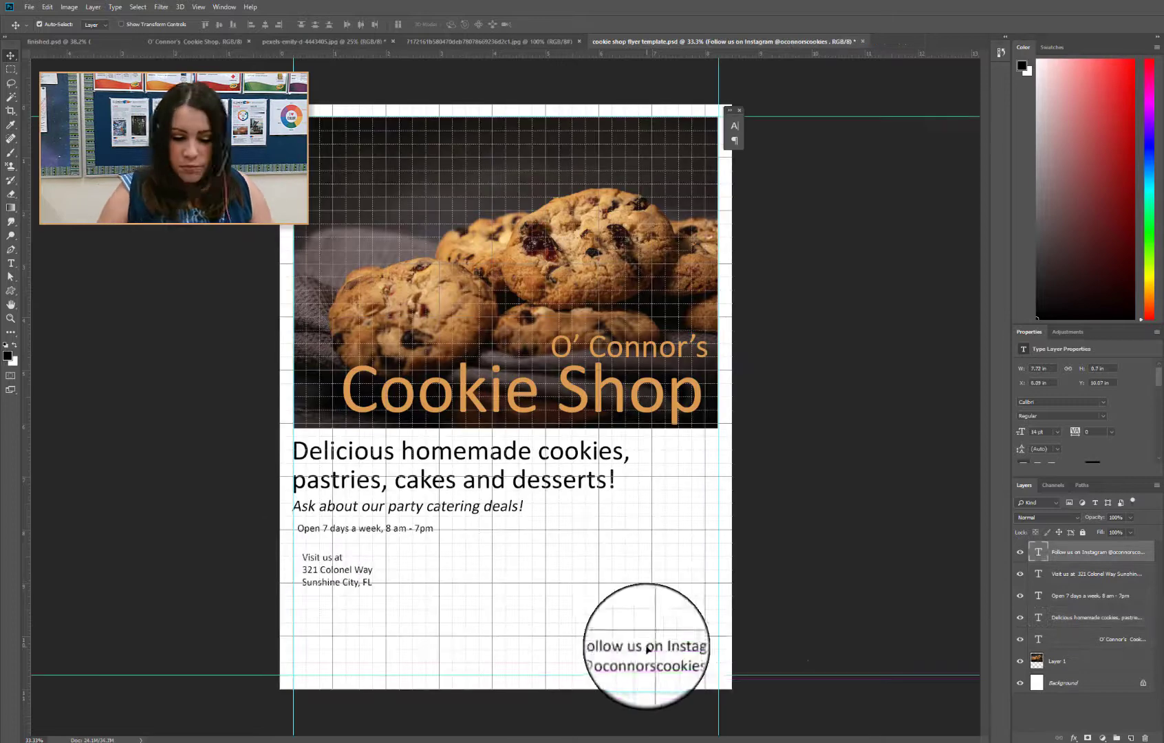
left_click_drag(645, 643, 638, 648)
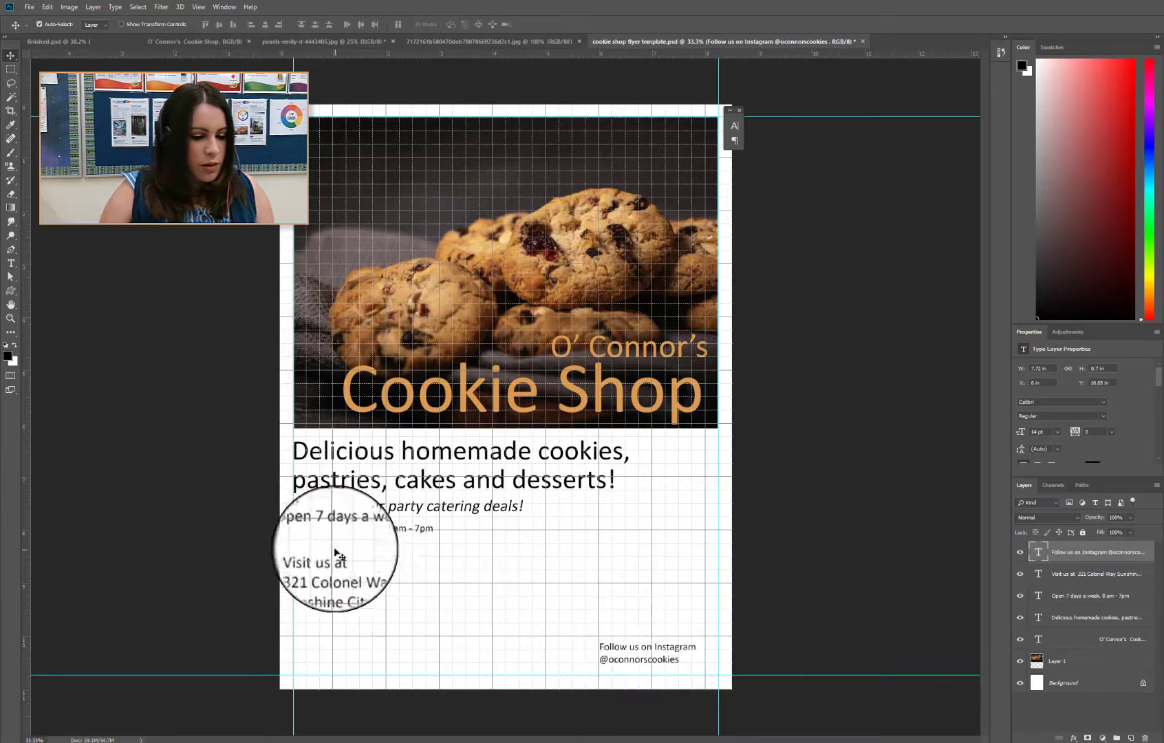
left_click_drag(351, 531, 329, 589)
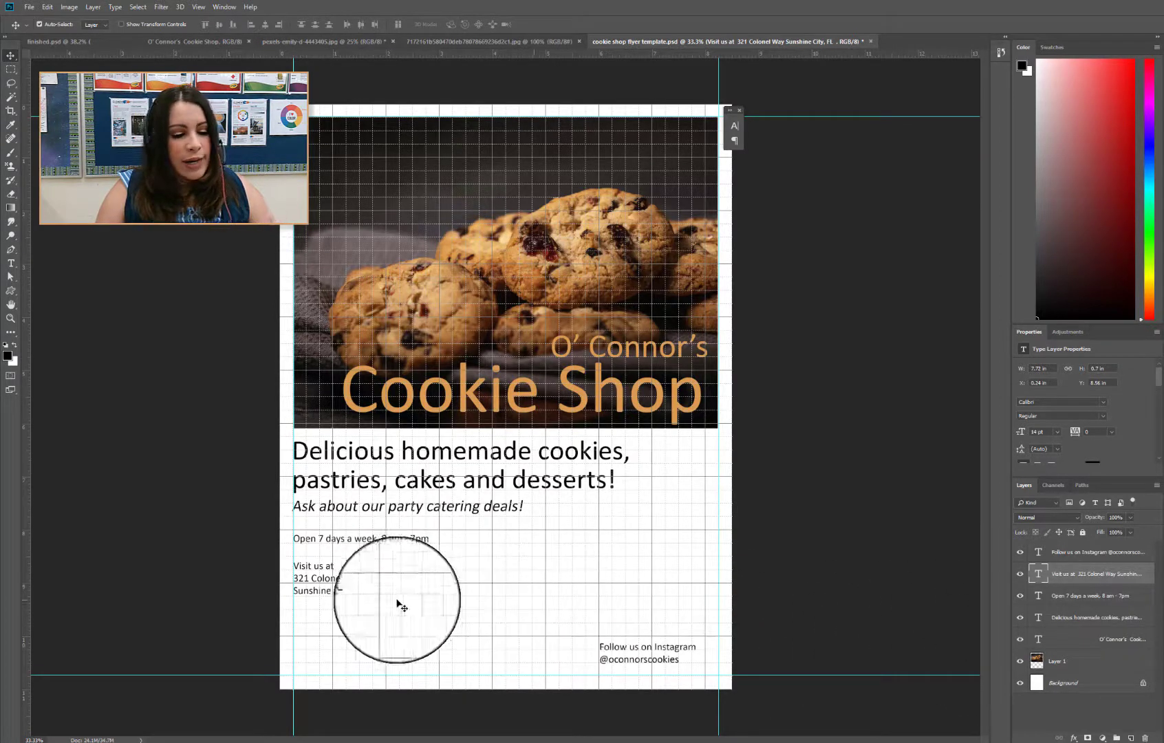
Set the "Open 7 days a week, 8 am - 7pm" text to 18 pt and commit it
left_click(333, 539)
left_click(11, 262)
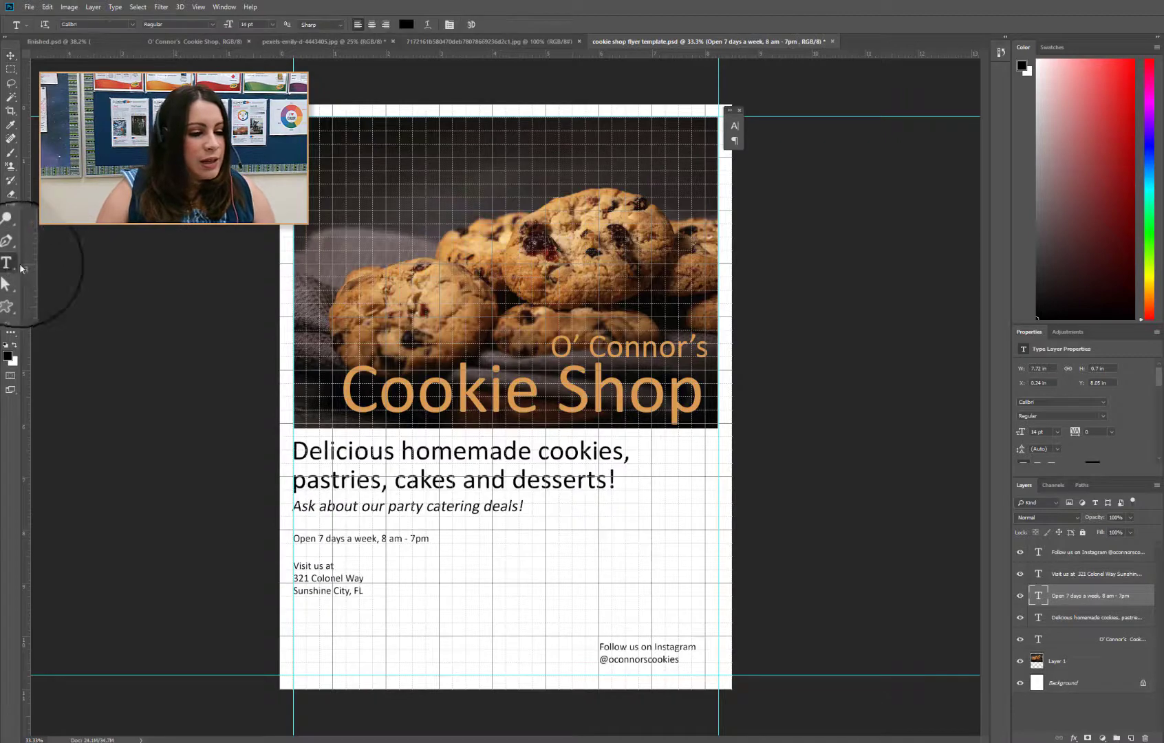
left_click(326, 539)
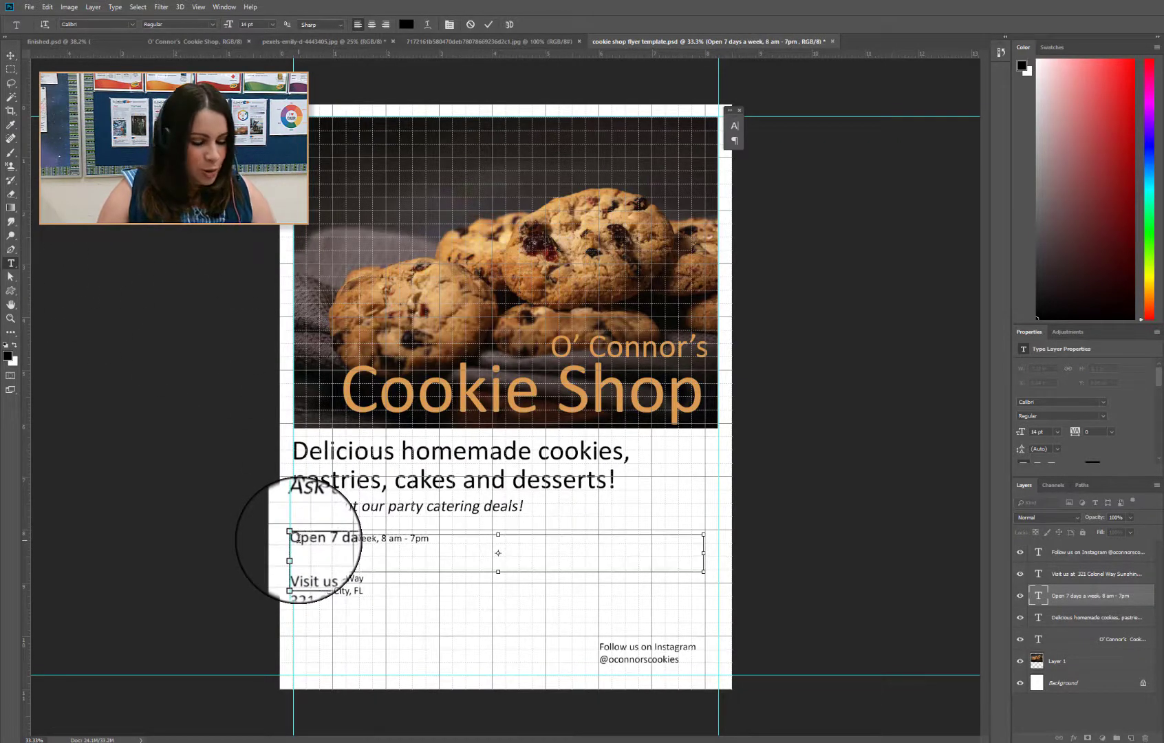
triple_click(296, 540)
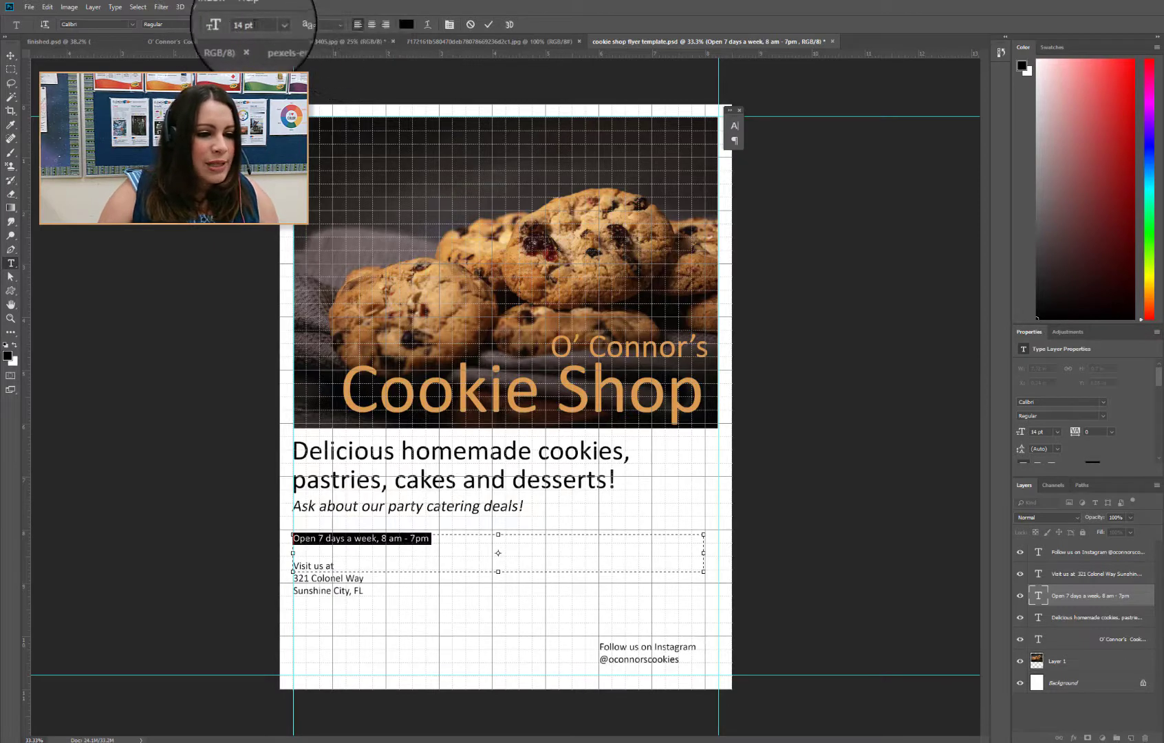
left_click(256, 25)
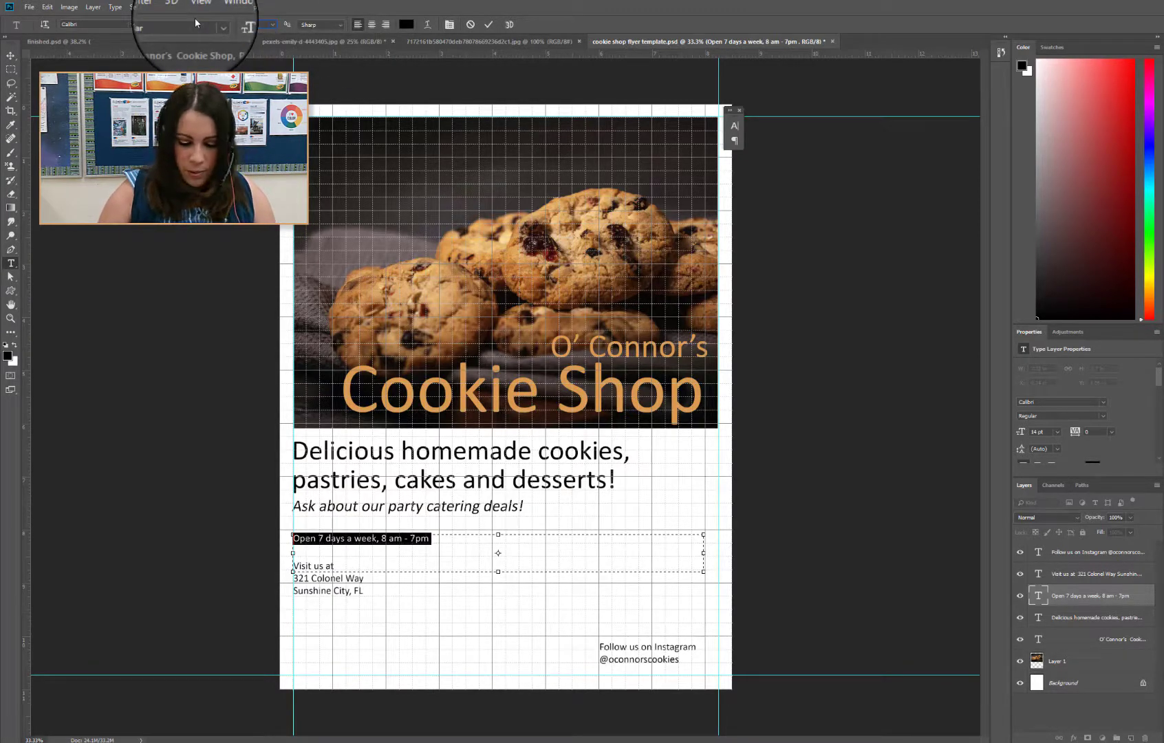
type("18")
key("Return")
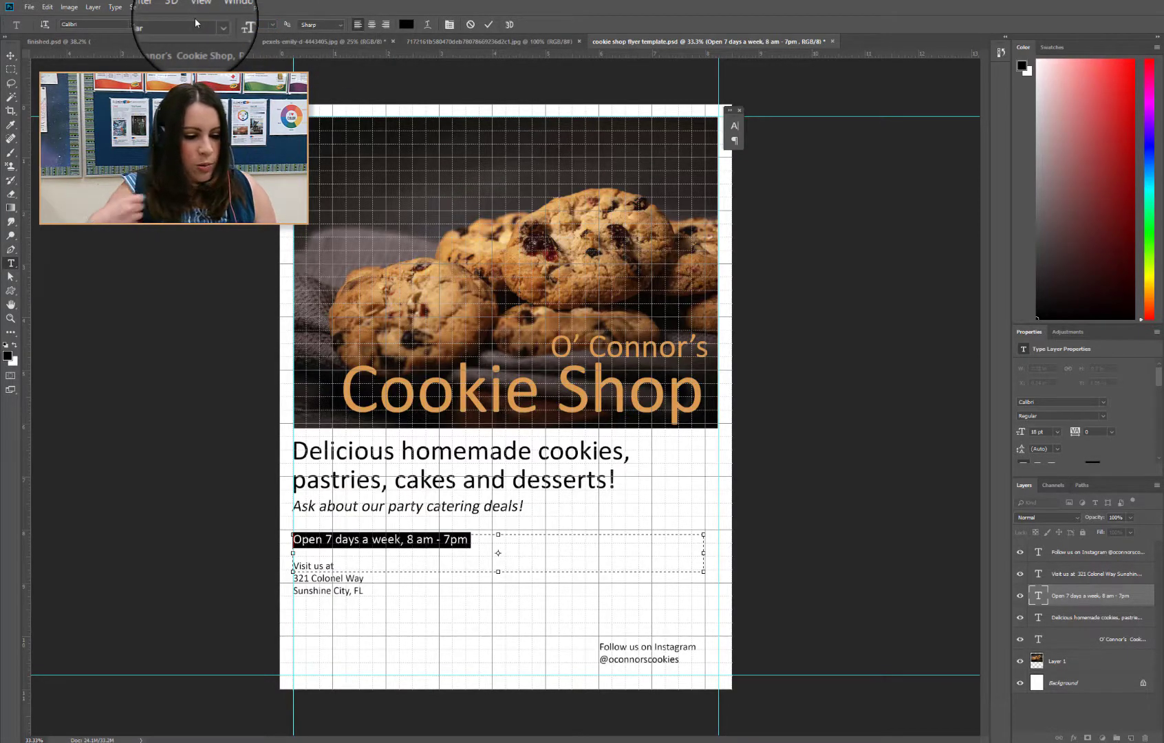
left_click(12, 55)
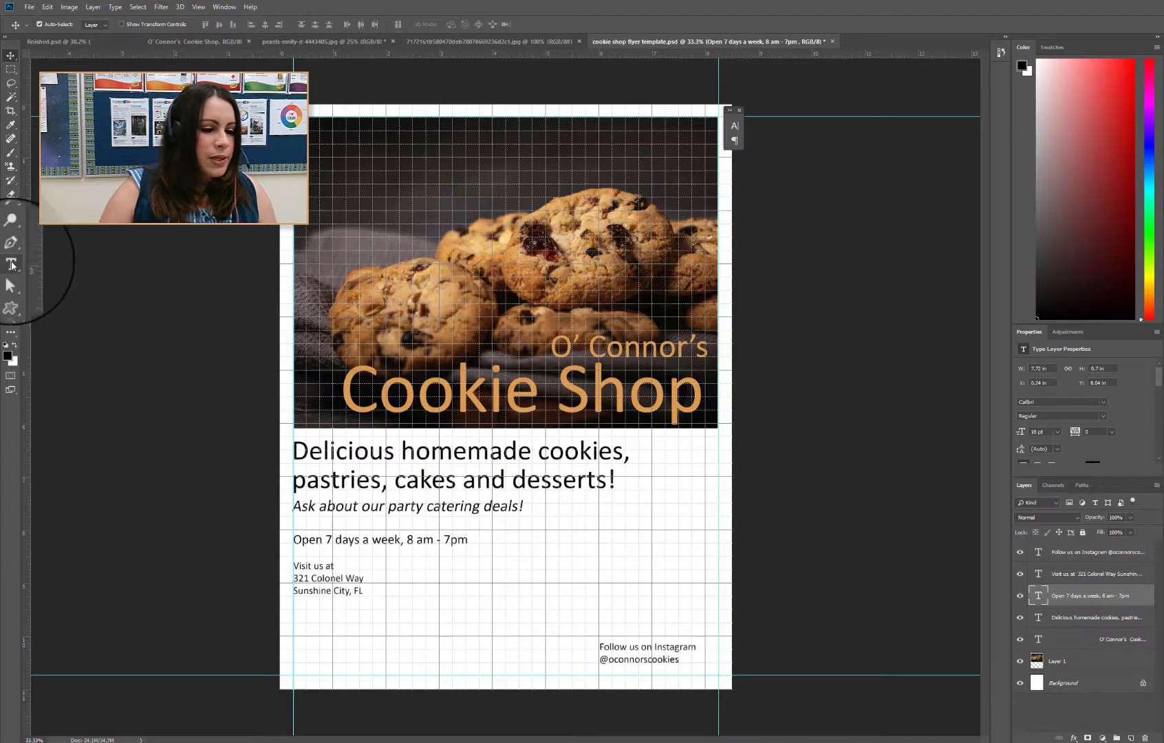
Extend the "Visit us at" address text box downward, set all its text to 18 pt, and commit it
left_click(11, 266)
left_click(341, 587)
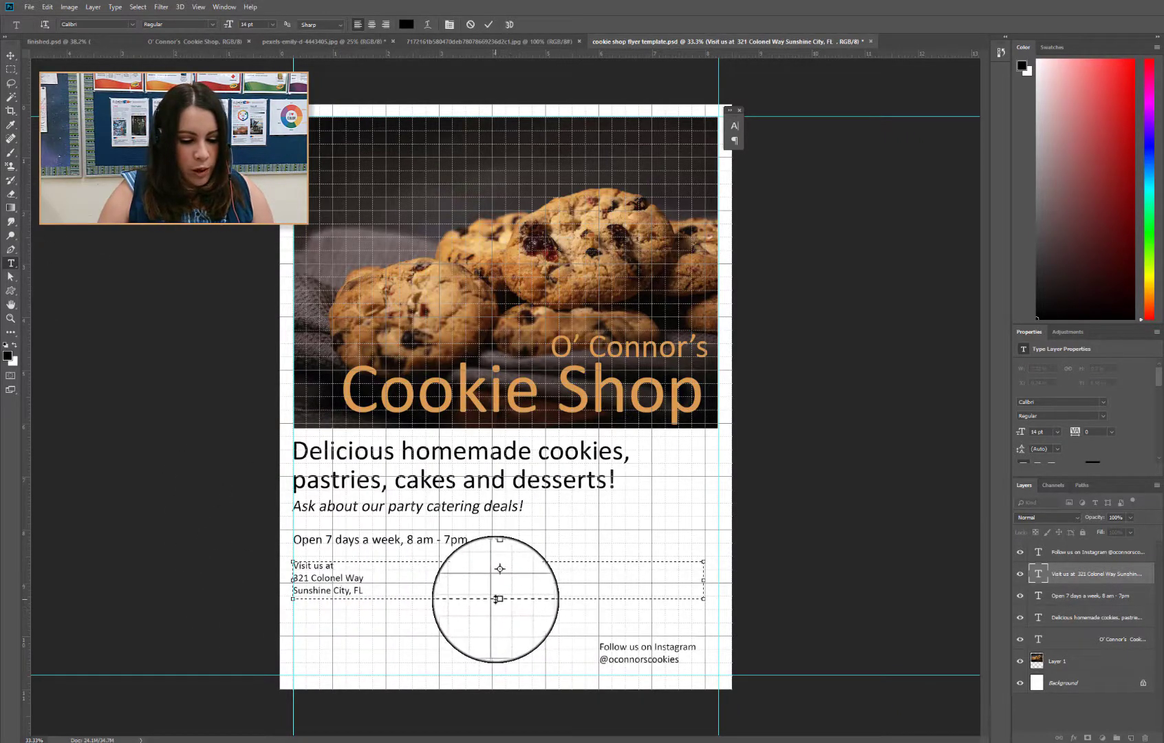
left_click_drag(500, 599, 498, 649)
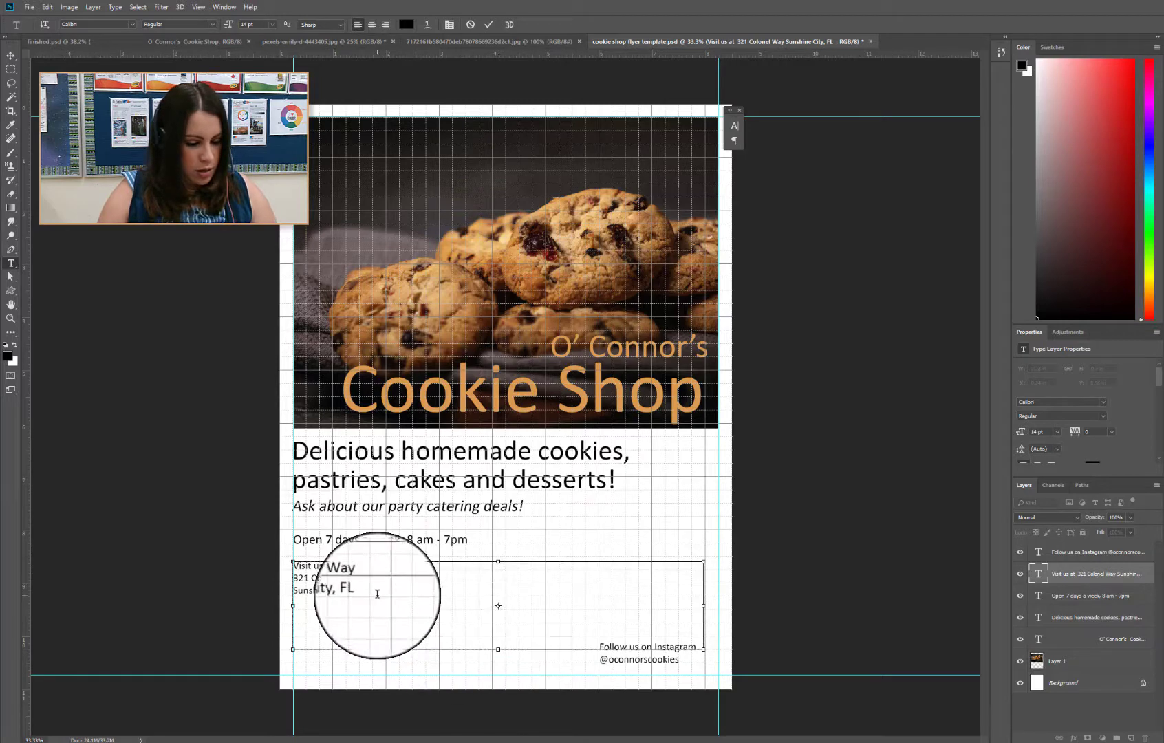
left_click_drag(377, 593, 293, 563)
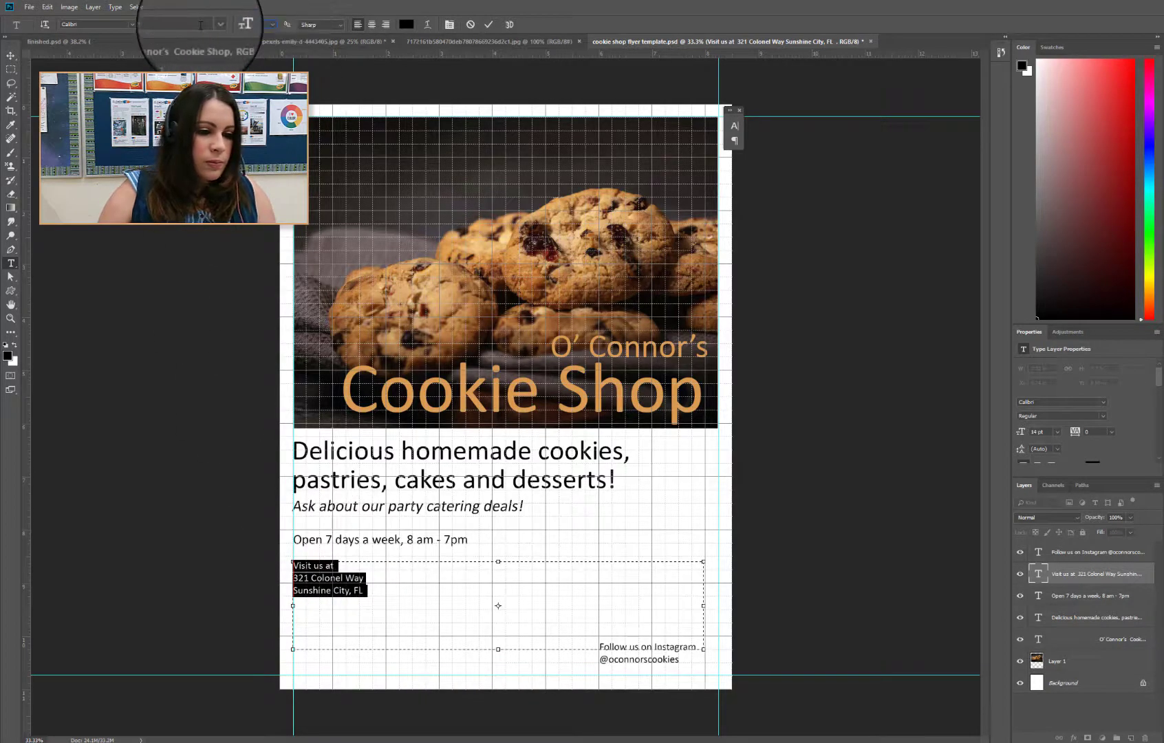
left_click(200, 26)
type("18")
key("Return")
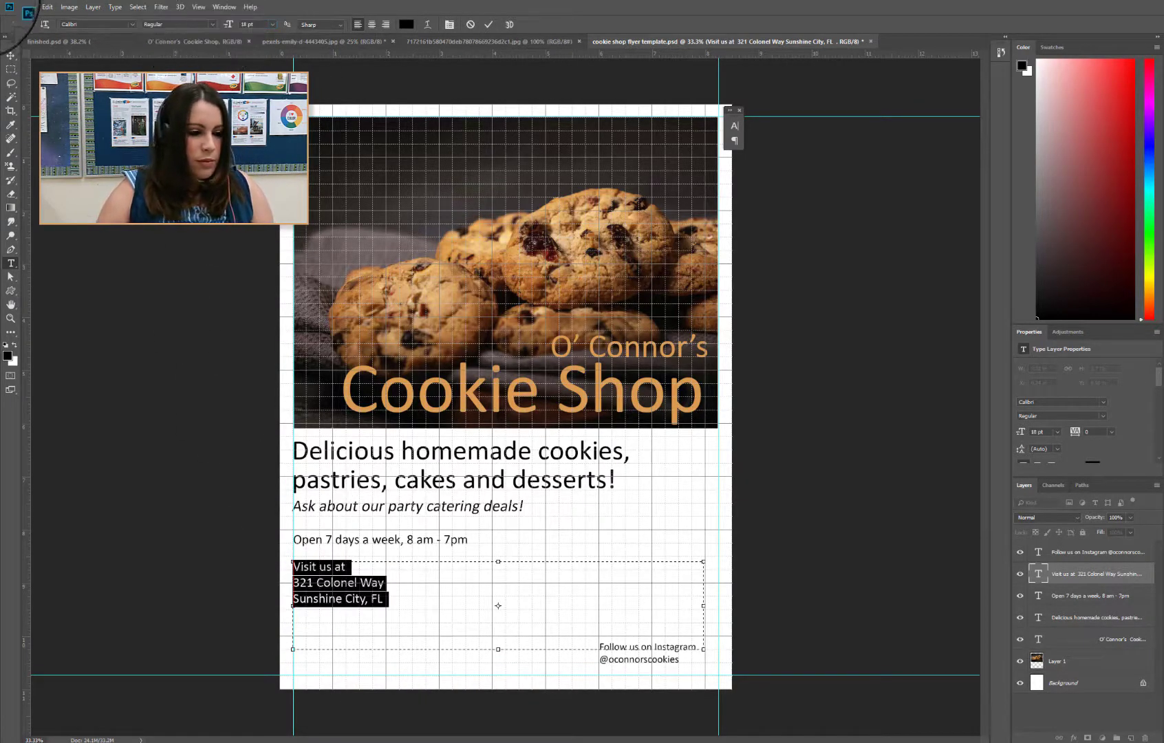
left_click(11, 55)
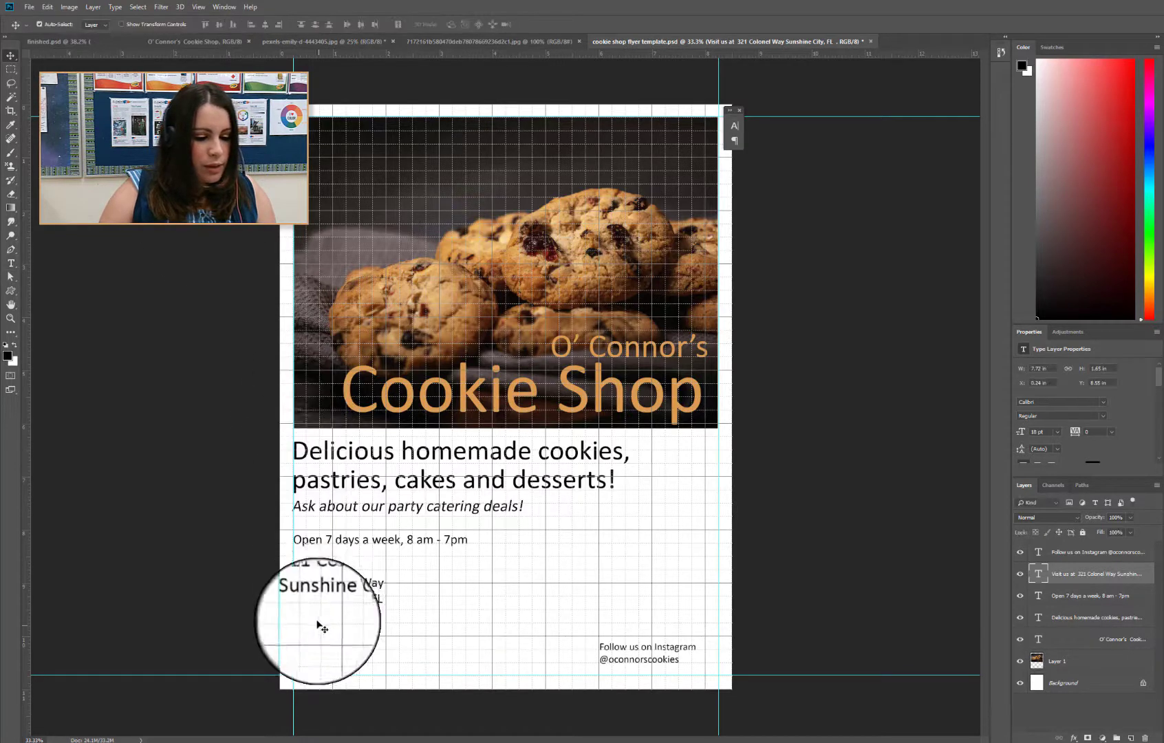
Move the address block up closer to the opening hours, and nudge the Instagram text slightly up
left_click_drag(330, 585, 324, 581)
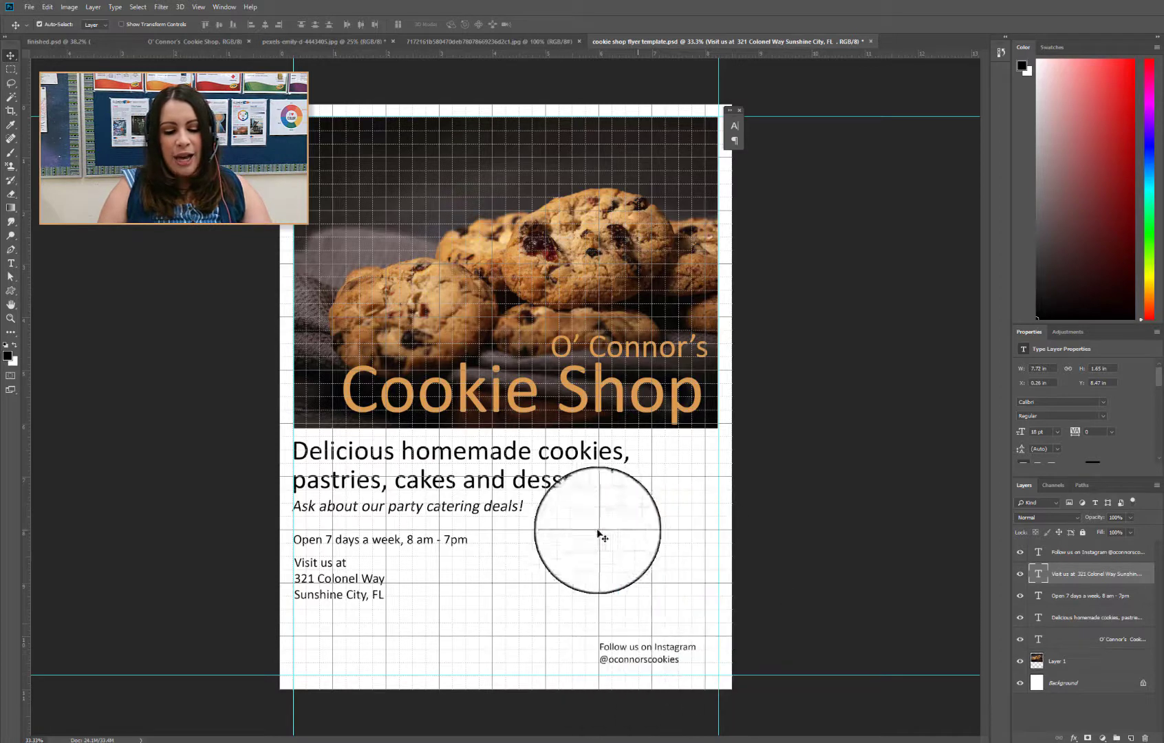
left_click_drag(664, 649, 666, 649)
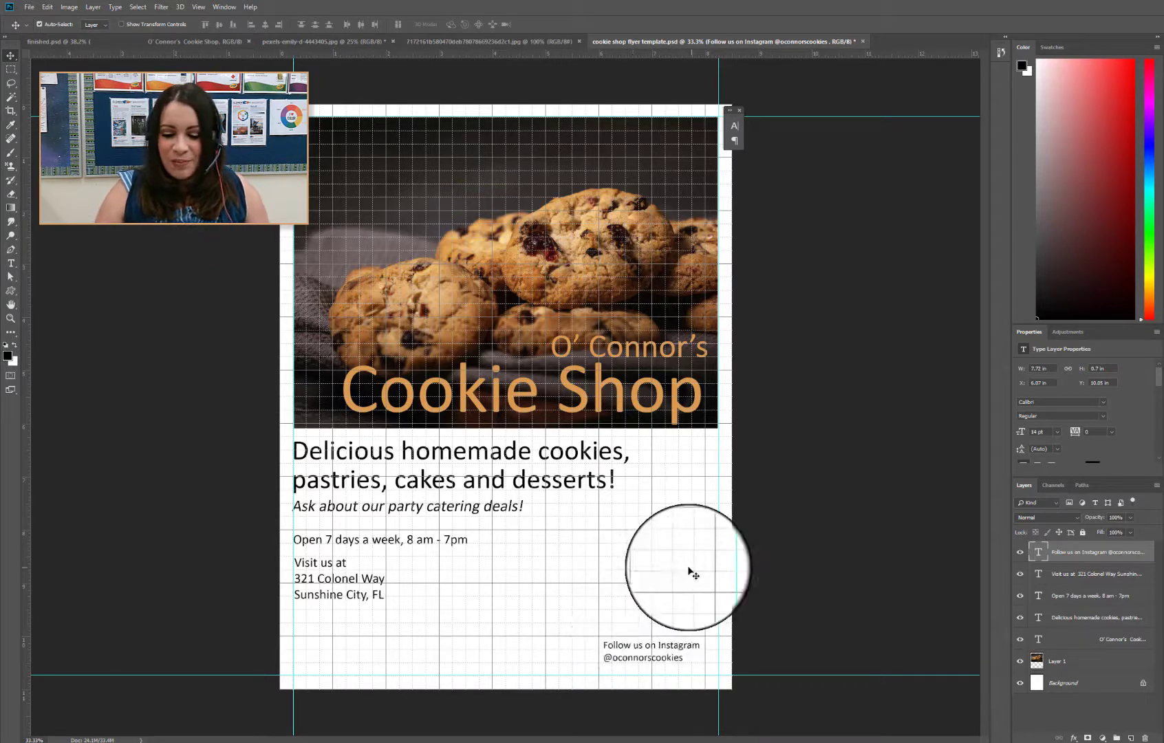
left_click_drag(656, 650, 652, 649)
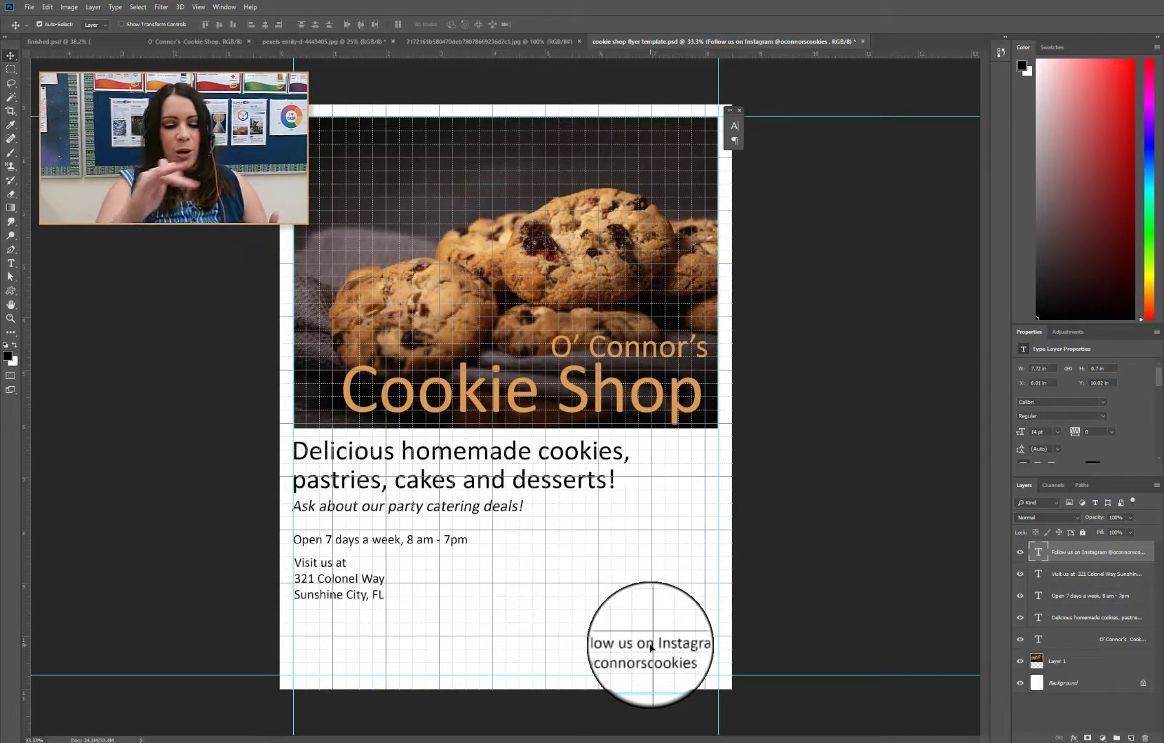
Set the whole "Follow us on Instagram" text block to 18 pt
left_click(11, 263)
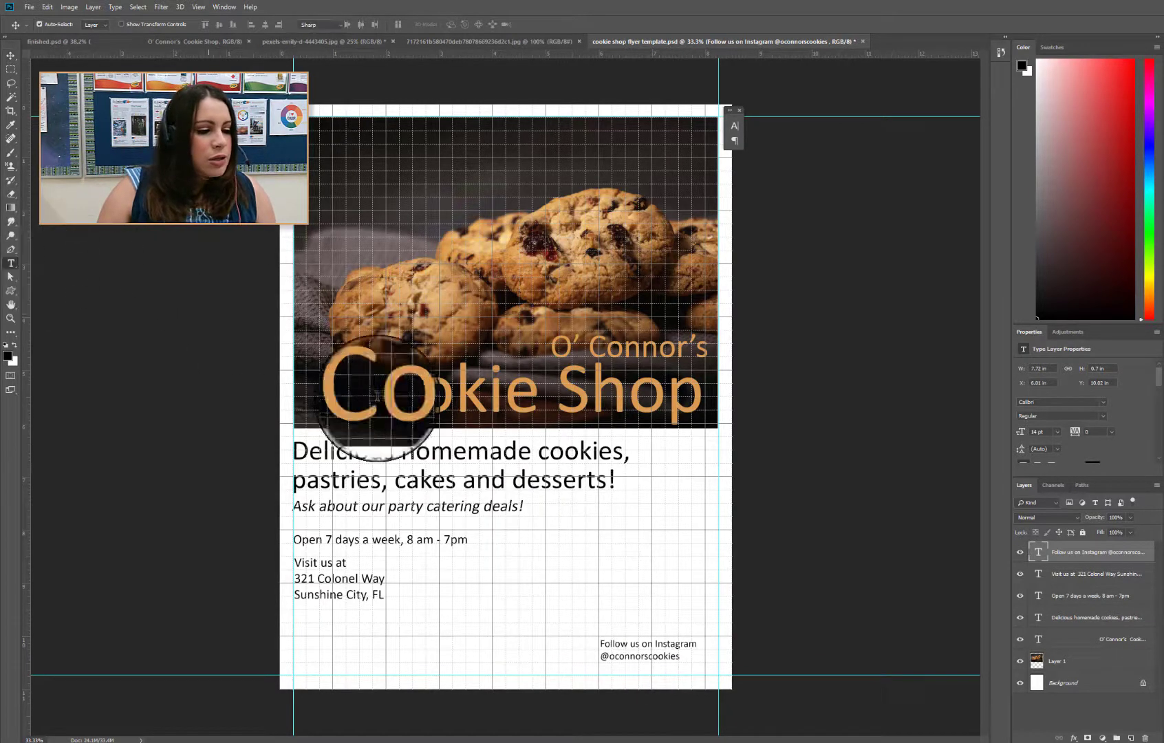
left_click(681, 657)
key("ctrl+a")
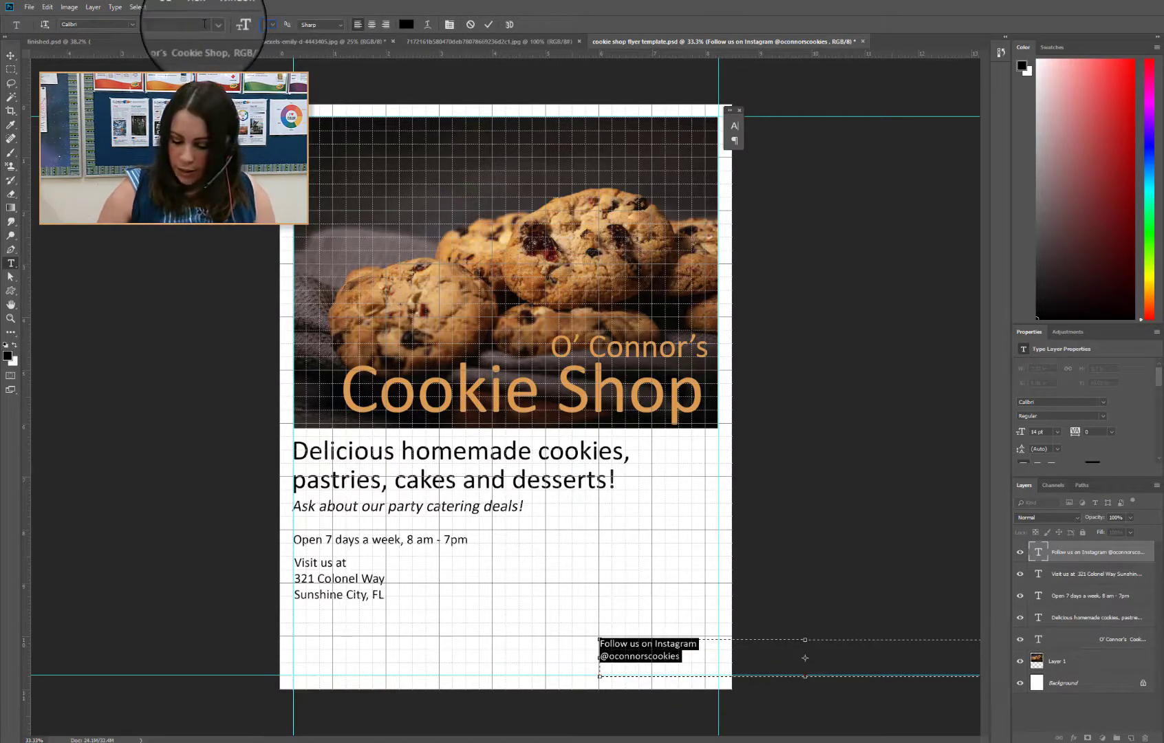
type("18")
key("Return")
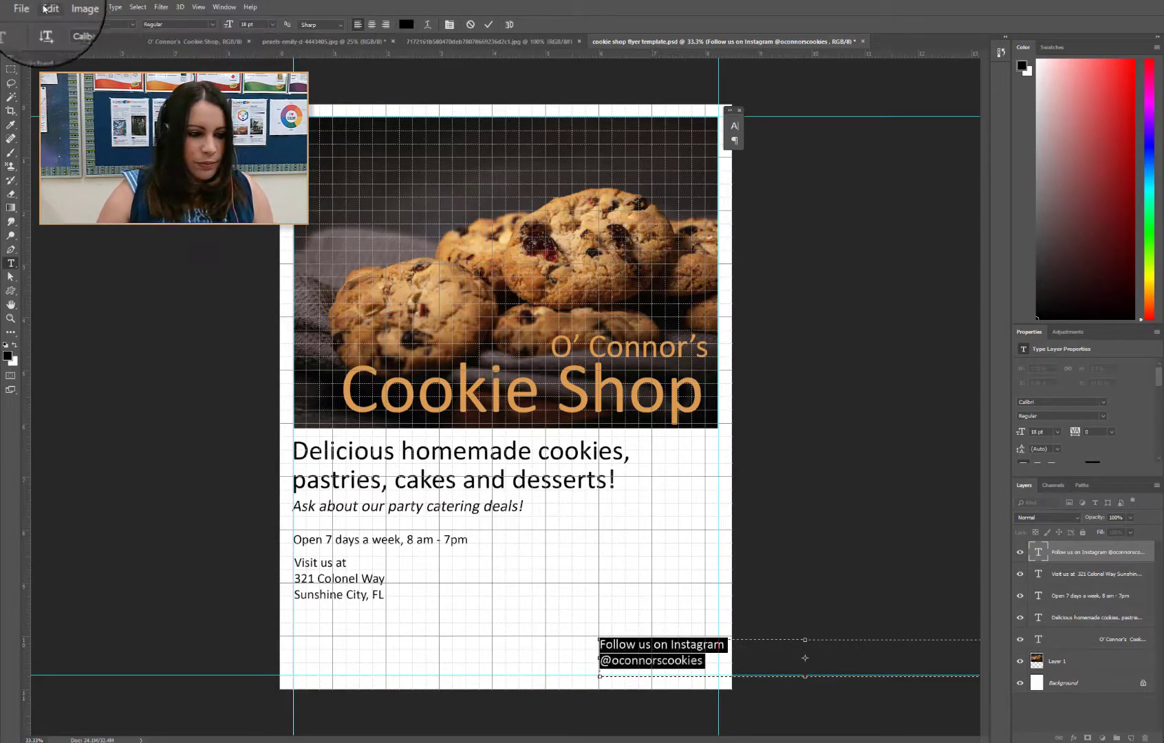
Move the "Follow us on Instagram" text block slightly left and up so it sits inside the right margin guide
left_click(14, 59)
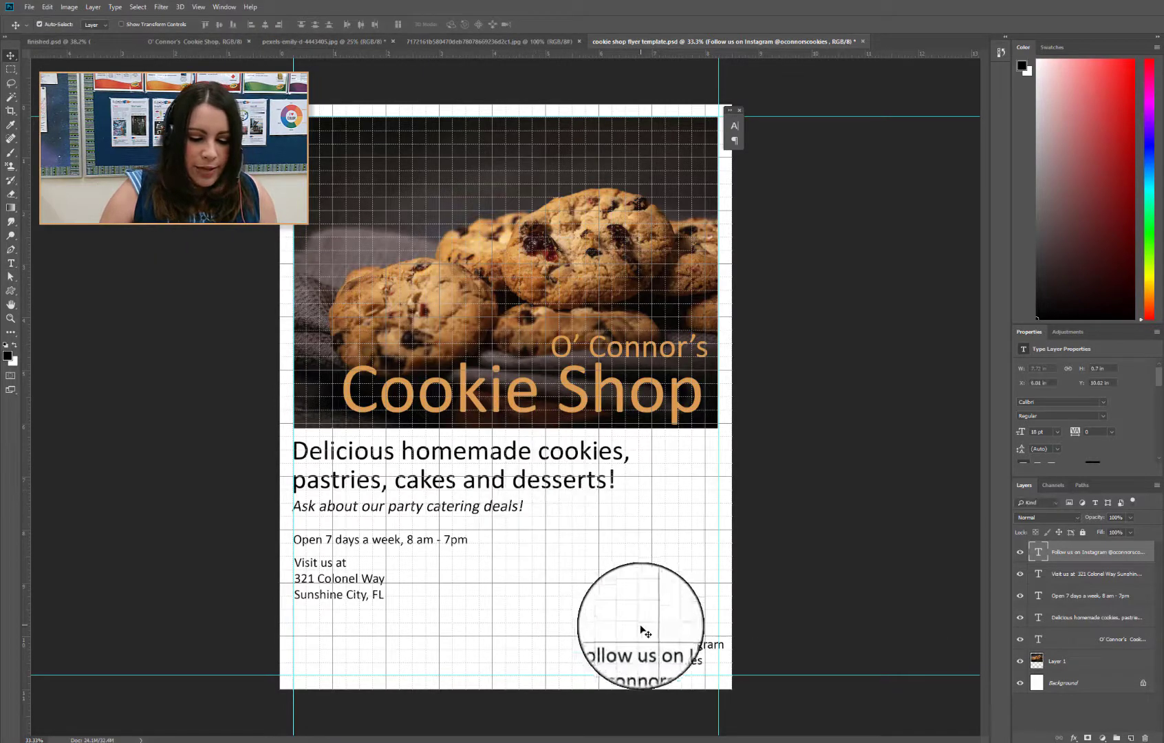
mouse_move(637, 657)
left_mouse_down()
mouse_move(609, 649)
mouse_move(628, 650)
left_mouse_up()
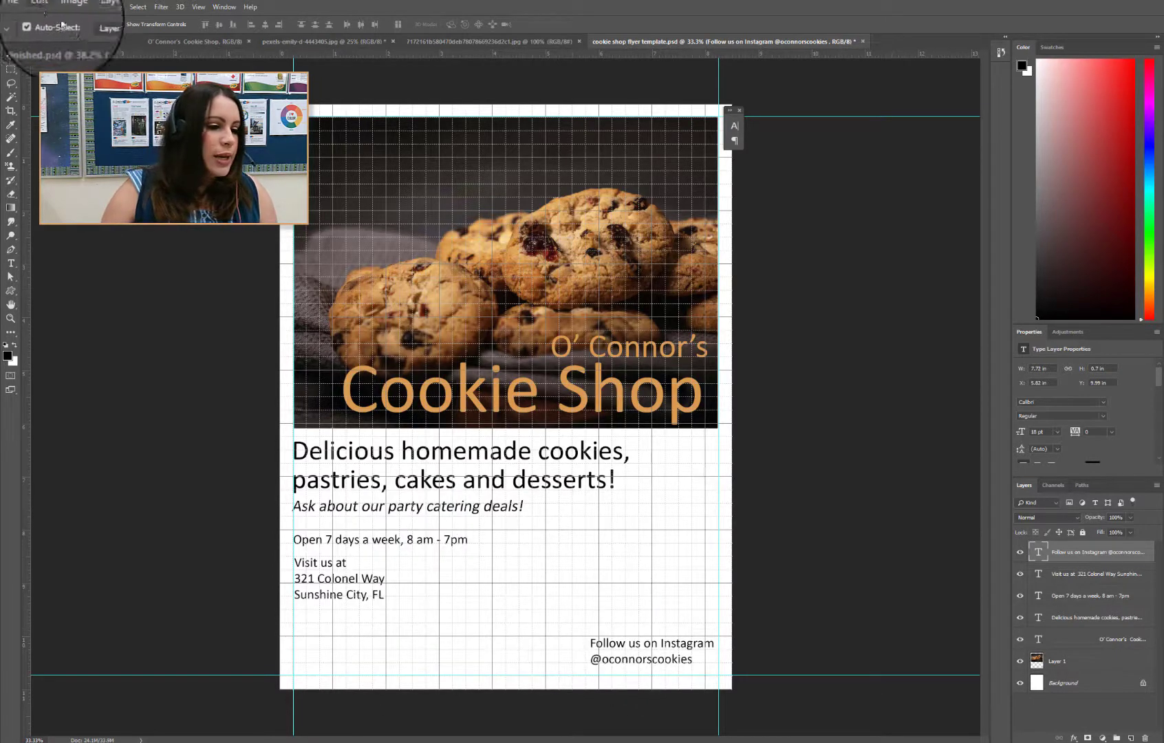
Copy the whole Instagram logo from its open image document and paste it into the cookie shop flyer
left_click(431, 44)
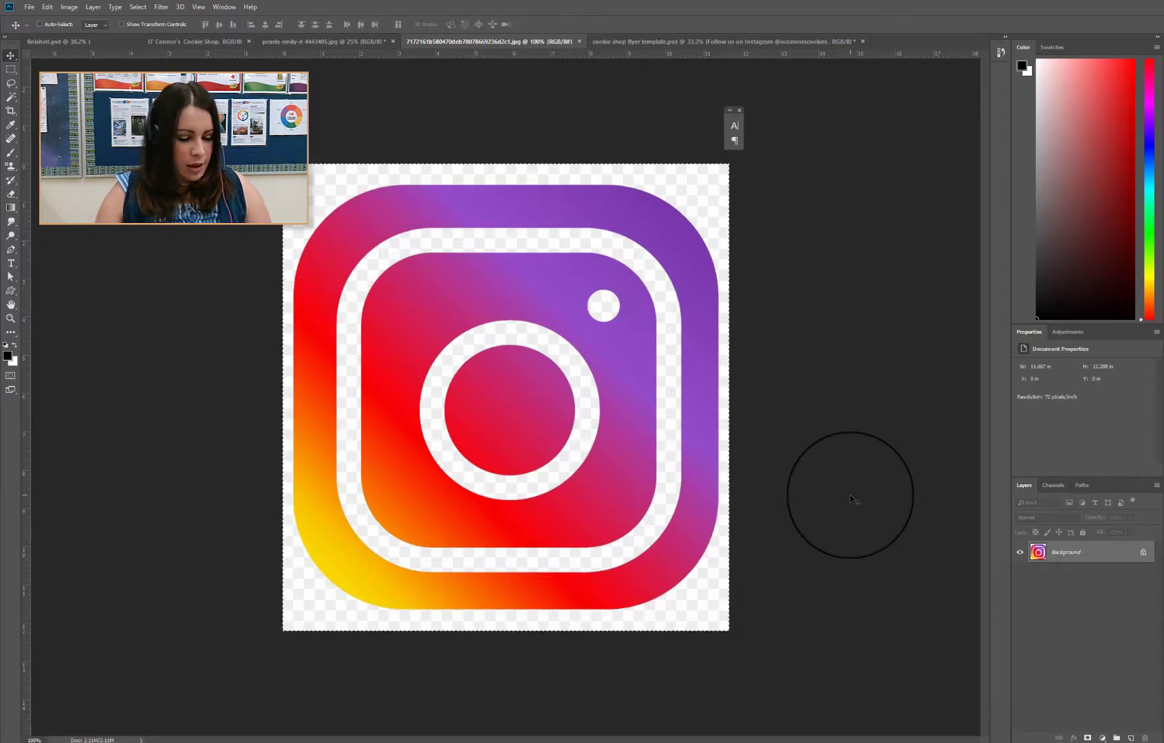
left_click(634, 41)
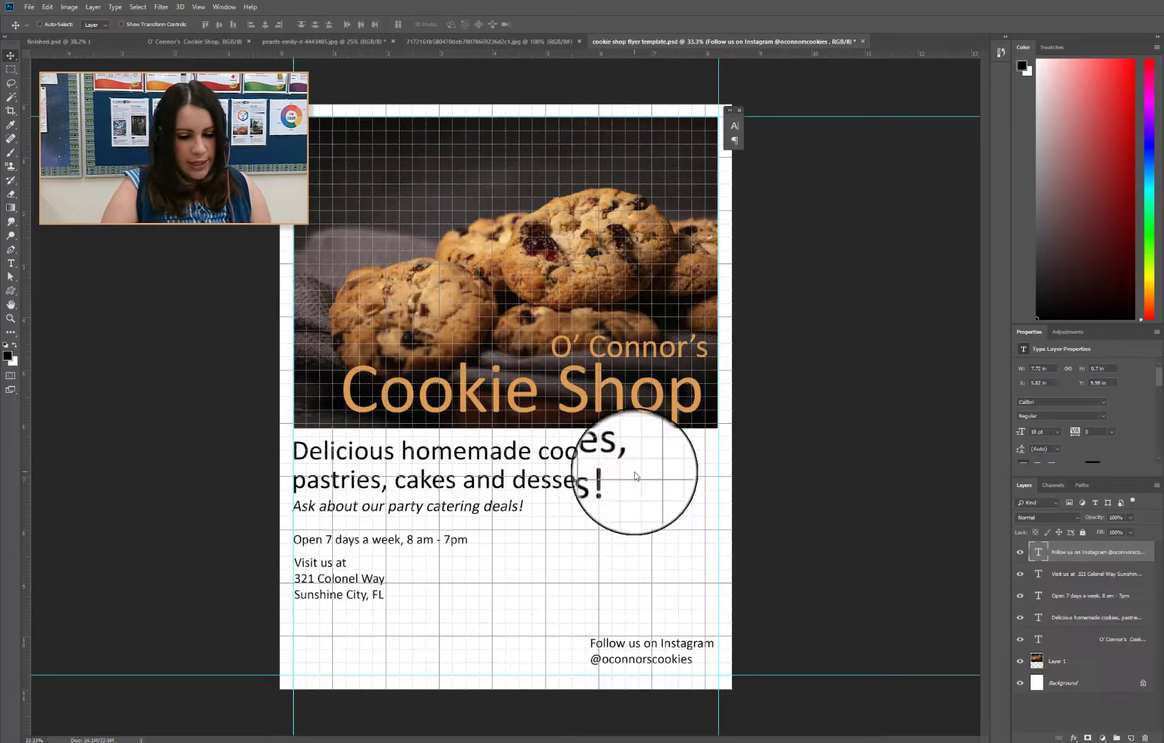
key("ctrl+v")
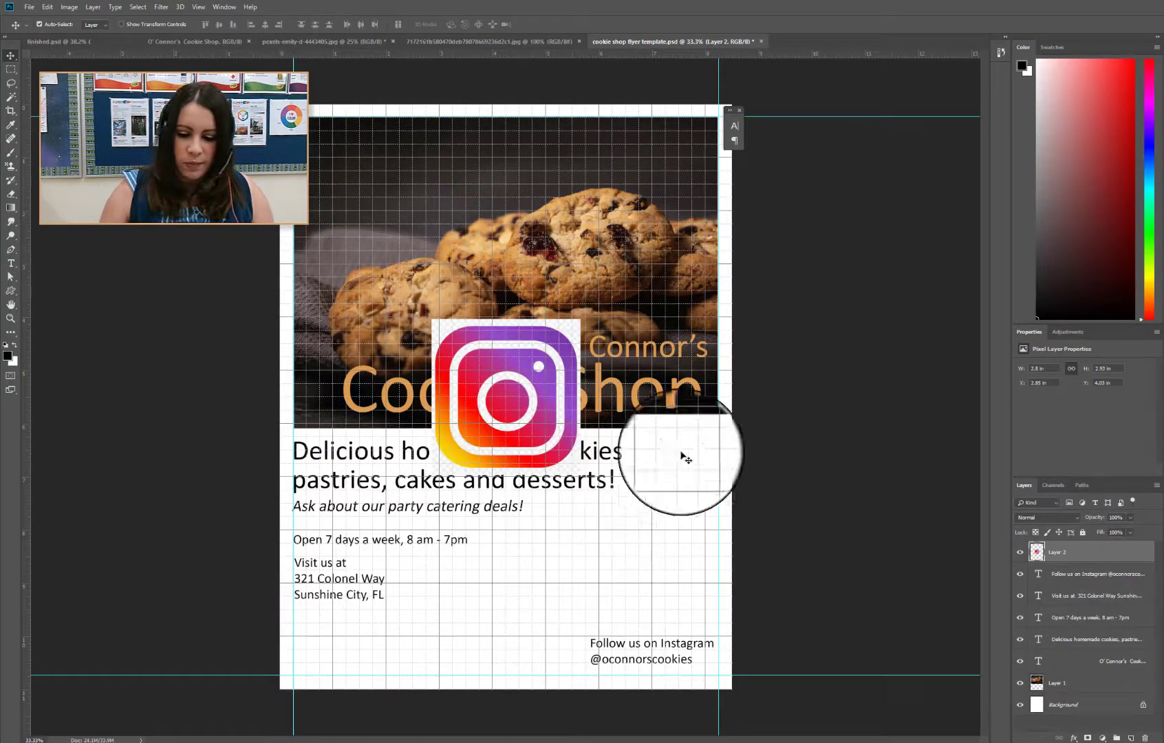
Remove the checkered background around and inside the pasted Instagram logo using the Magic Wand, and clear the selection
left_click(10, 96)
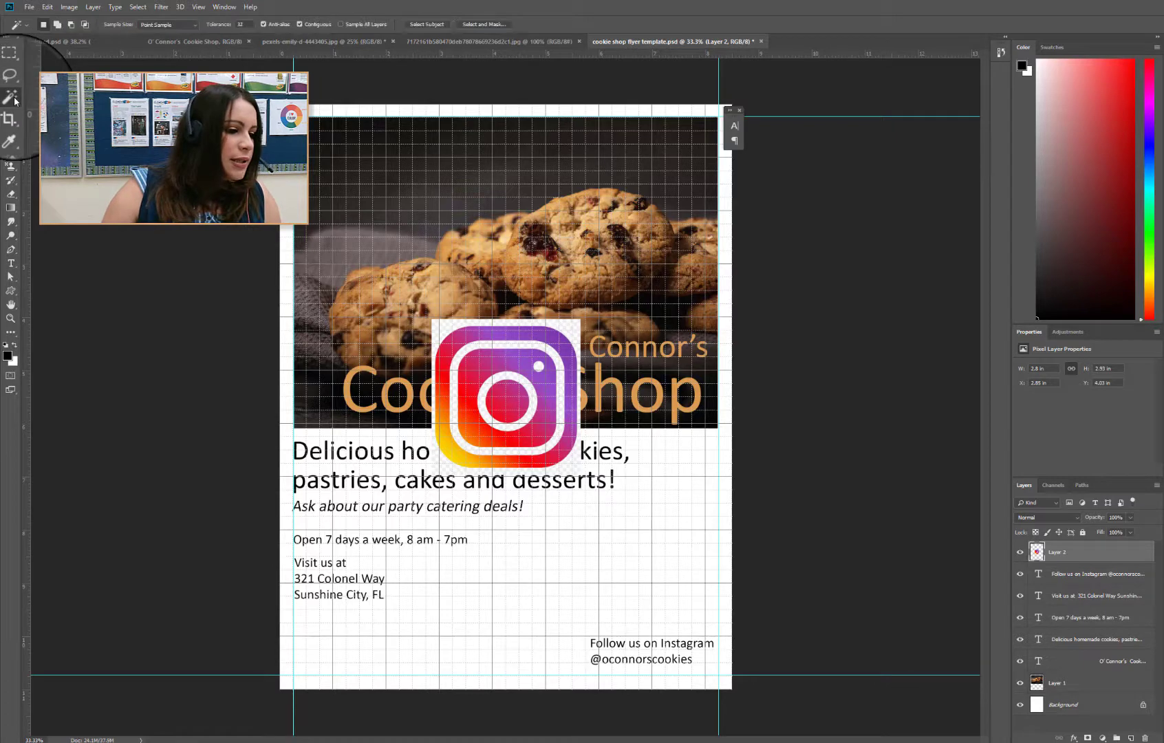
left_click(564, 331)
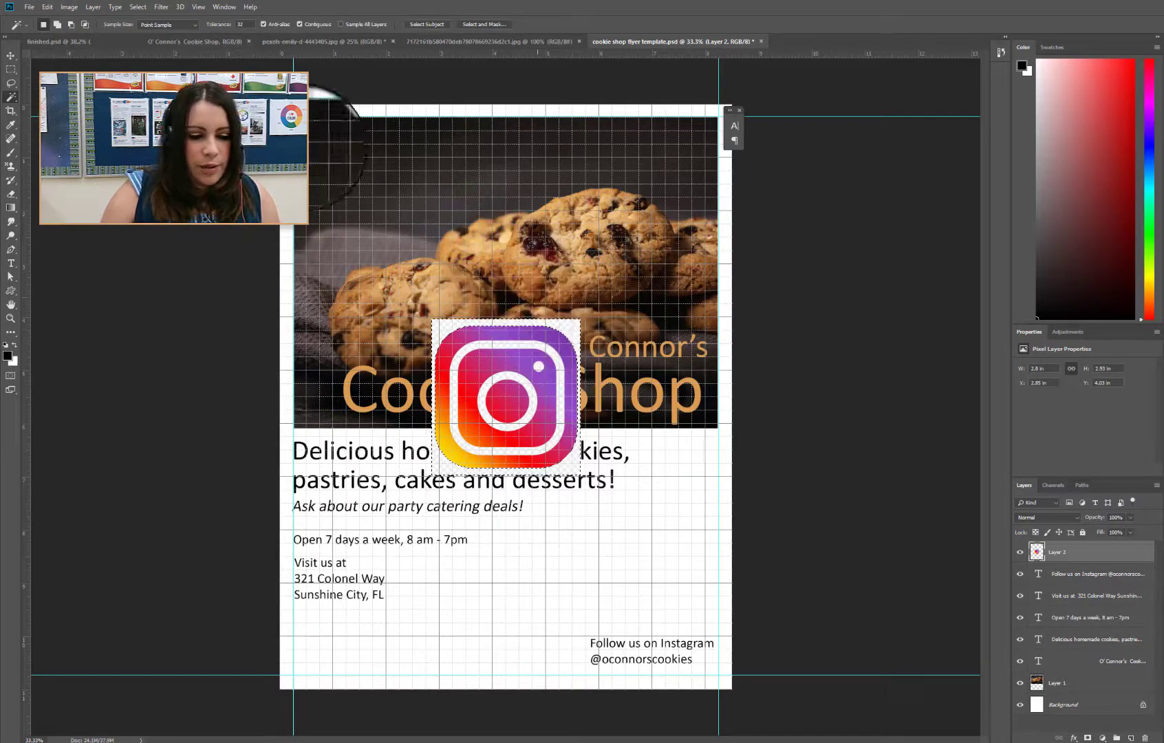
left_click(200, 7)
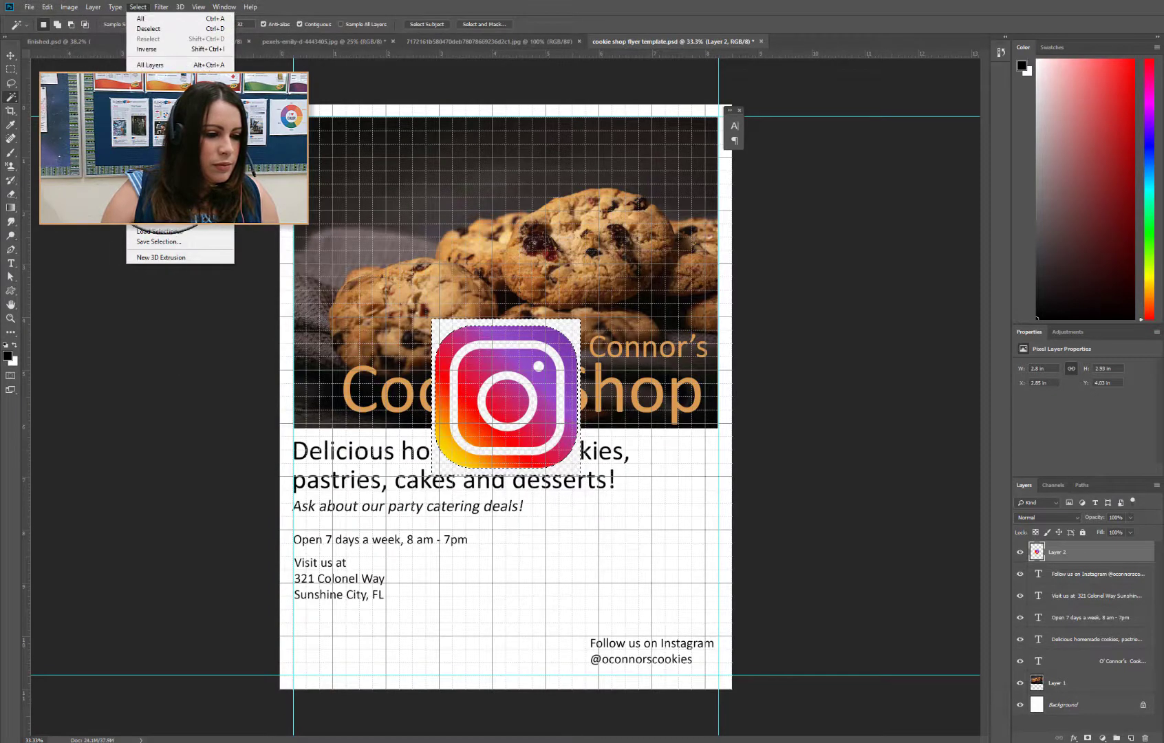
key("Escape")
key("Delete")
key("ctrl+d")
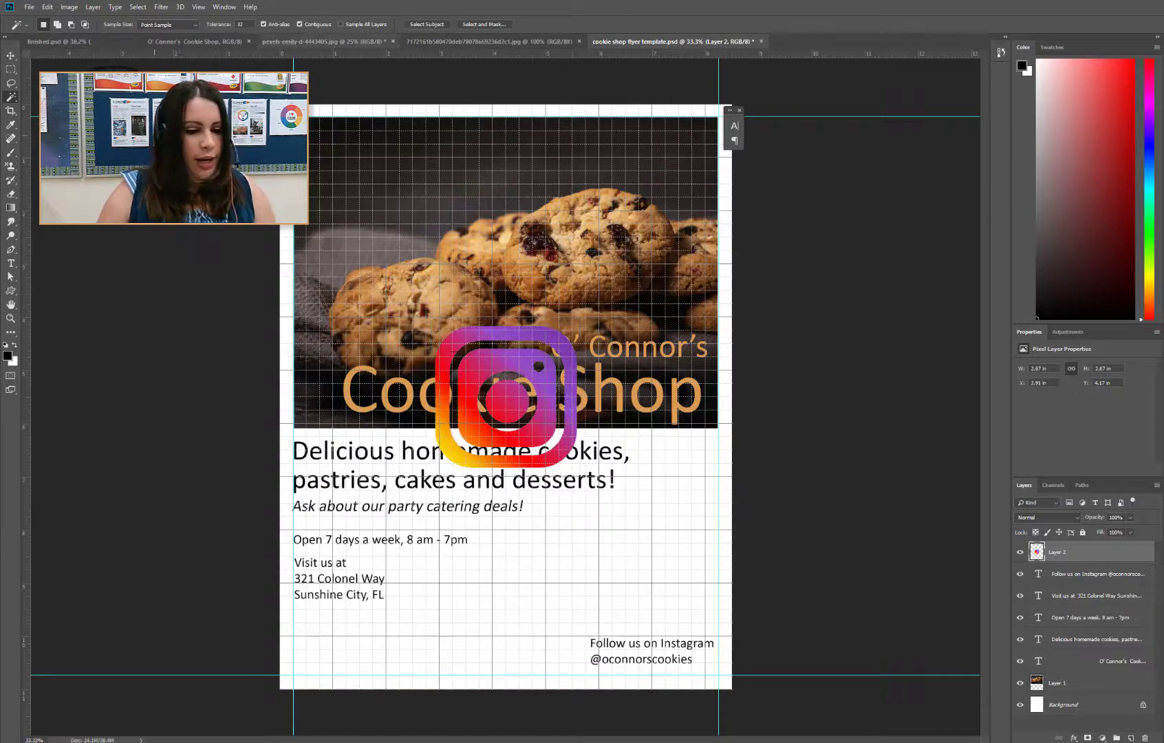
Scale the Instagram logo down to about 0.6 in with Free Transform and place it just left of the "Follow us on Instagram" text
left_click(48, 8)
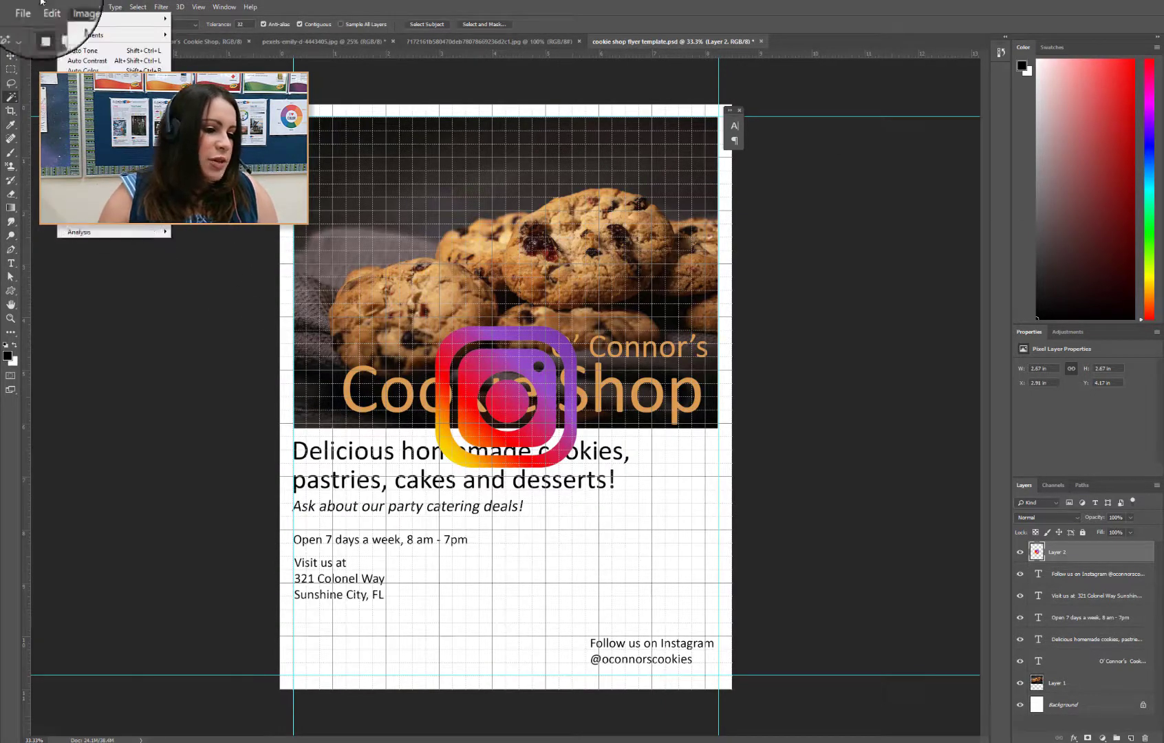
left_click(67, 237)
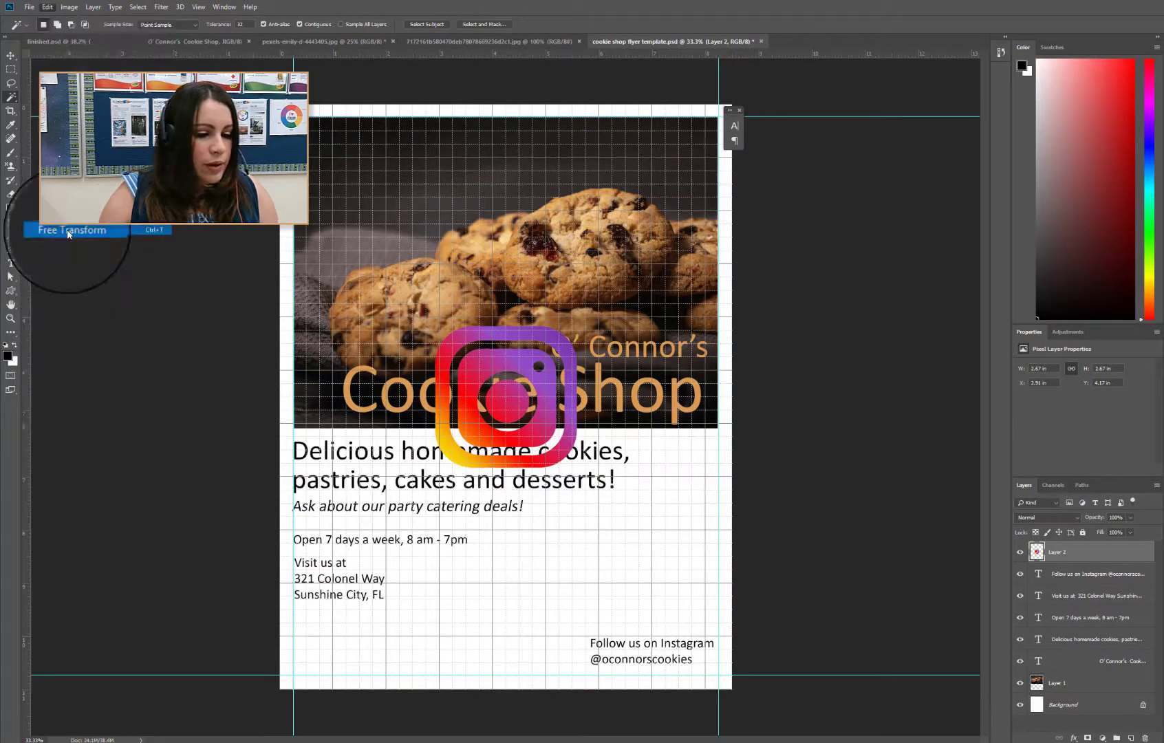
left_click_drag(435, 321, 500, 445)
left_click_drag(572, 448, 587, 645)
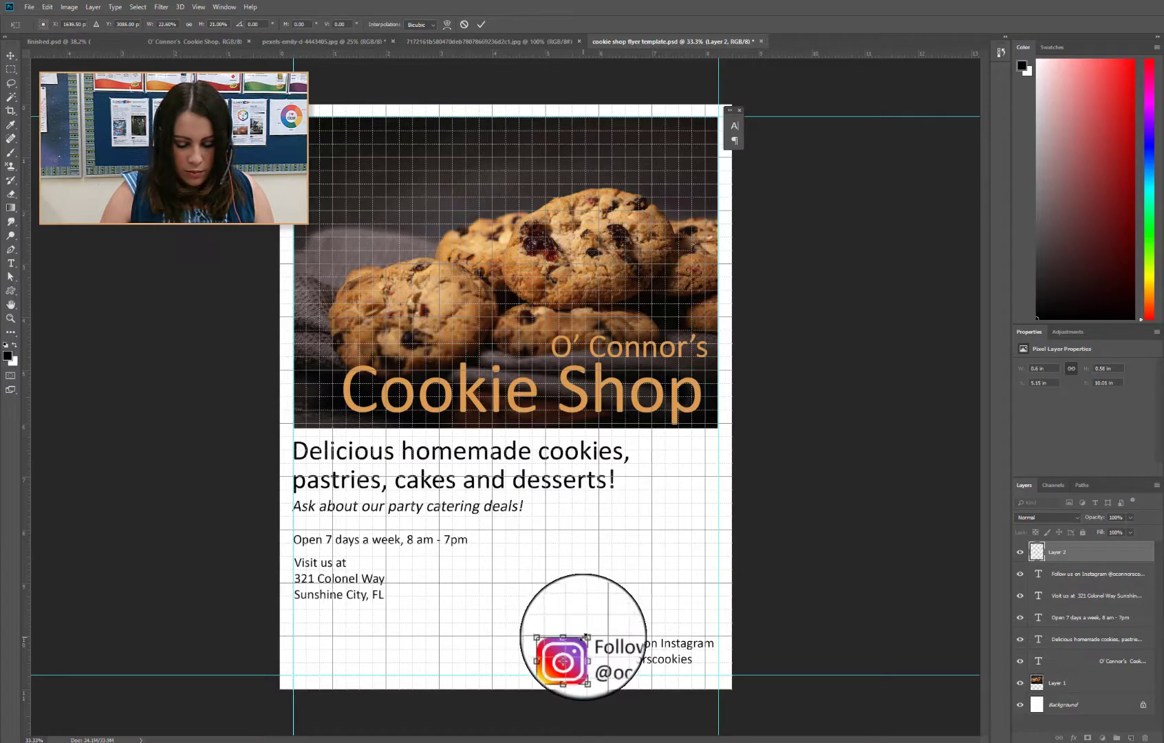
key("Return")
Switch to the Move tool and hide the grid and guides over the flyer
key("w")
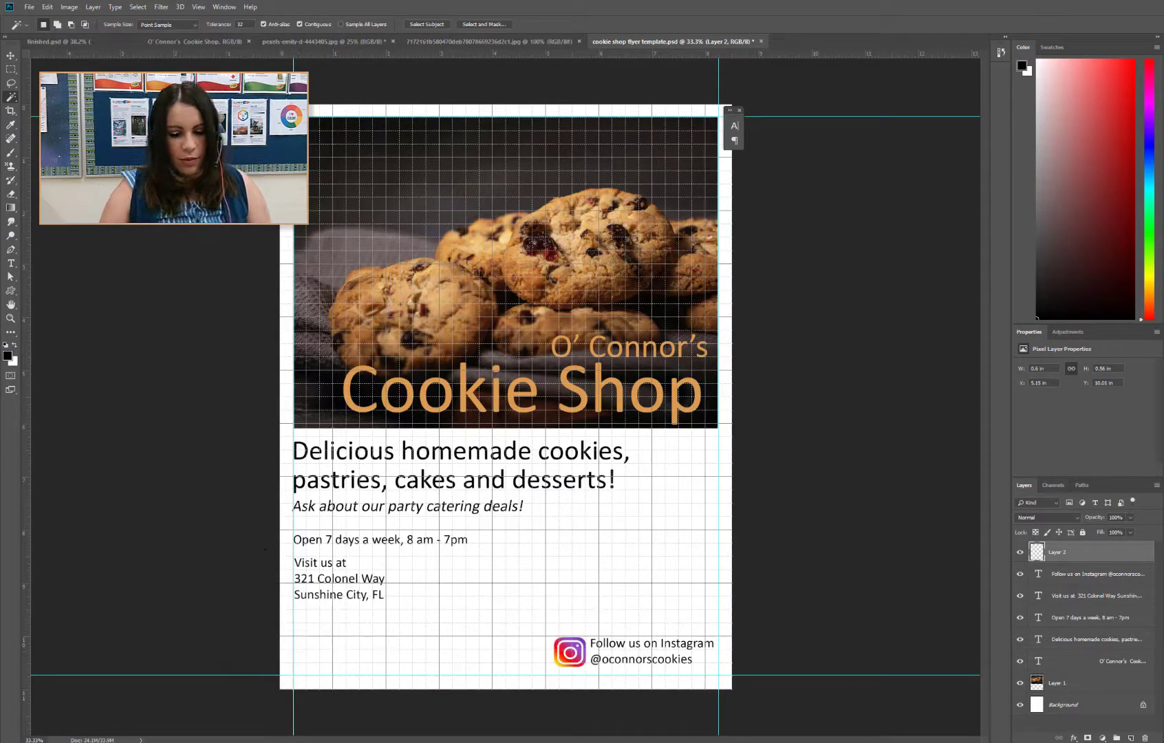
left_click(10, 57)
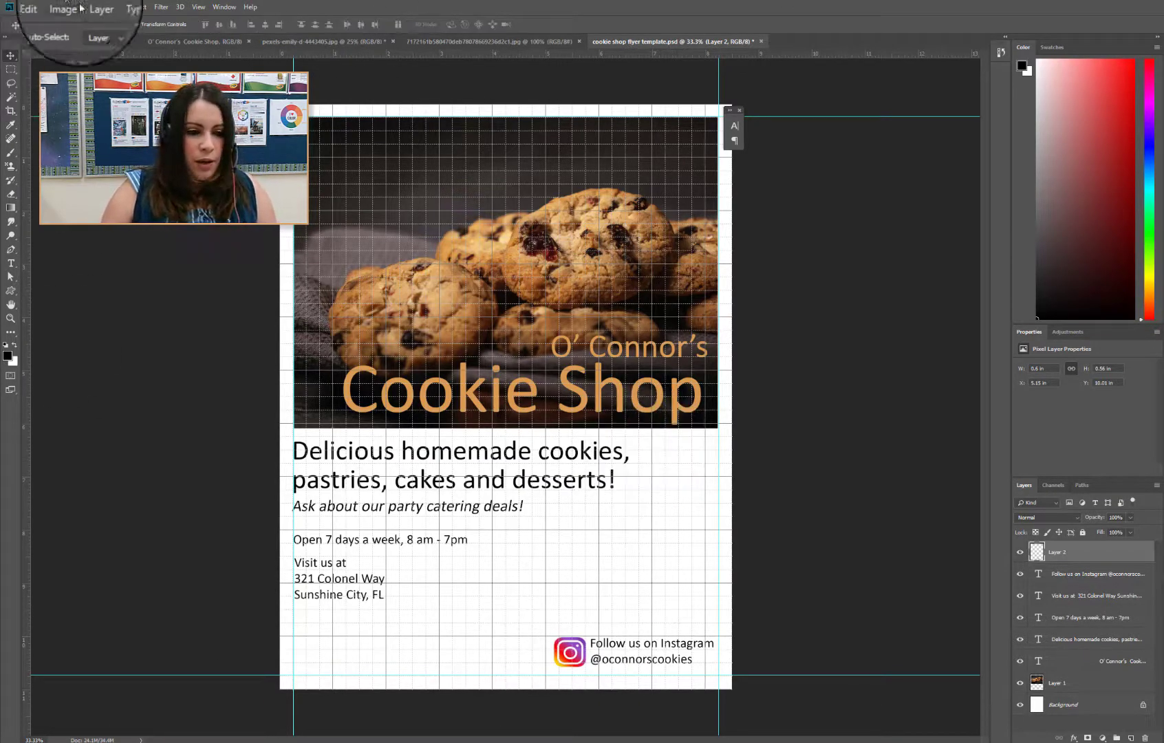
left_click(197, 9)
left_click(223, 180)
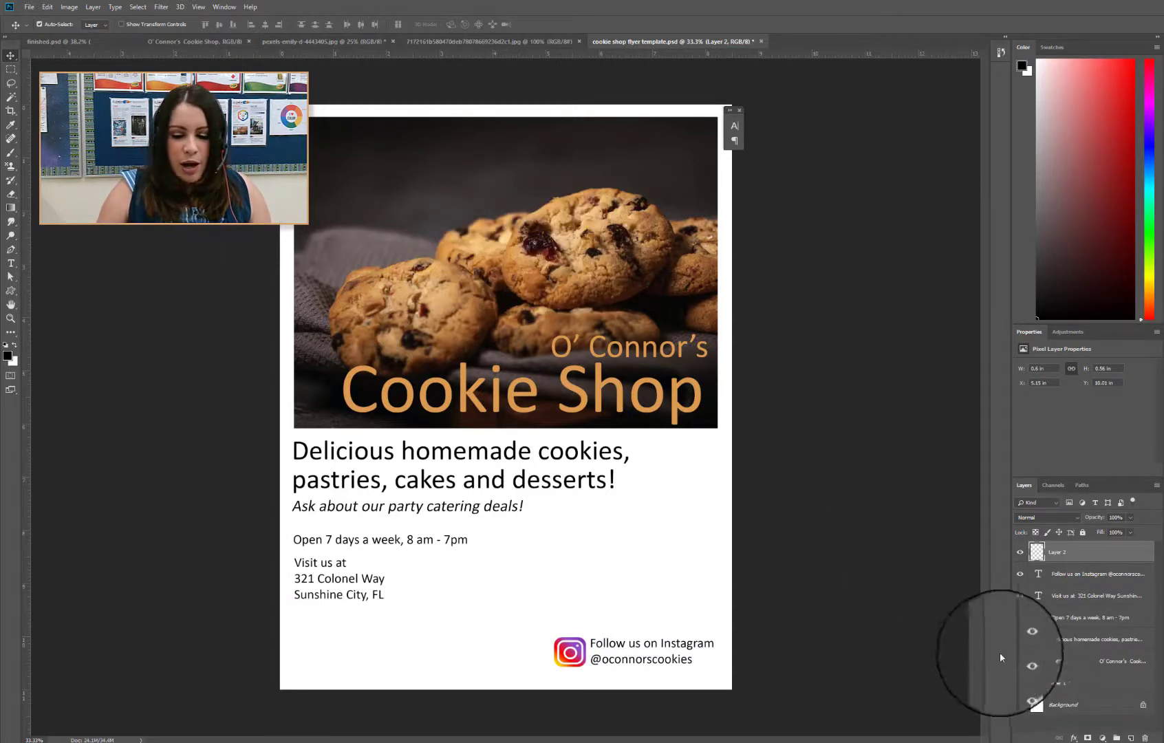
Add a Solid Color fill layer directly above the Background layer, coloured light golden yellow f9d792
left_click(1087, 710)
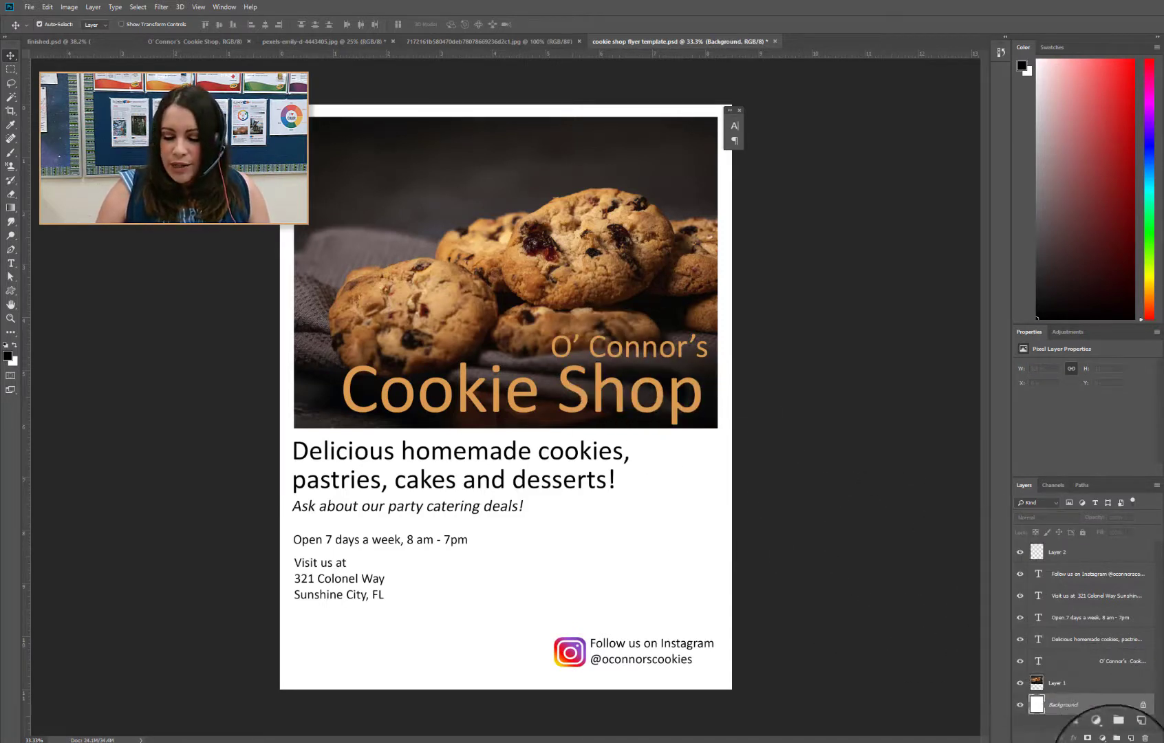
left_click(1102, 735)
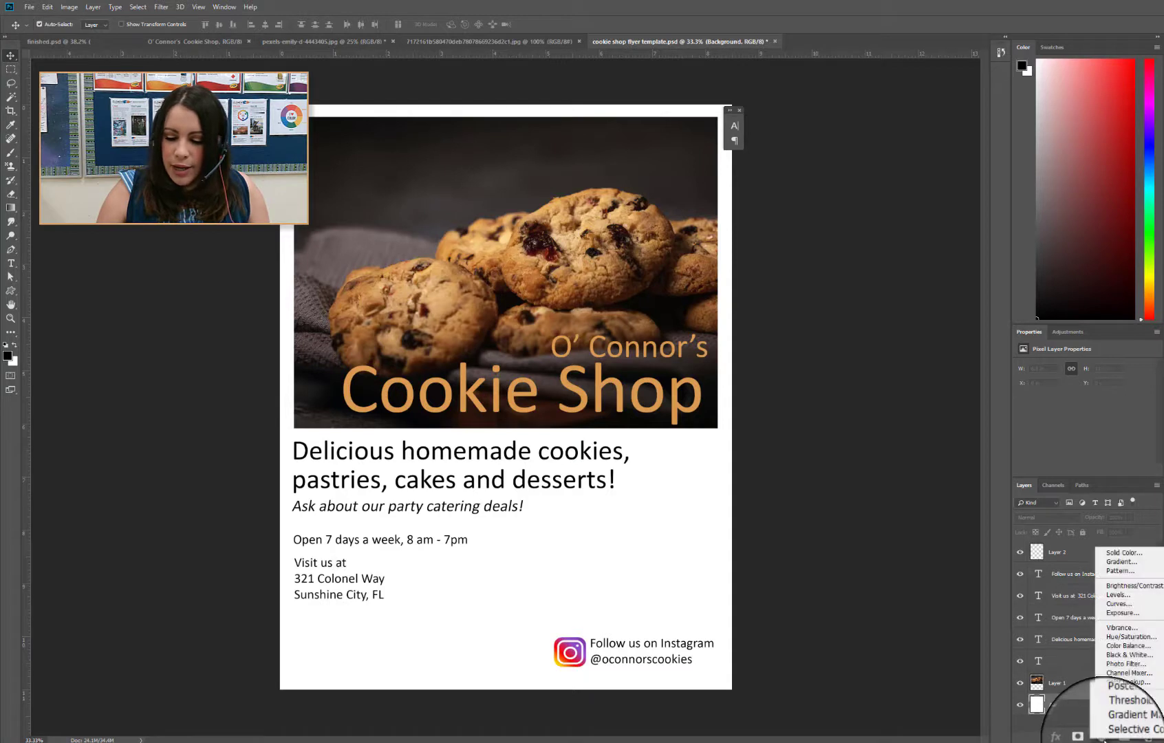
left_click(1103, 738)
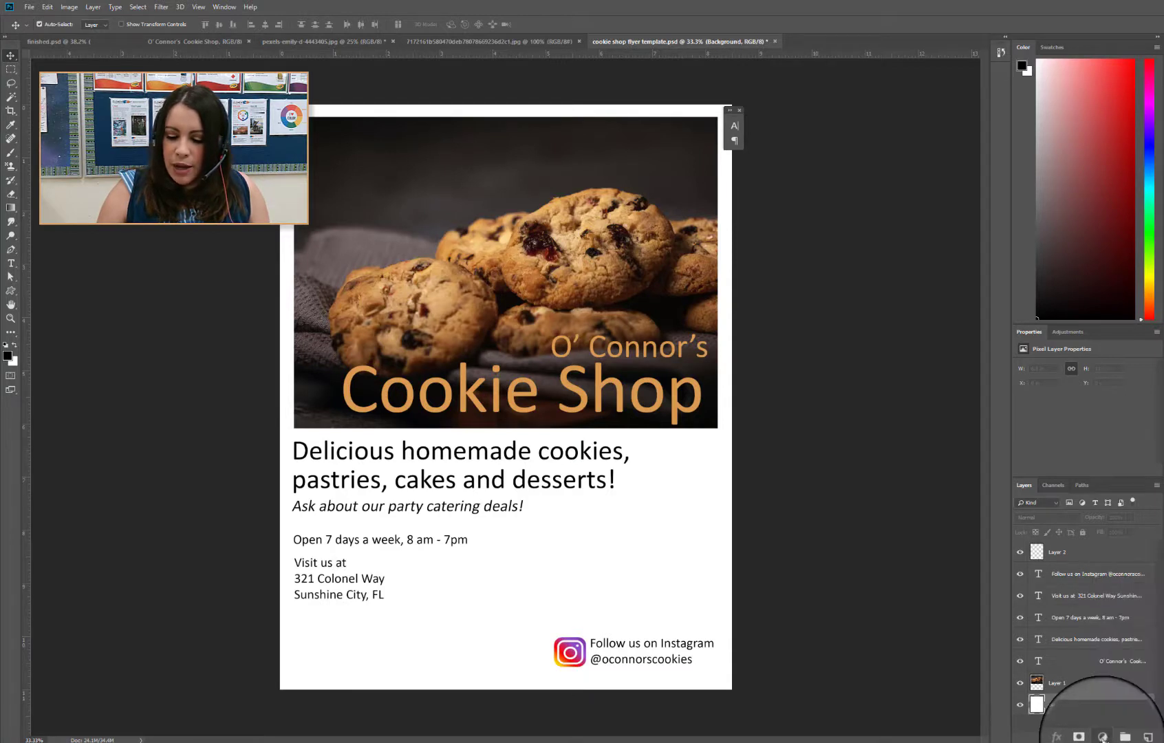
left_click(1103, 737)
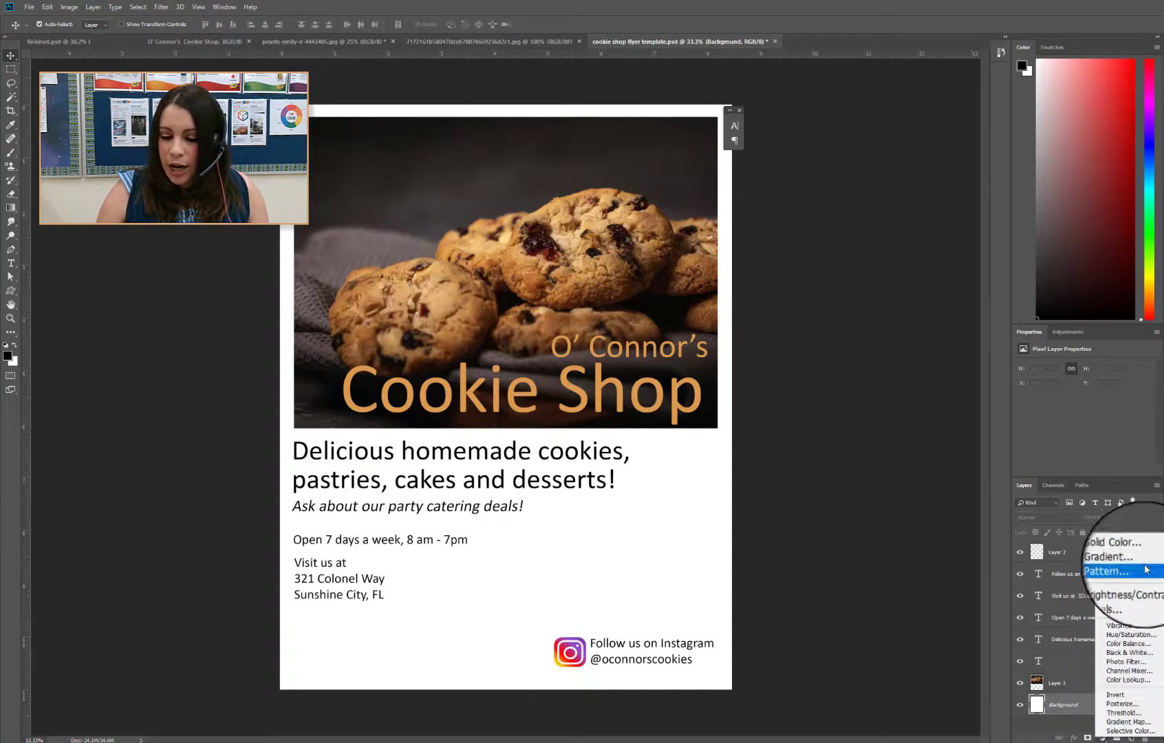
left_click(1109, 550)
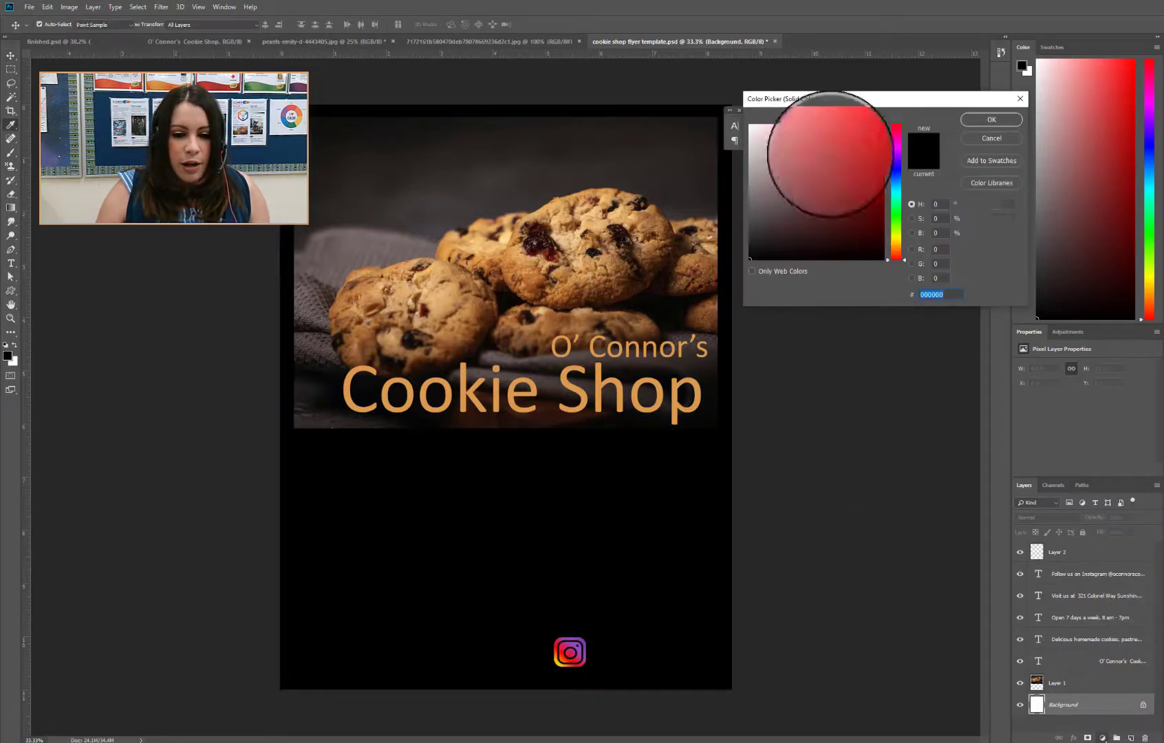
left_click_drag(847, 110, 901, 131)
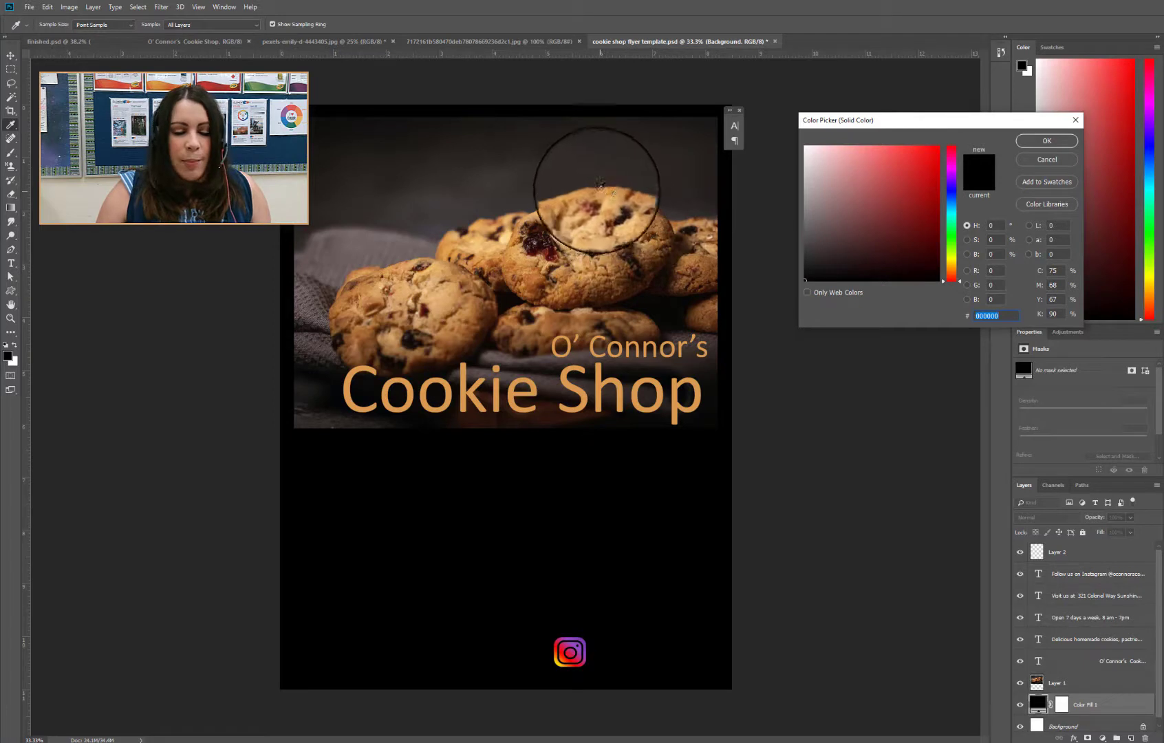
left_click(394, 295)
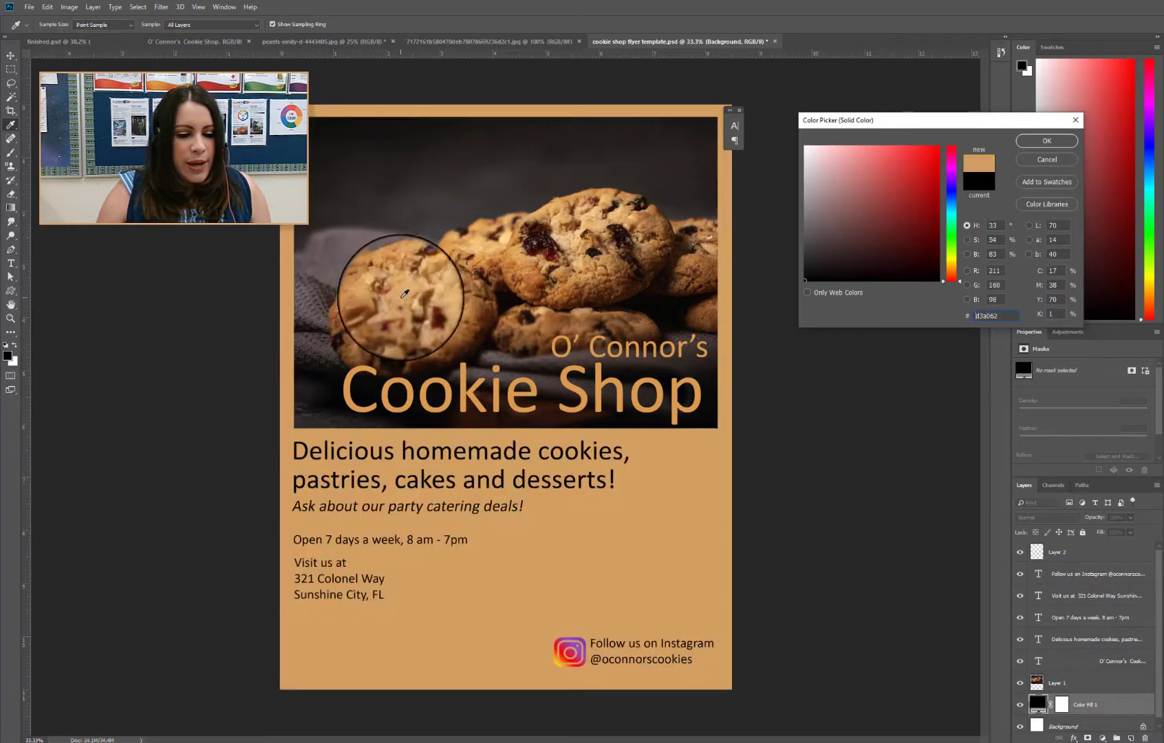
left_click_drag(408, 282, 510, 234)
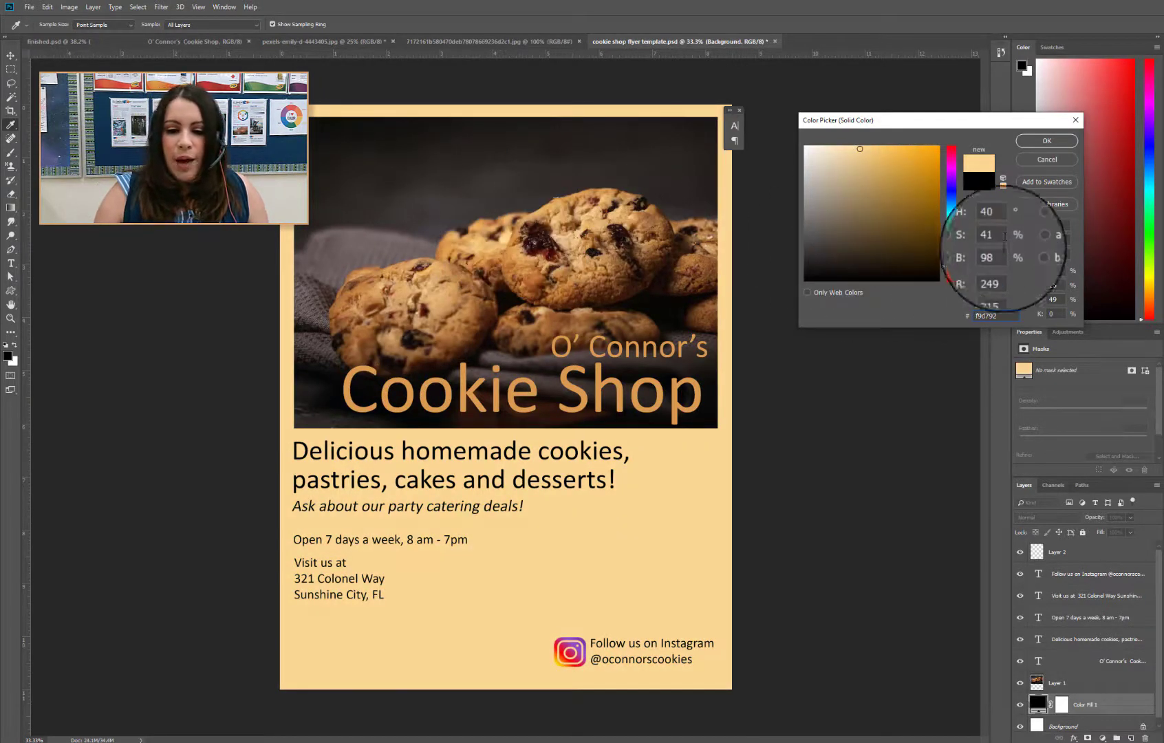
left_click(1043, 145)
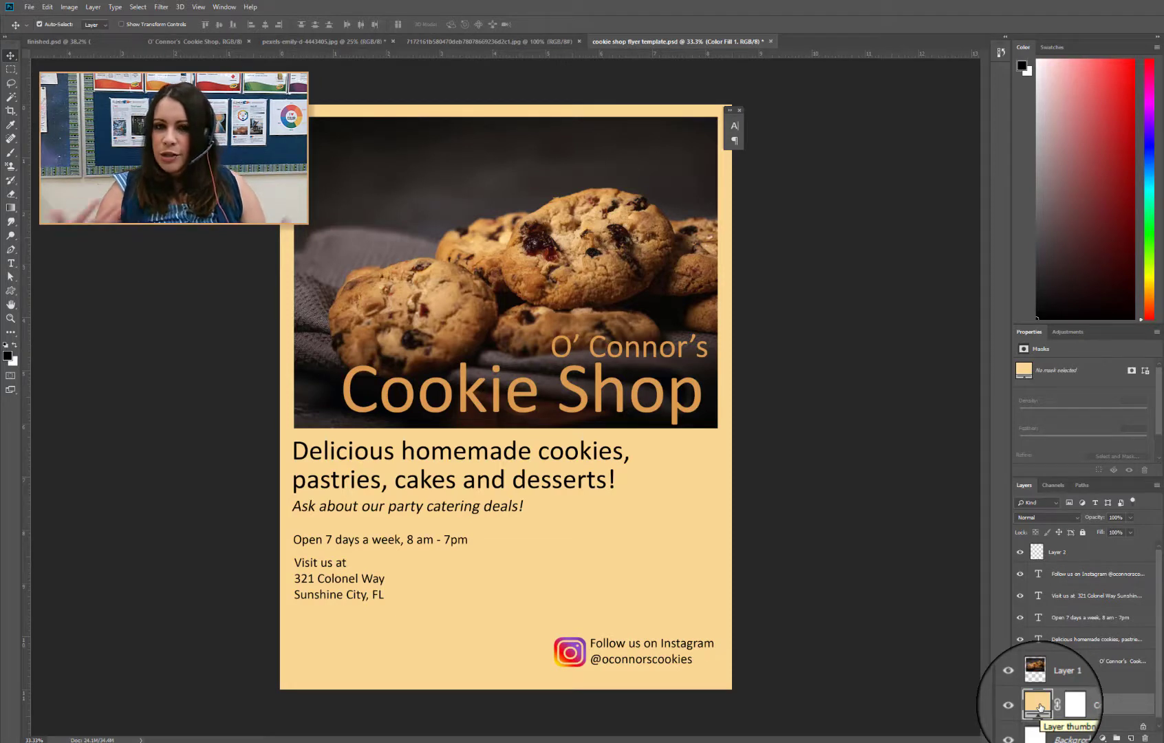
Recolour the background's solid colour fill to a tan sampled from a cookie in the photo
double_click(1038, 703)
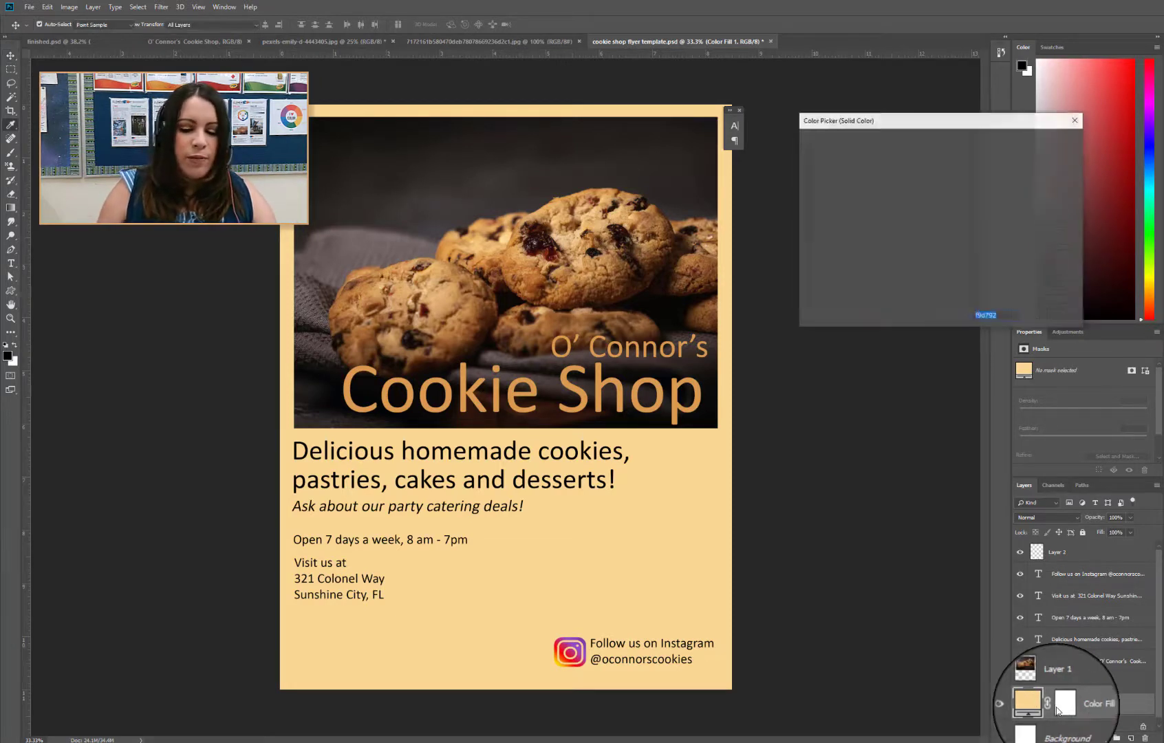
left_click(627, 211)
left_click_drag(627, 211, 611, 221)
key("Return")
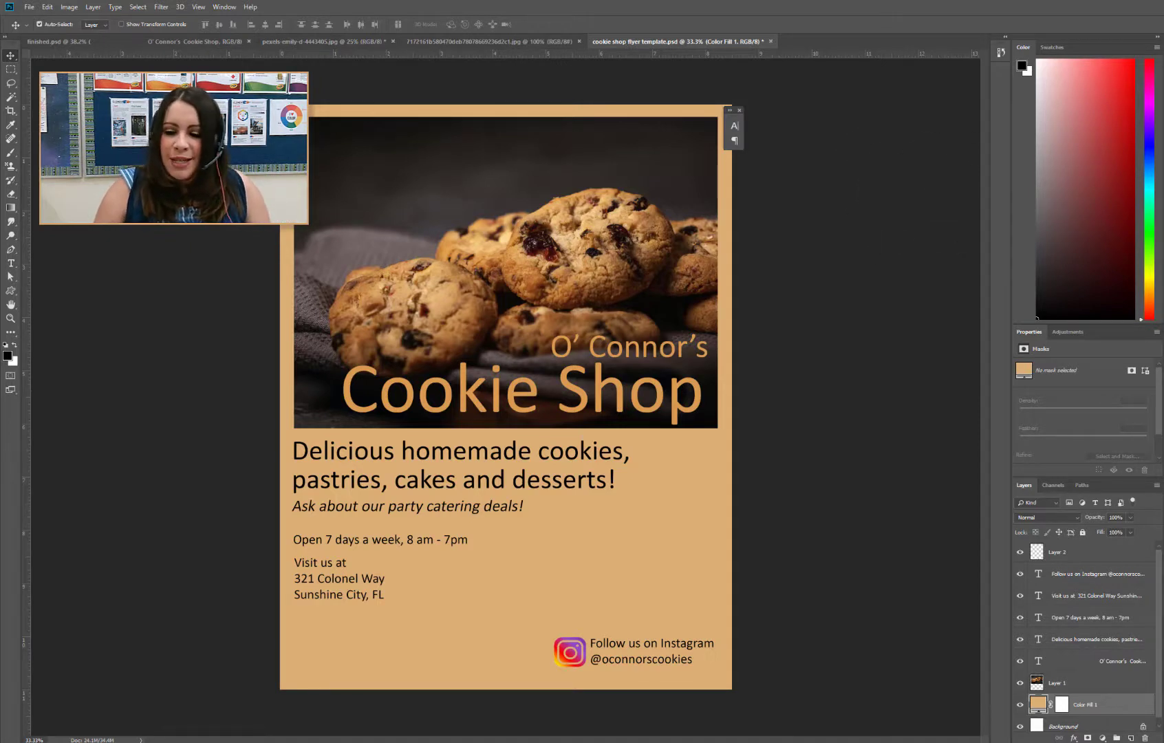
Add a Pattern fill layer above the solid colour fill and append the Color Paper set to the available patterns
left_click(1102, 738)
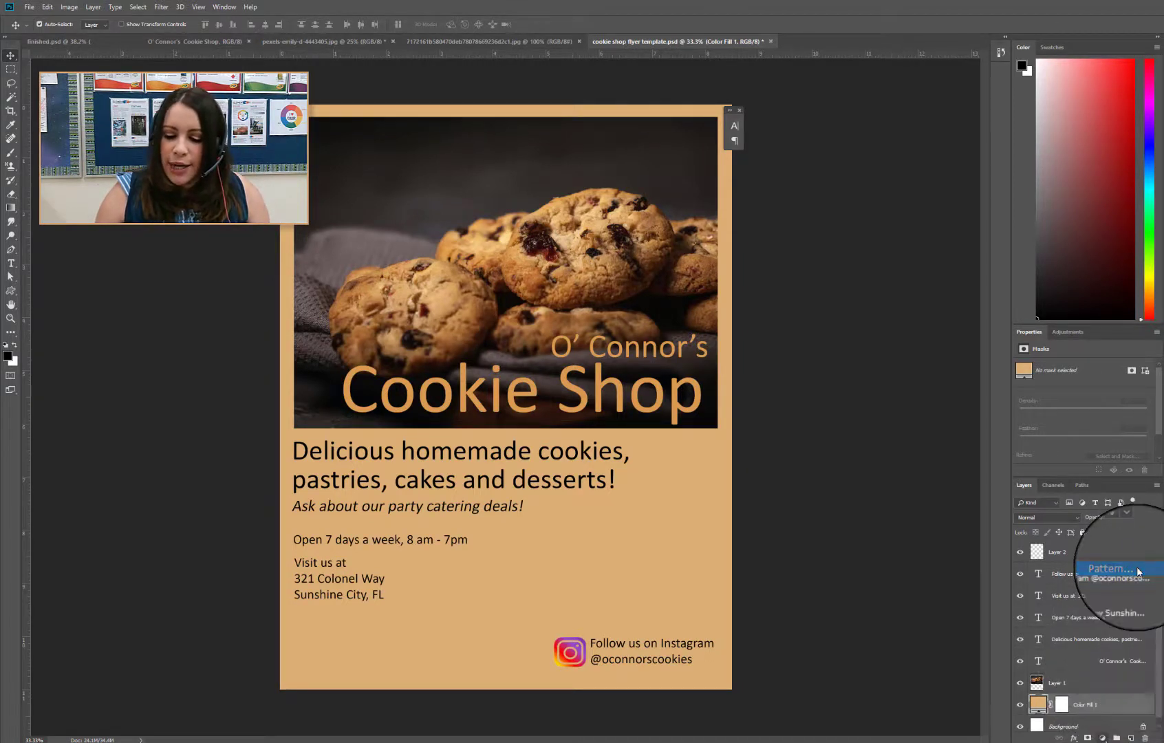
left_click(1137, 572)
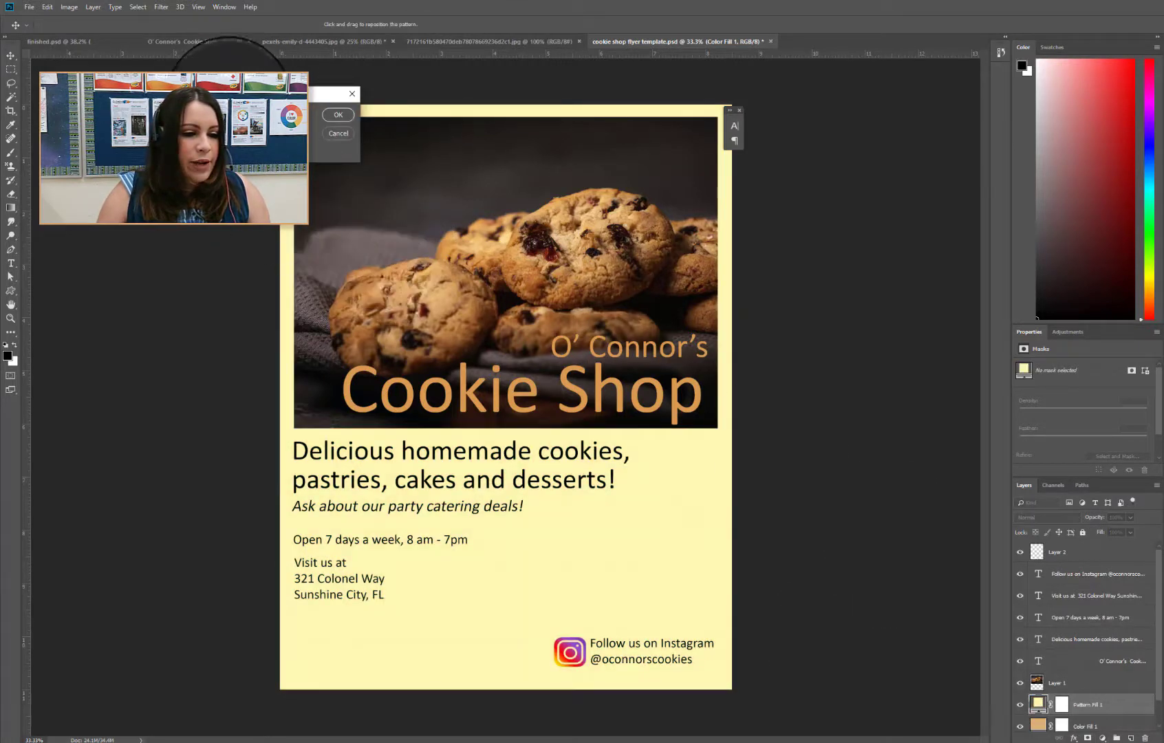
left_click_drag(230, 99, 814, 310)
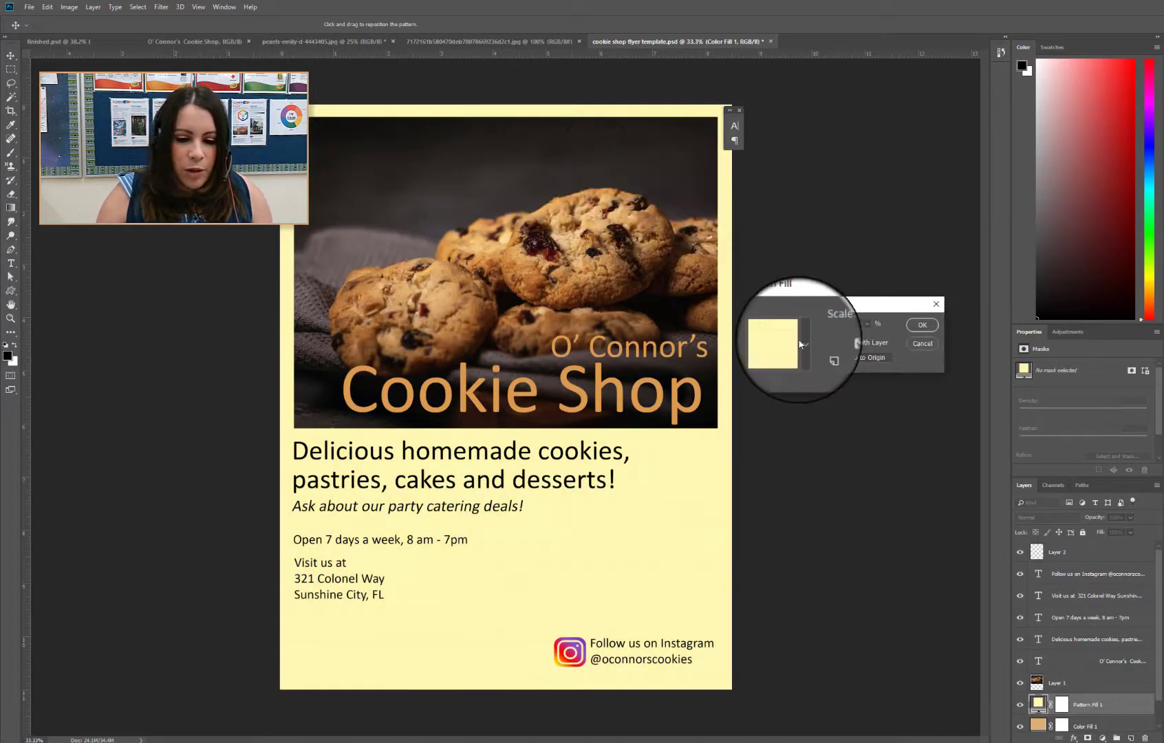
left_click(799, 341)
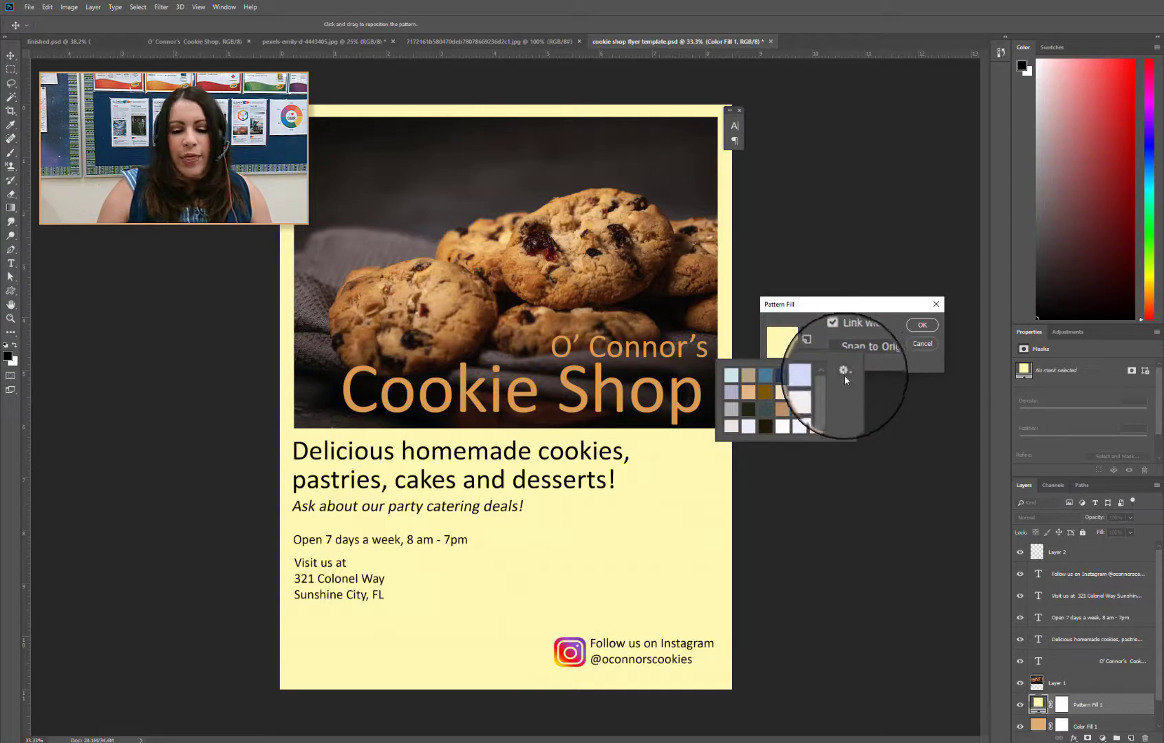
left_click(844, 372)
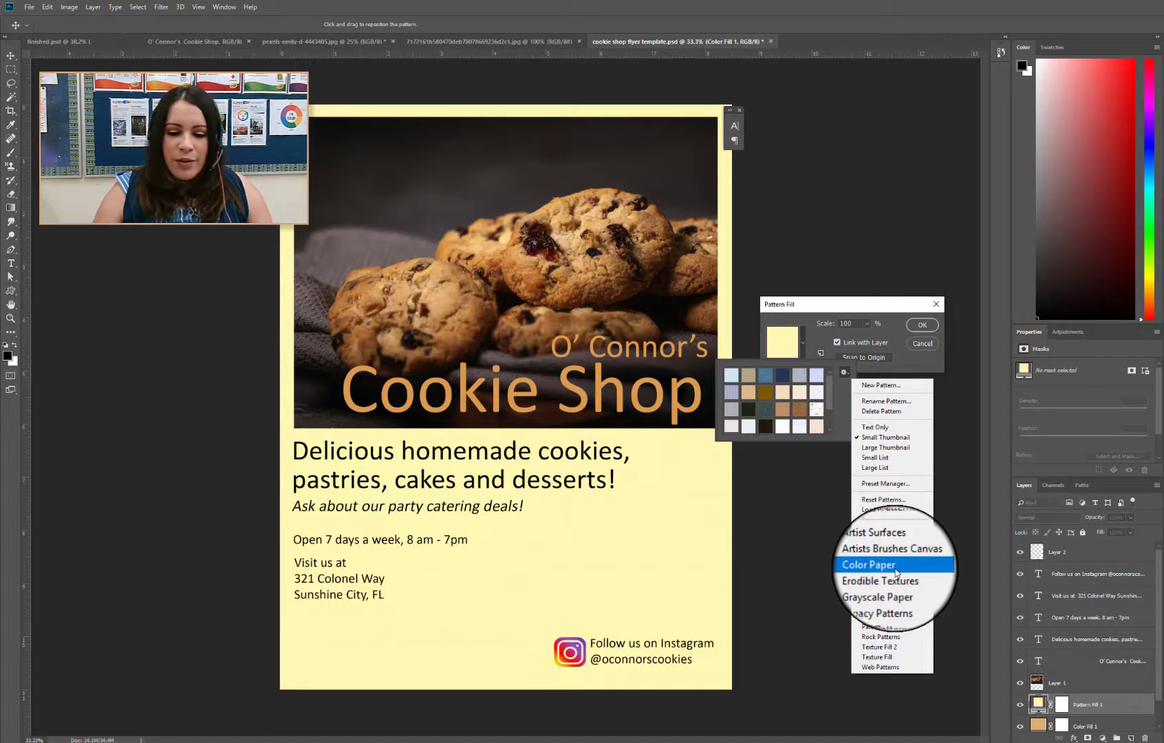
left_click(896, 571)
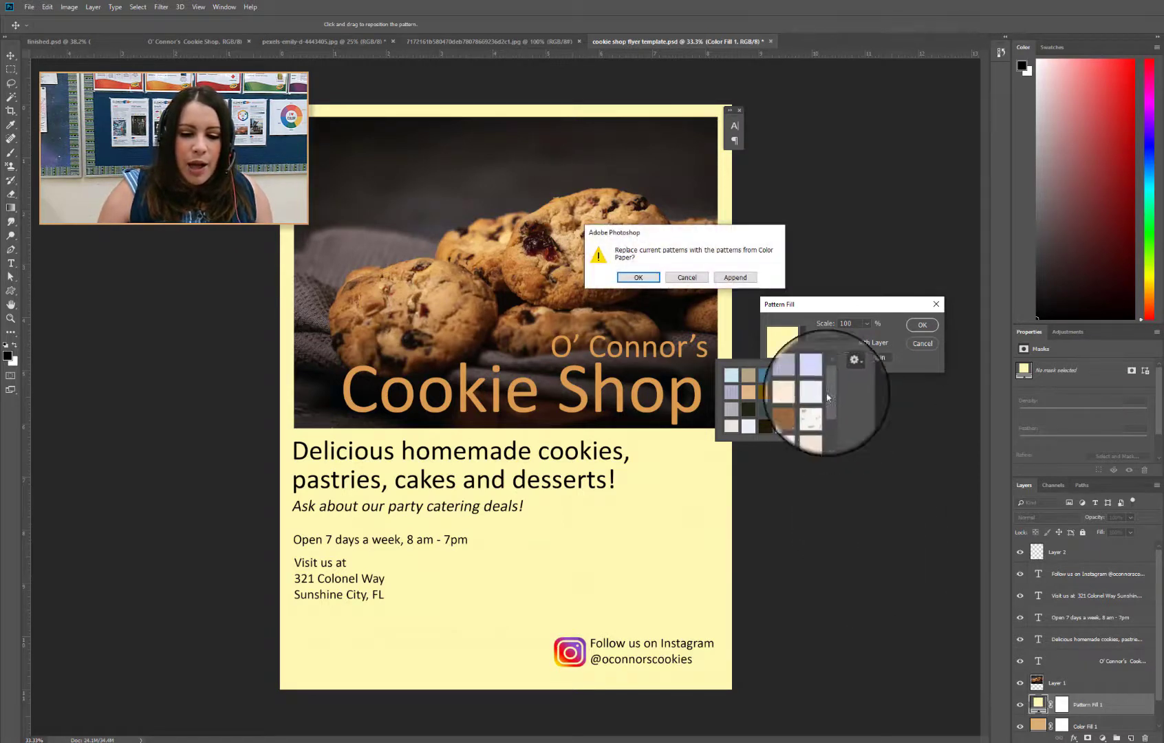
left_click(729, 278)
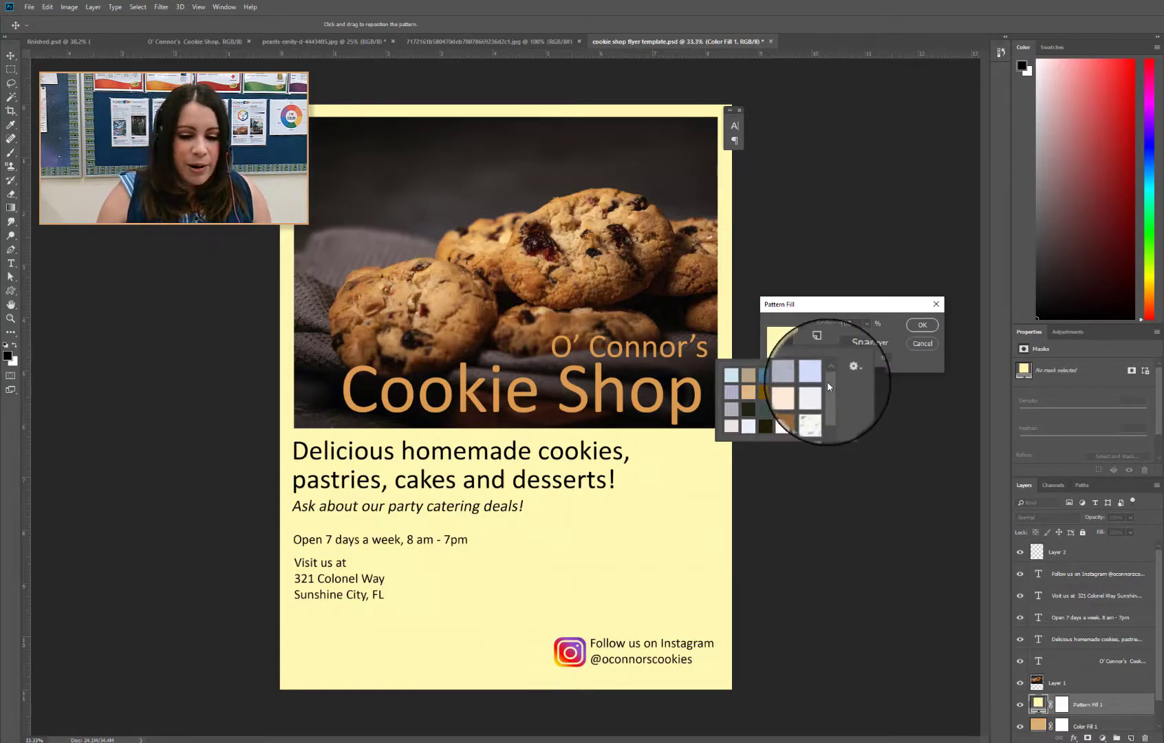
Fill the pattern layer with a tan textured paper pattern from the Color Paper set and enlarge the pattern's scale
left_click_drag(827, 383, 832, 410)
double_click(781, 375)
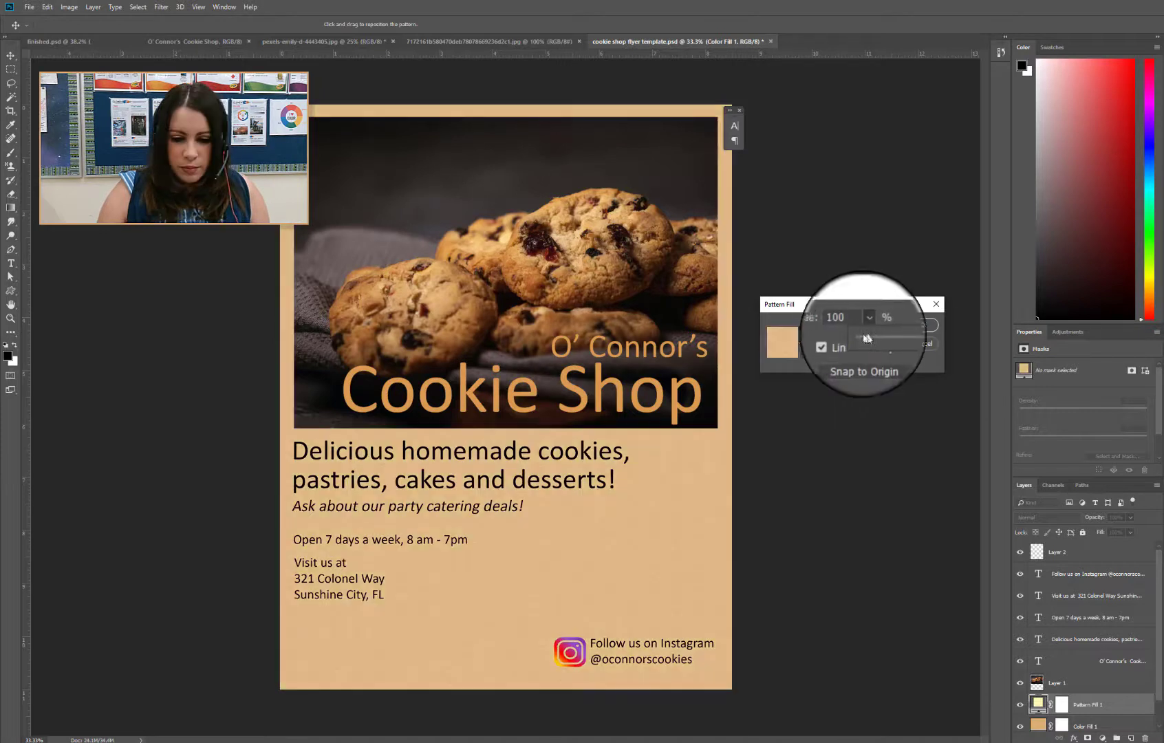
left_click(867, 324)
left_click_drag(871, 334, 896, 340)
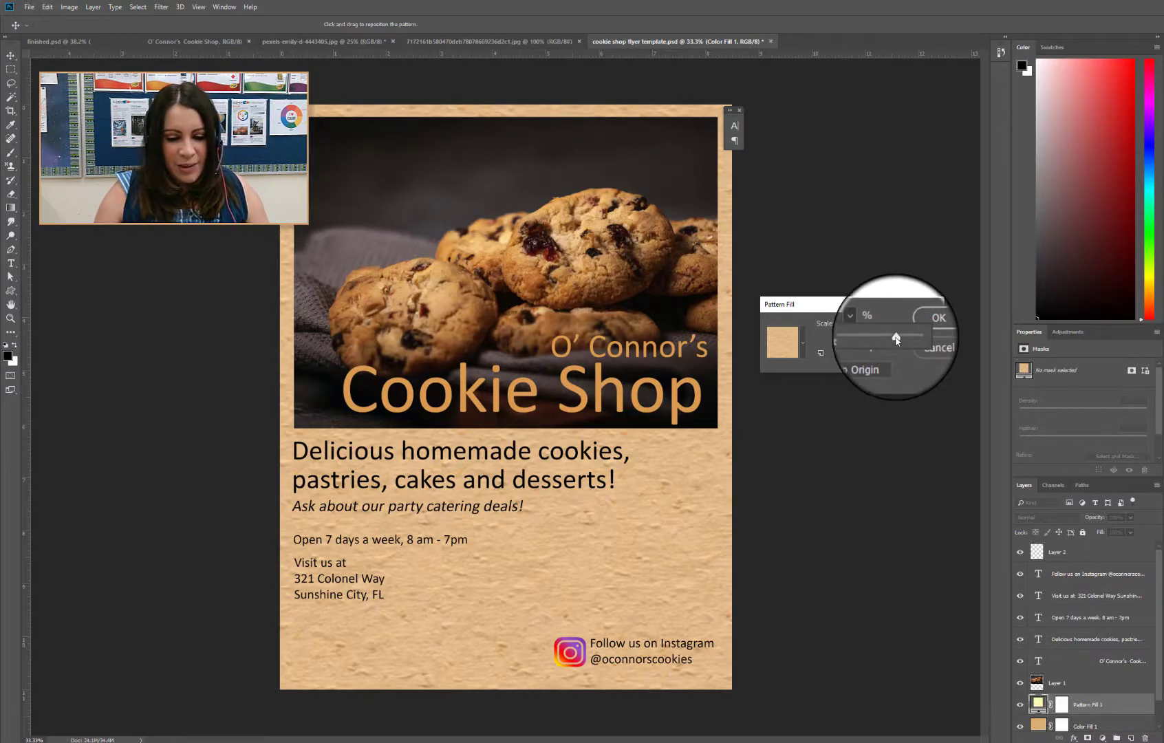
left_click_drag(896, 339, 882, 338)
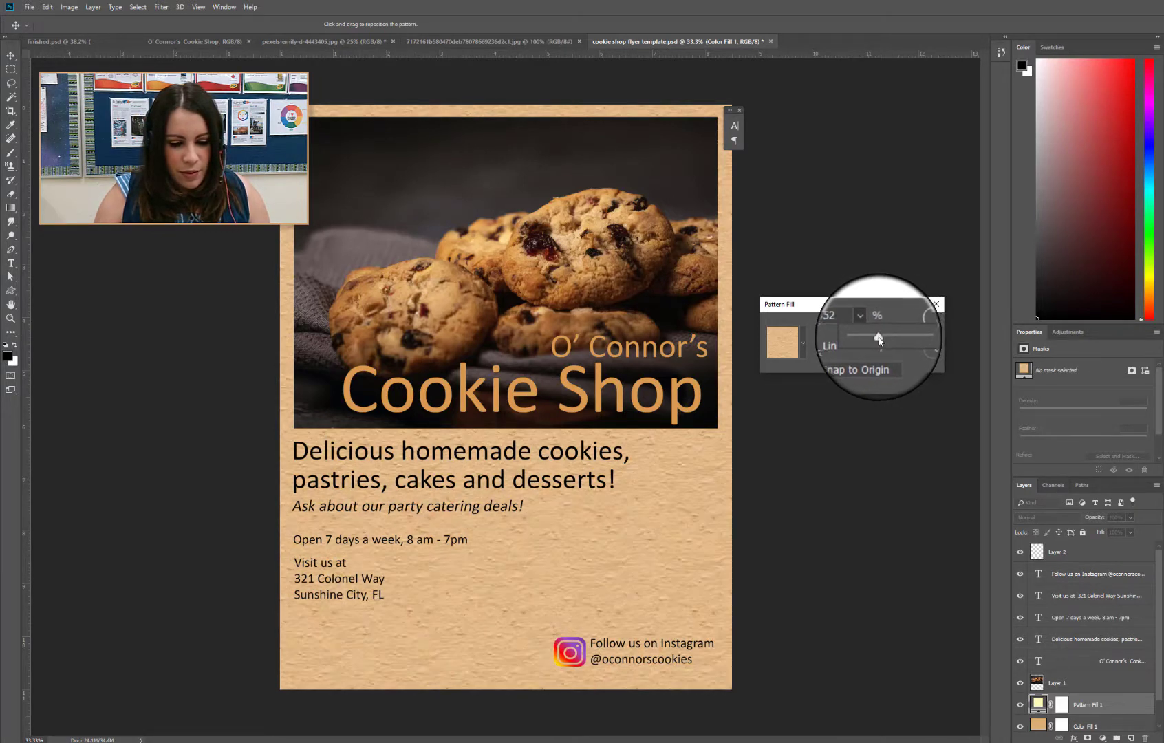
left_click(922, 326)
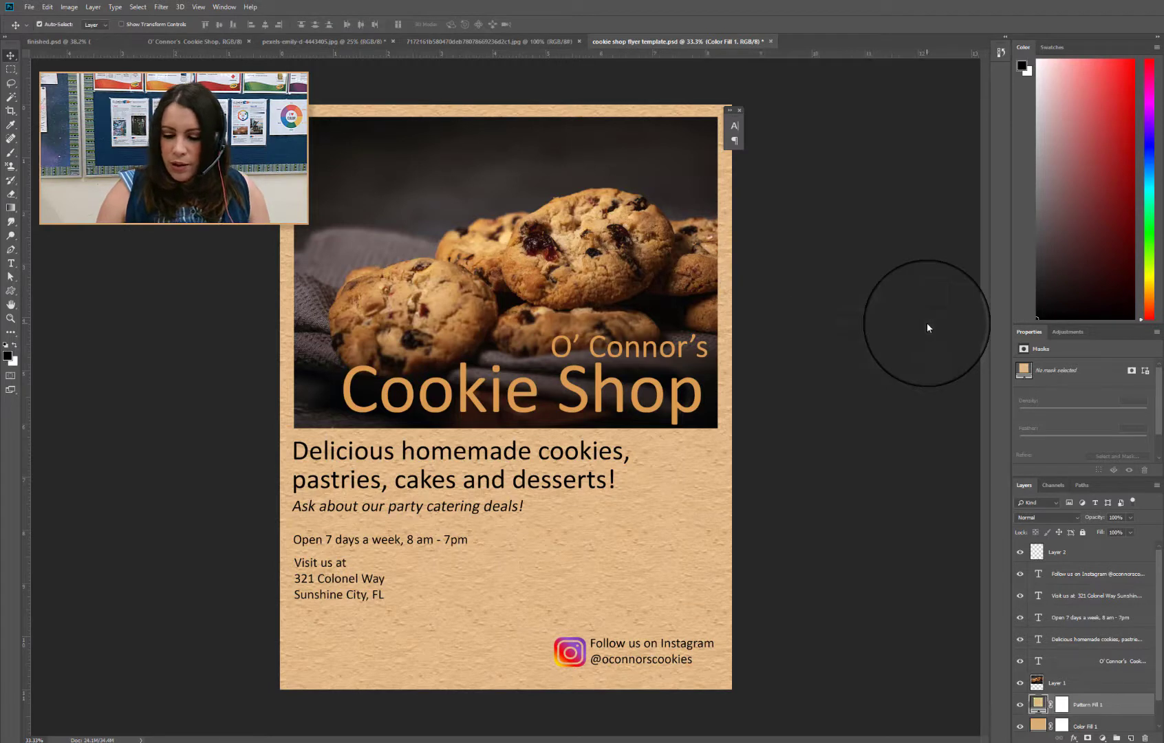
Try the Soft Light and Overlay blend modes on the pattern fill layer
left_click(1076, 520)
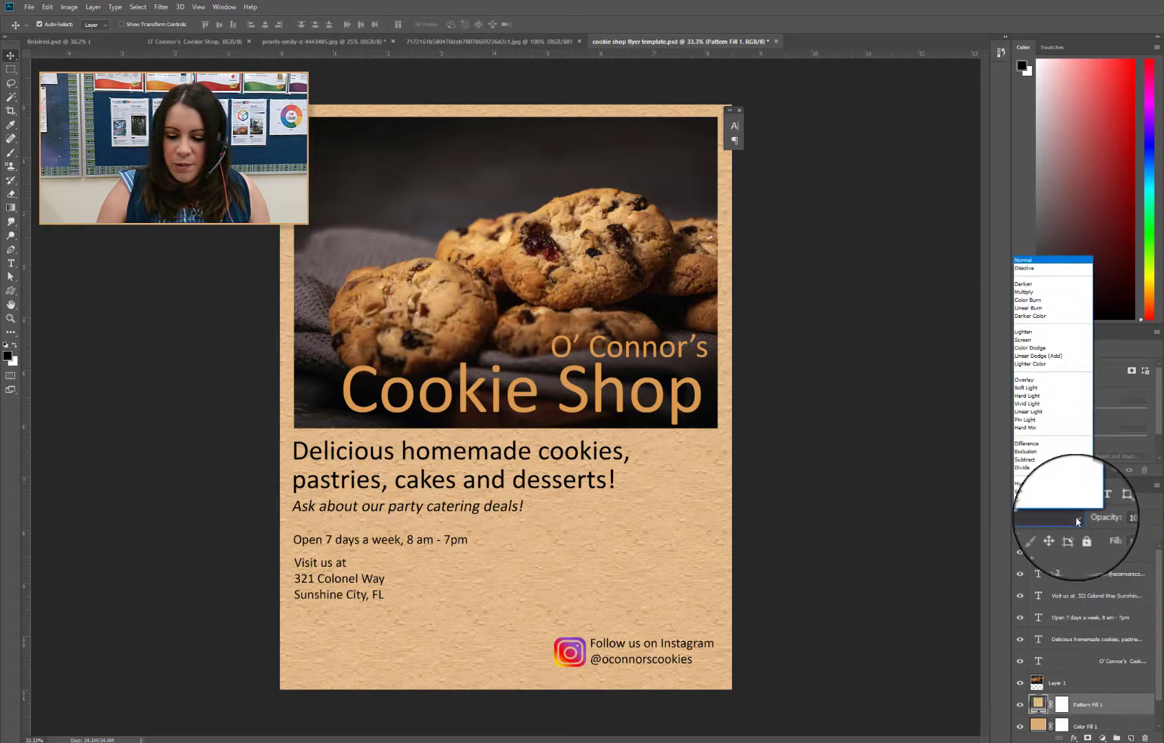
left_click(1050, 387)
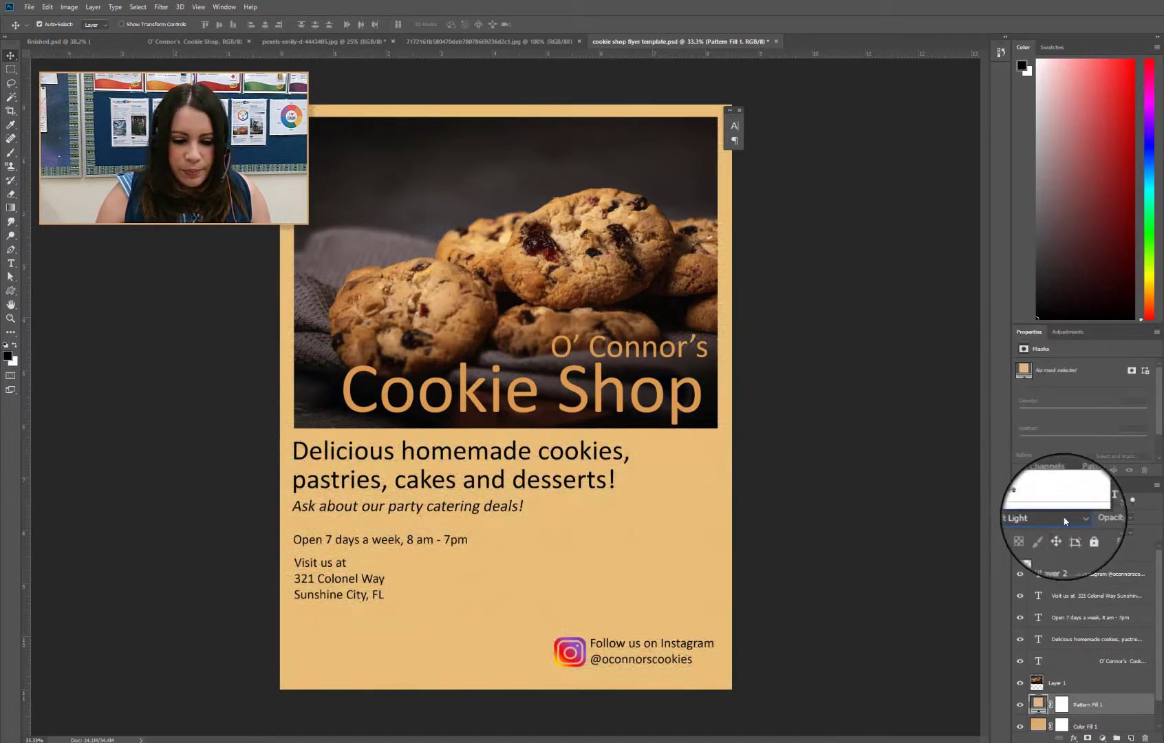
left_click(1063, 517)
left_click(1028, 380)
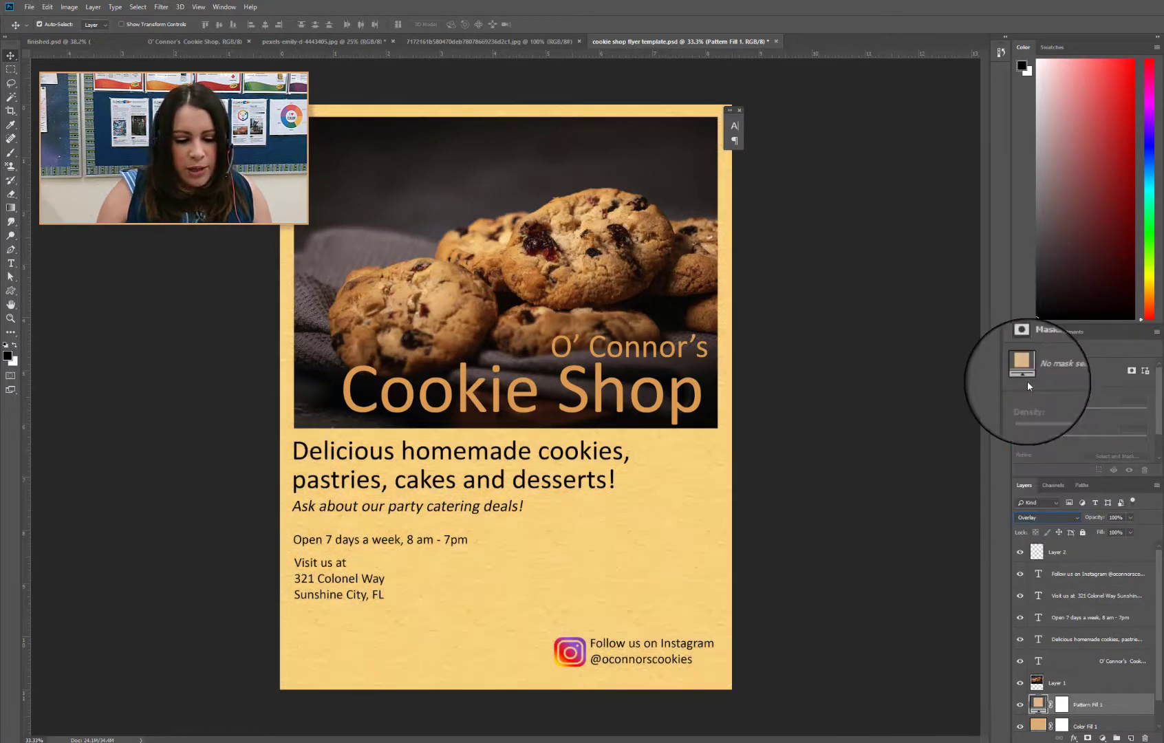
Set the pattern fill layer's blend mode to Multiply, lower its opacity, and deselect the layer
left_click(1067, 518)
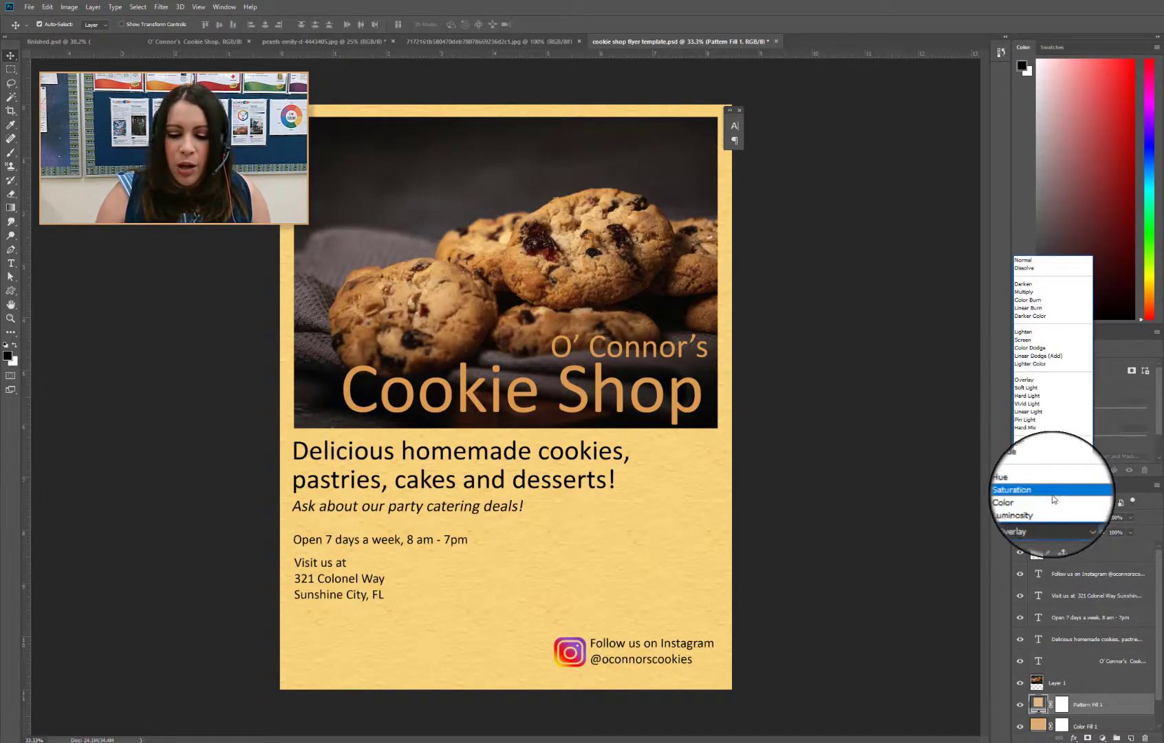
left_click(1036, 291)
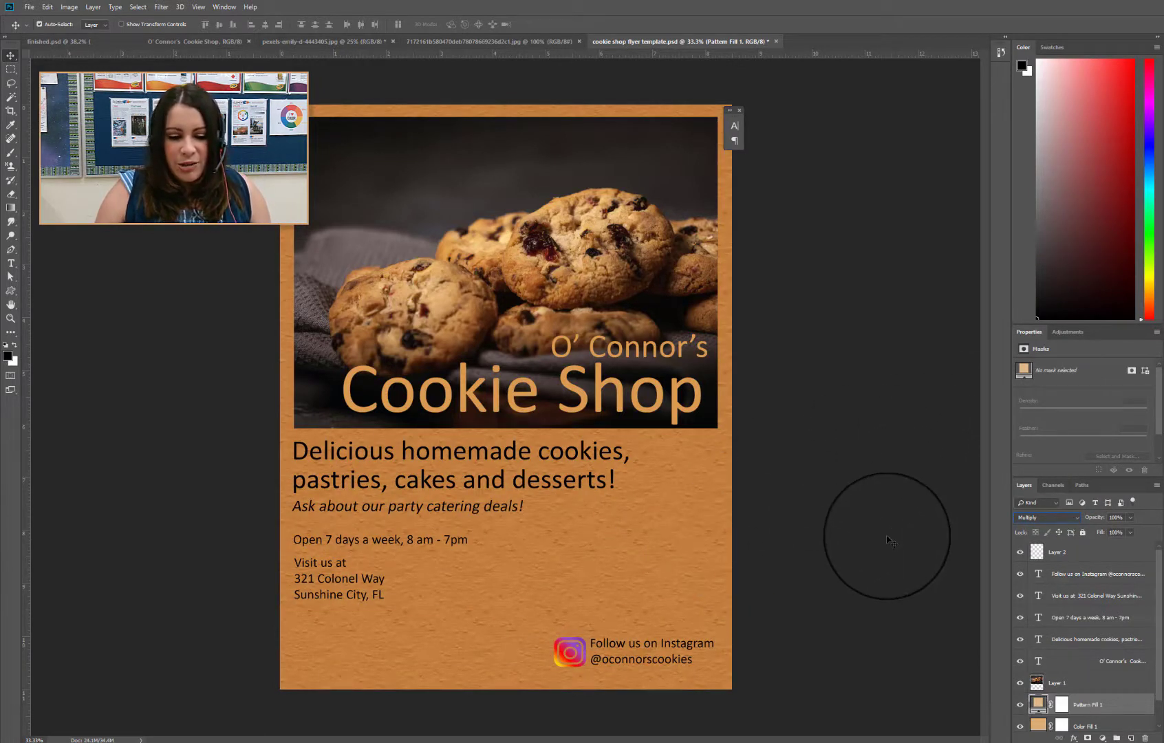
left_click(1130, 517)
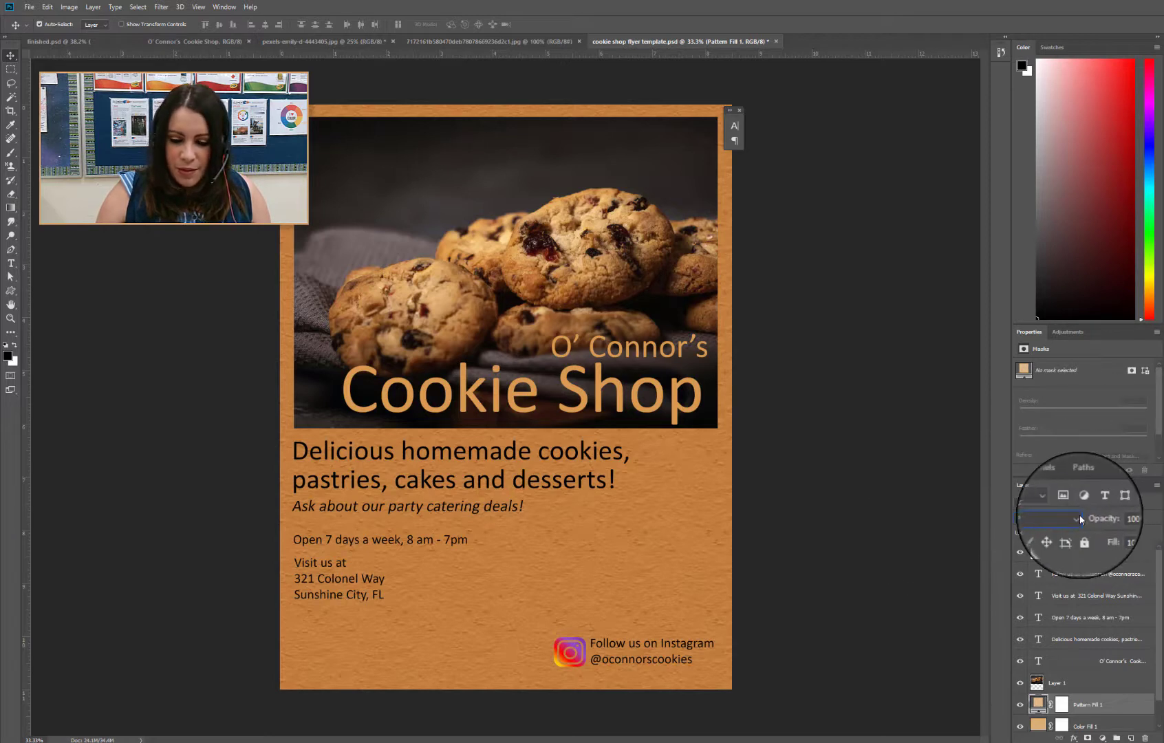
left_click_drag(1132, 530, 1106, 529)
left_click(770, 521)
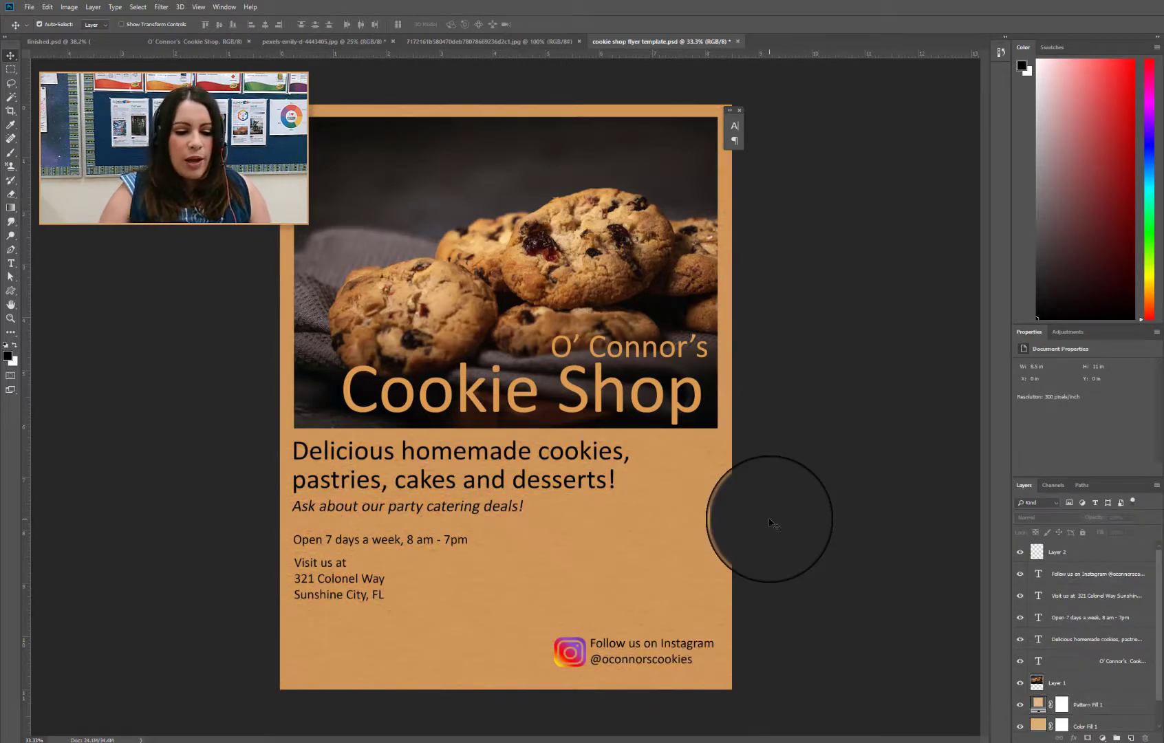
Enlarge the cookie photo with Free Transform so it covers the full page width and reaches the upper page edge
left_click(1053, 683)
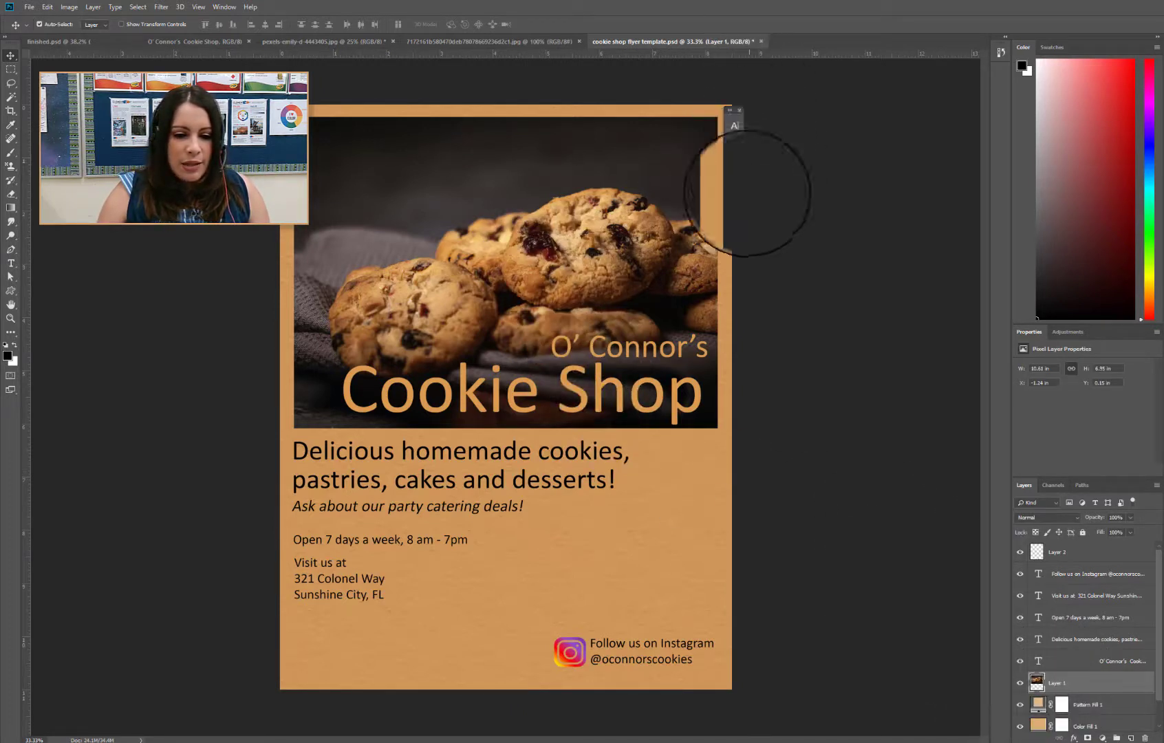
key("ctrl+t")
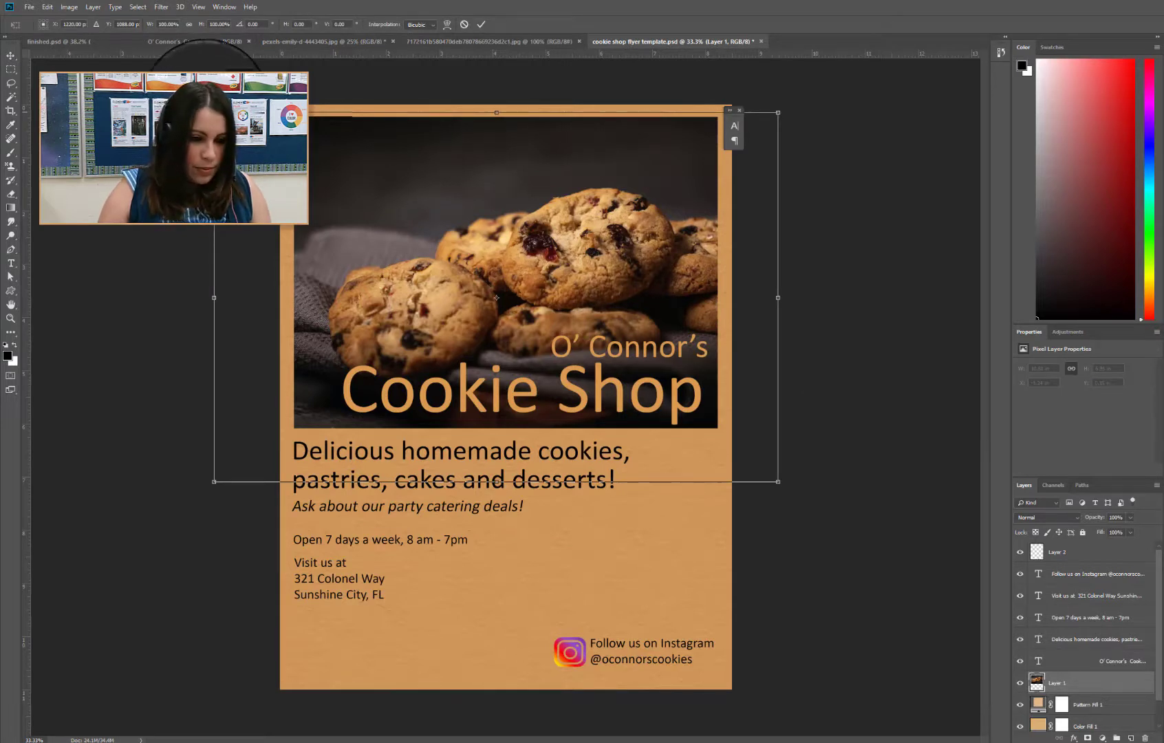
left_click_drag(214, 112, 169, 83)
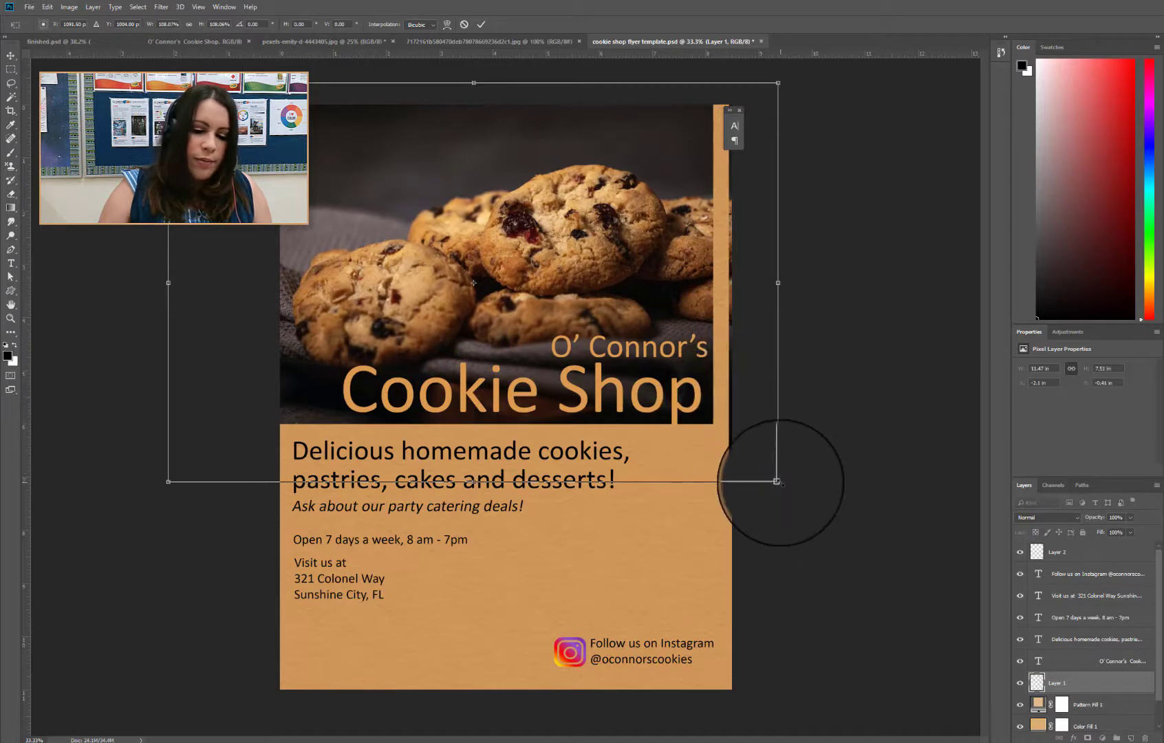
left_click_drag(779, 479, 808, 494)
key("Return")
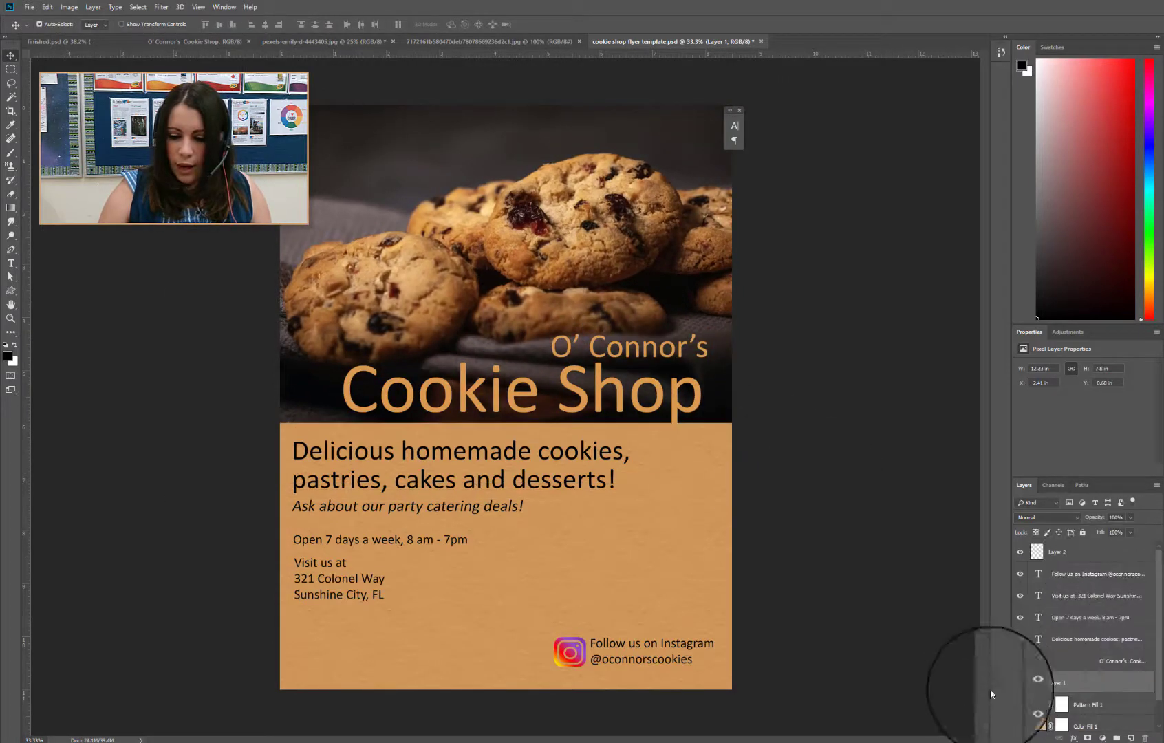
Nudge the "Delicious homemade cookies" text block slightly upward and recolour all its text dark brown 653112, sampled from the photo
left_click(1097, 640)
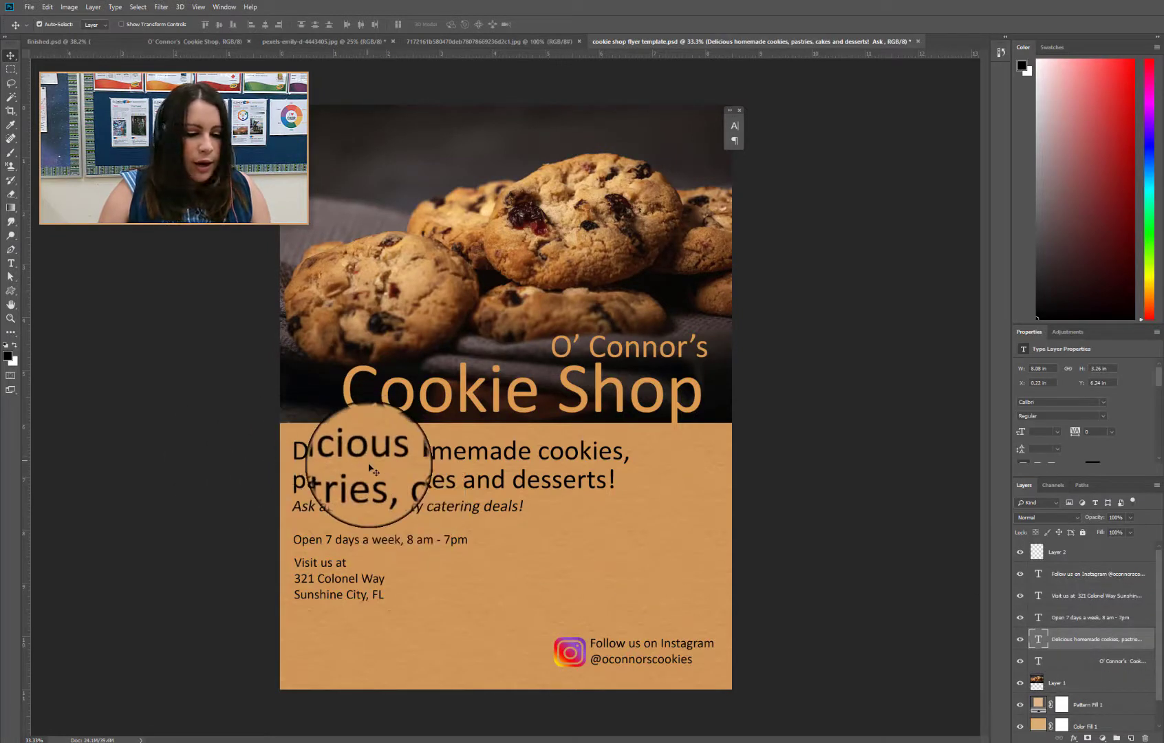
left_click_drag(368, 463, 368, 457)
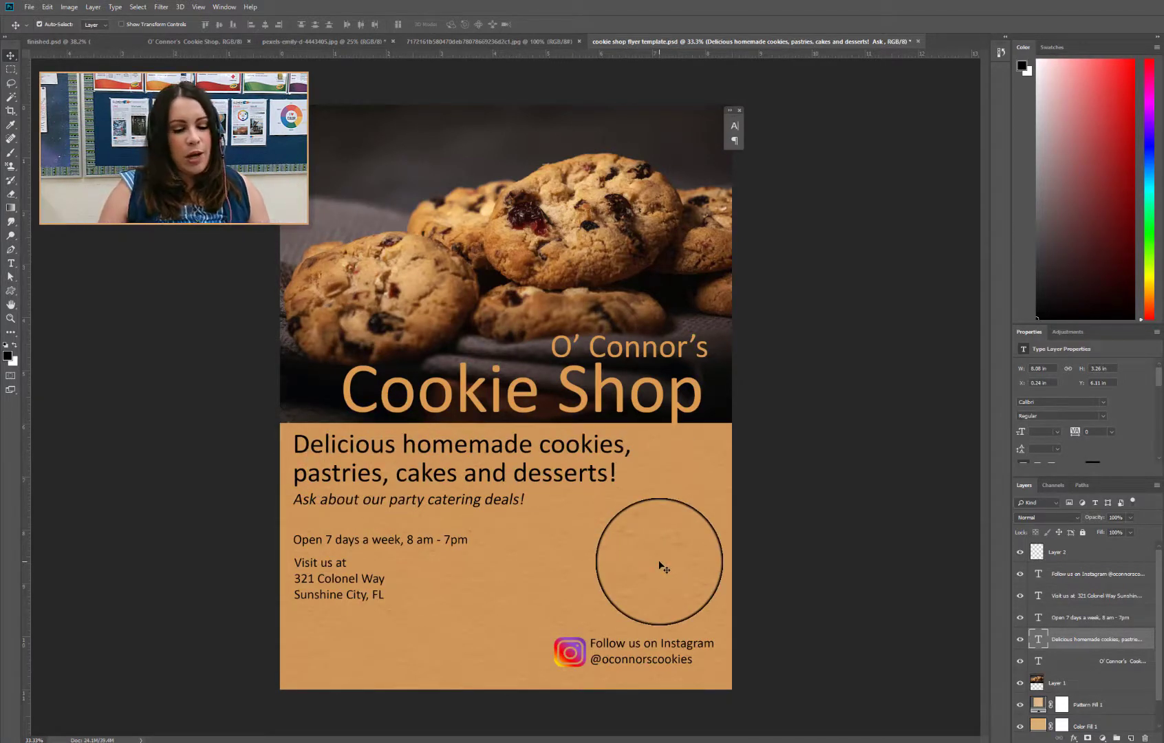
left_click(10, 264)
left_click(421, 470)
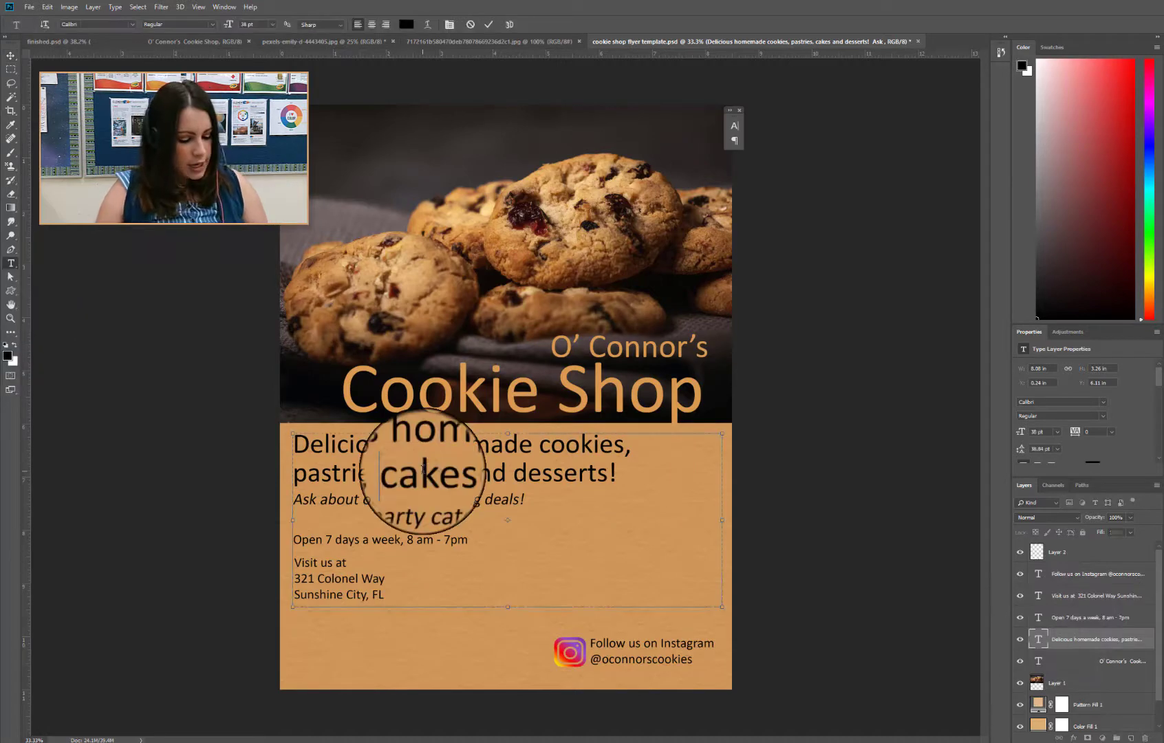
key("ctrl+a")
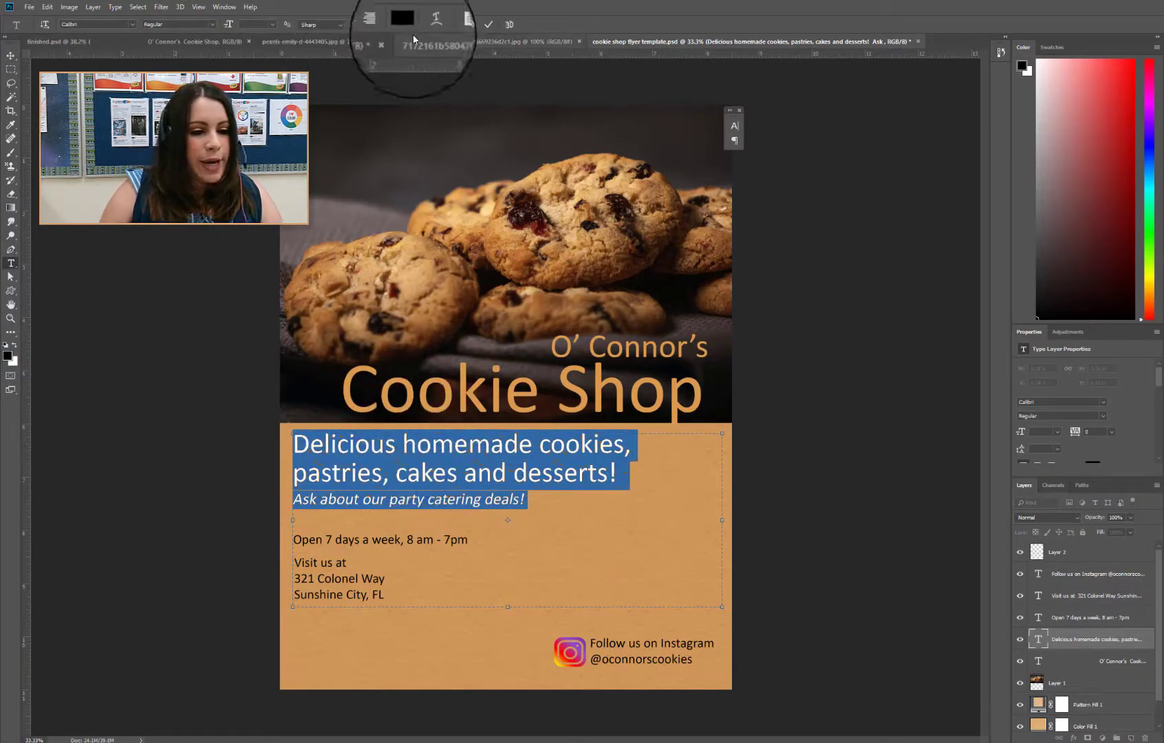
left_click(405, 27)
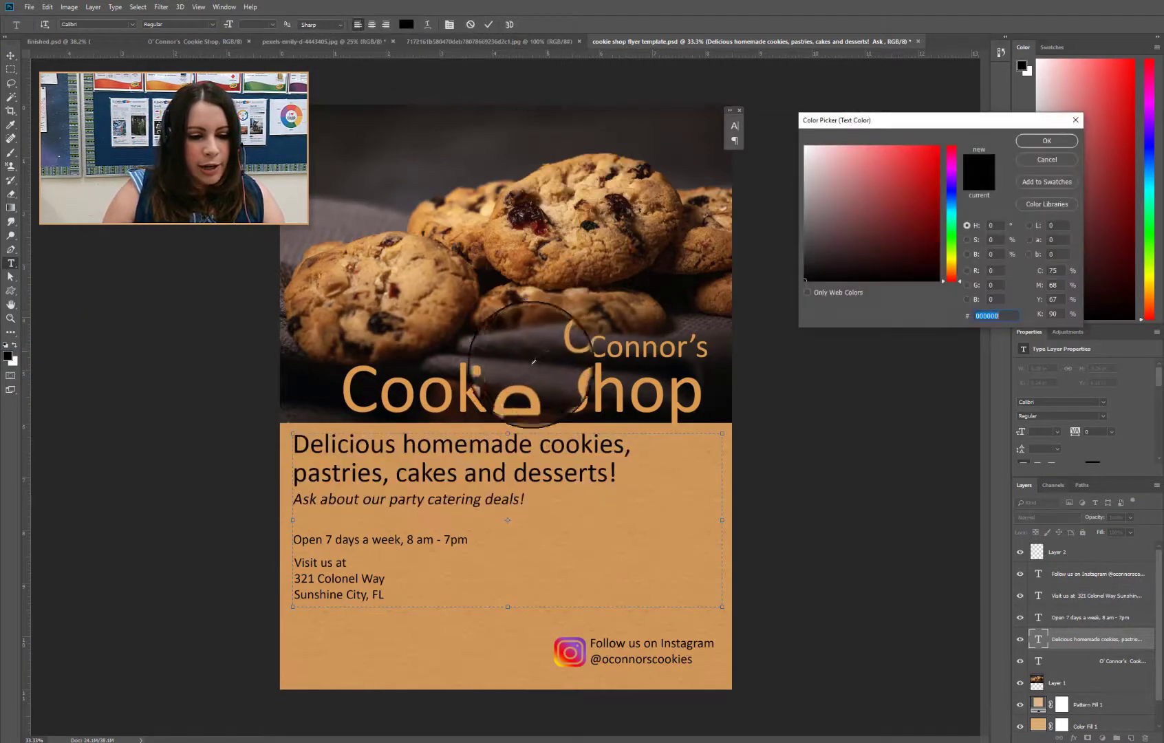
left_click(427, 269)
left_click(413, 277)
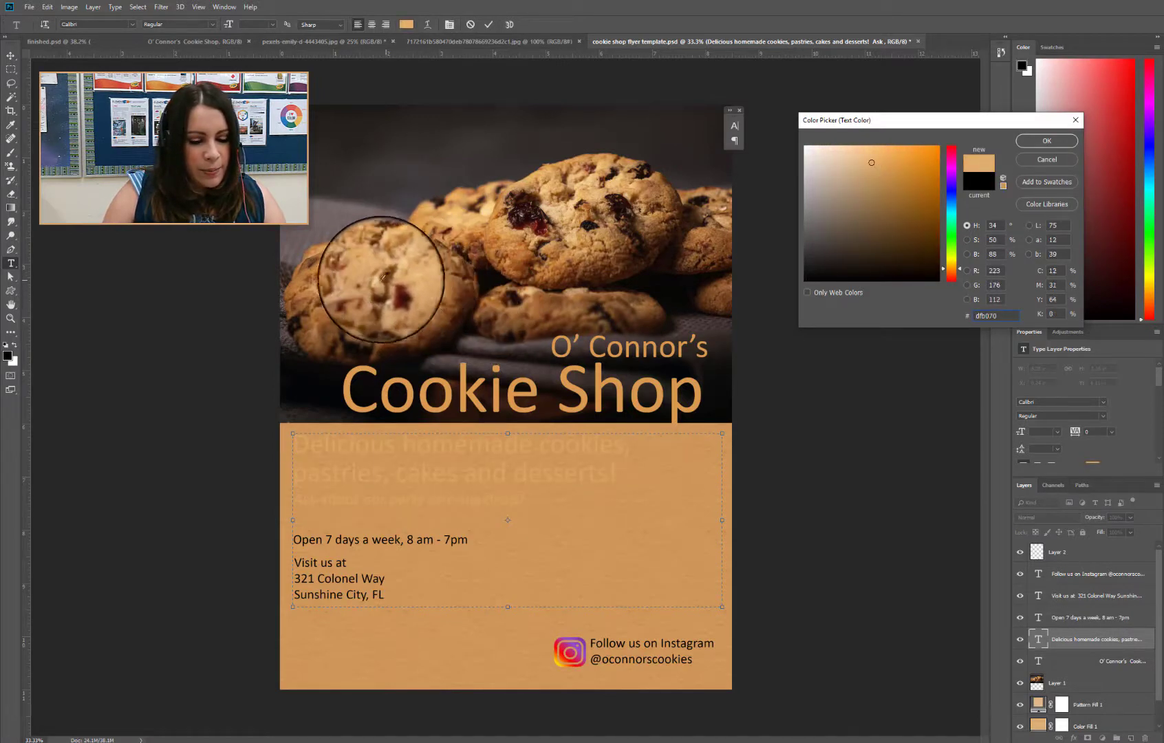
left_click(367, 272)
left_click_drag(367, 272, 344, 285)
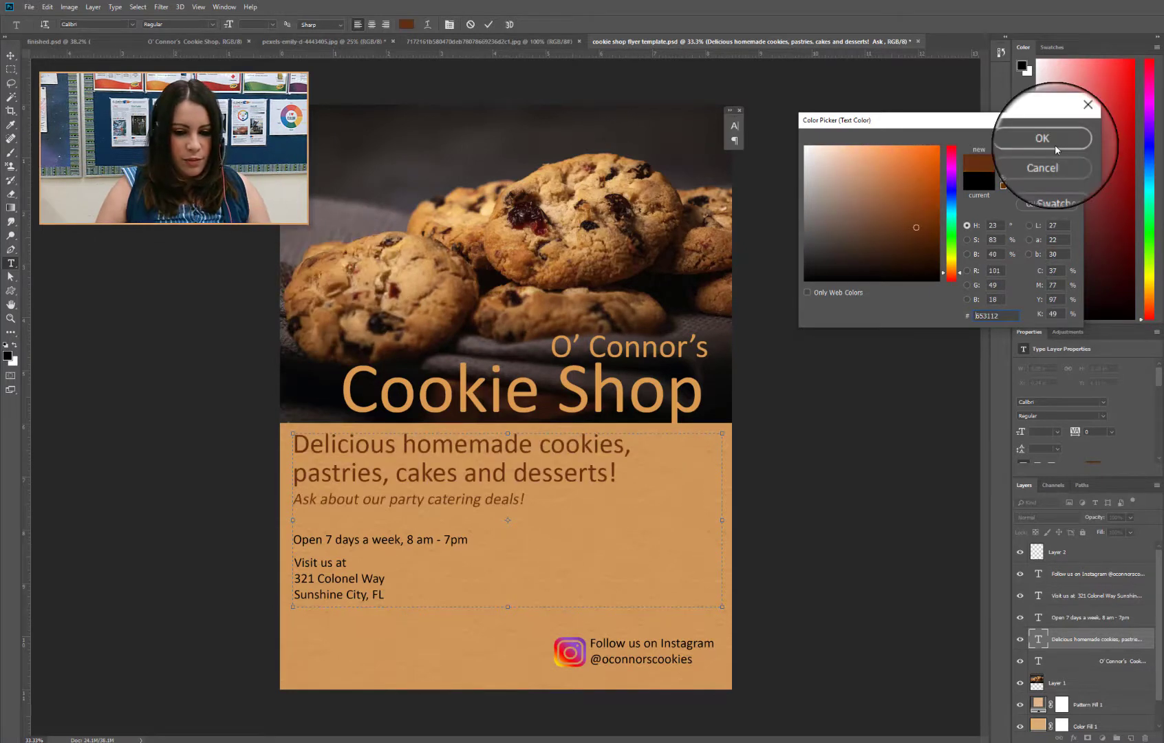
left_click(1055, 145)
Select the "Visit us at" line of the address text block and set it in italics
left_click(1097, 596)
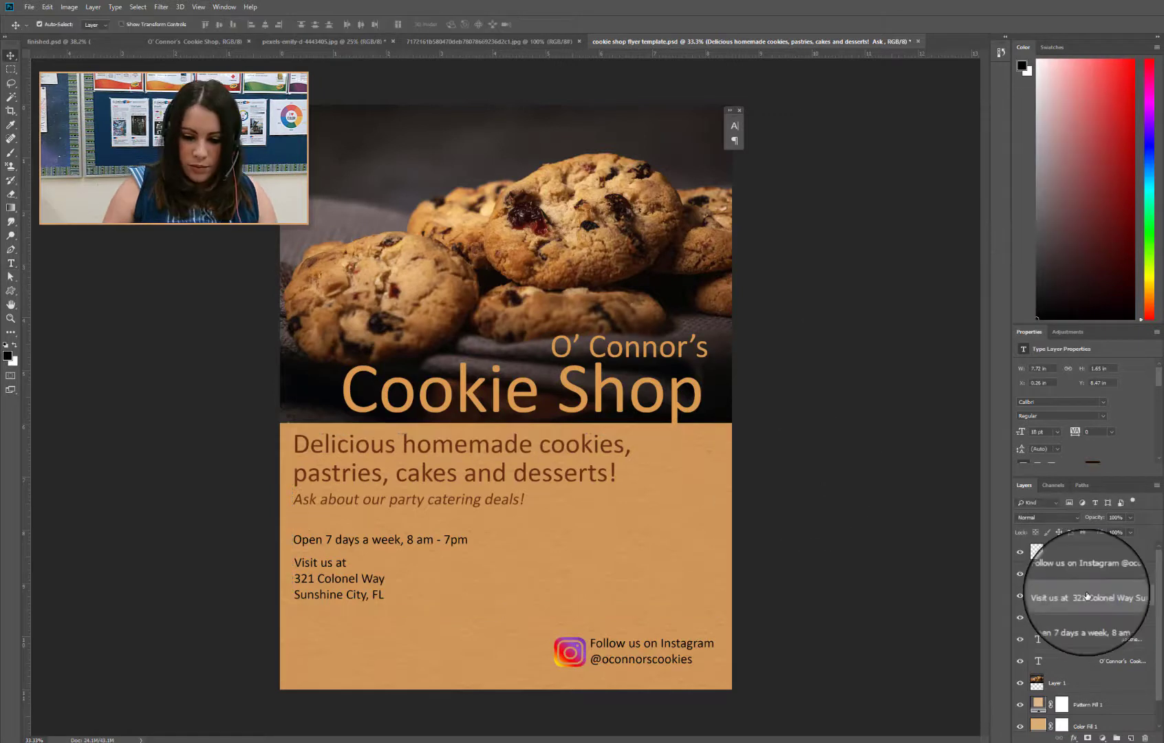
key("v")
left_click(11, 263)
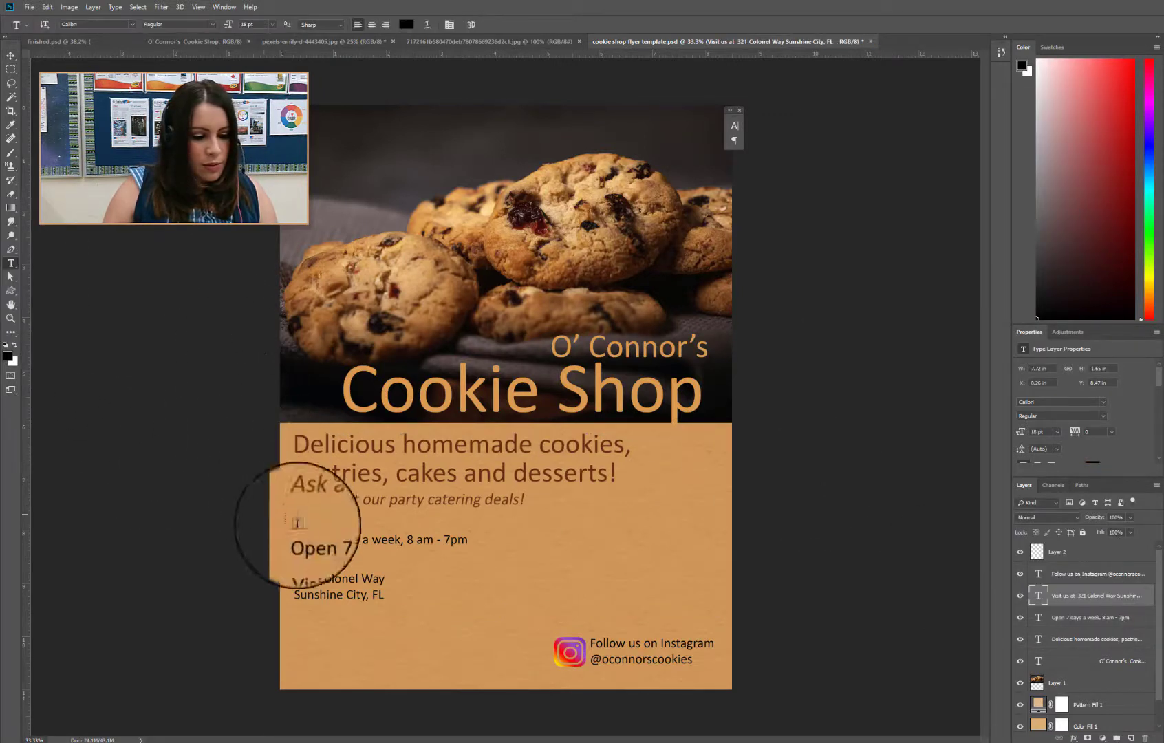
triple_click(323, 562)
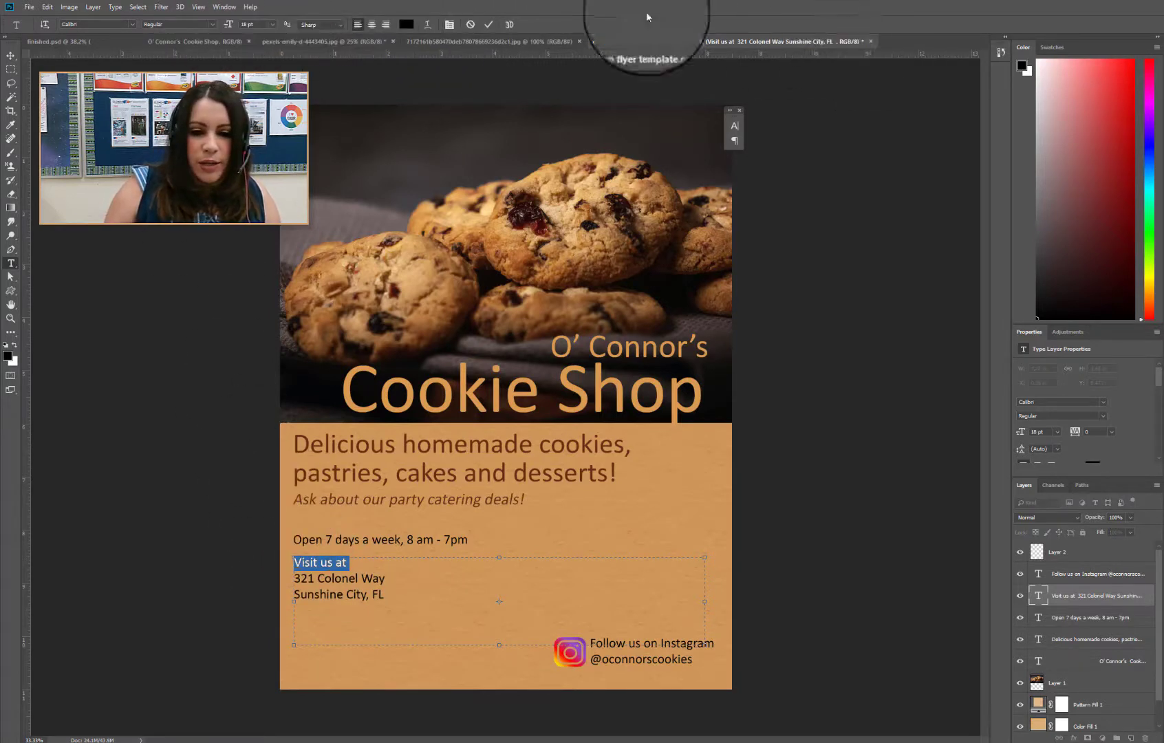
left_click(734, 126)
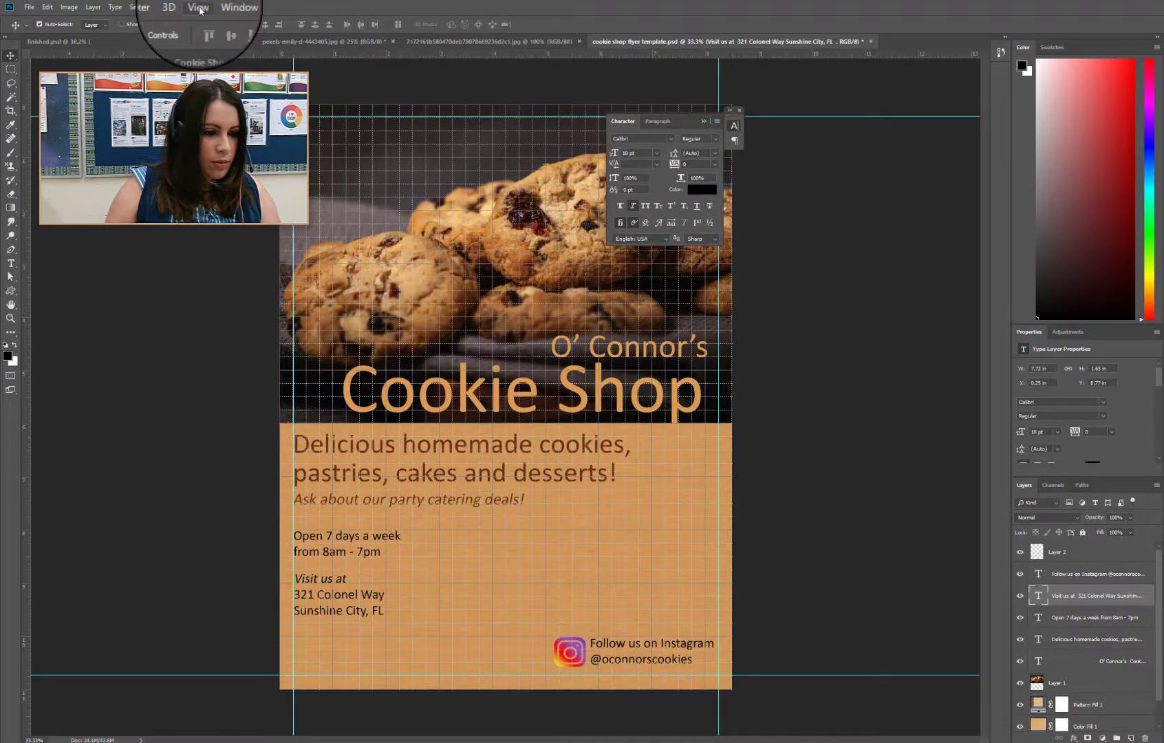
Hide the grid and guides over the flyer and collapse the character settings
left_click(199, 8)
left_click(227, 179)
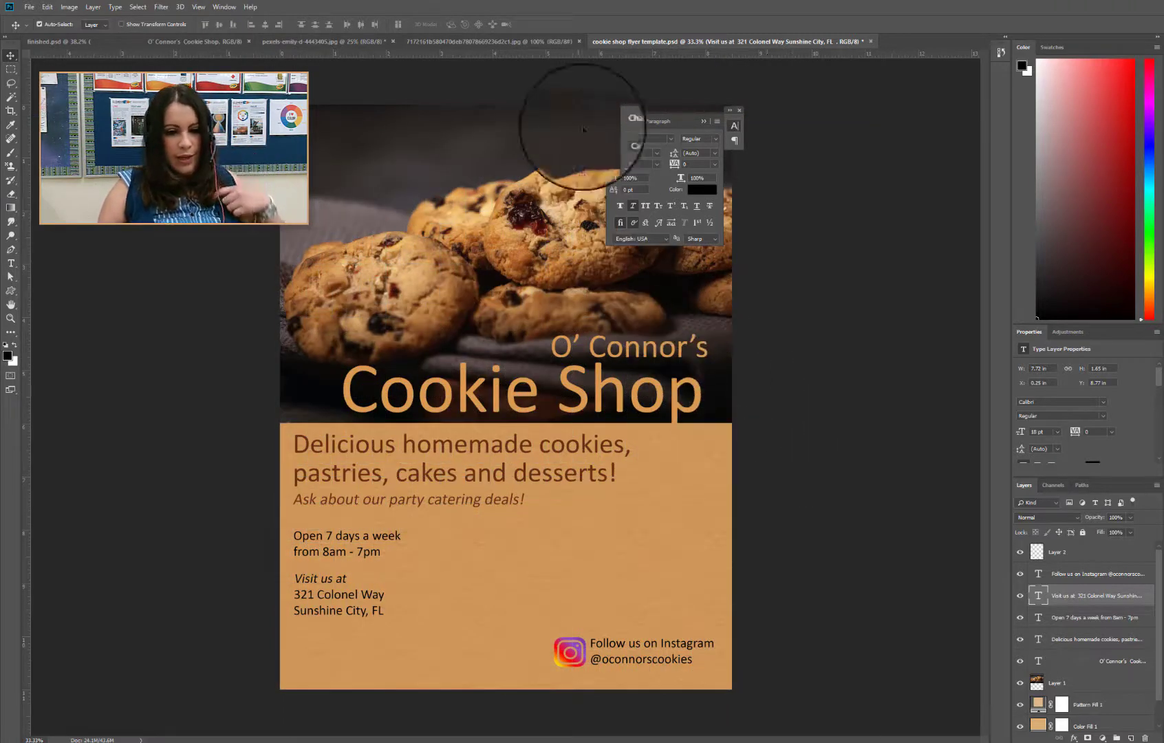
left_click(703, 122)
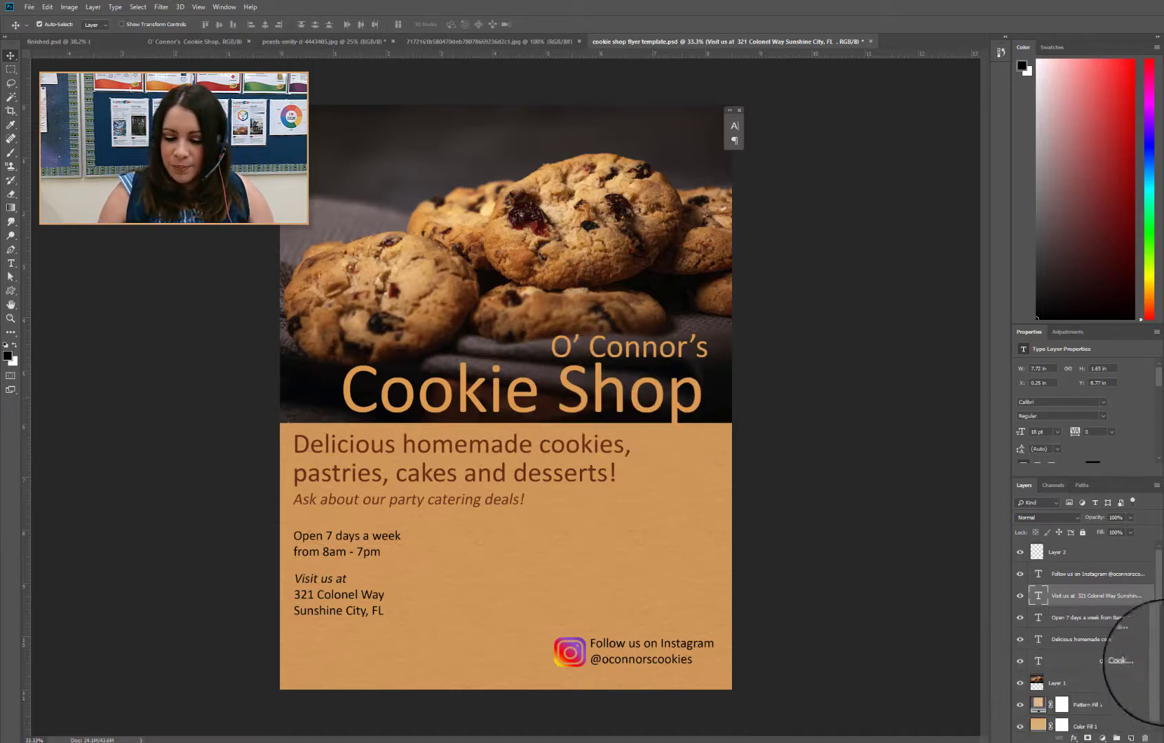
left_click(1143, 668)
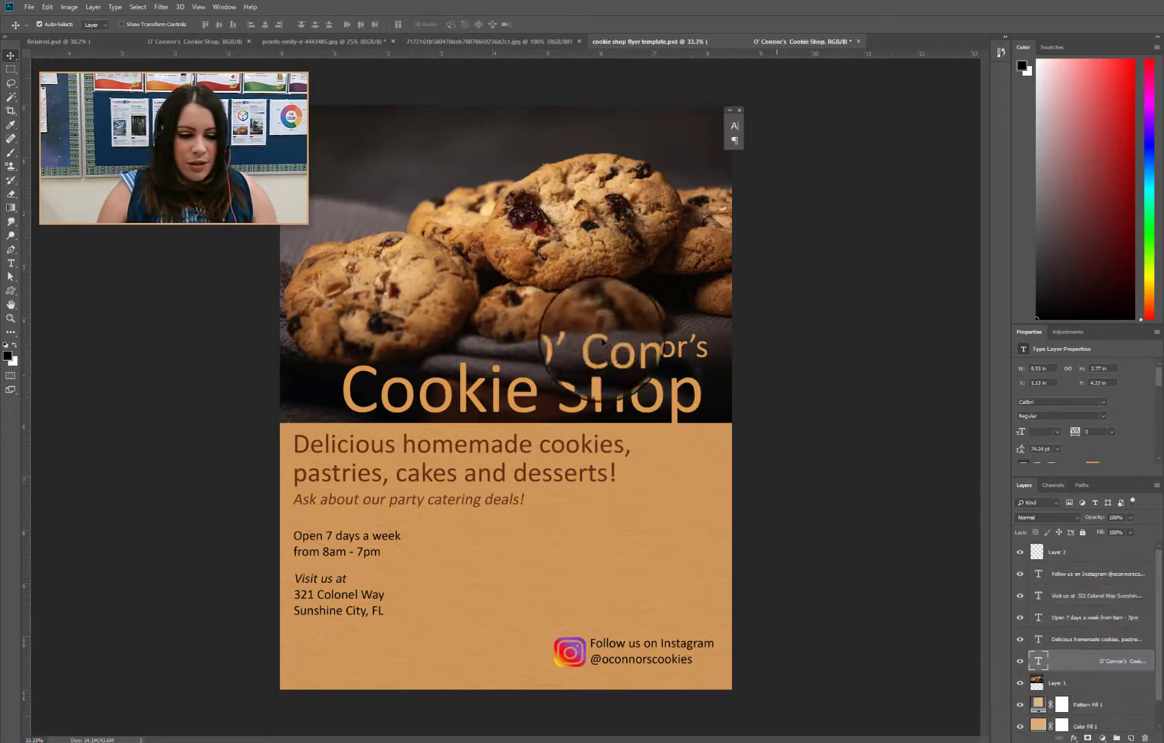
left_click(12, 264)
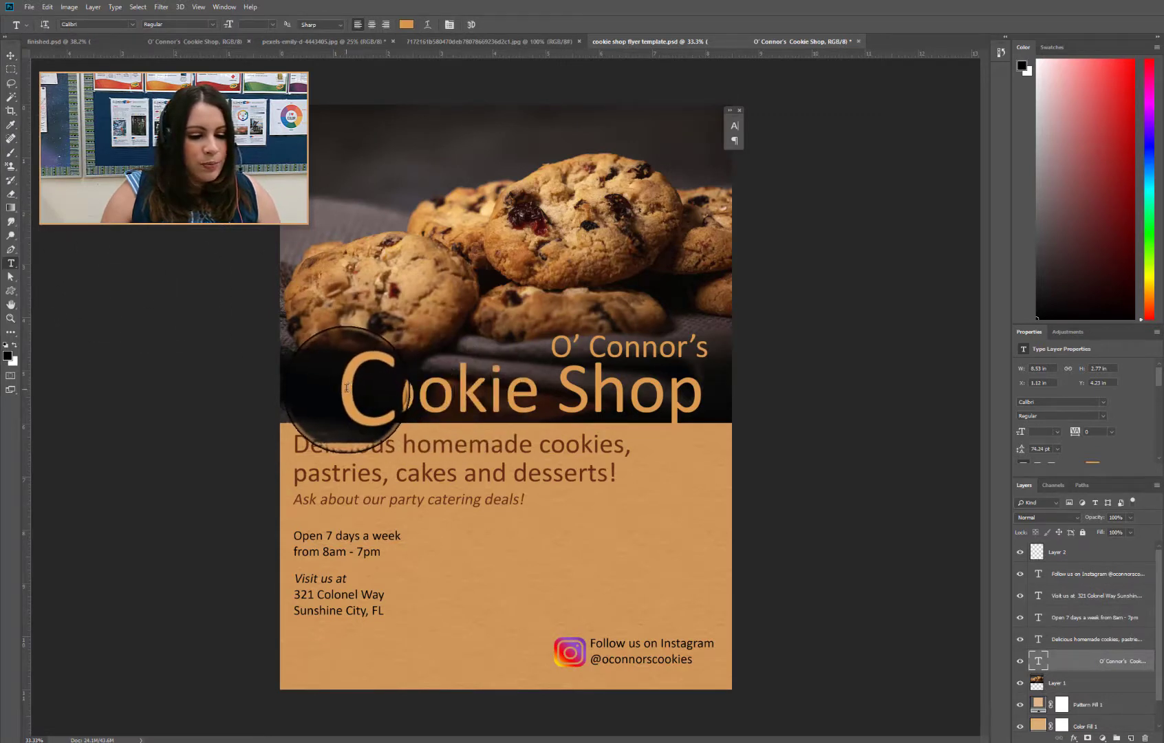
left_click_drag(346, 387, 746, 410)
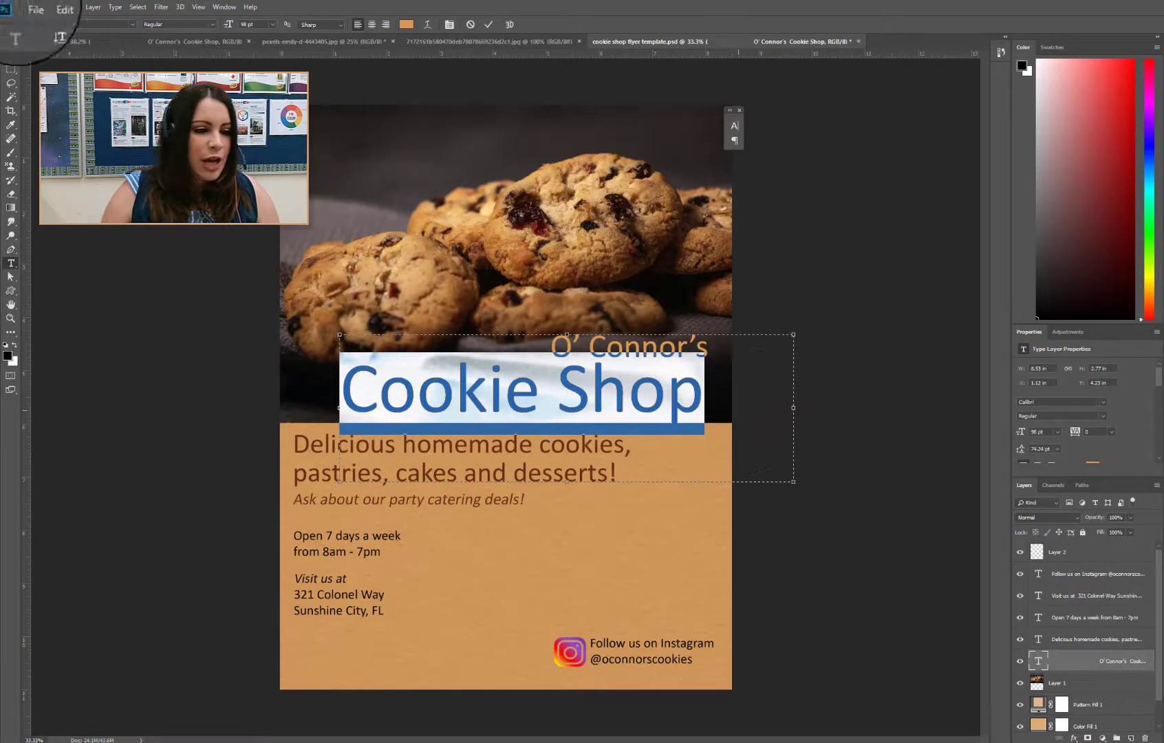
left_click(735, 127)
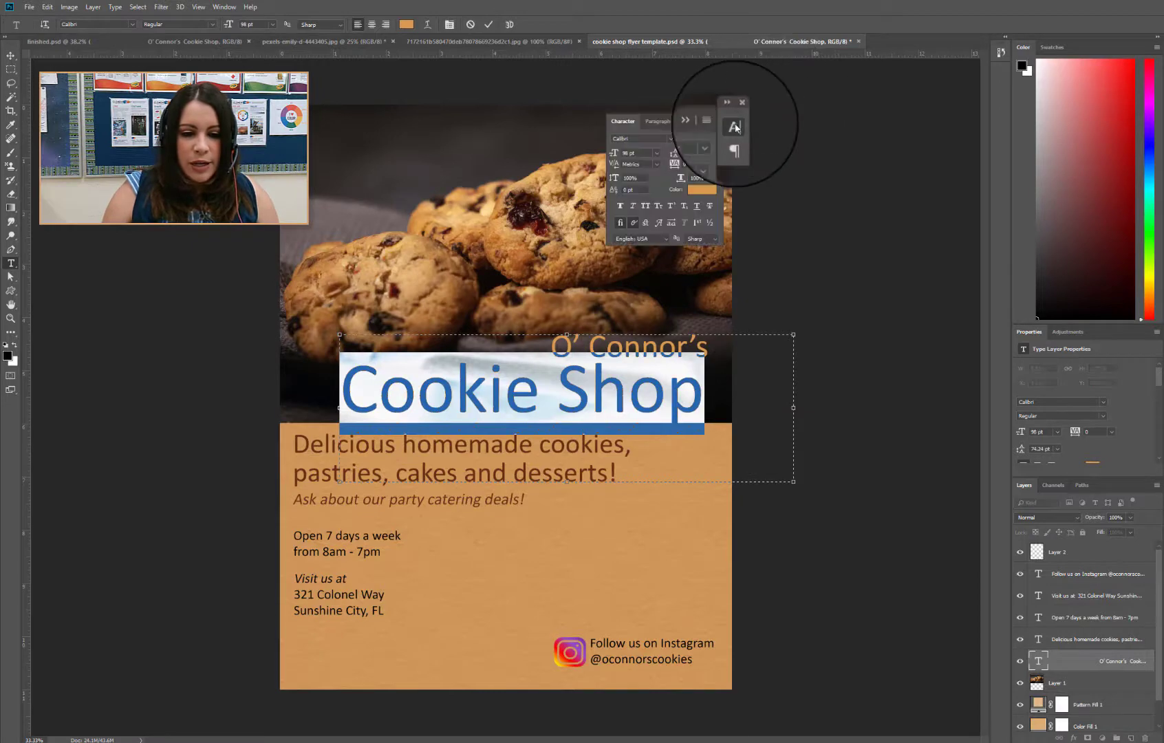
left_click(669, 141)
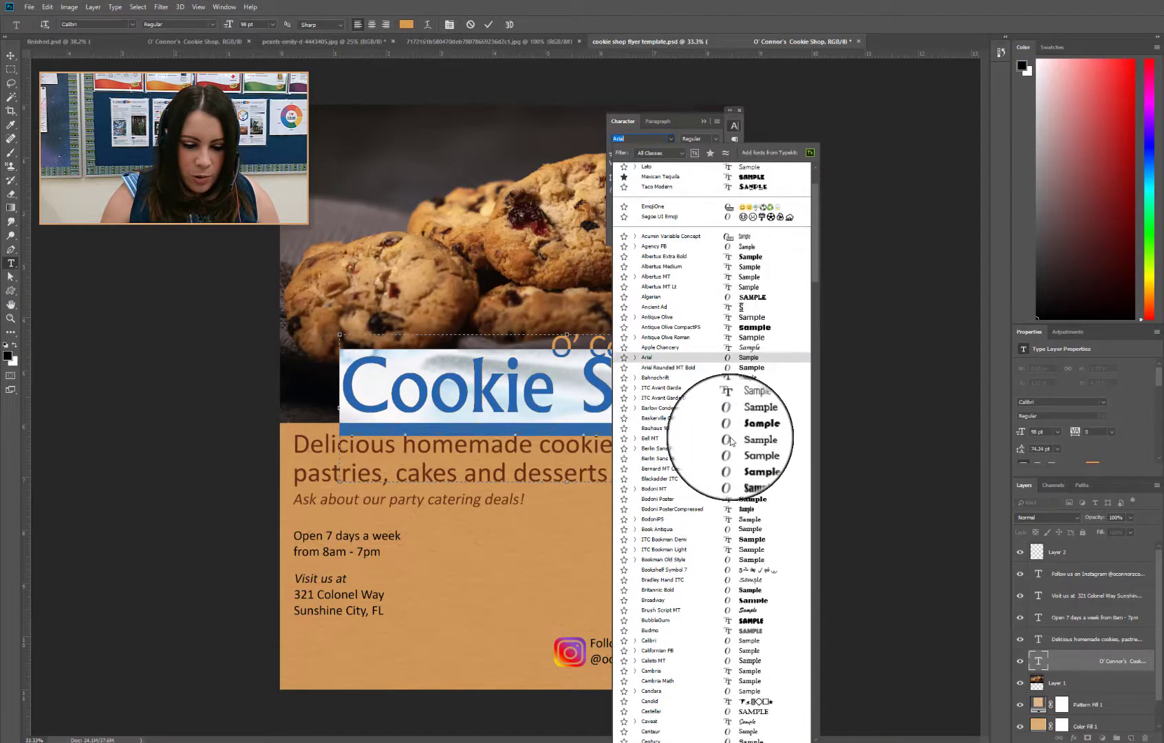
scroll(757, 550, "down", 3)
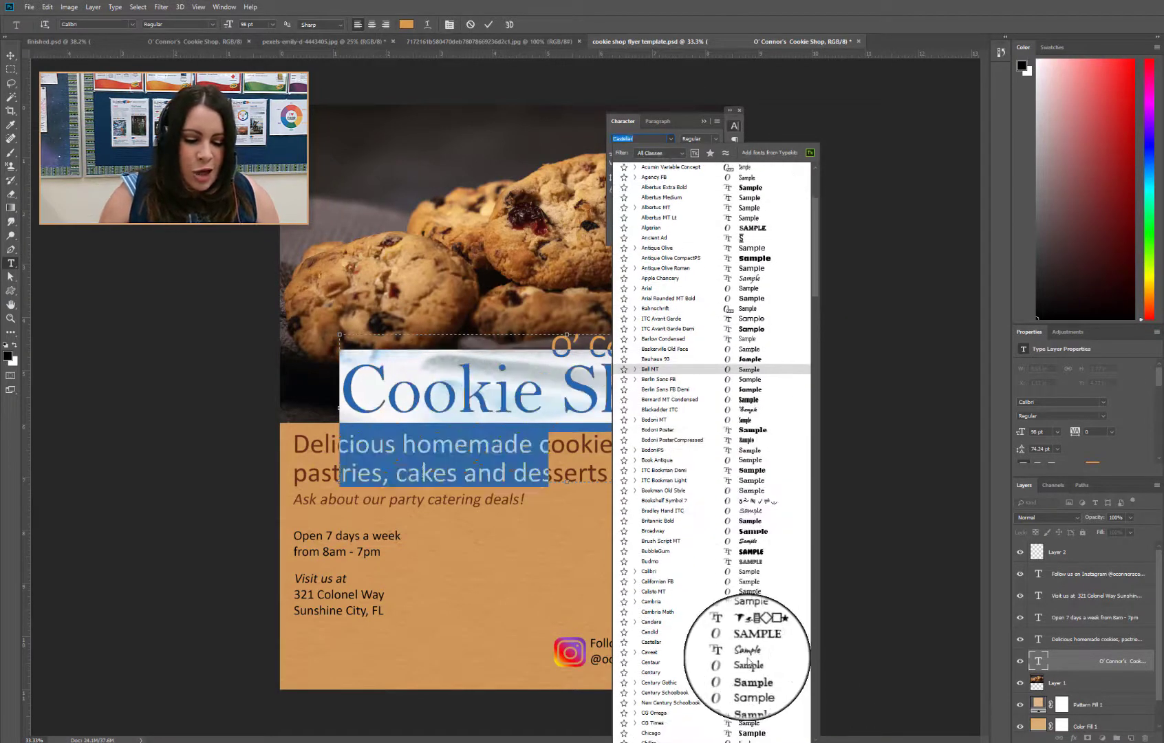
scroll(730, 681, "down", 2)
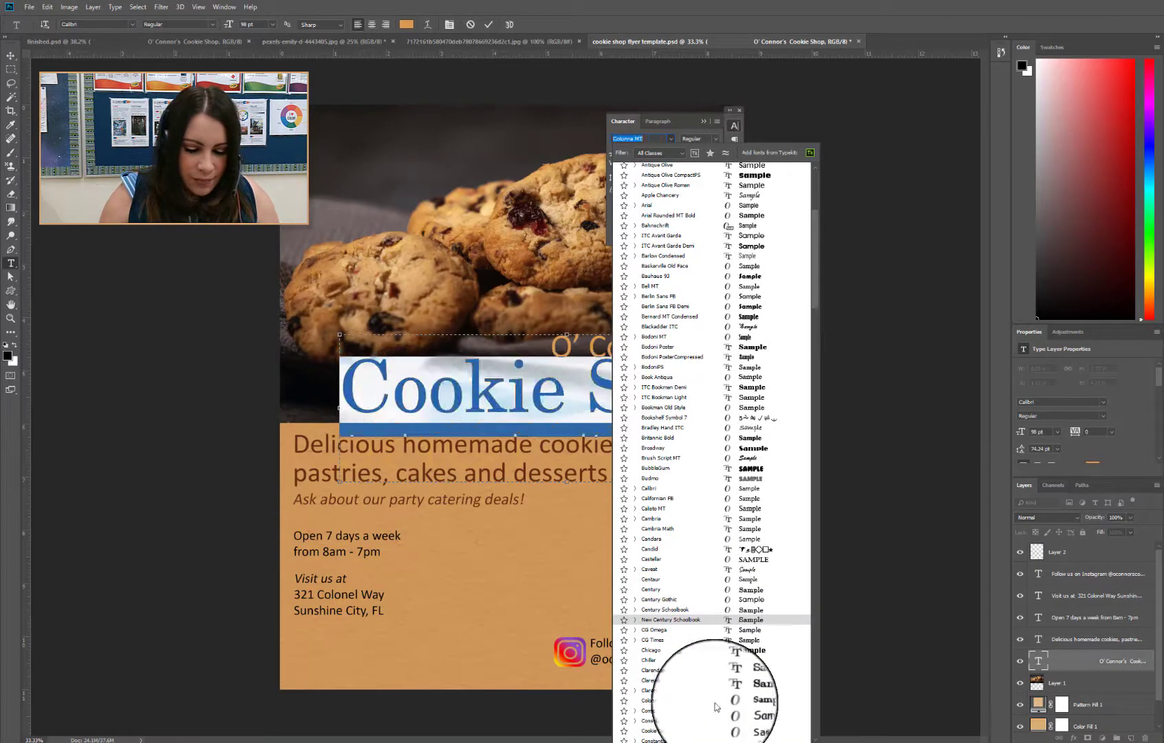
scroll(701, 715, "down", 1)
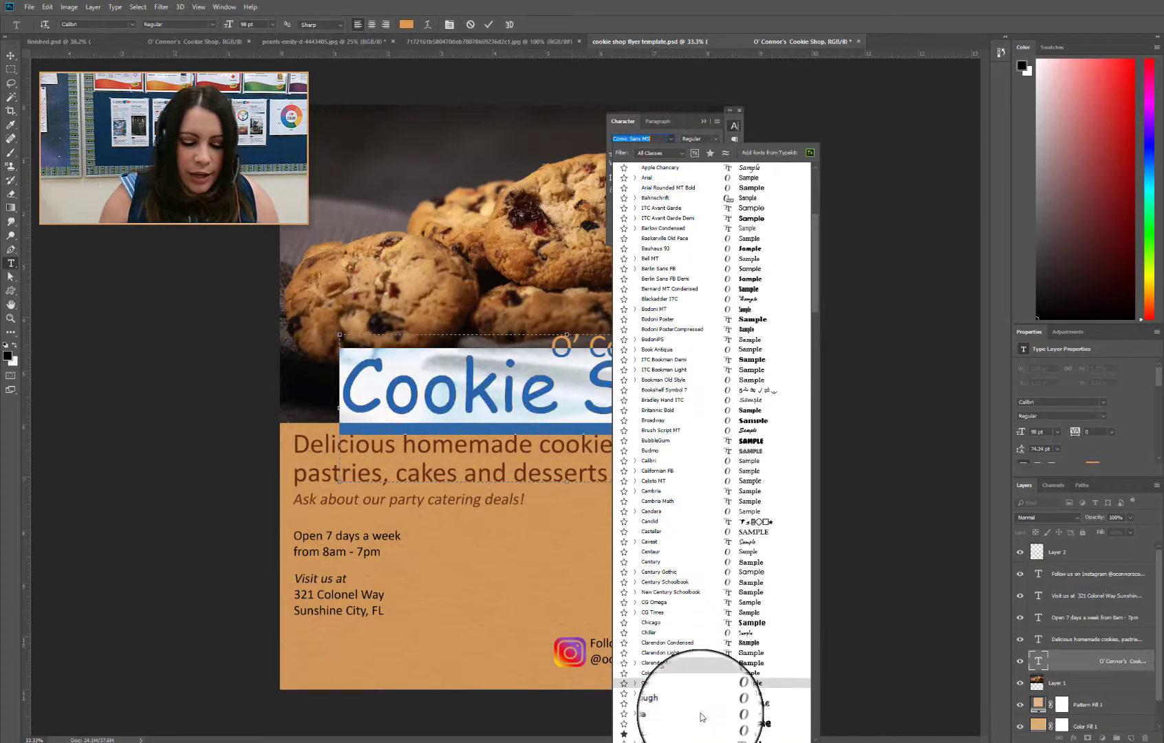
scroll(700, 713, "down", 1)
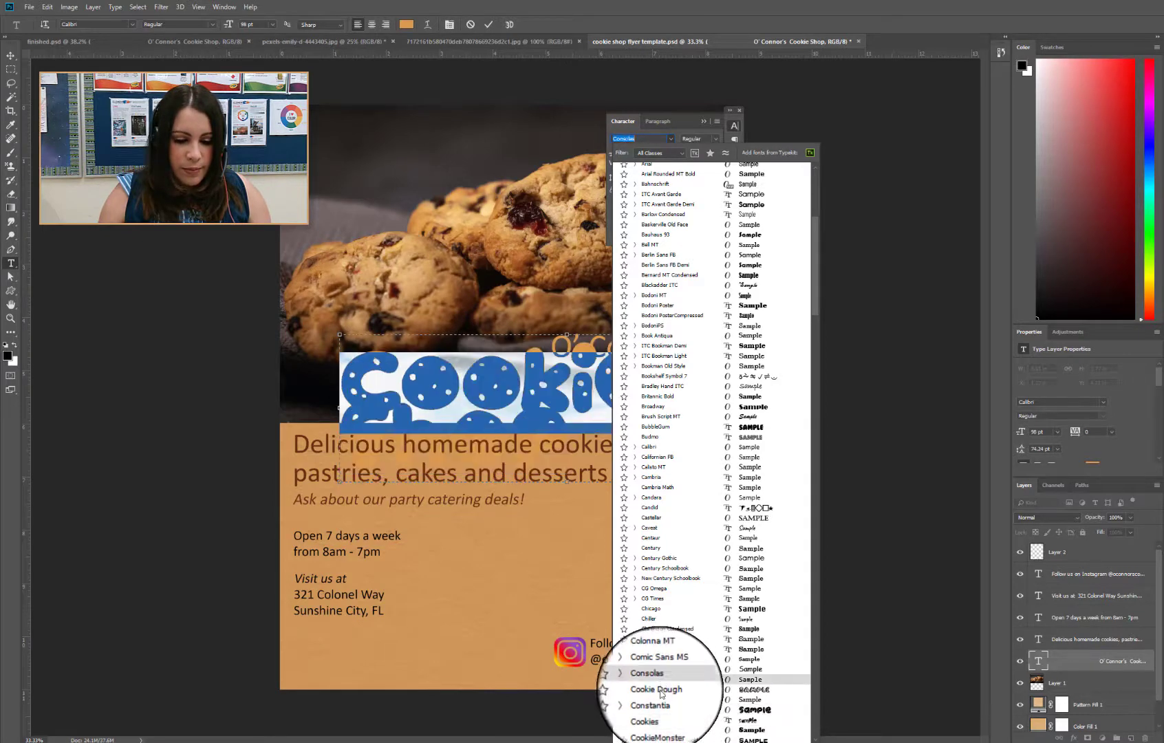
left_click(647, 709)
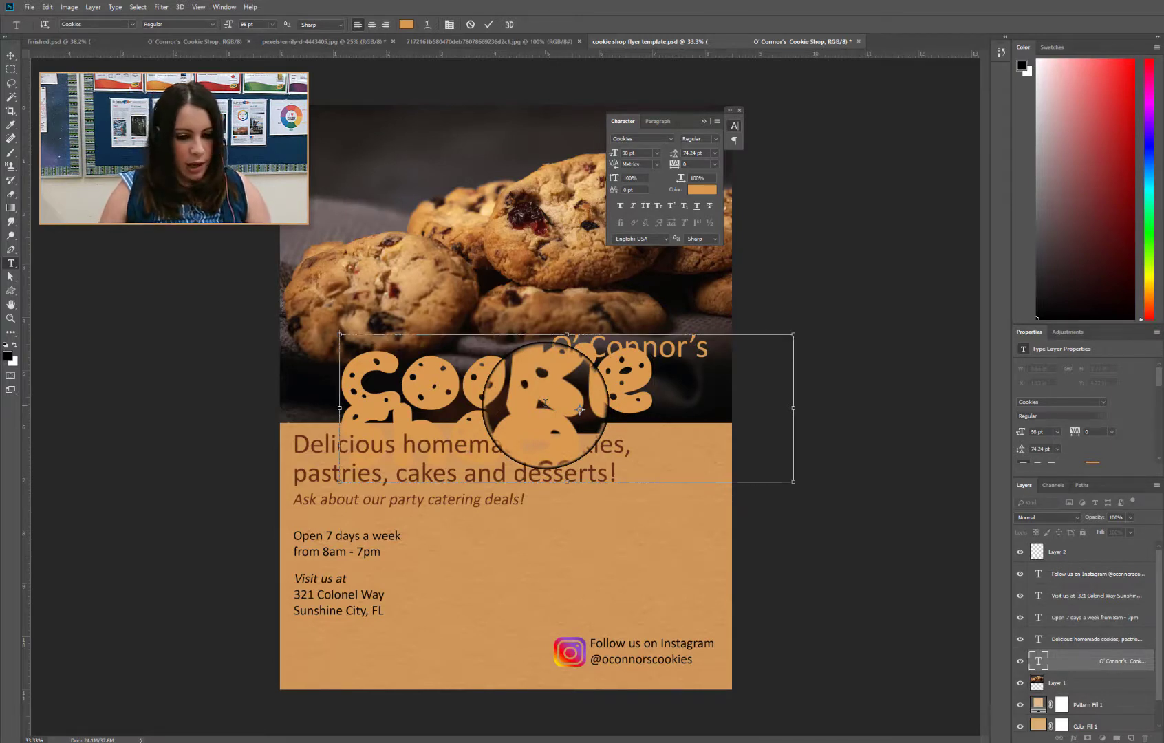
key("ctrl+a")
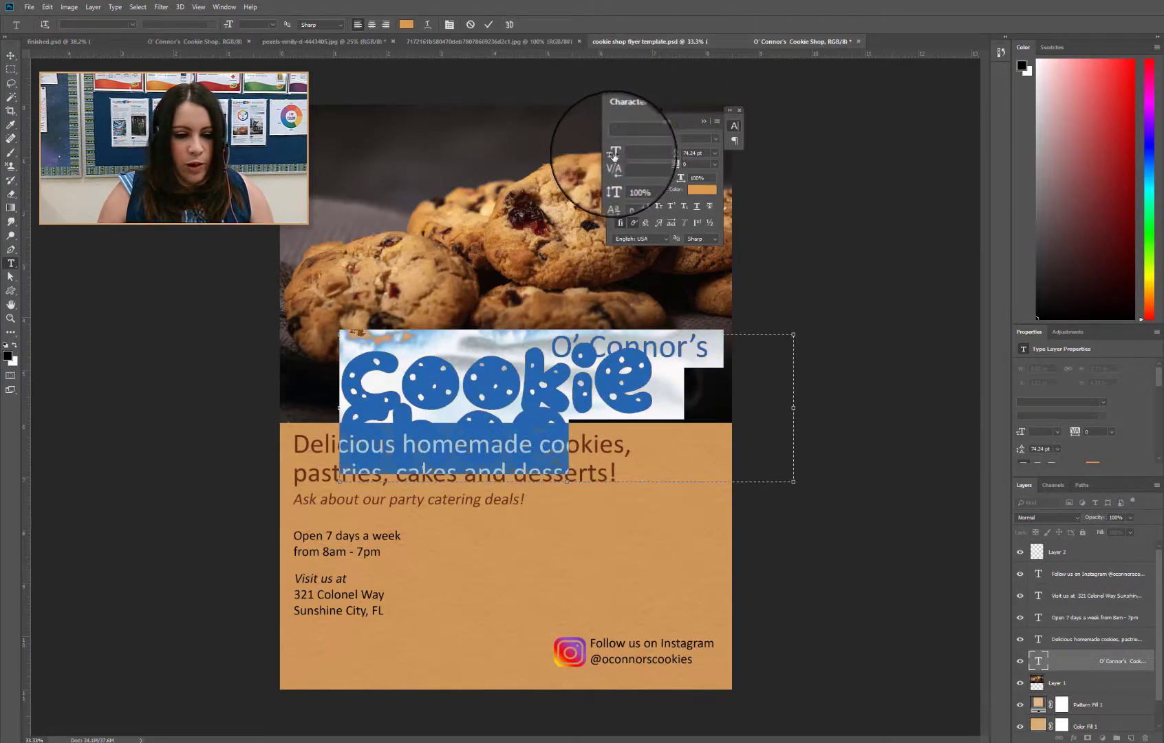
left_click(657, 152)
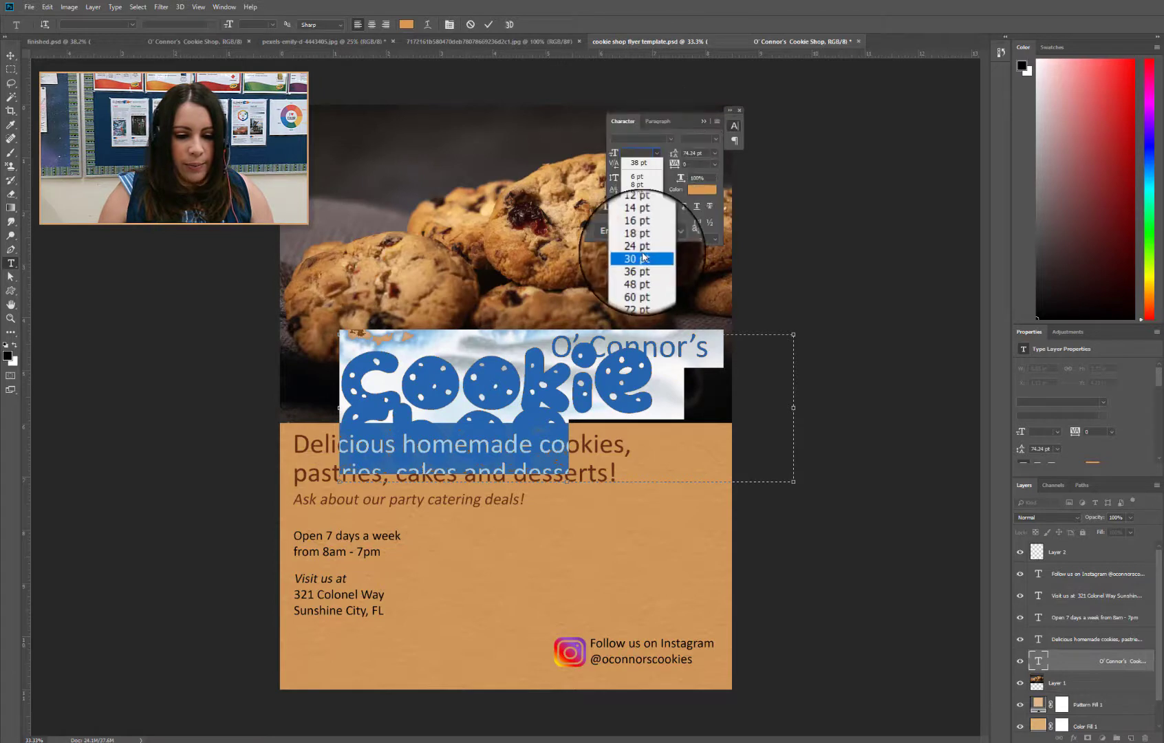
left_click(642, 246)
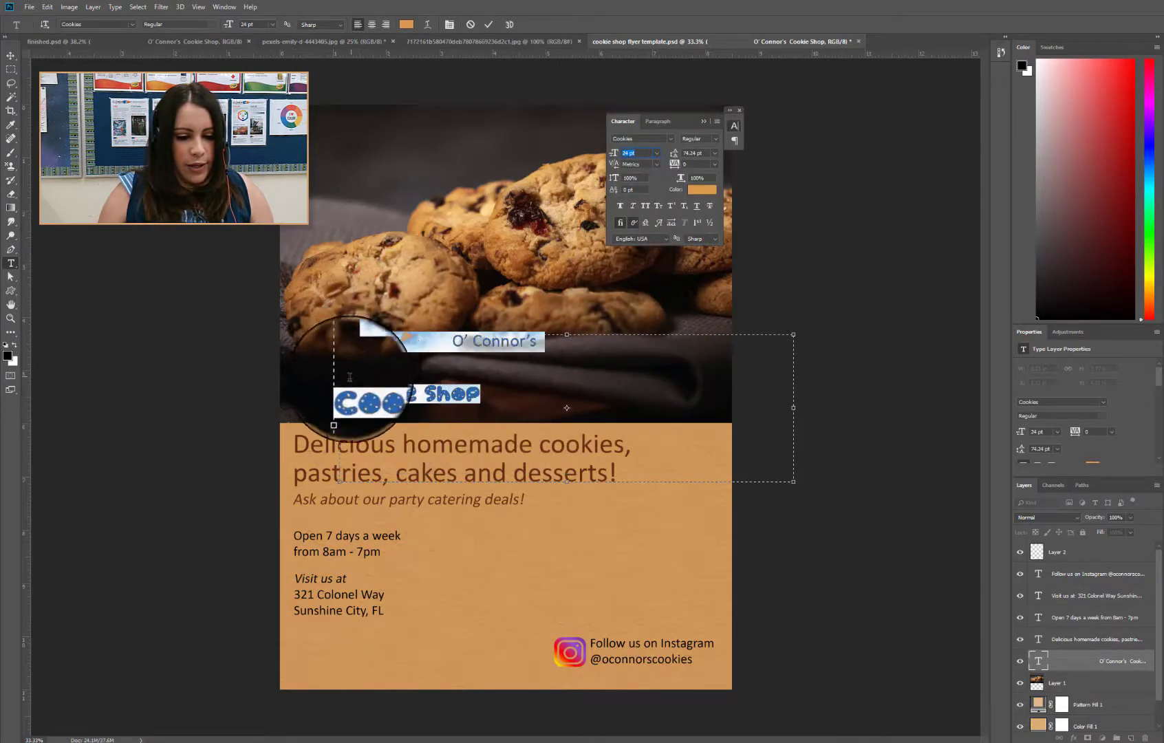
left_click_drag(350, 377, 517, 408)
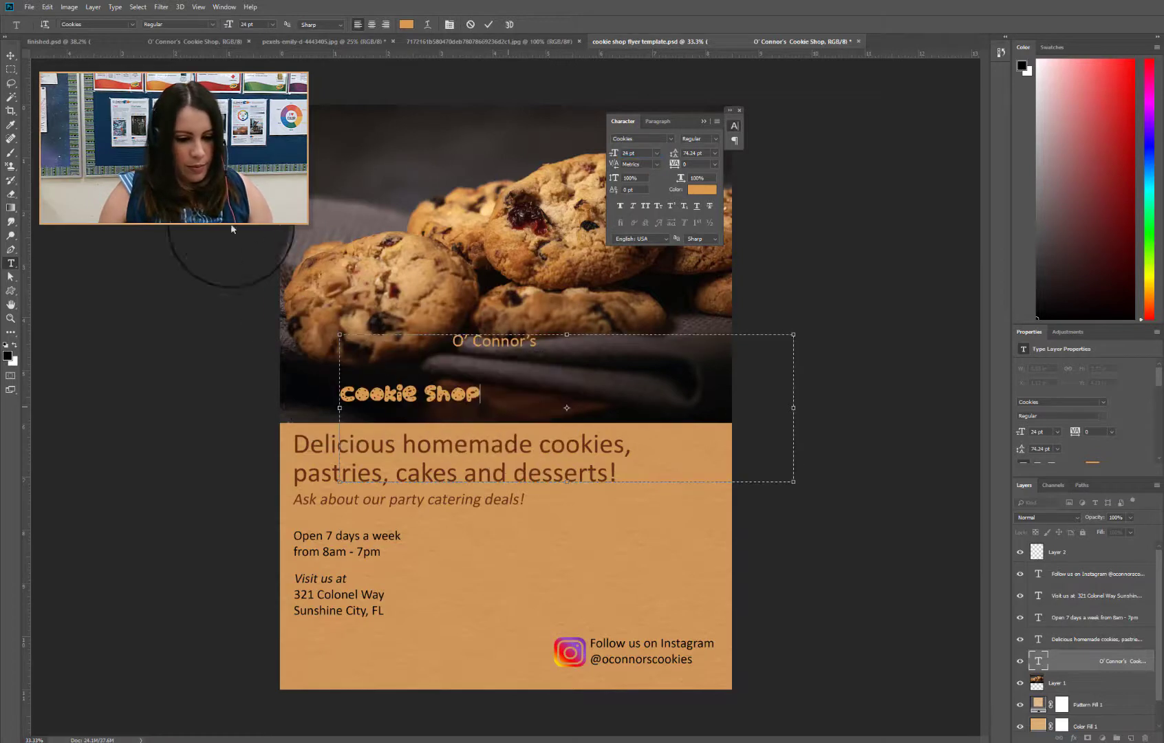
left_click(11, 55)
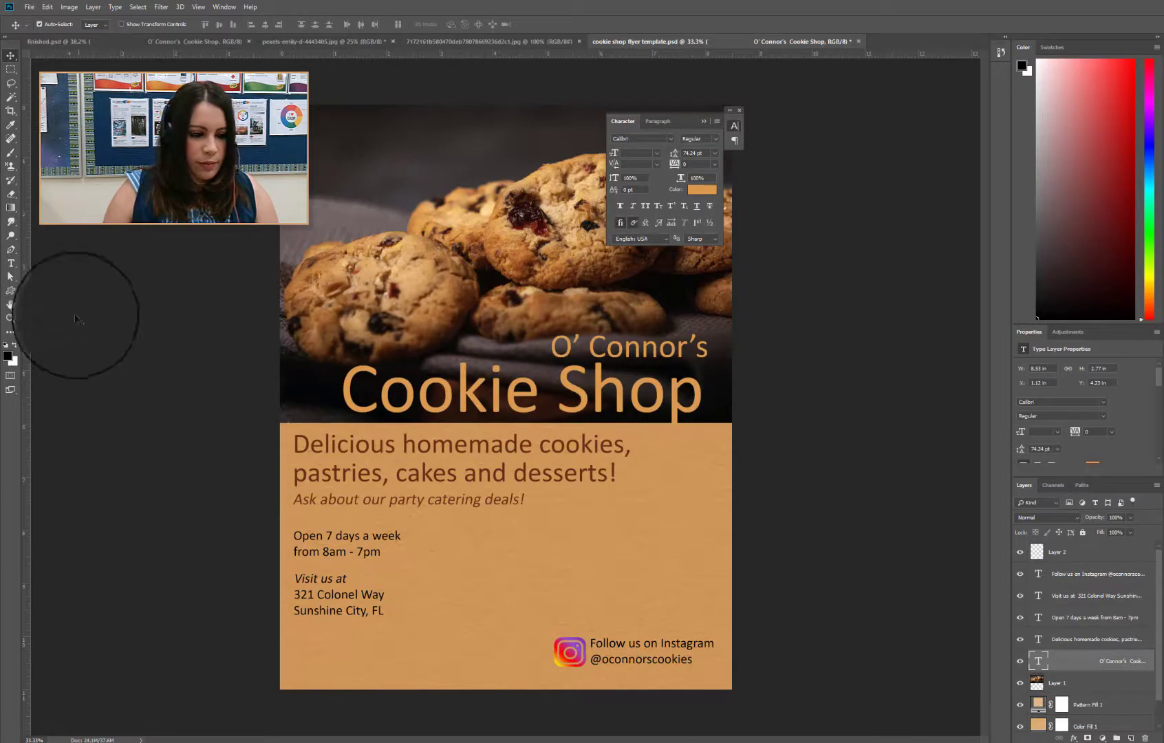
Set the "Cookie Shop" title line in the Cookies font at a smaller size that fits one line, and reposition the title block just above the tan area
left_click(11, 265)
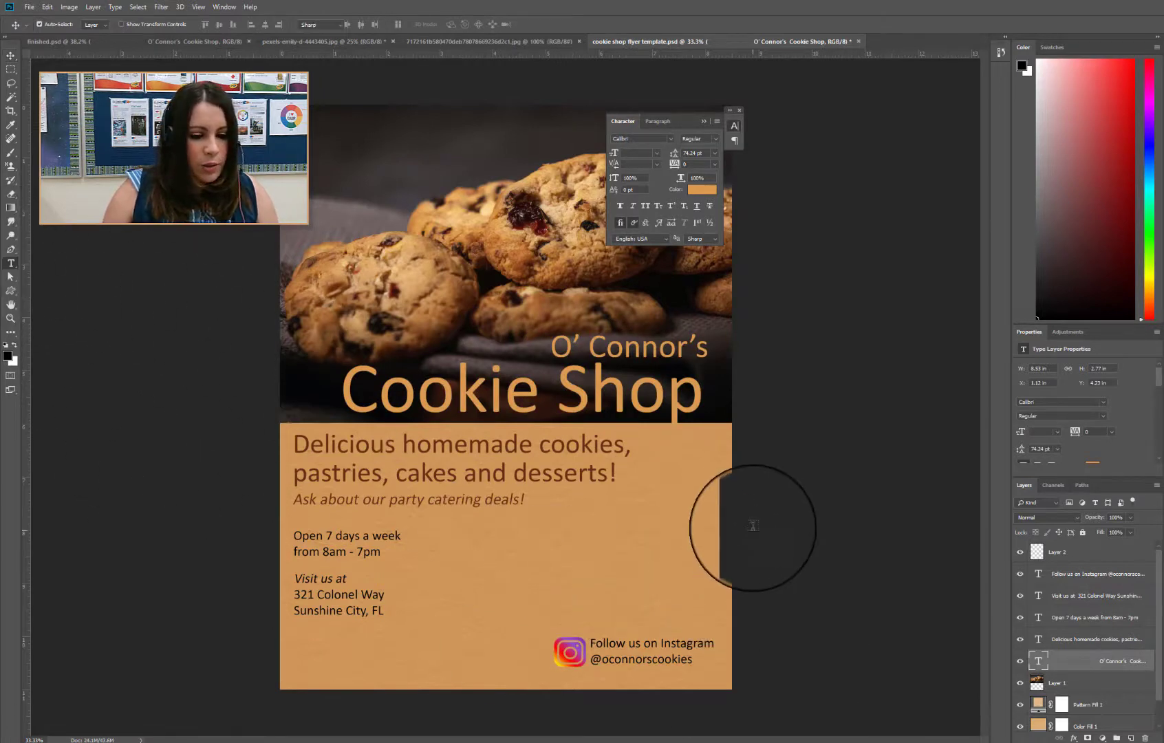
left_click(704, 398)
left_click_drag(703, 397, 338, 390)
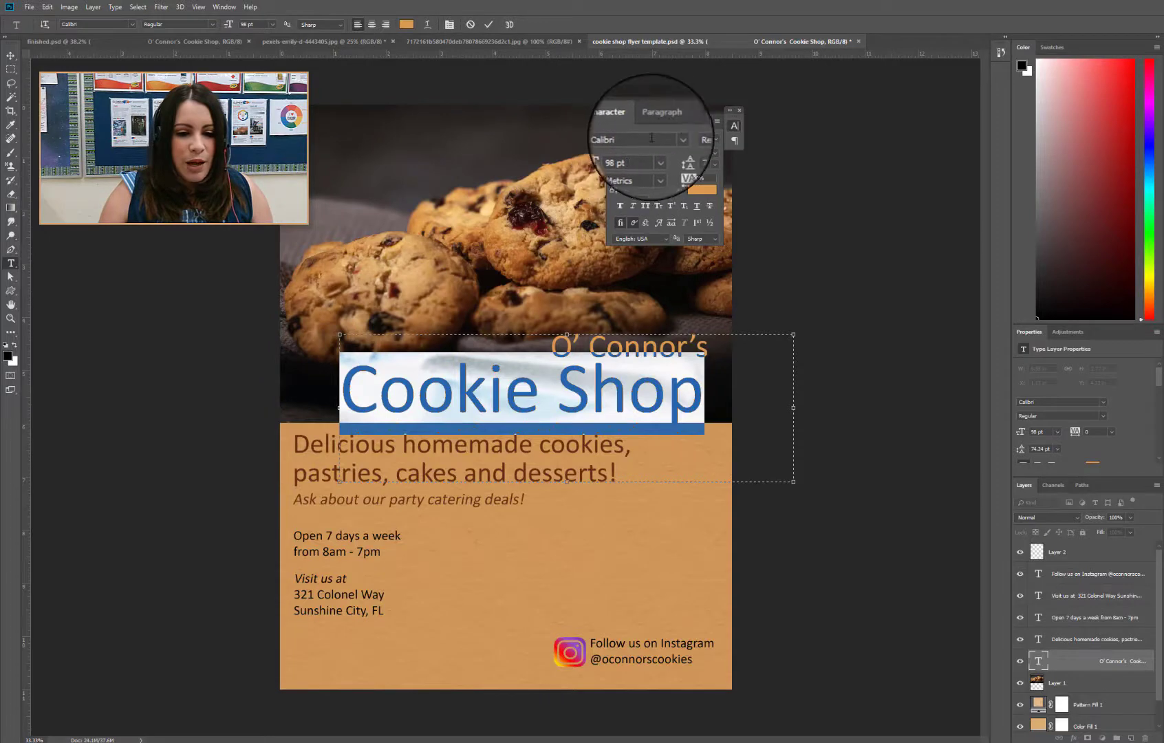
left_click(673, 138)
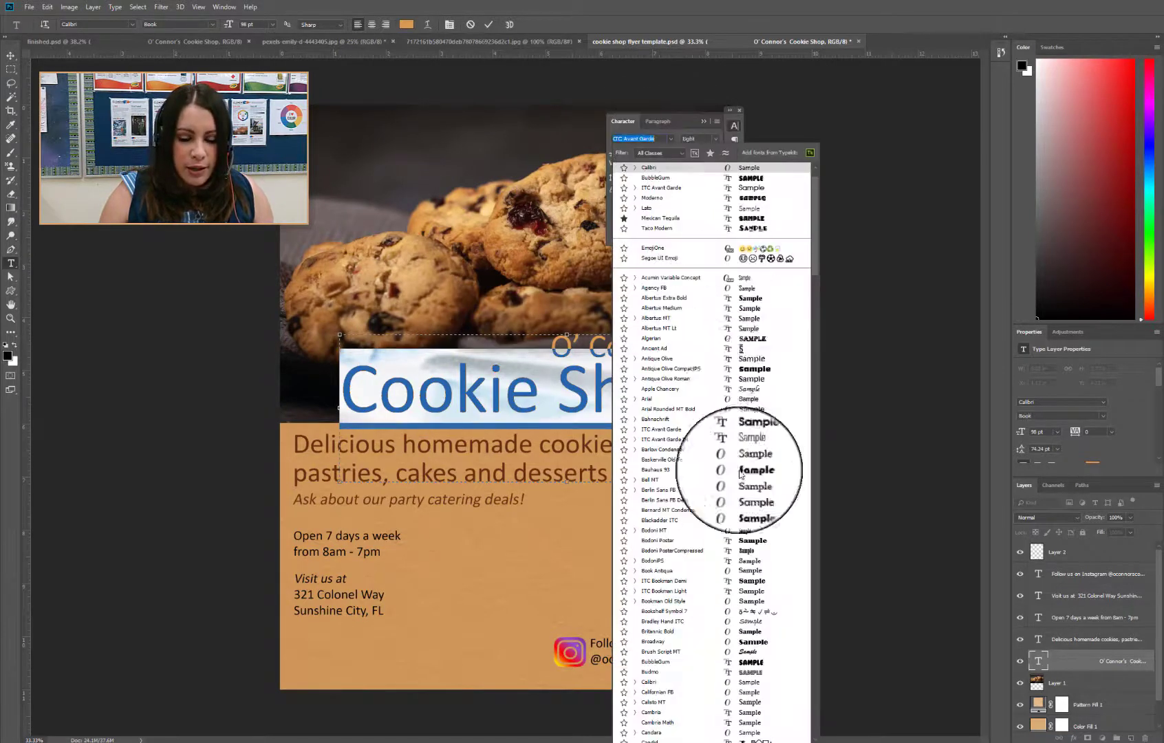
scroll(692, 628, "down", 1)
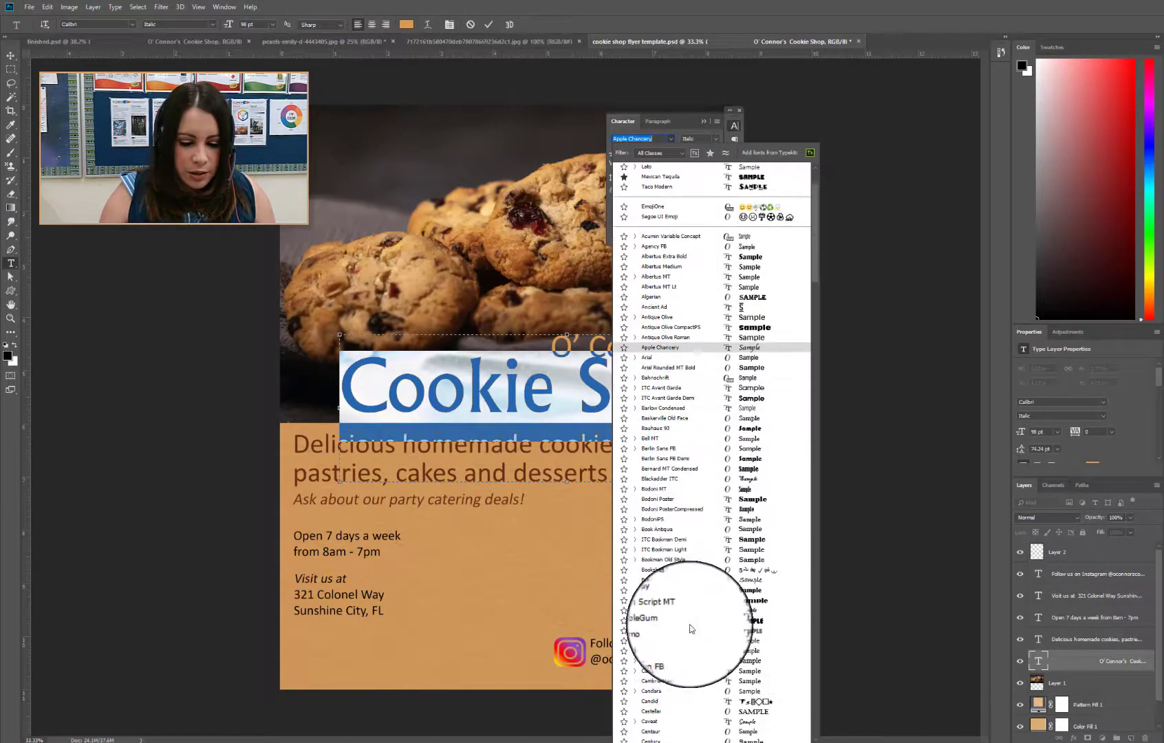
scroll(688, 633, "down", 2)
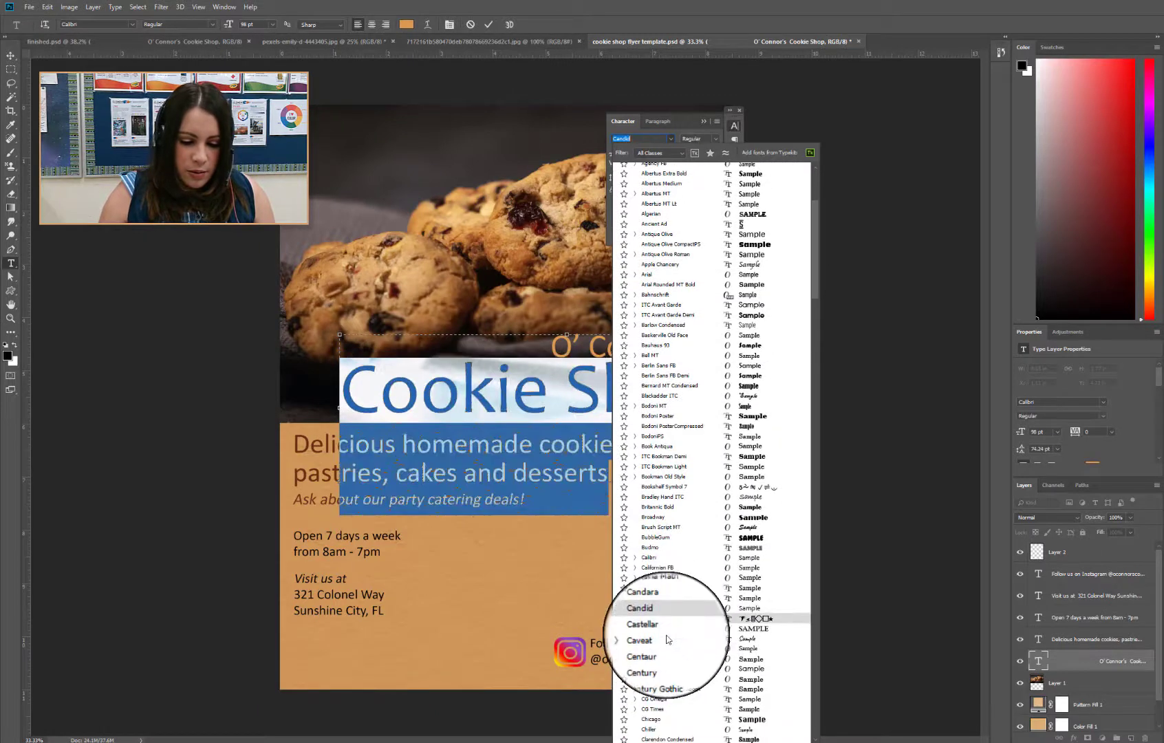
scroll(667, 640, "down", 1)
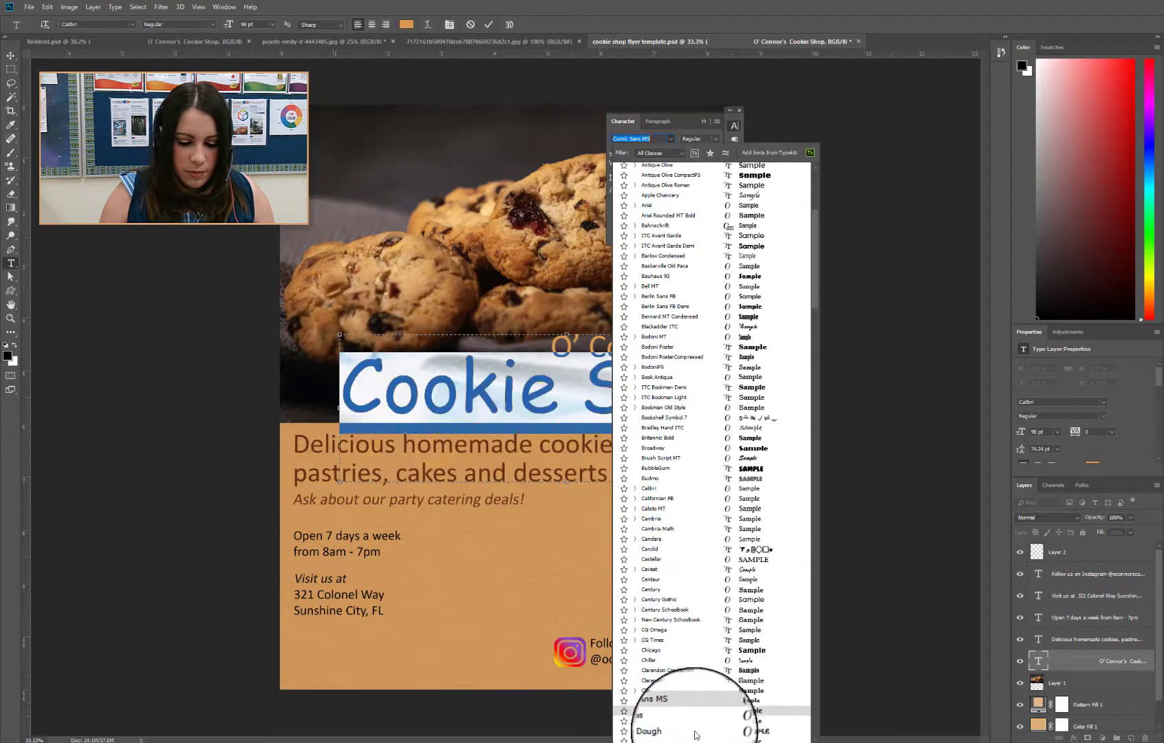
scroll(695, 733, "down", 1)
left_click(696, 733)
left_click_drag(614, 408, 618, 408)
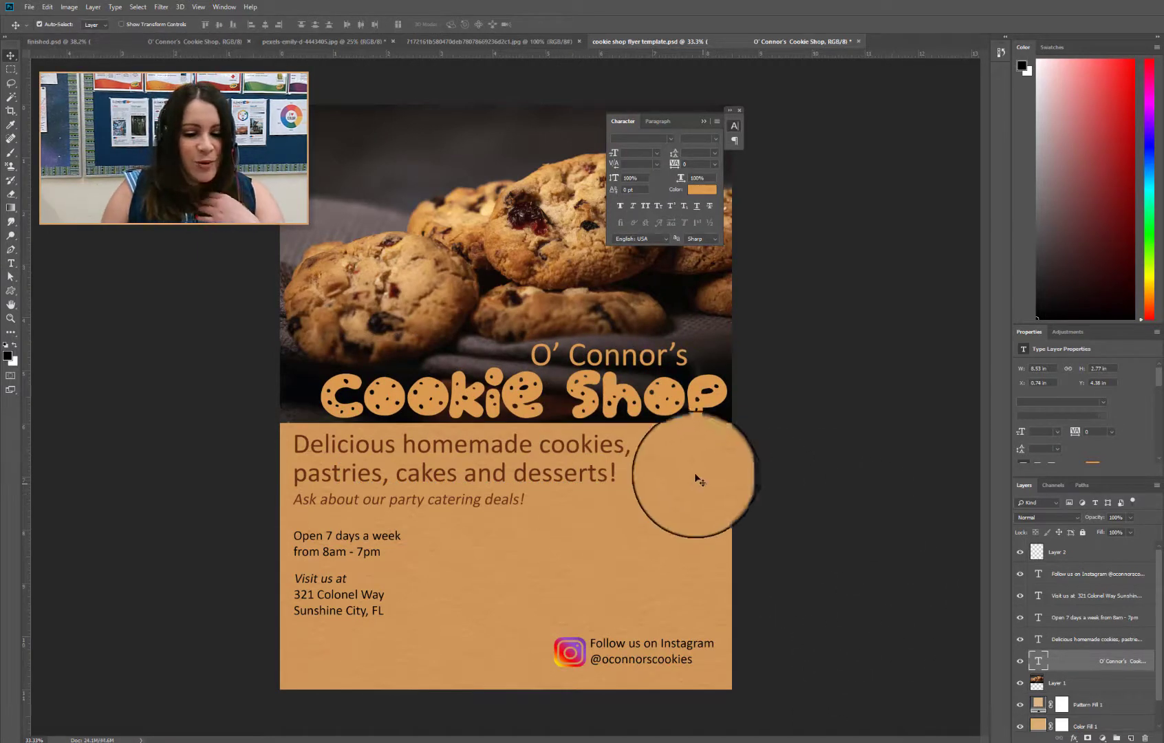
left_click_drag(688, 392, 686, 398)
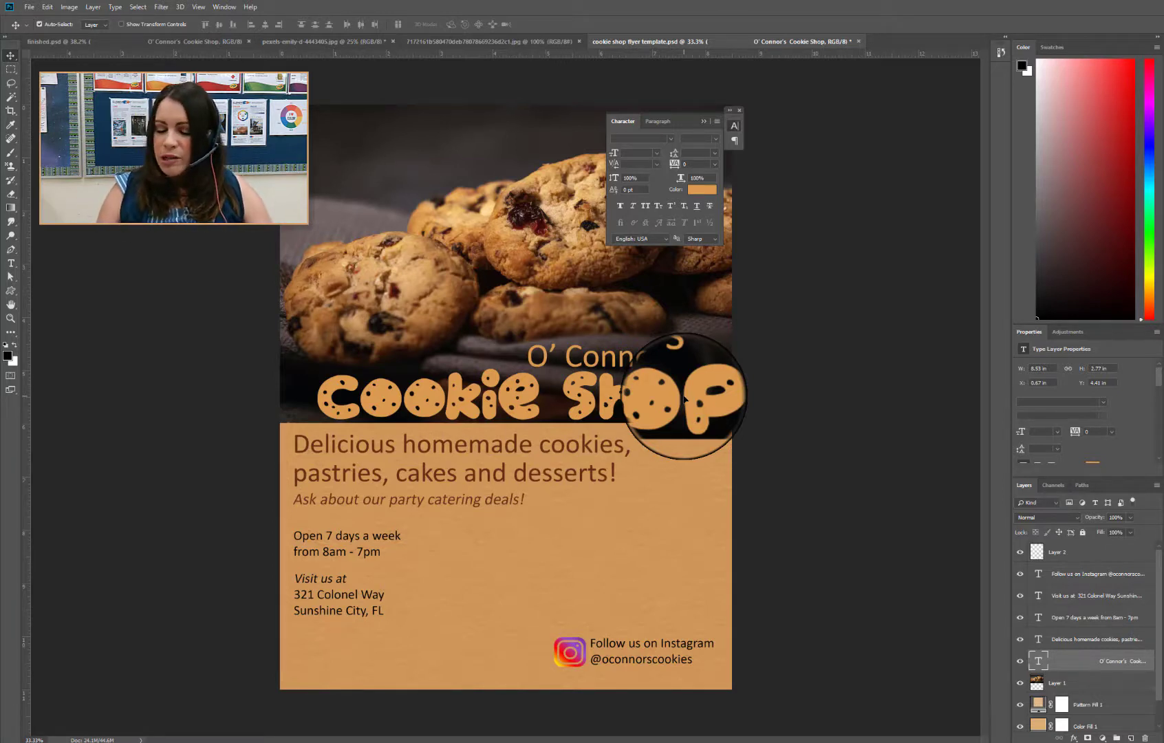
Change the font of the whole "Delicious homemade cookies" text block, including the party catering line, to Dosis
left_click(1142, 644)
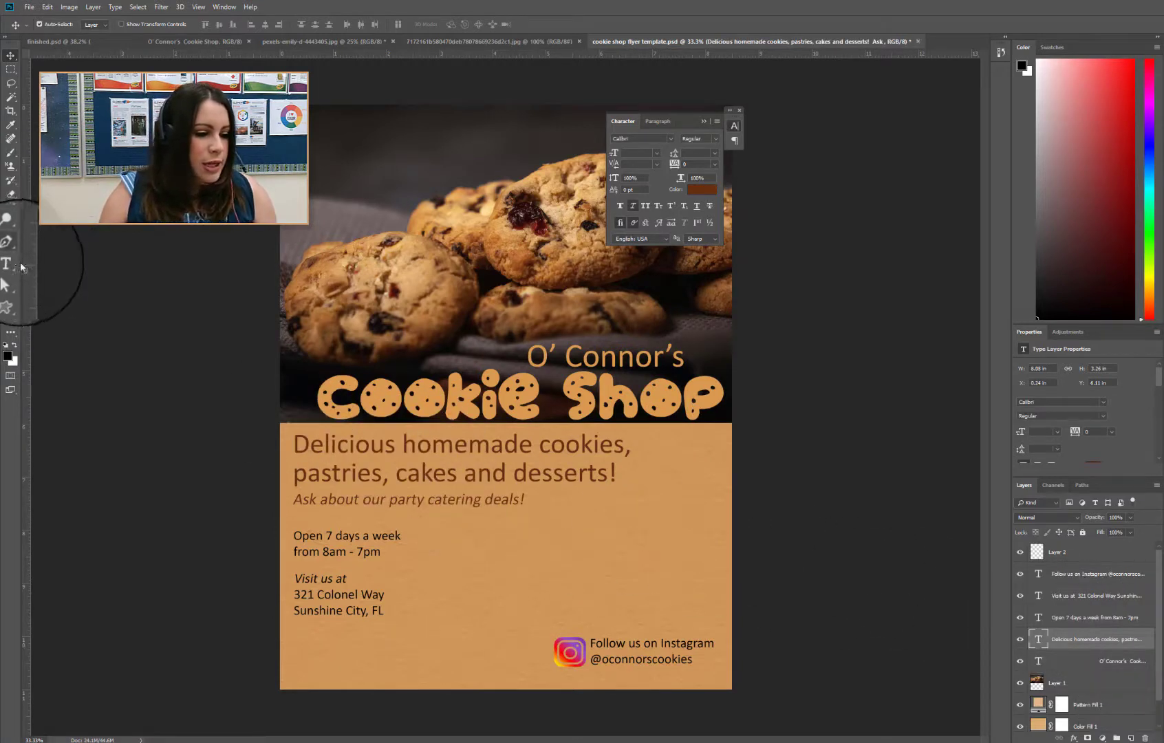
left_click(11, 264)
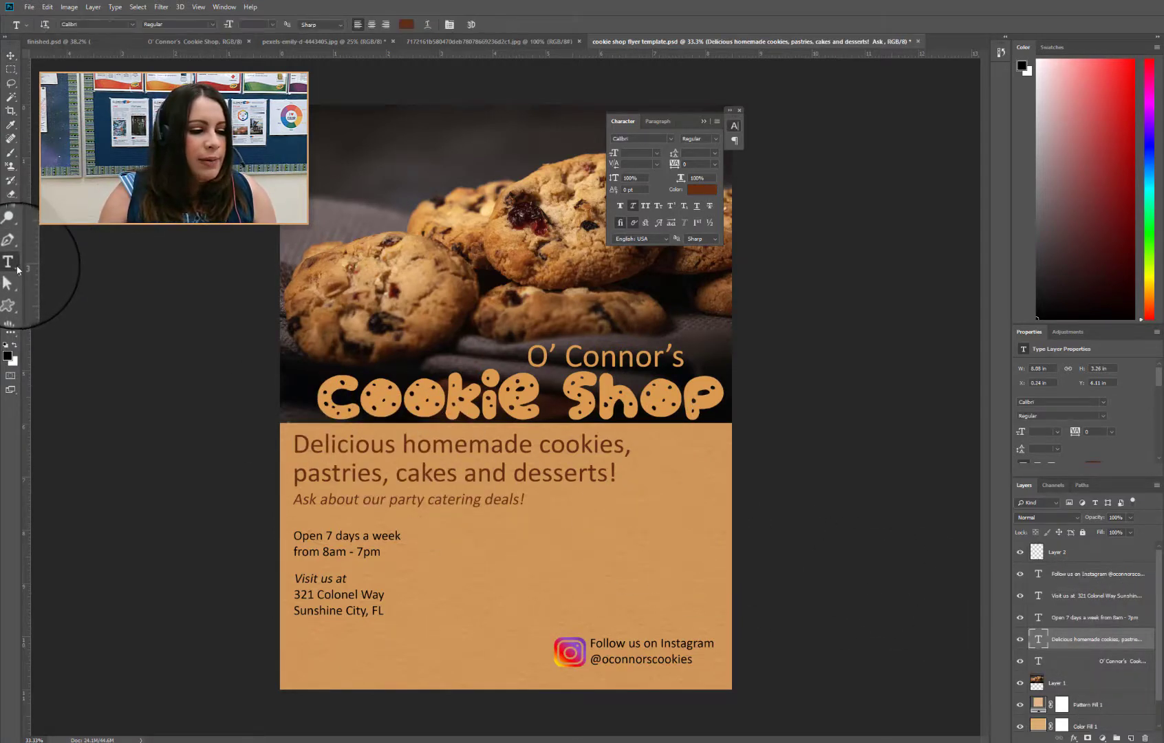
left_click(458, 449)
key("ctrl+a")
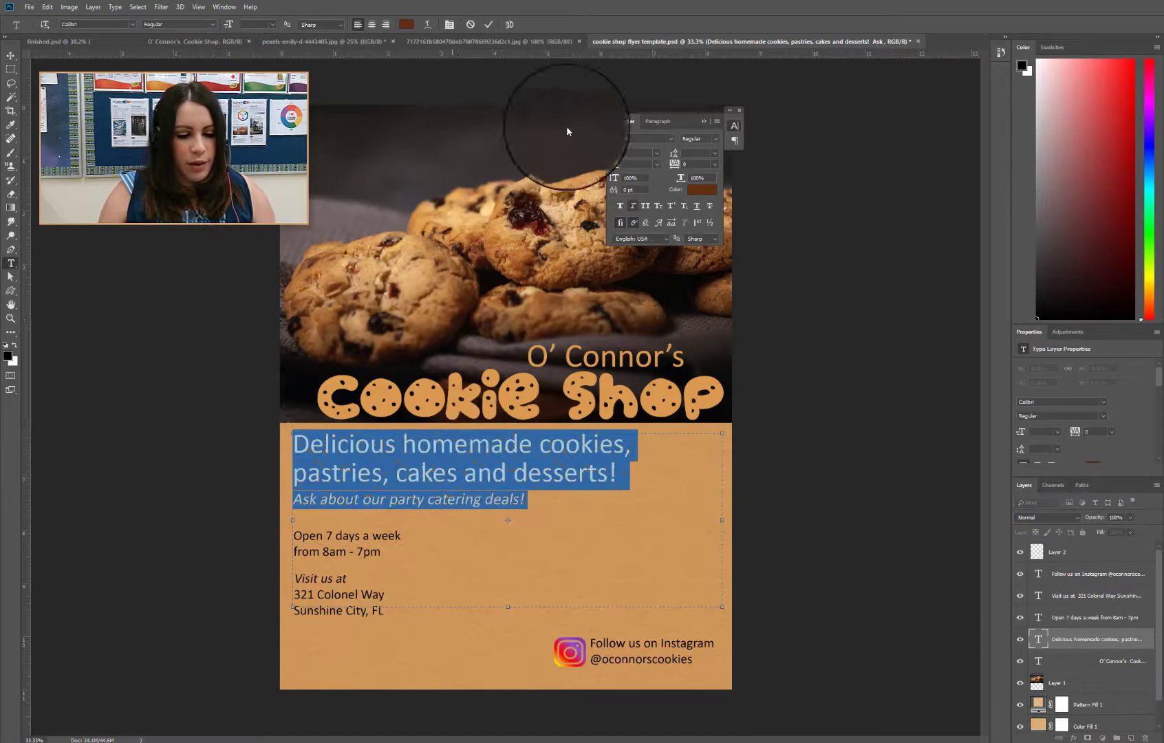
left_click(672, 138)
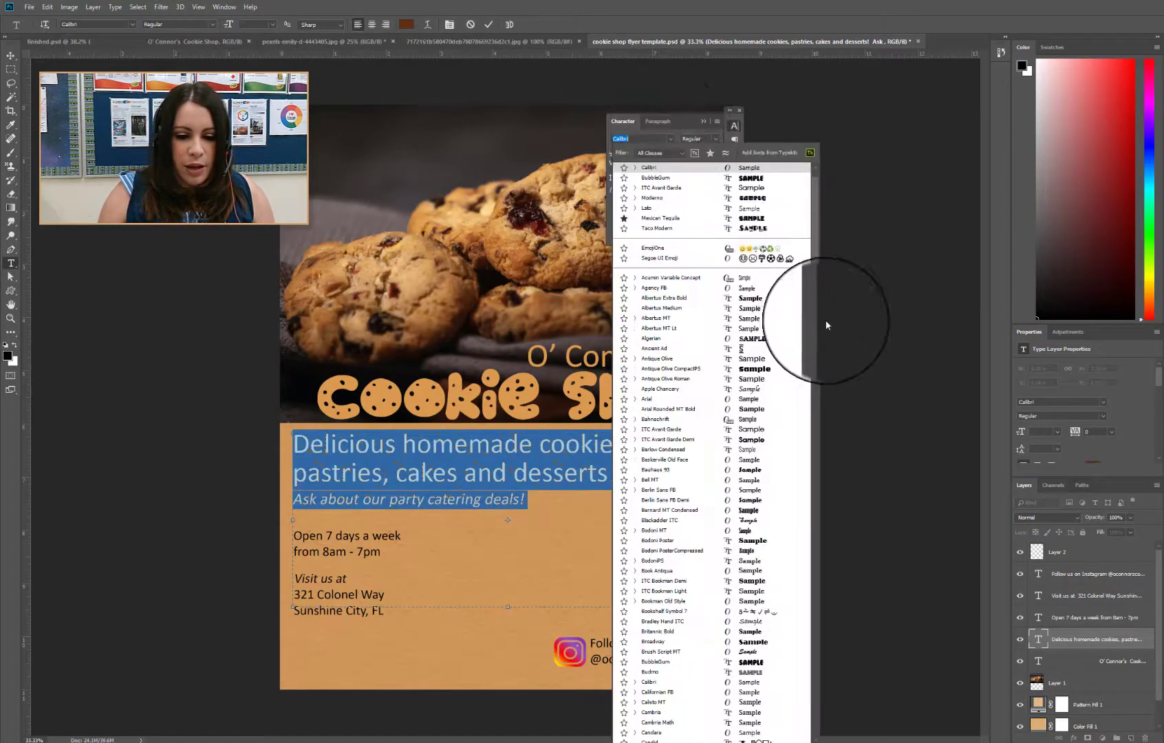
scroll(797, 372, "up", 1)
key("Up")
key("Up")
key("Up")
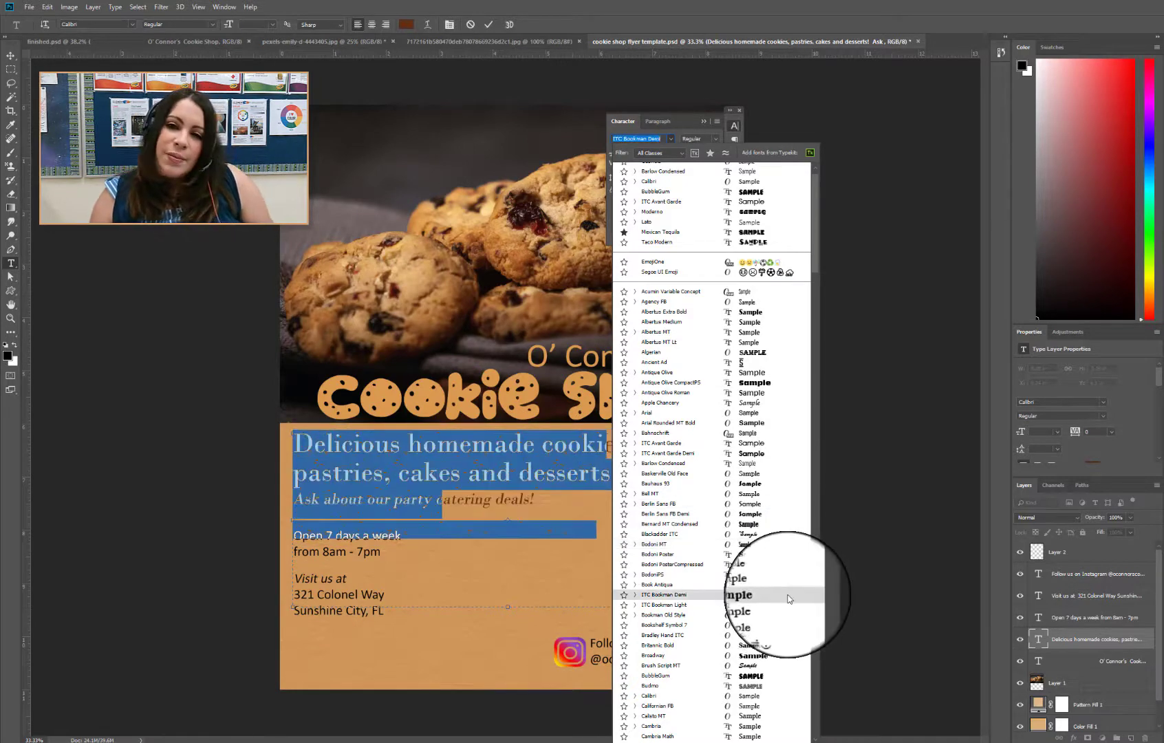
scroll(781, 623, "down", 1)
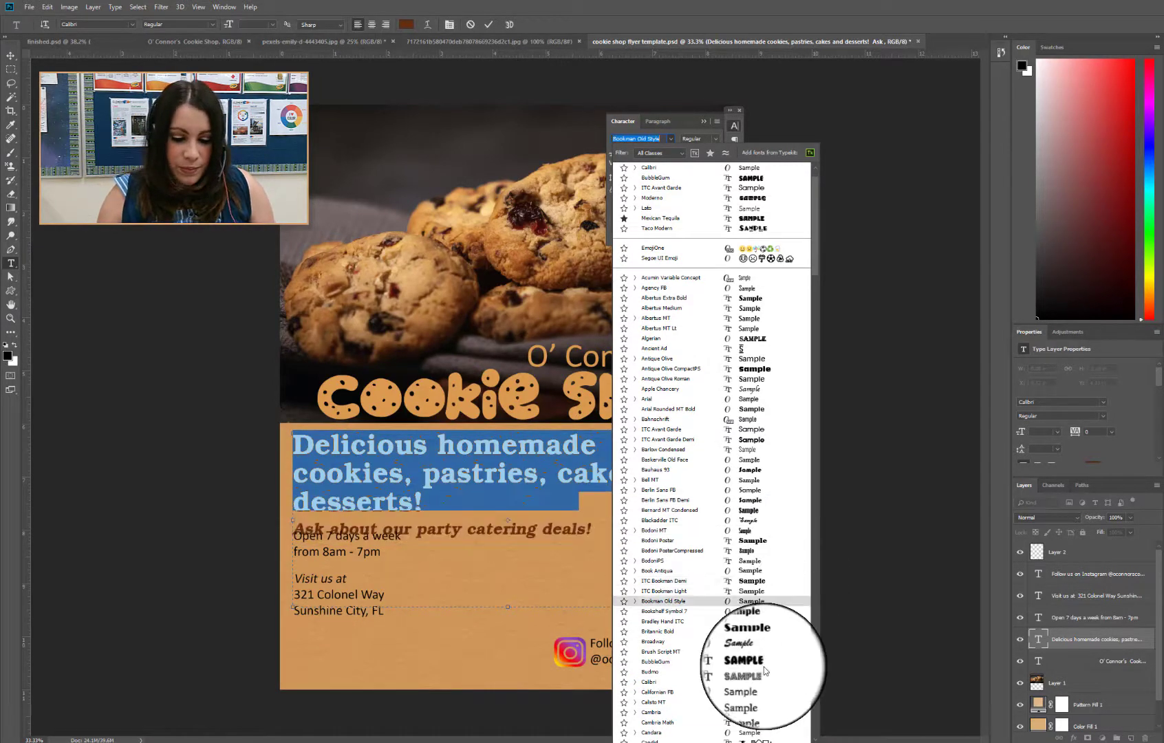
key("Escape")
key("v")
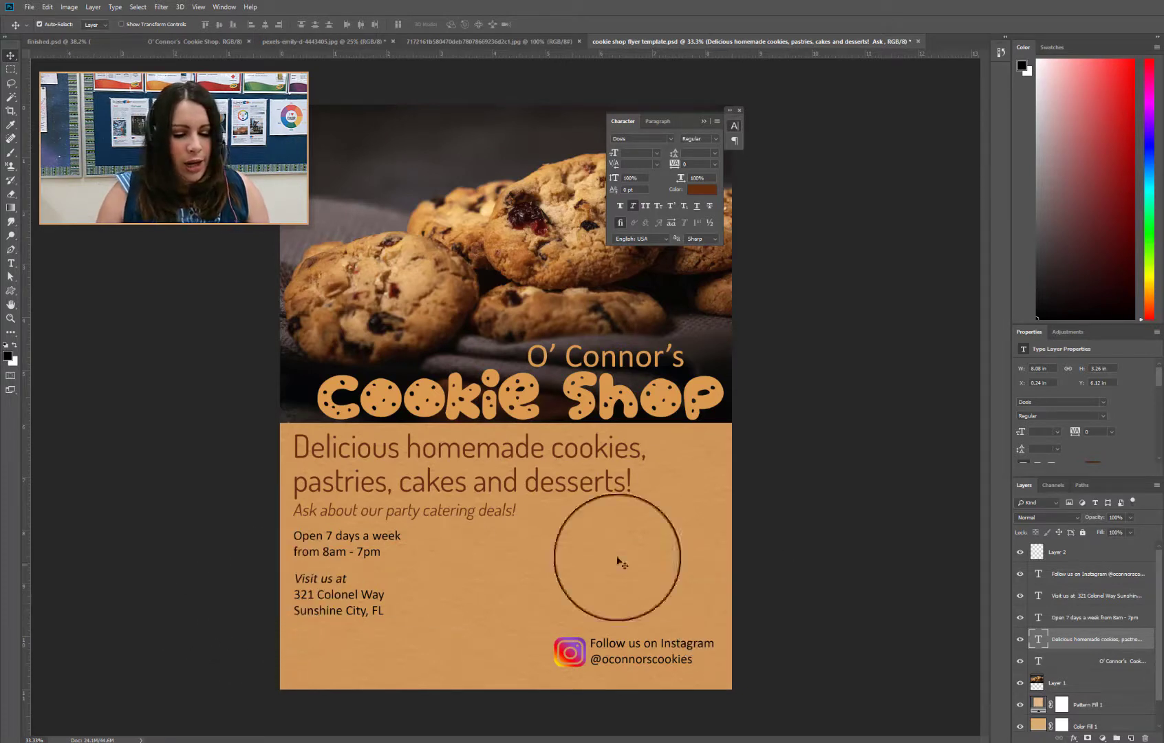
Move the opening hours and "Visit us at" text blocks down together below the catering line, and show the grid and guides to check their placement
left_click(1122, 620)
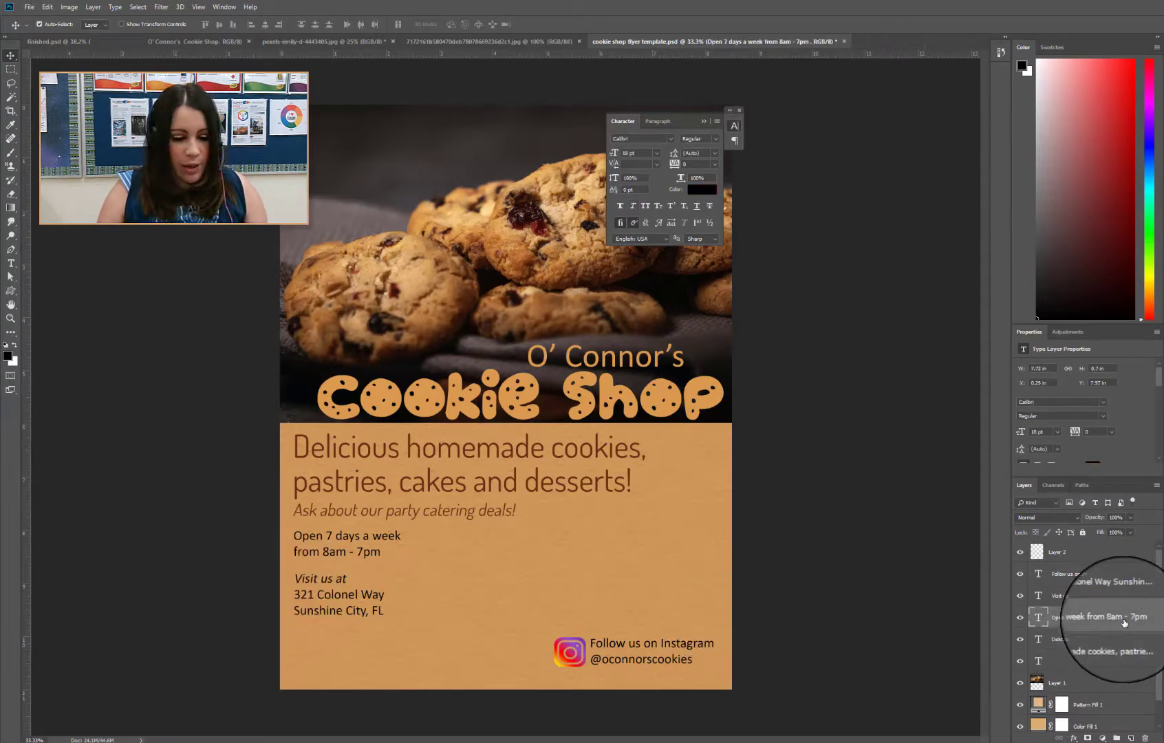
left_click(1116, 603, "ctrl")
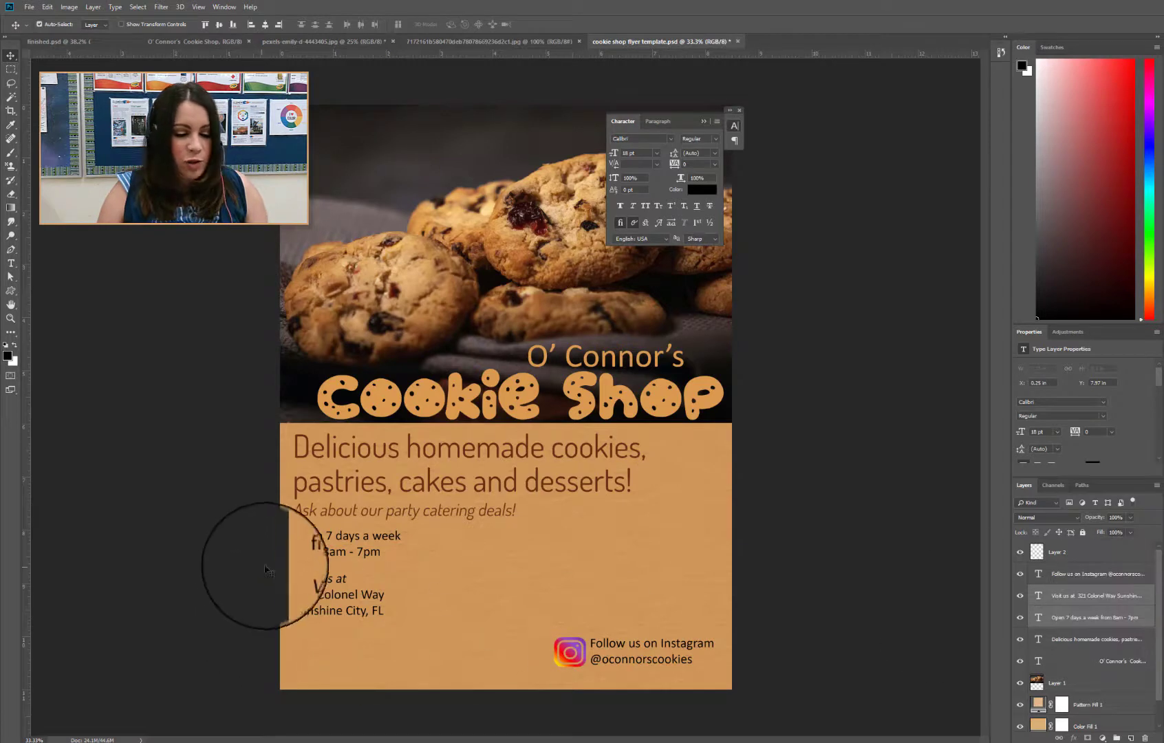
left_click_drag(317, 605, 315, 632)
left_click(198, 7)
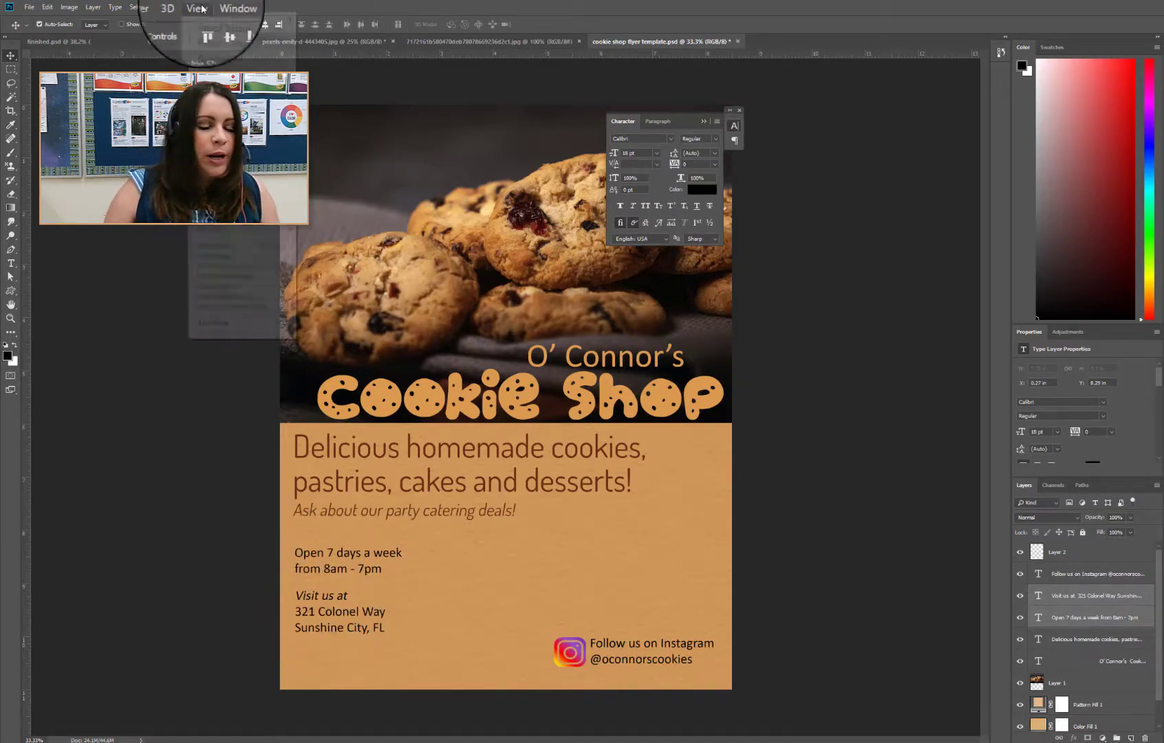
left_click(242, 178)
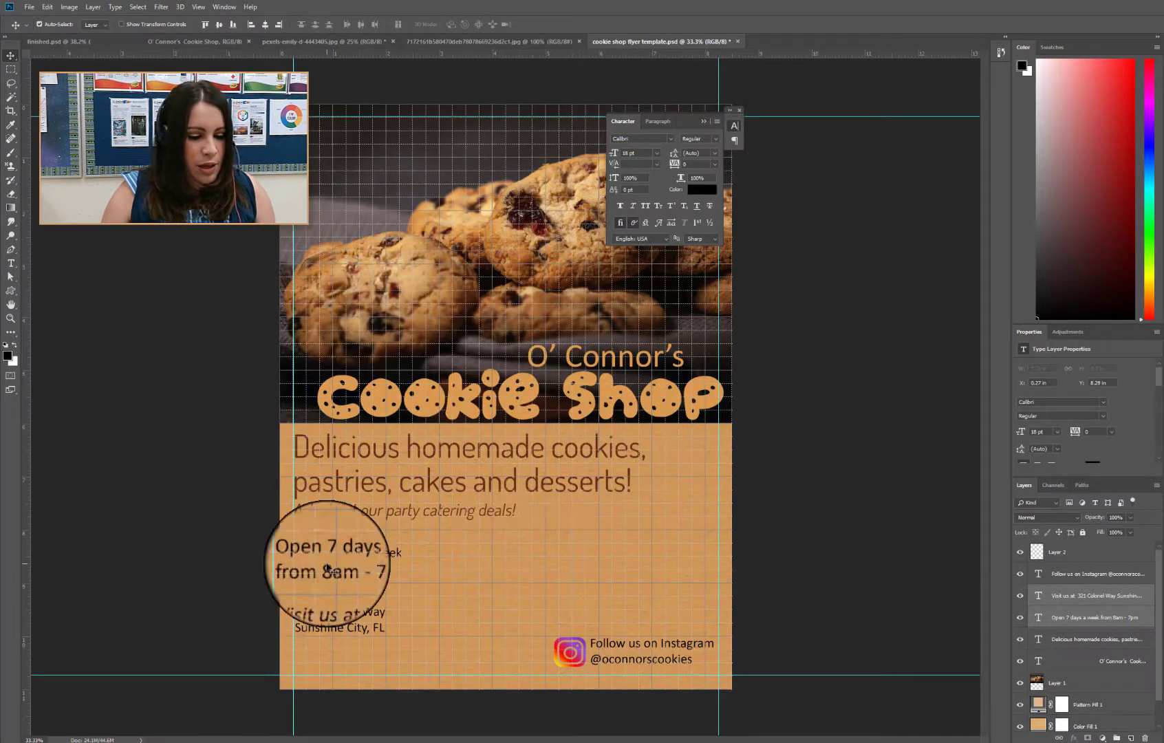
left_click_drag(328, 569, 328, 566)
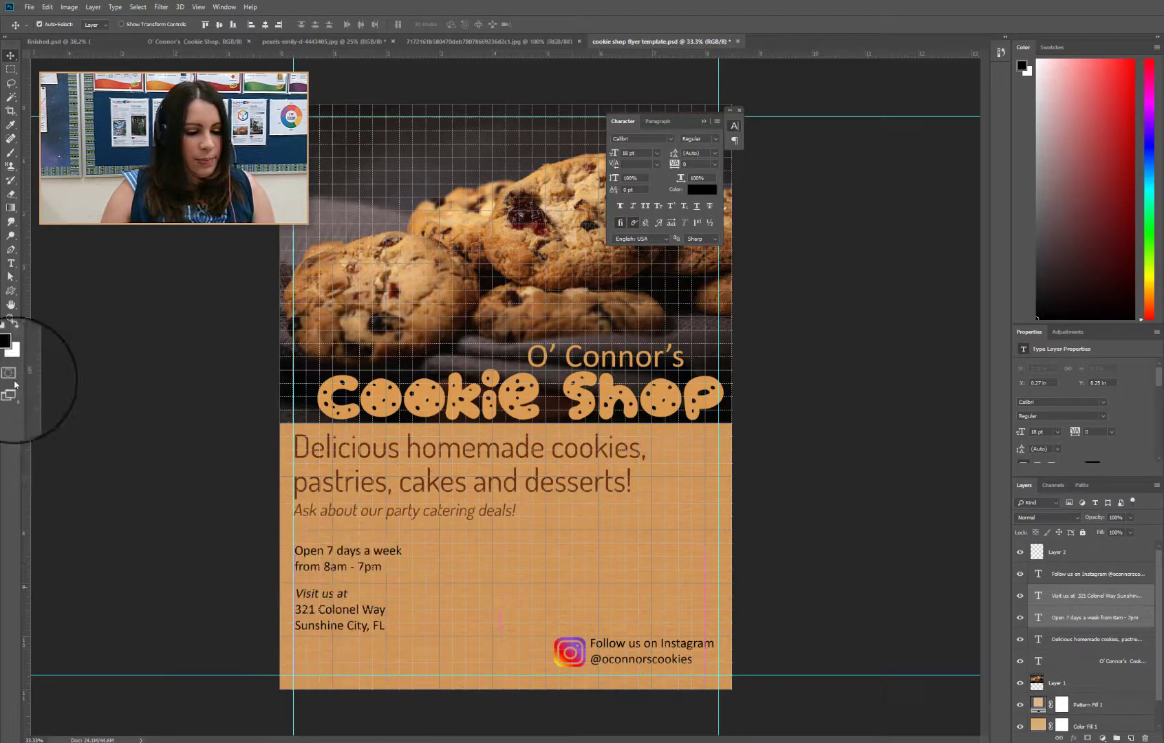
Change the font of the opening hours, "Visit us at" and "Follow us on Instagram" text blocks to Dosis
left_click(10, 262)
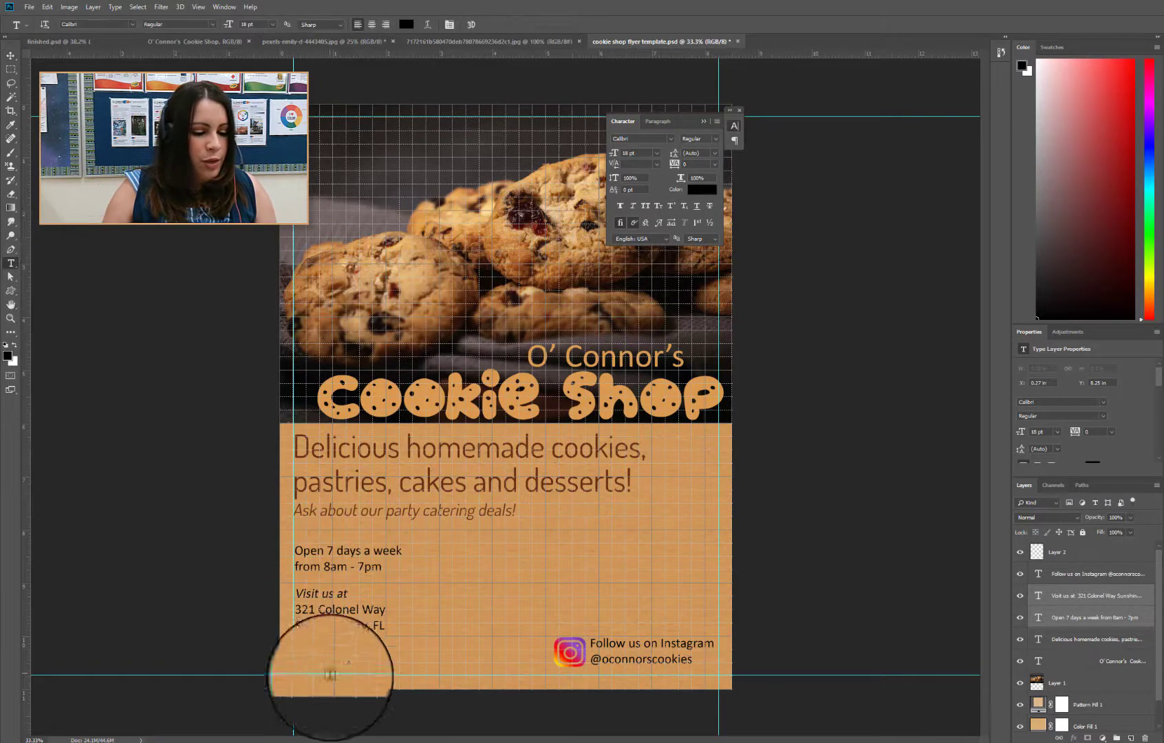
left_click(357, 636)
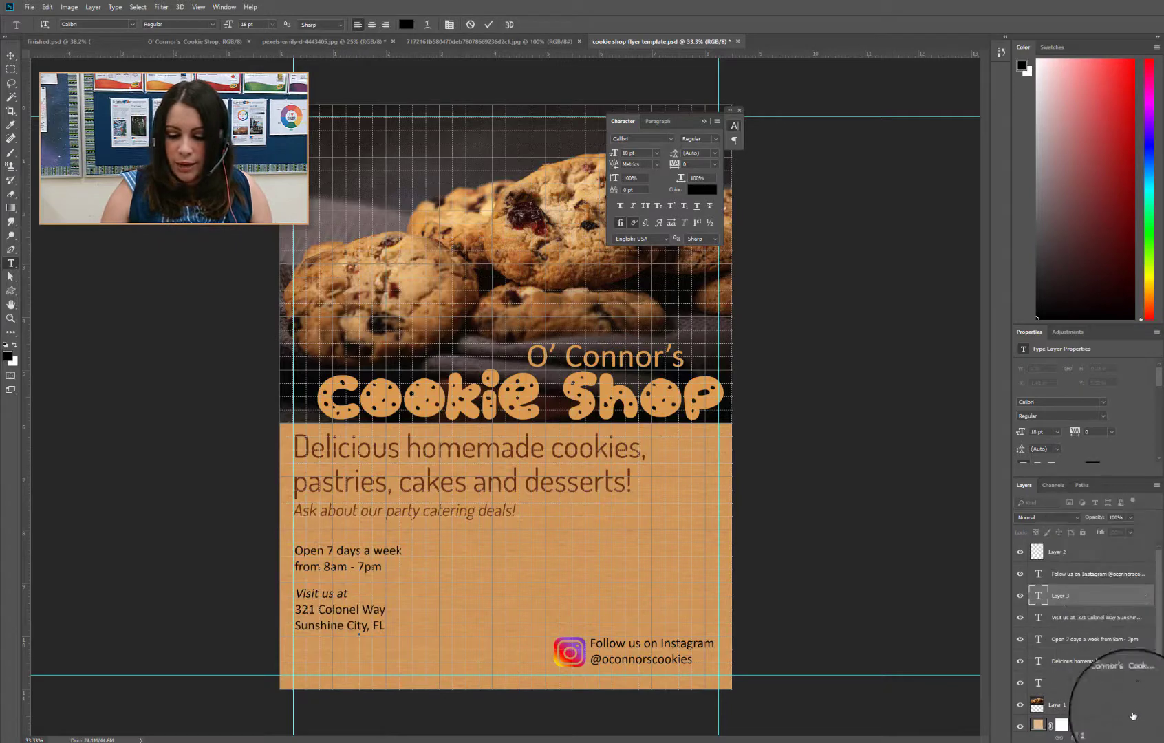
left_click(669, 139)
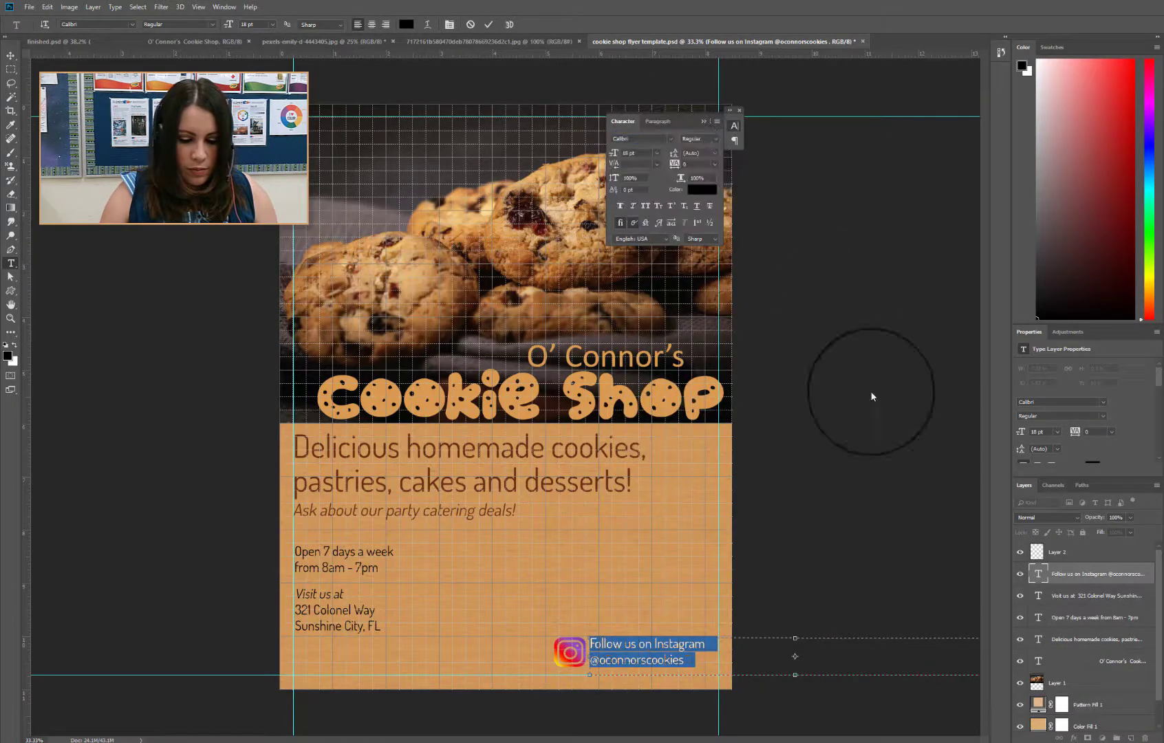
type("Dosis")
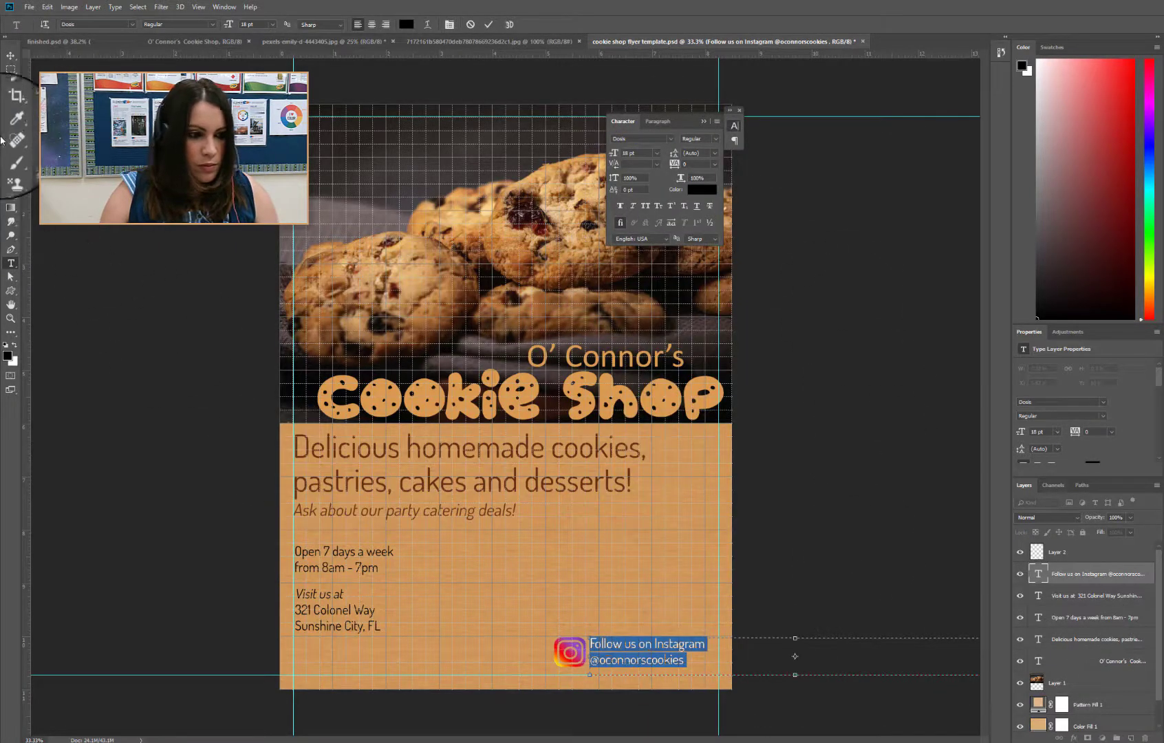
left_click(12, 53)
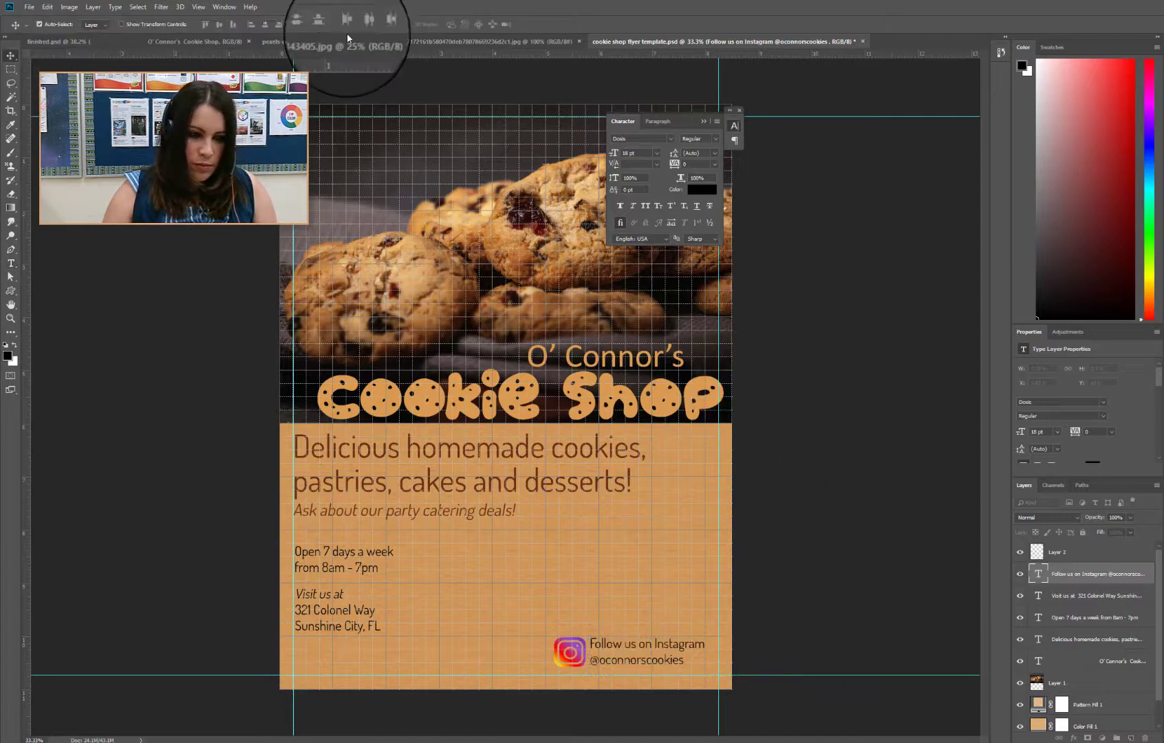
Move the character settings off the flyer and toggle the grid and guides off and on to check the layout
left_click(199, 7)
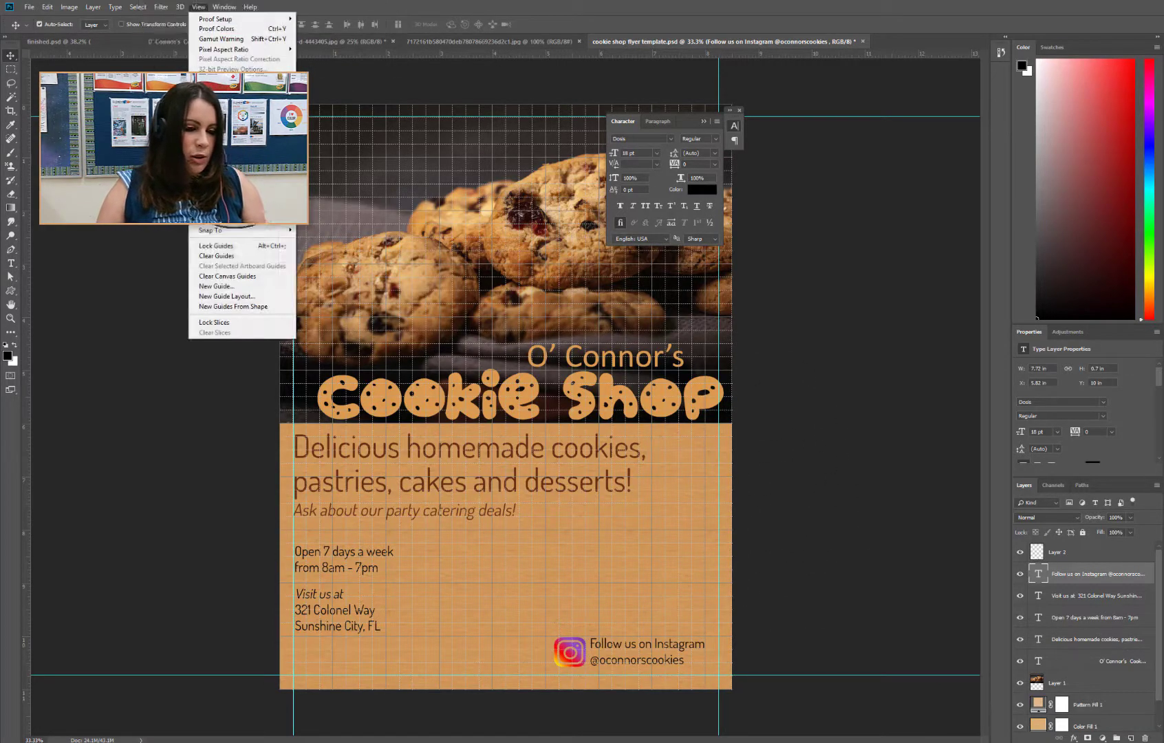
left_click(237, 182)
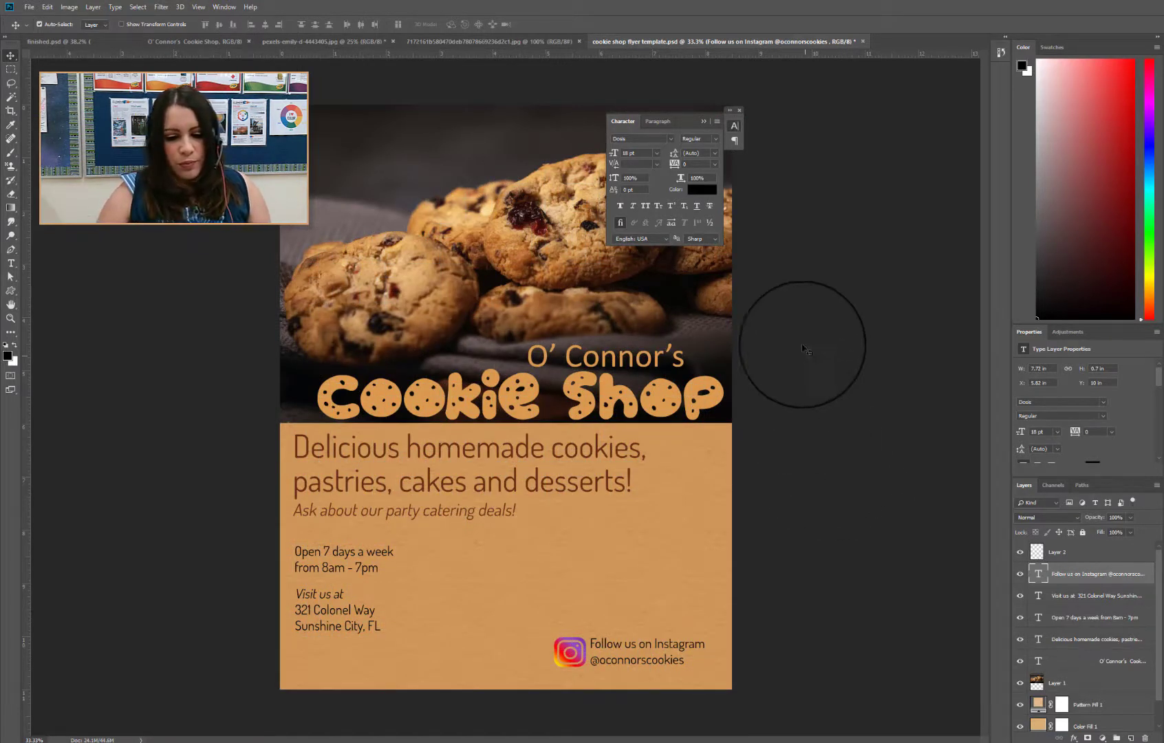
left_click_drag(688, 124, 846, 141)
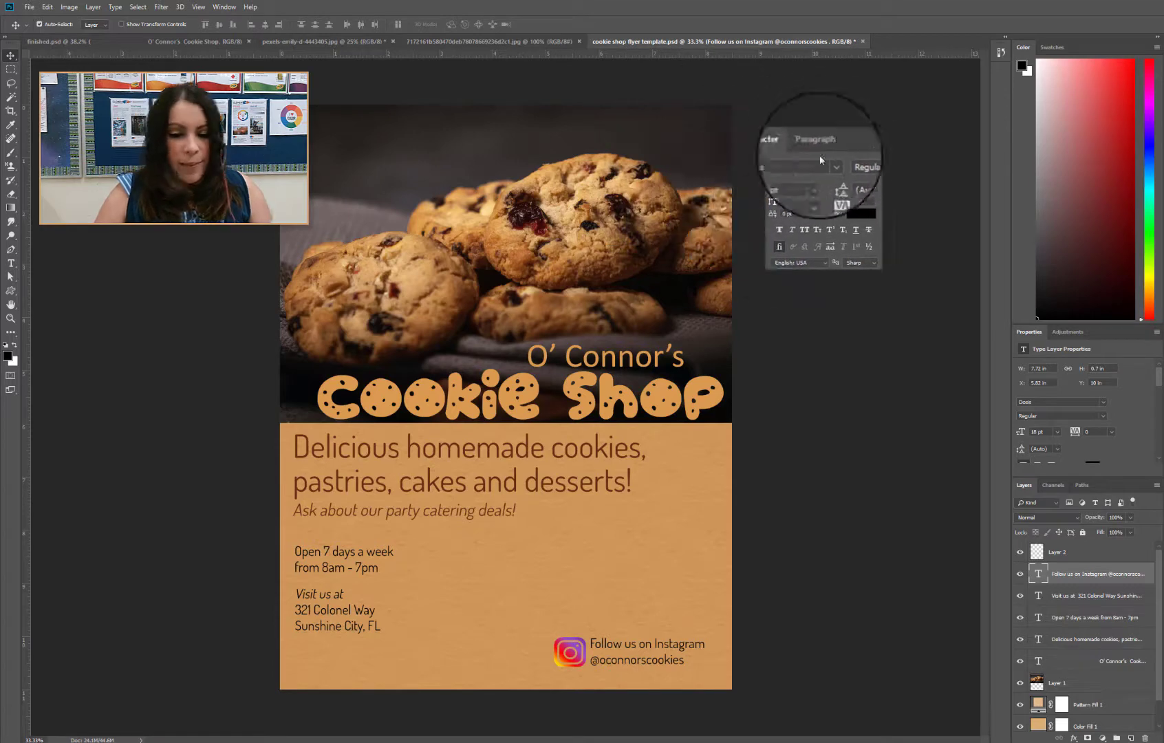
left_click(198, 7)
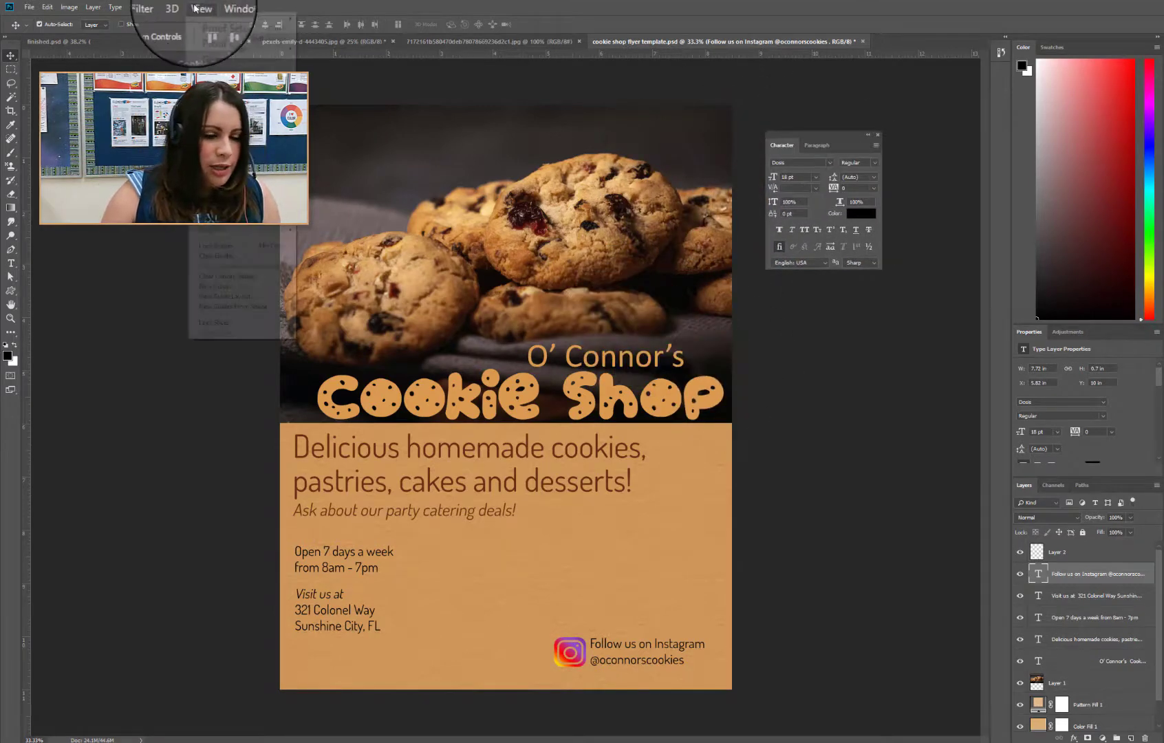
left_click(255, 177)
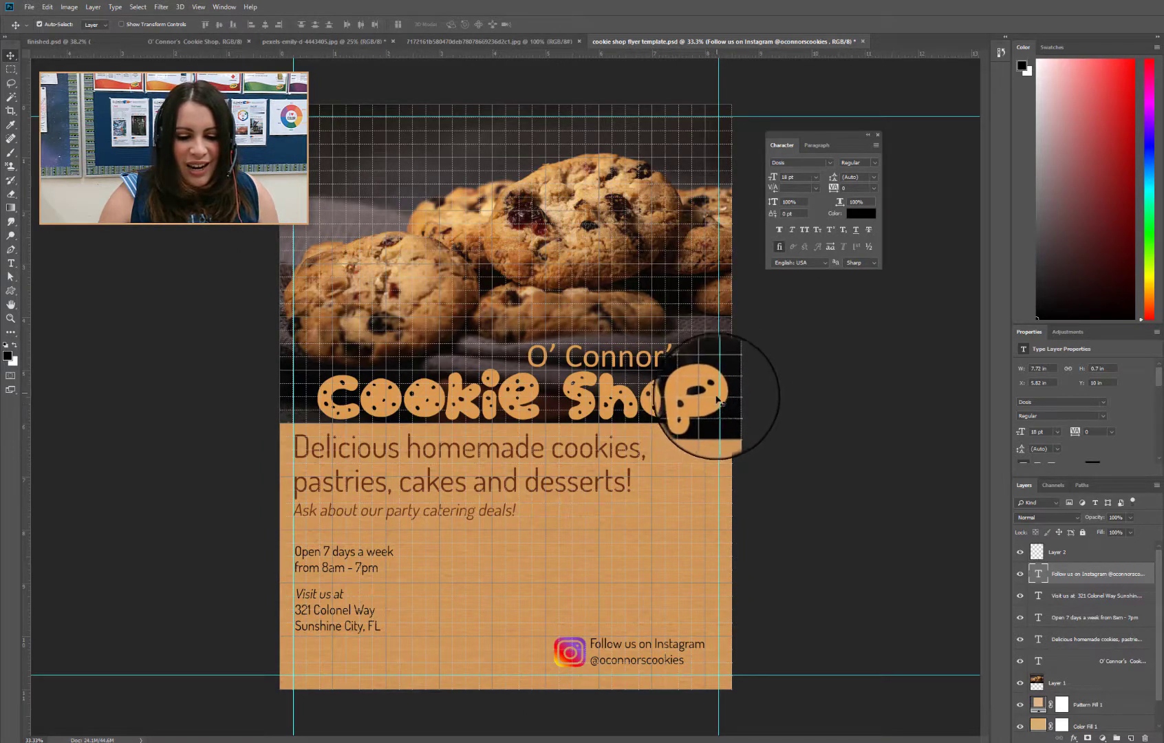
Shift the title block slightly left so the end of "Cookie Shop" lines up with the right-hand margin guide
left_click(716, 402)
left_click_drag(715, 403, 712, 400)
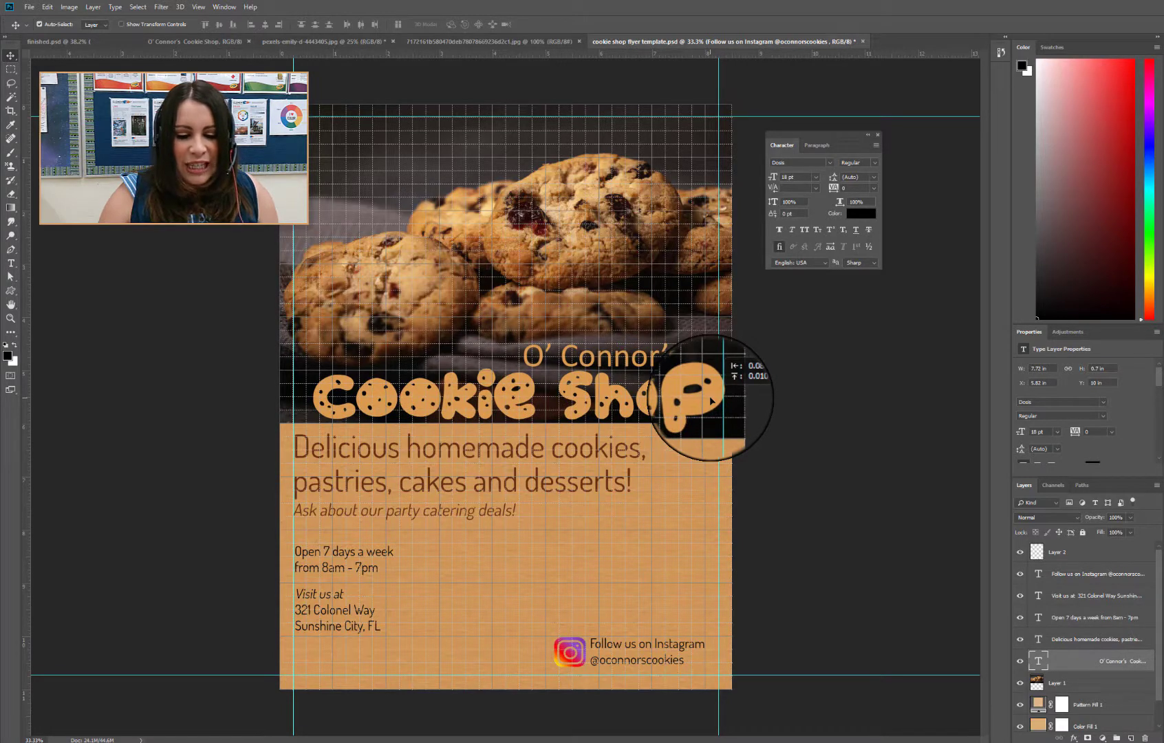
left_click_drag(712, 401, 710, 402)
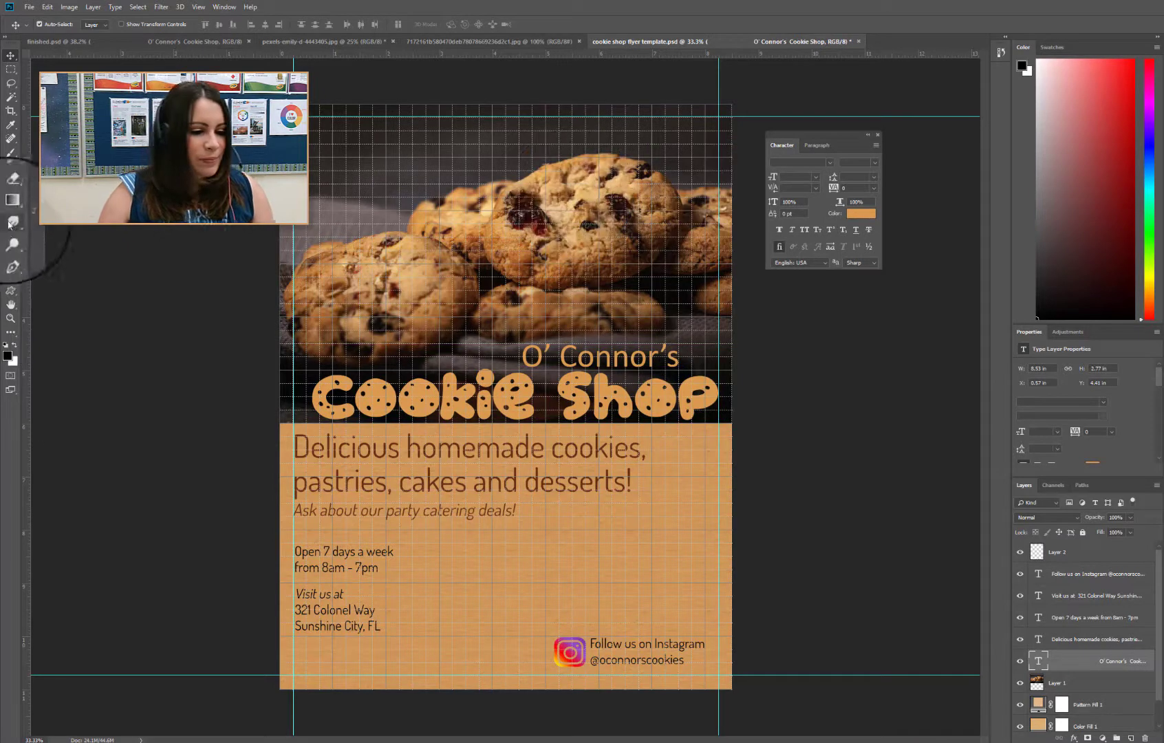
Change the font of the "O' Connor's" title line to Dosis
left_click(11, 263)
left_click(677, 357)
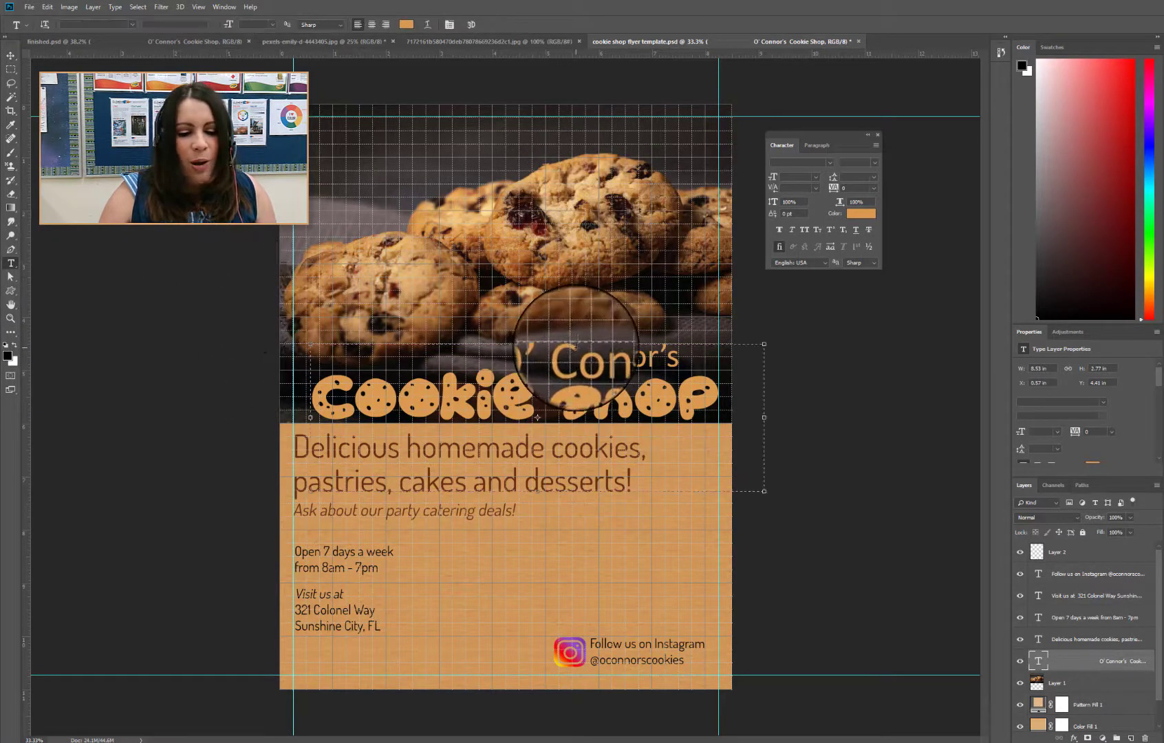
left_click_drag(677, 356, 517, 358)
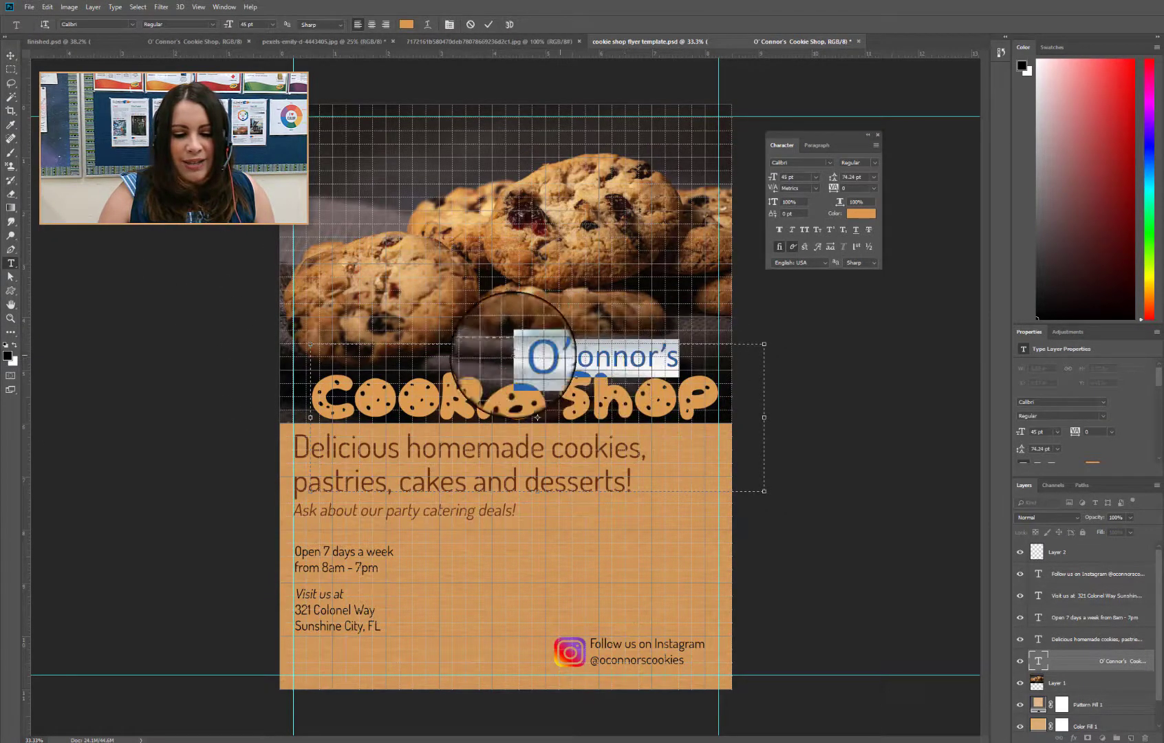
left_click(826, 162)
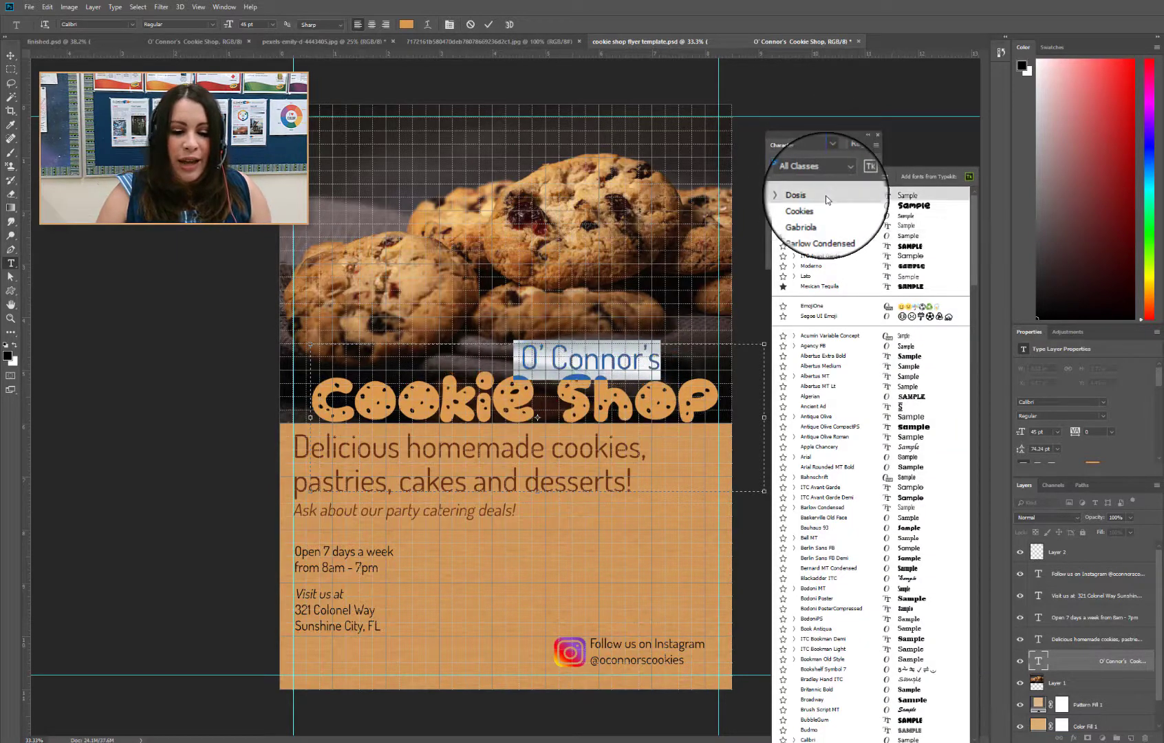
left_click(826, 196)
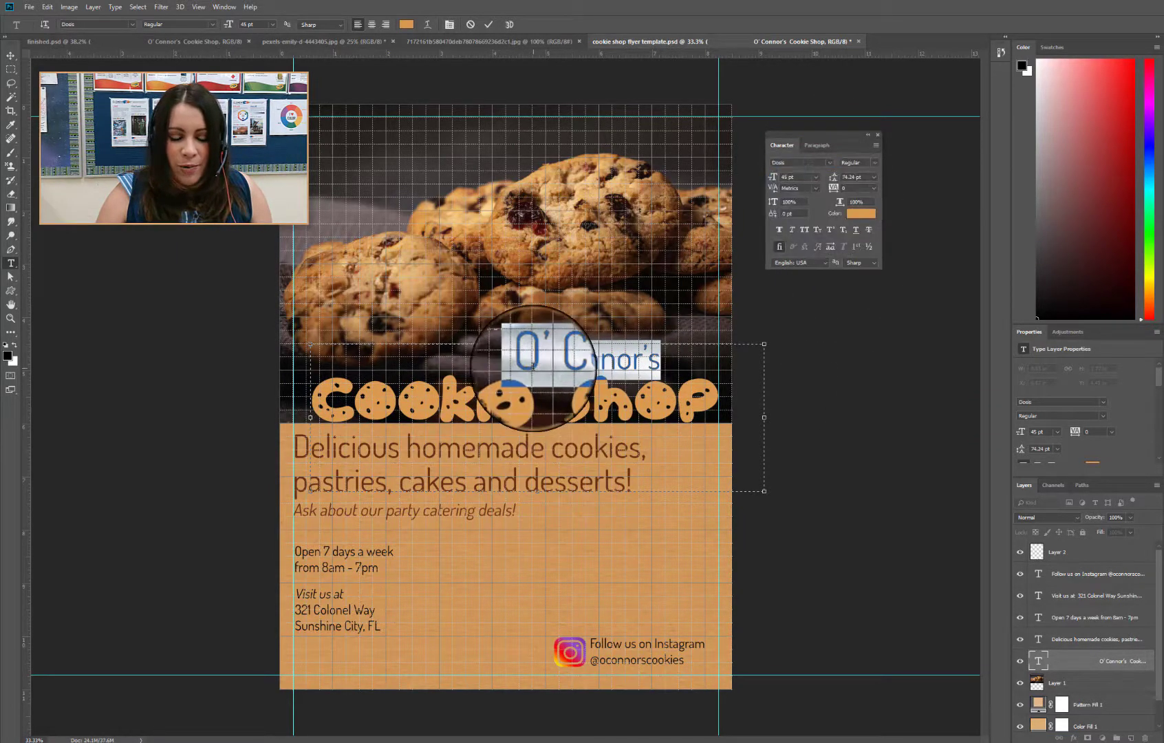
Adjust the spaces before "O' Connor's" to shift it right above "Shop", and make the line italic
left_click(533, 354)
left_click_drag(666, 359, 510, 358)
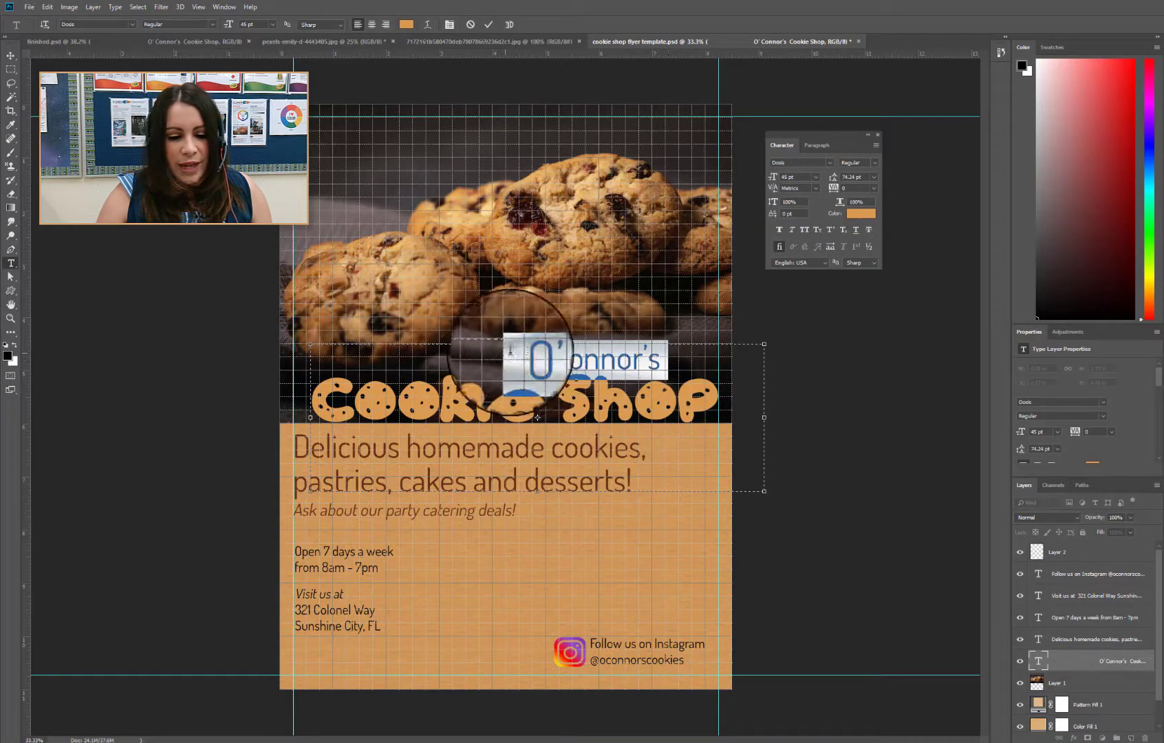
left_click(533, 354)
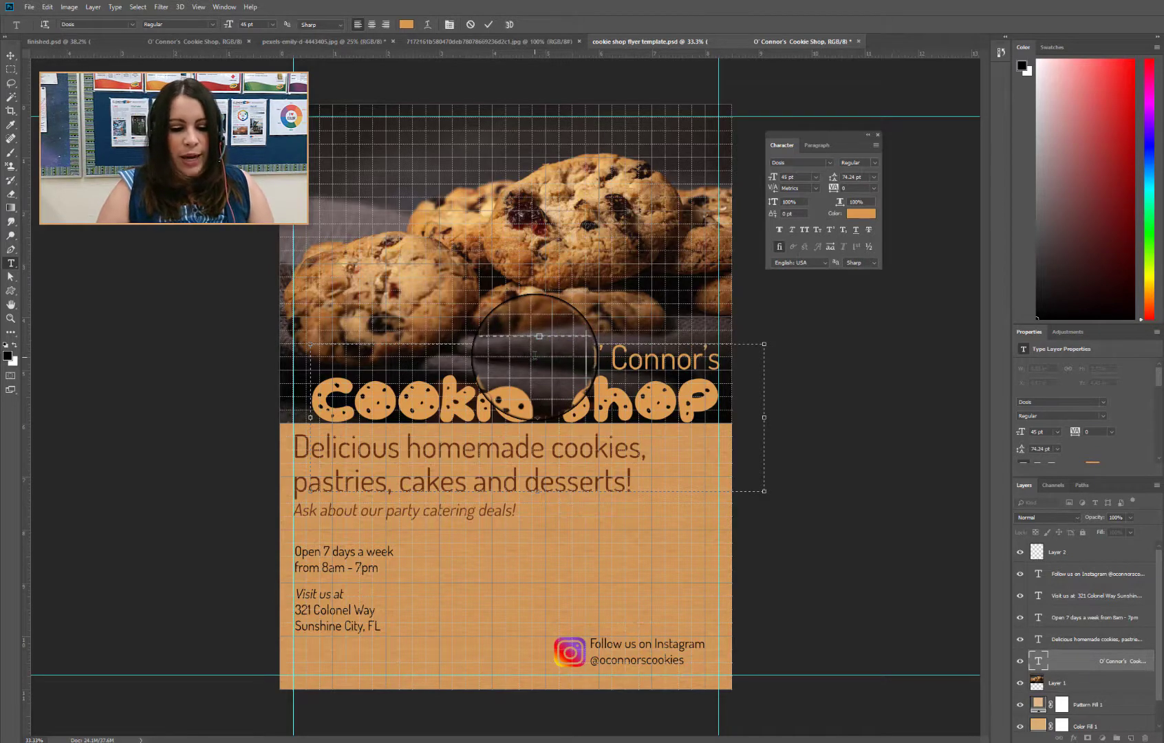
key("BackSpace")
key("BackSpace")
key("BackSpace")
key("BackSpace")
key("BackSpace")
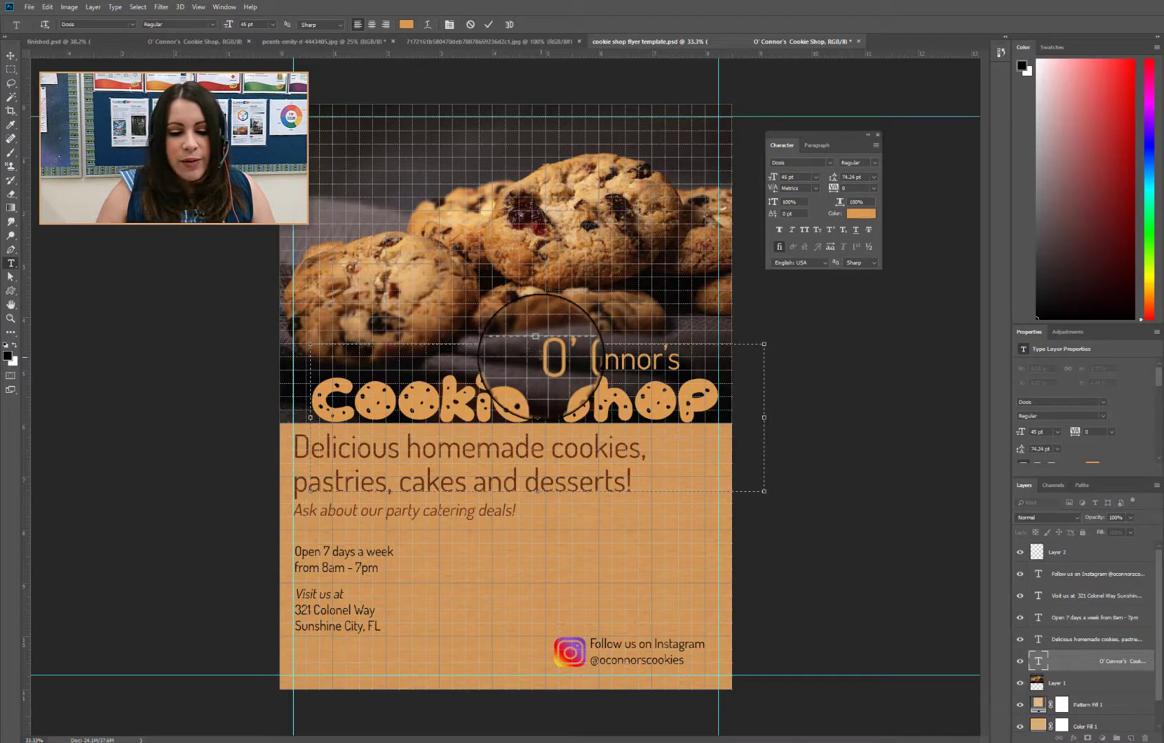
left_click_drag(536, 355, 688, 358)
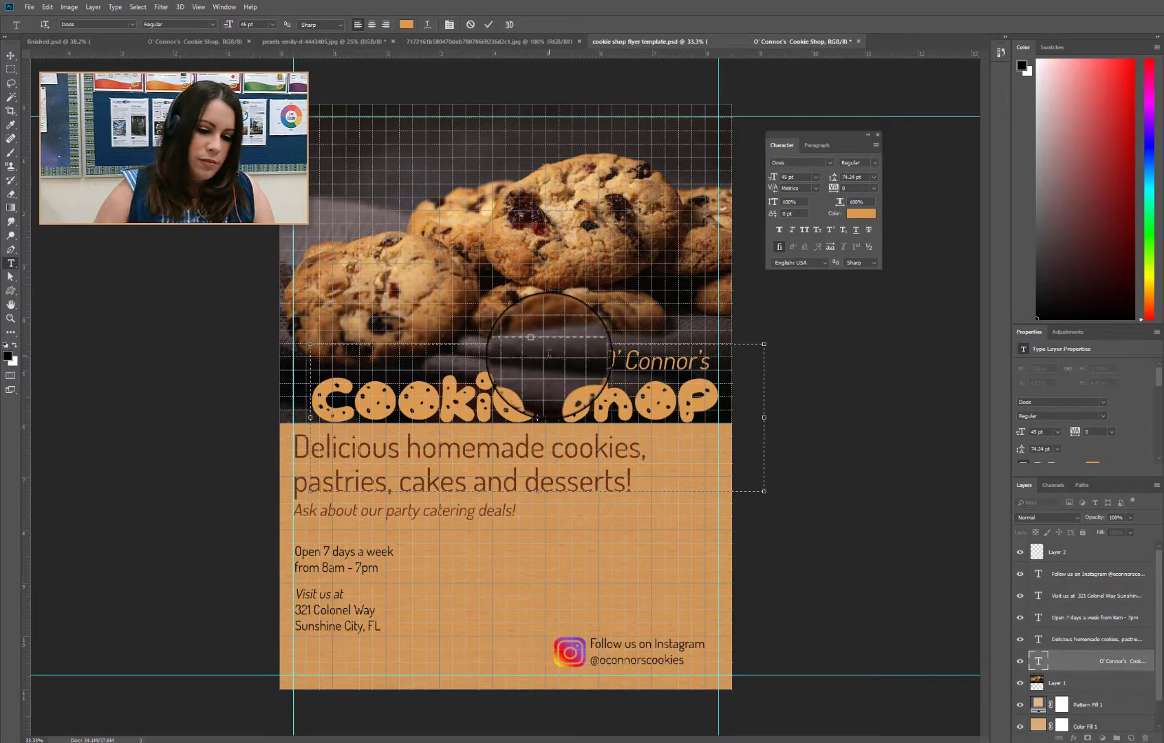
left_click(11, 55)
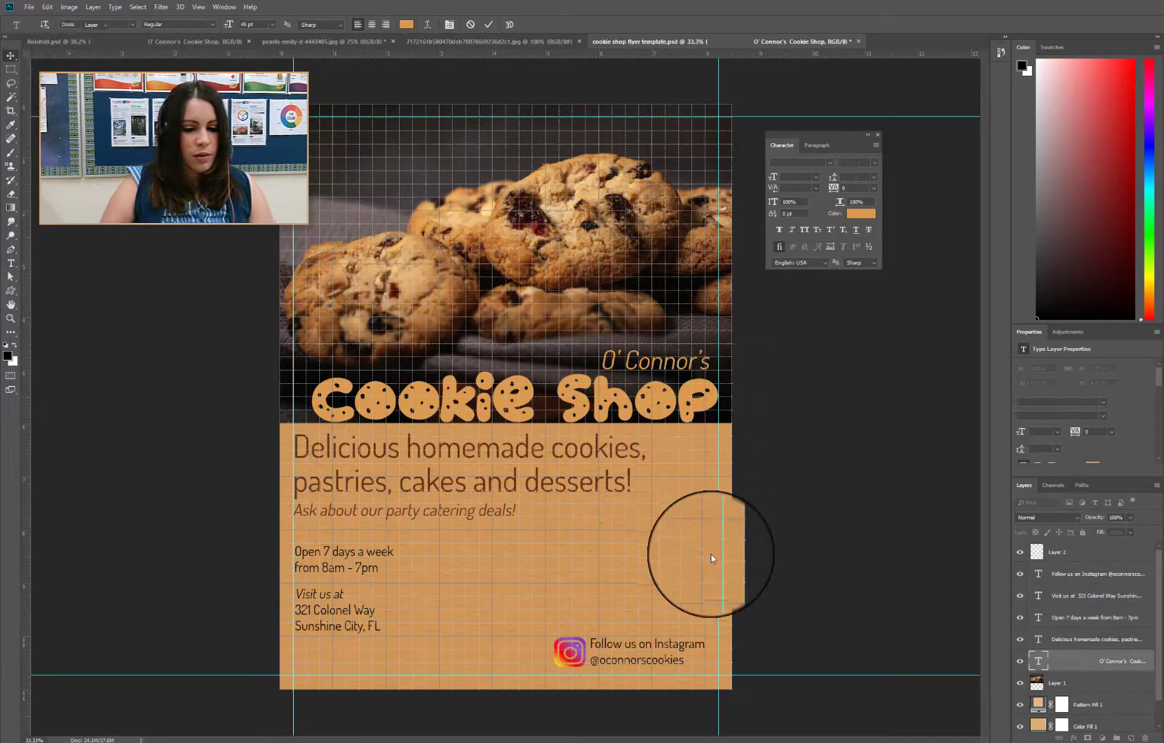
Hide the grid and guides and move the title block slightly up, away from the tan area's edge
left_click(197, 8)
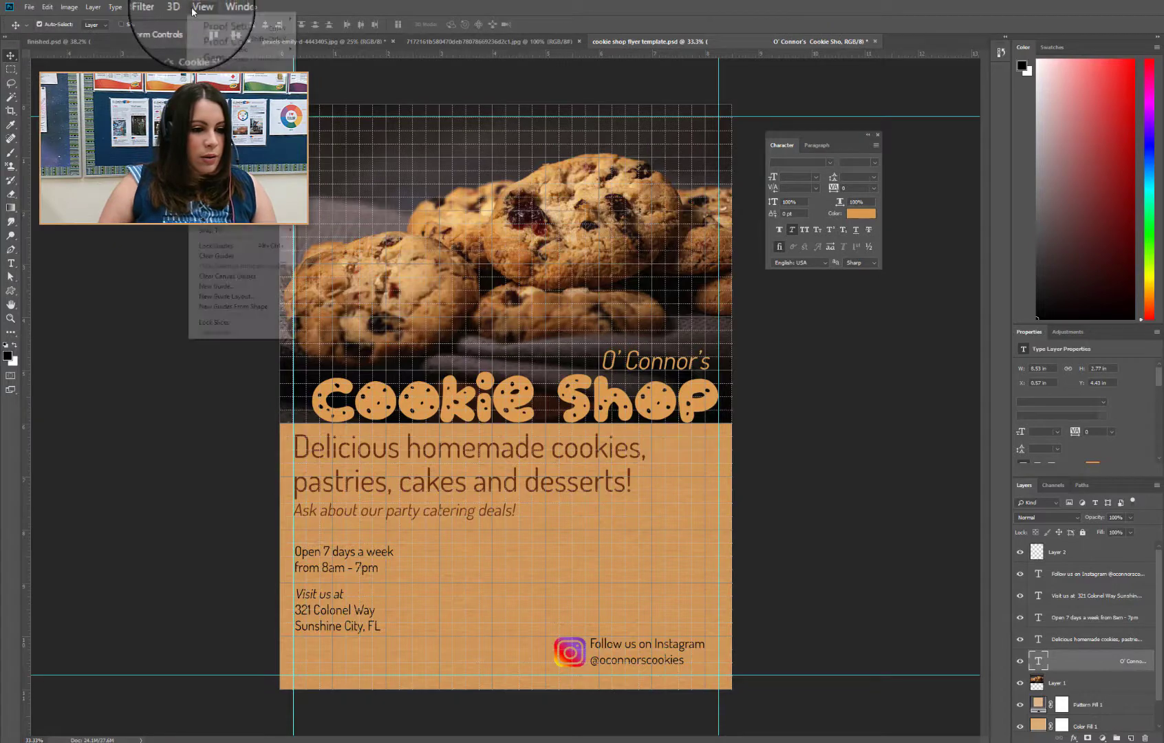
left_click(306, 186)
left_click(775, 563)
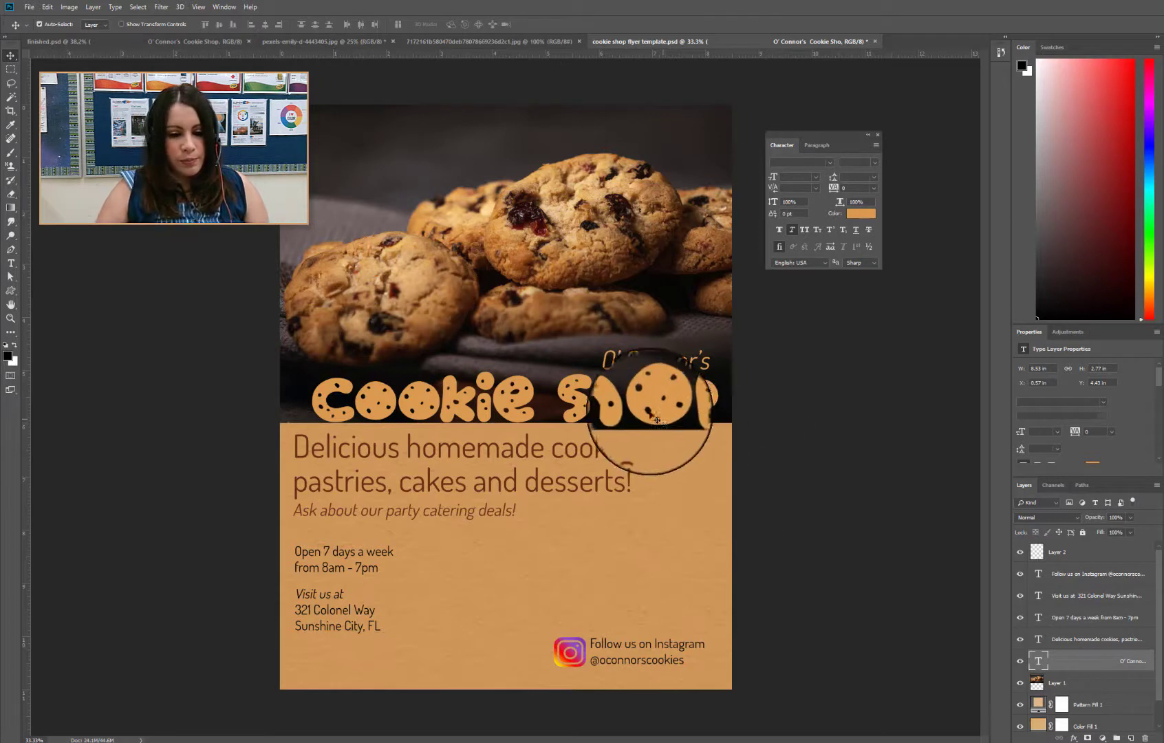
left_click_drag(649, 390, 650, 395)
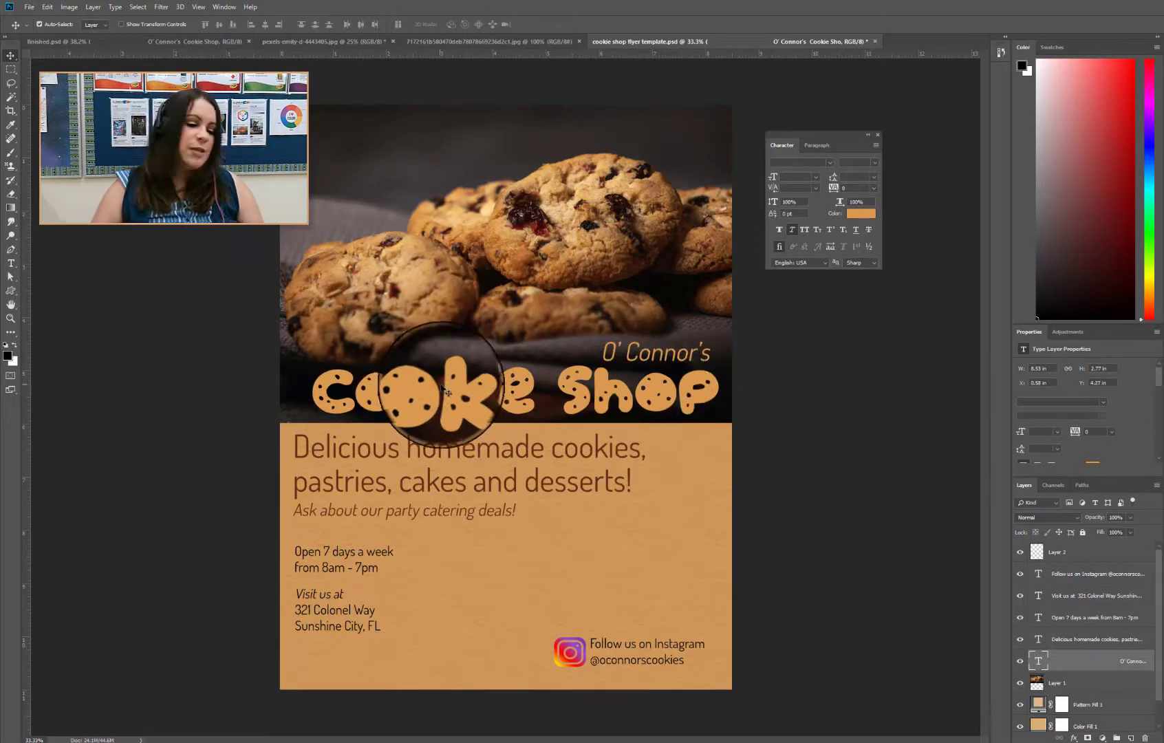
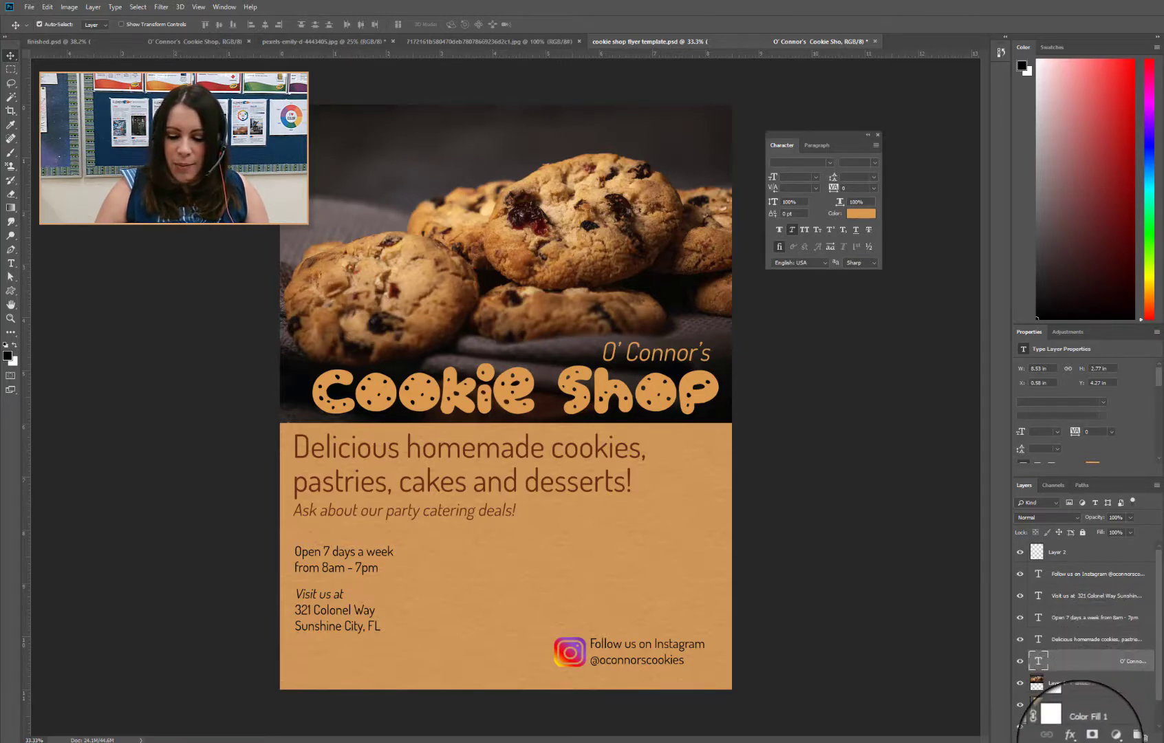
Add a Gradient Overlay to the title text layer, starting from the Foreground to Background gradient preset
left_click(1074, 736)
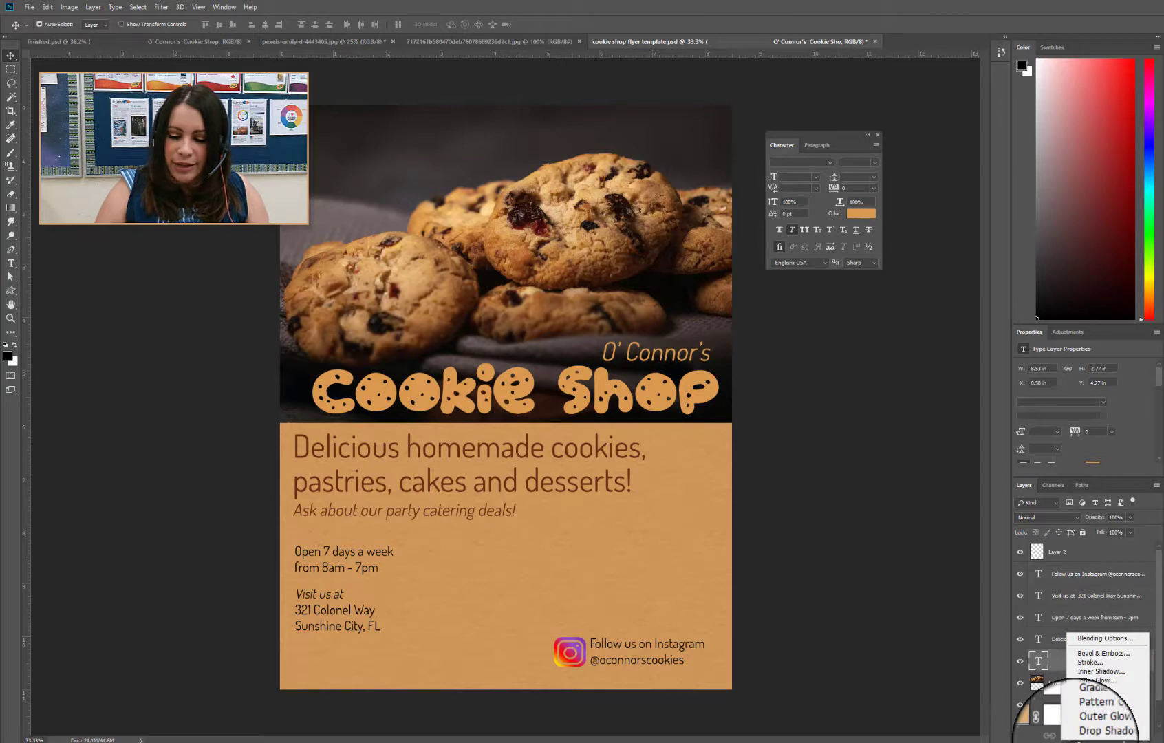
left_click(1106, 709)
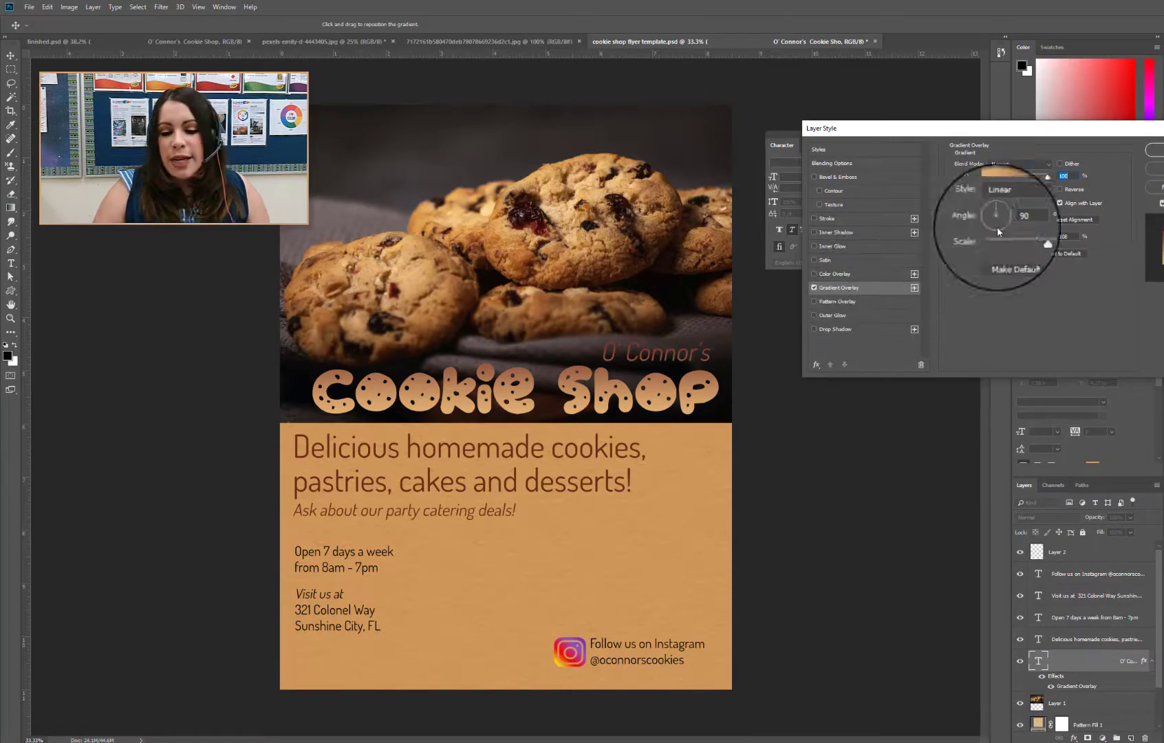
left_click(1048, 189)
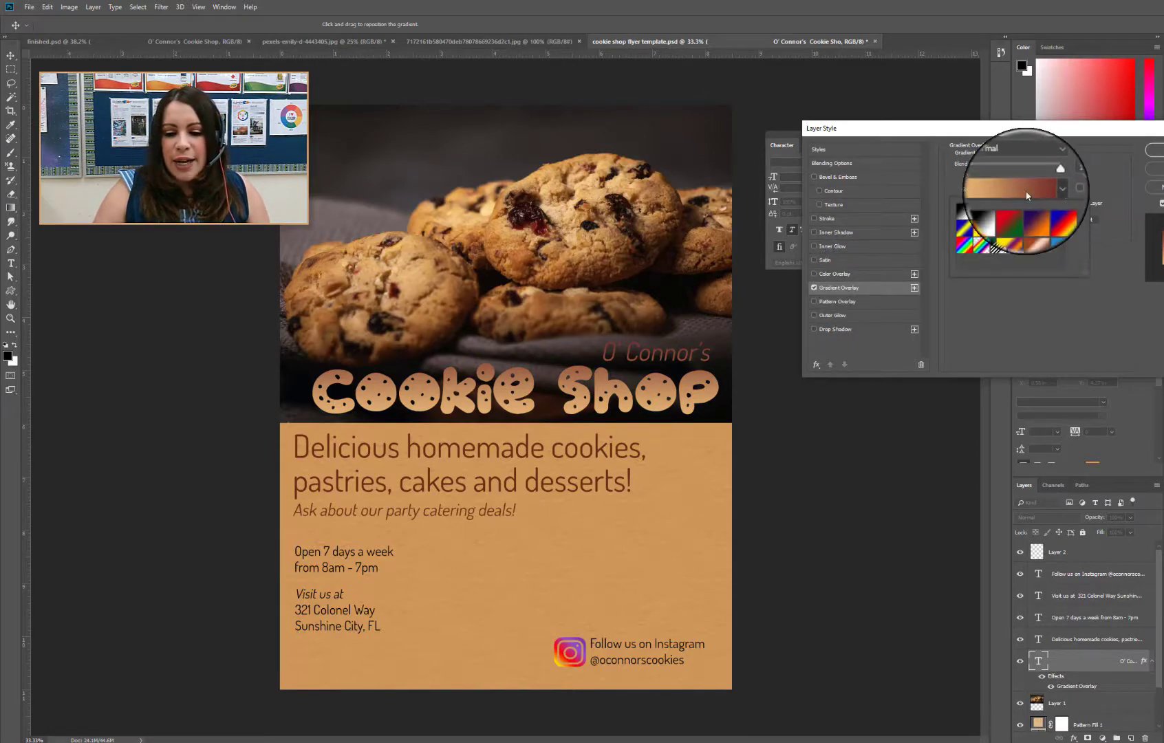
left_click(1027, 195)
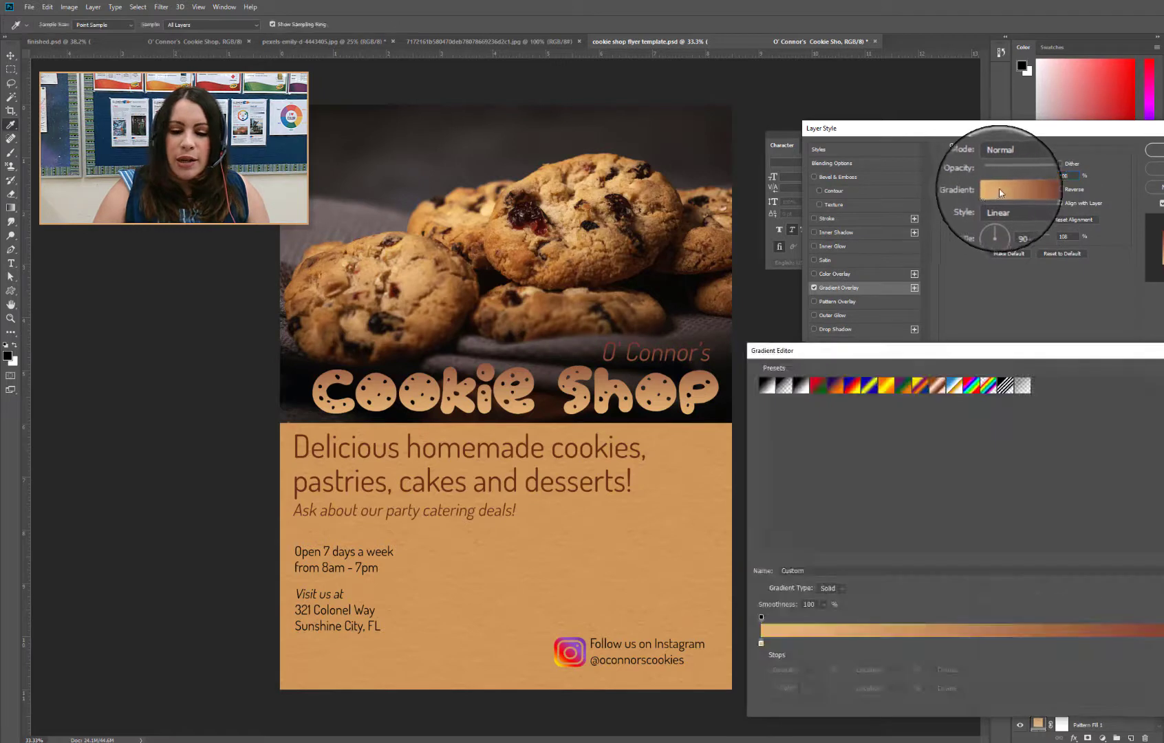
left_click(765, 386)
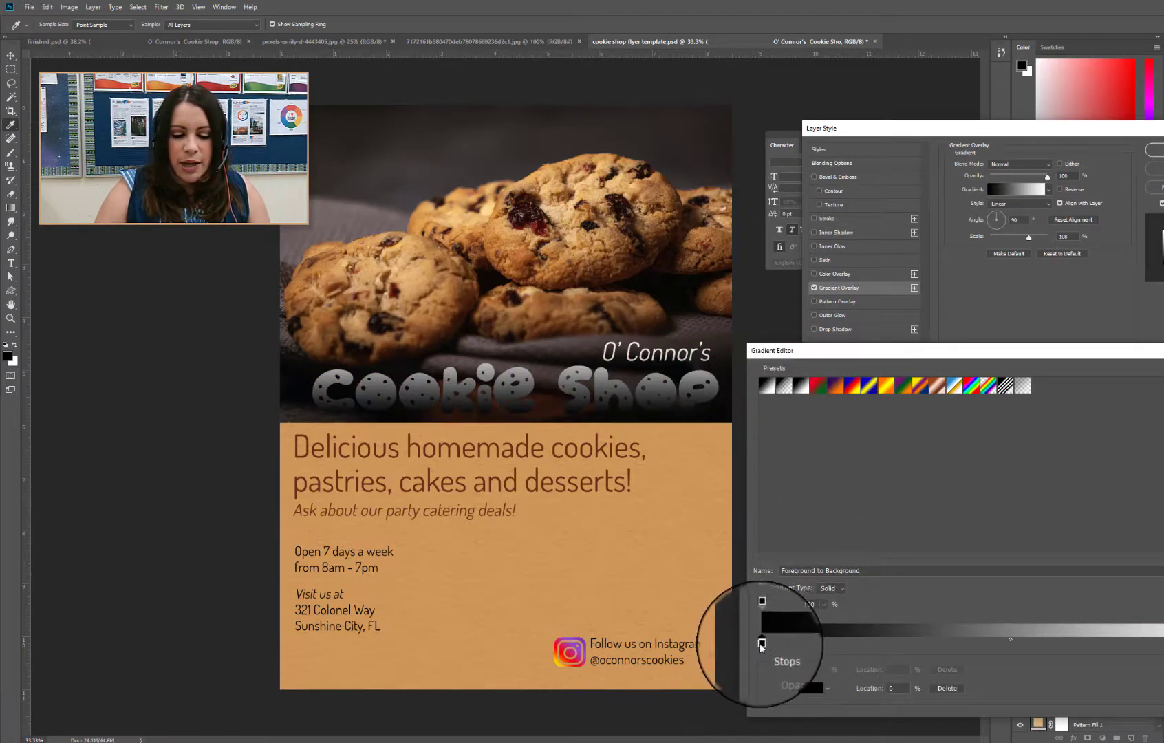
Set the gradient's starting color stop to the light tan d8aa76 sampled from a cookie in the photo
double_click(761, 644)
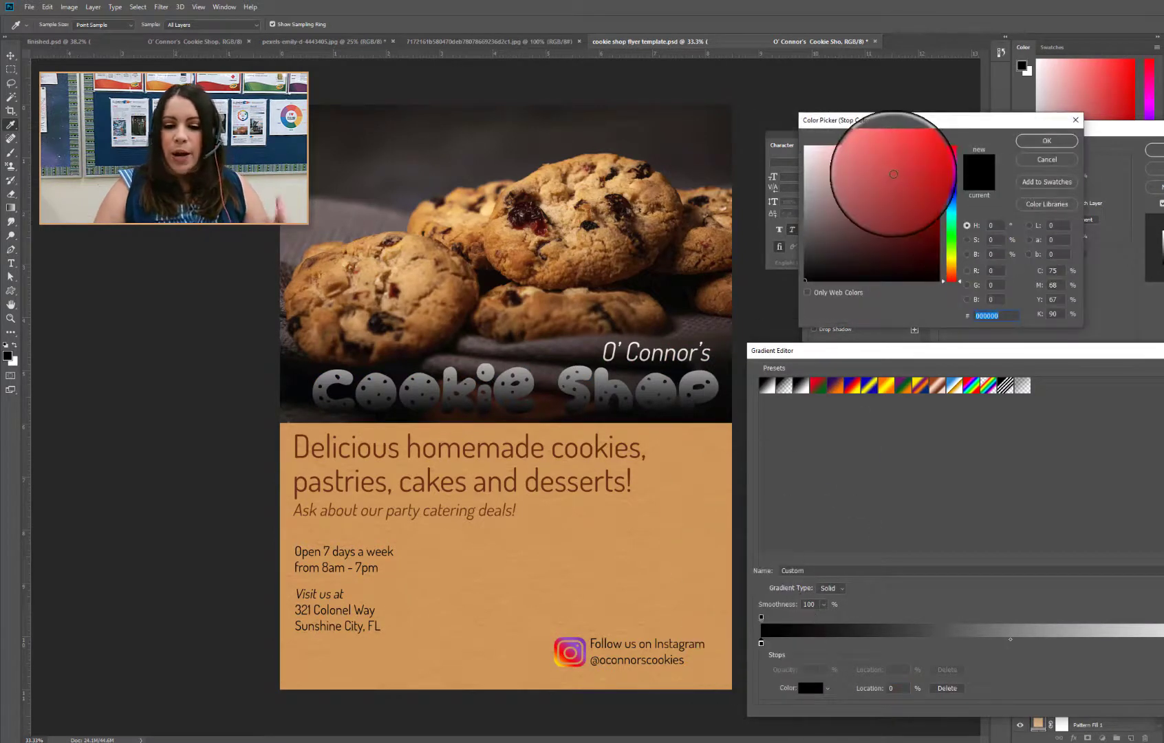
left_click(544, 170)
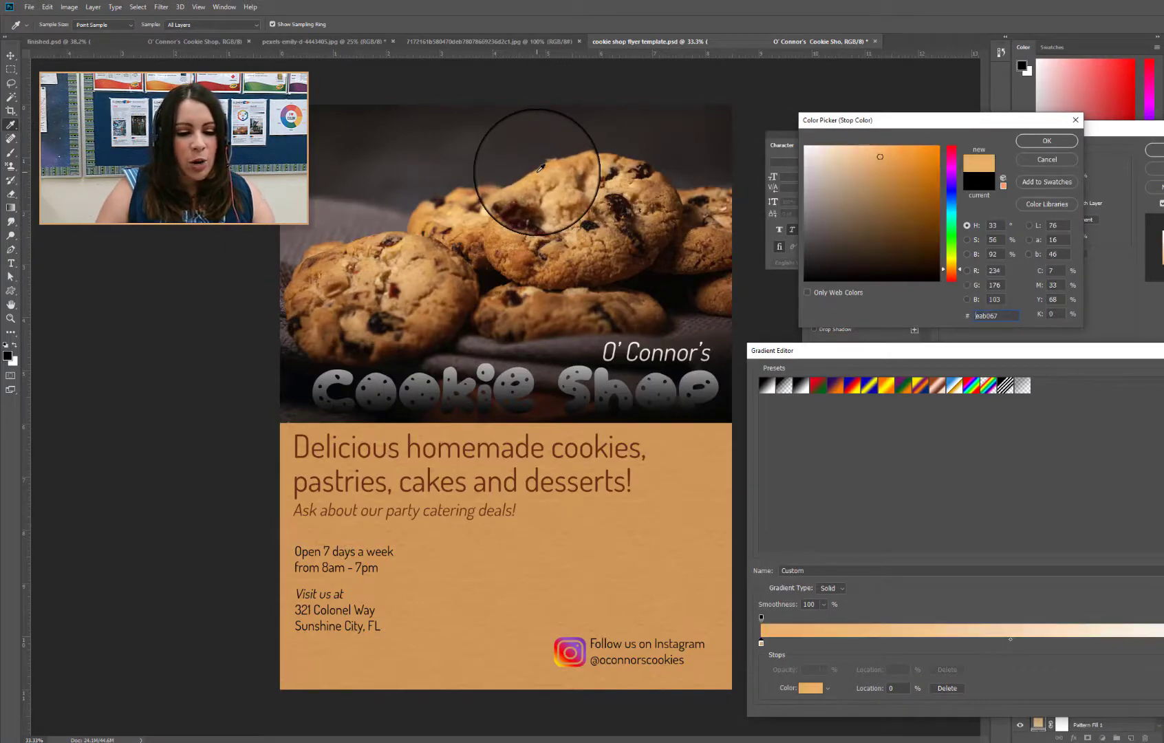
left_click_drag(544, 170, 1161, 650)
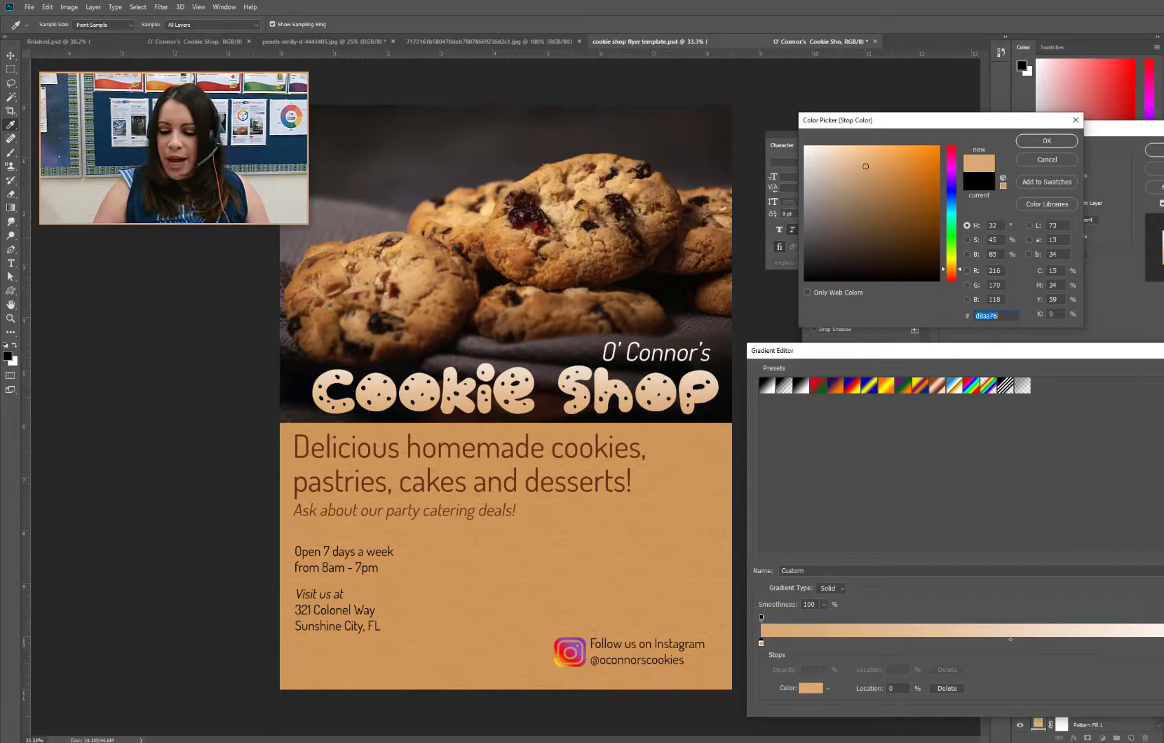
left_click(1047, 141)
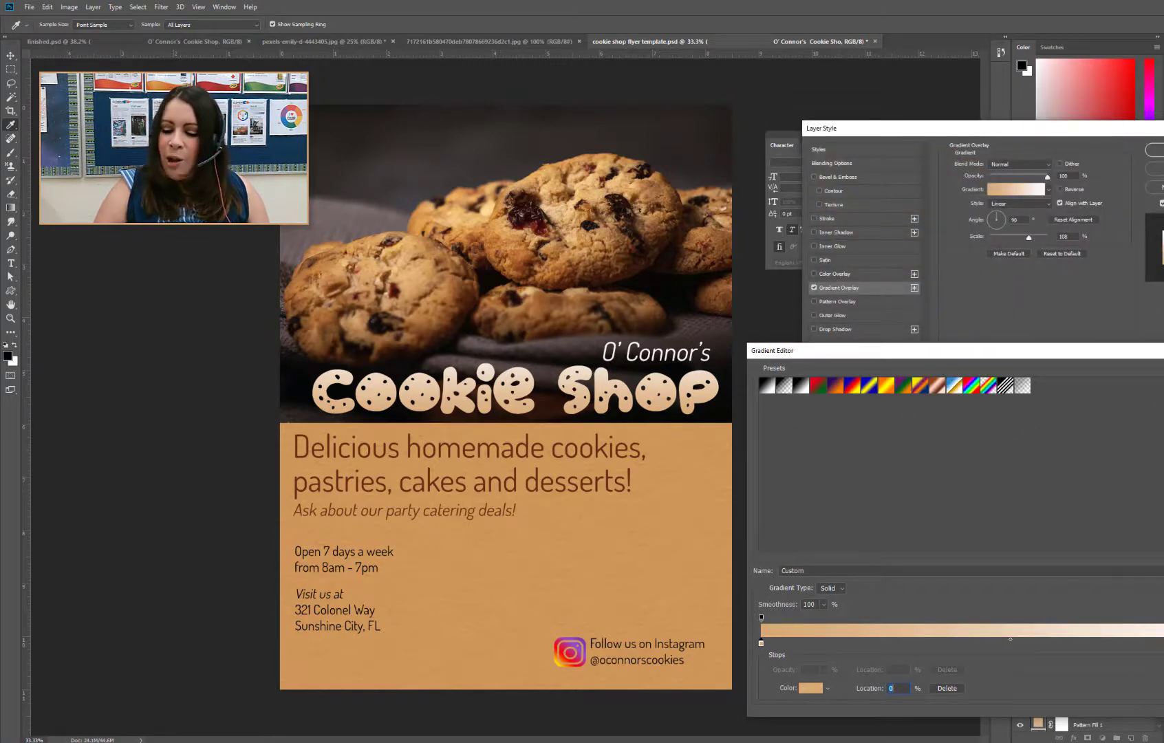
Set the gradient's ending color stop to the dark brown 8b4317 sampled from a cookie in the photo, and accept the gradient
left_click(810, 688)
left_click_drag(492, 265, 547, 227)
left_click_drag(1163, 386, 548, 231)
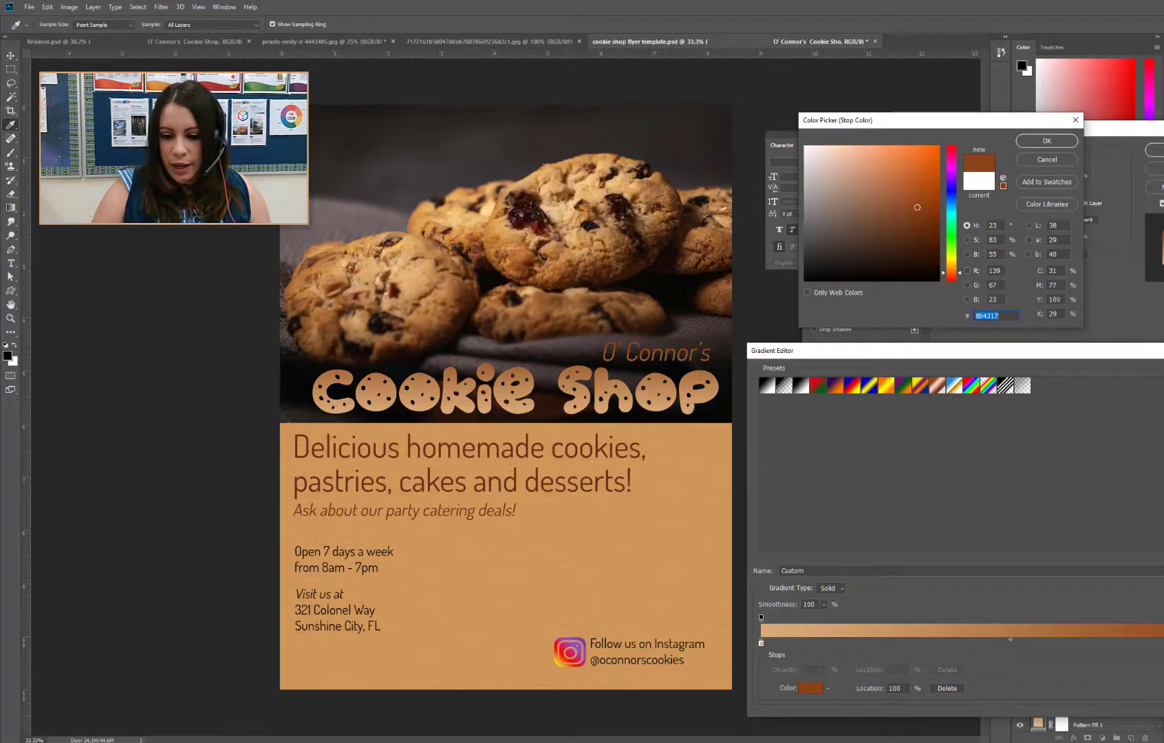
left_click(1047, 140)
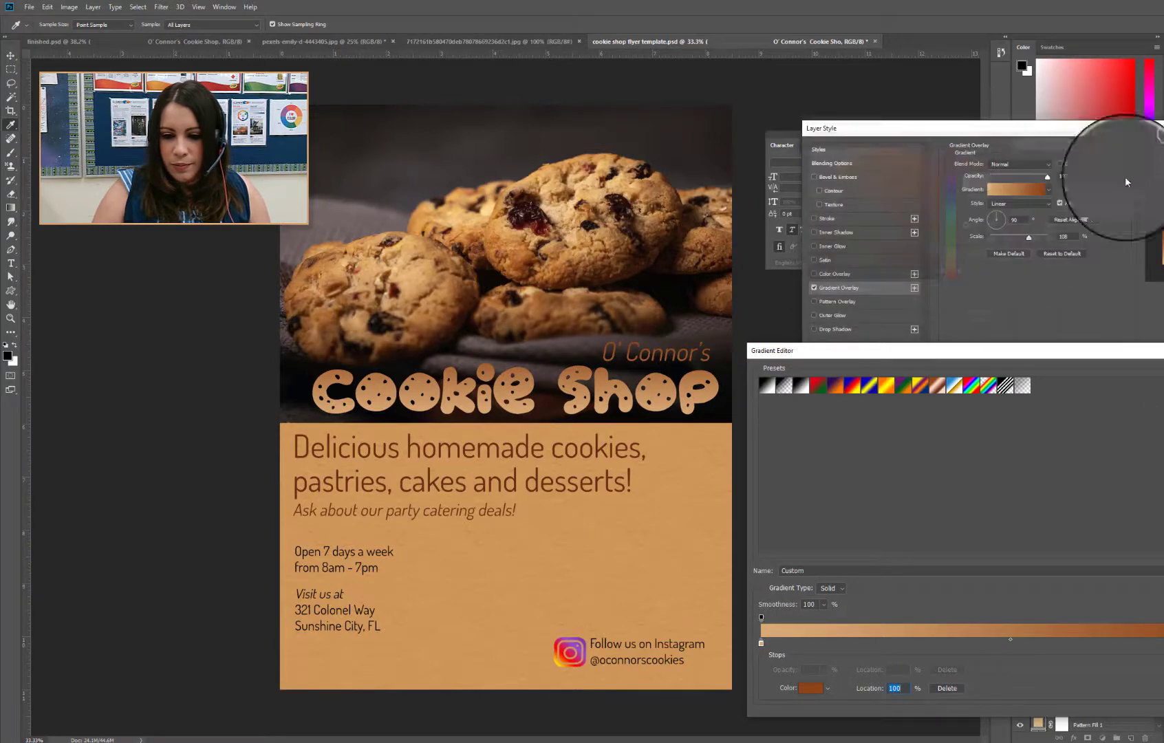
key("Return")
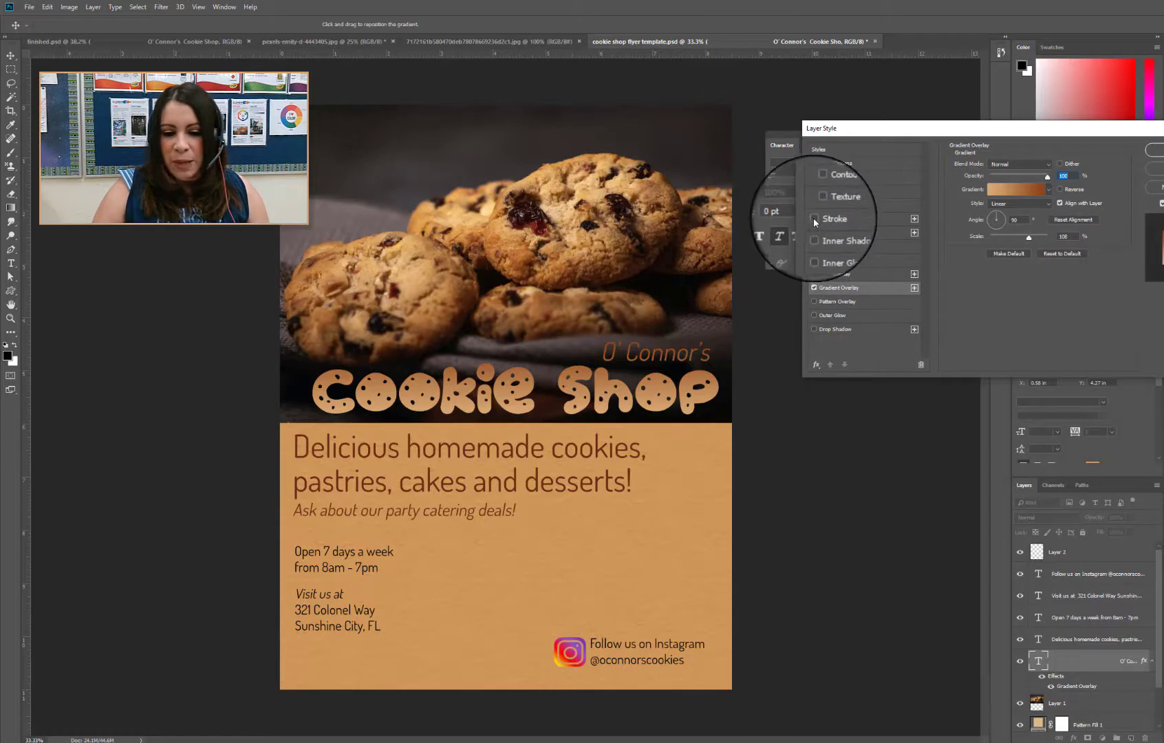
Add a 5 px outside Stroke to the title in the near-black brown 160c0a sampled from the photo, and nudge the title slightly down
left_click(841, 217)
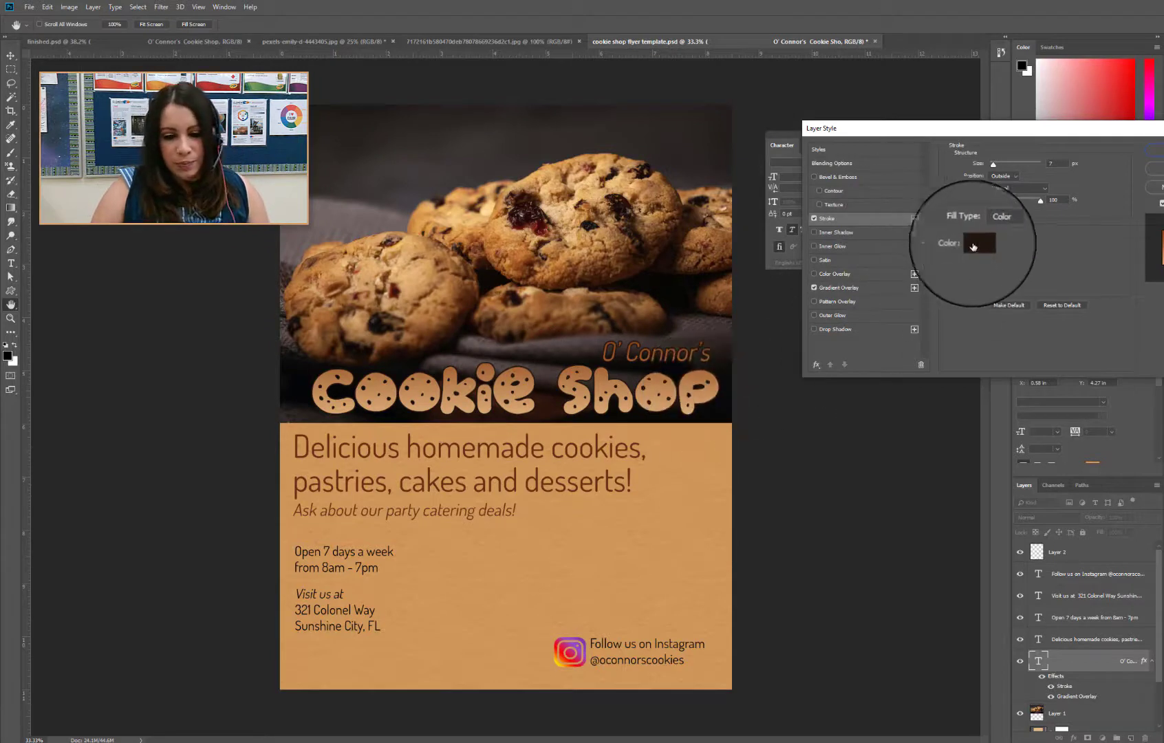
left_click(974, 239)
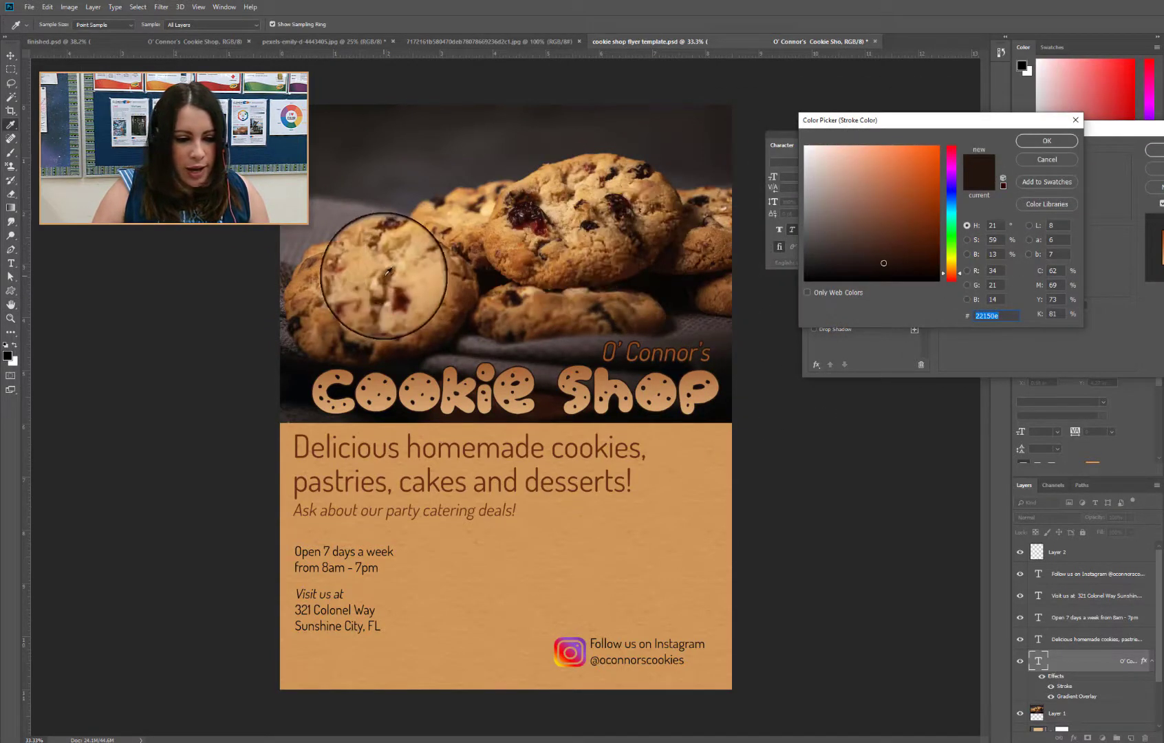
left_click(413, 276)
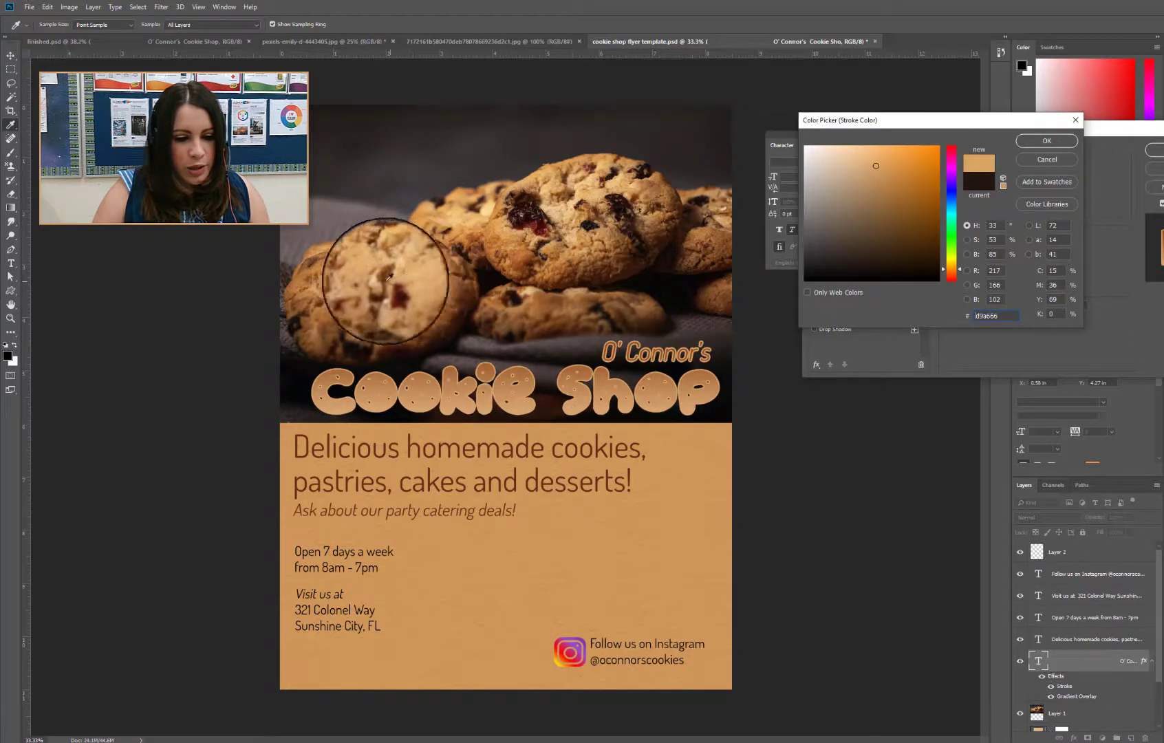
left_click(380, 318)
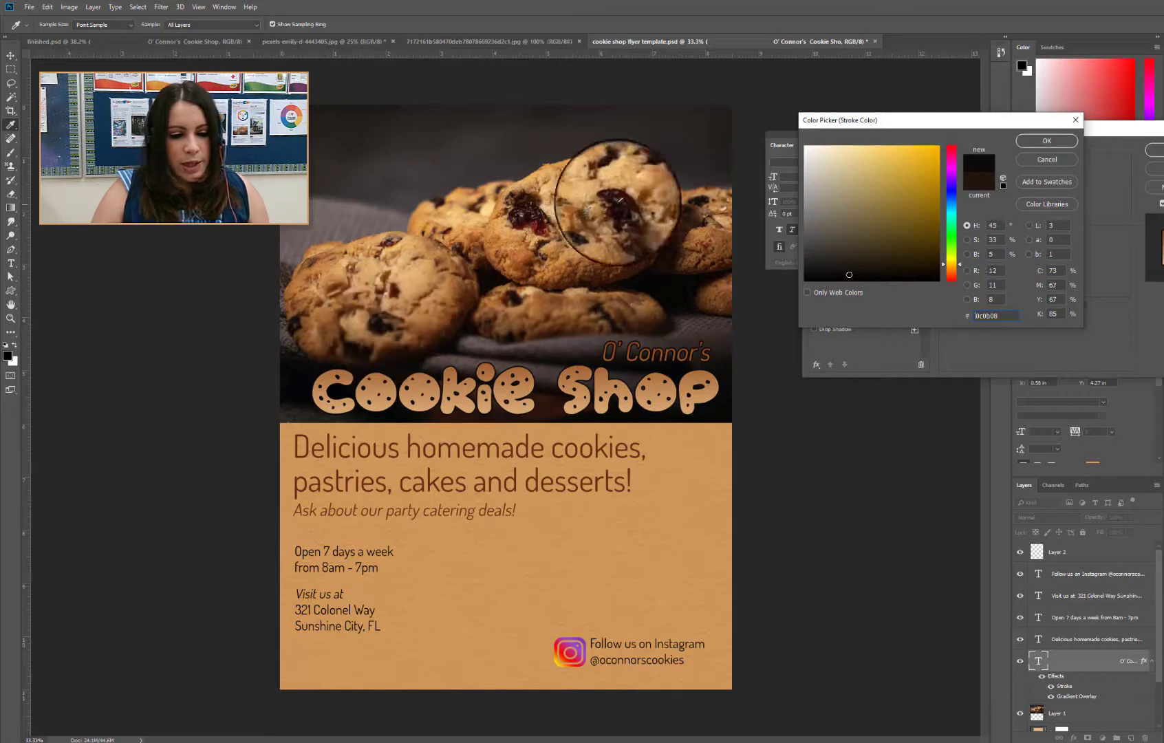
left_click(549, 229)
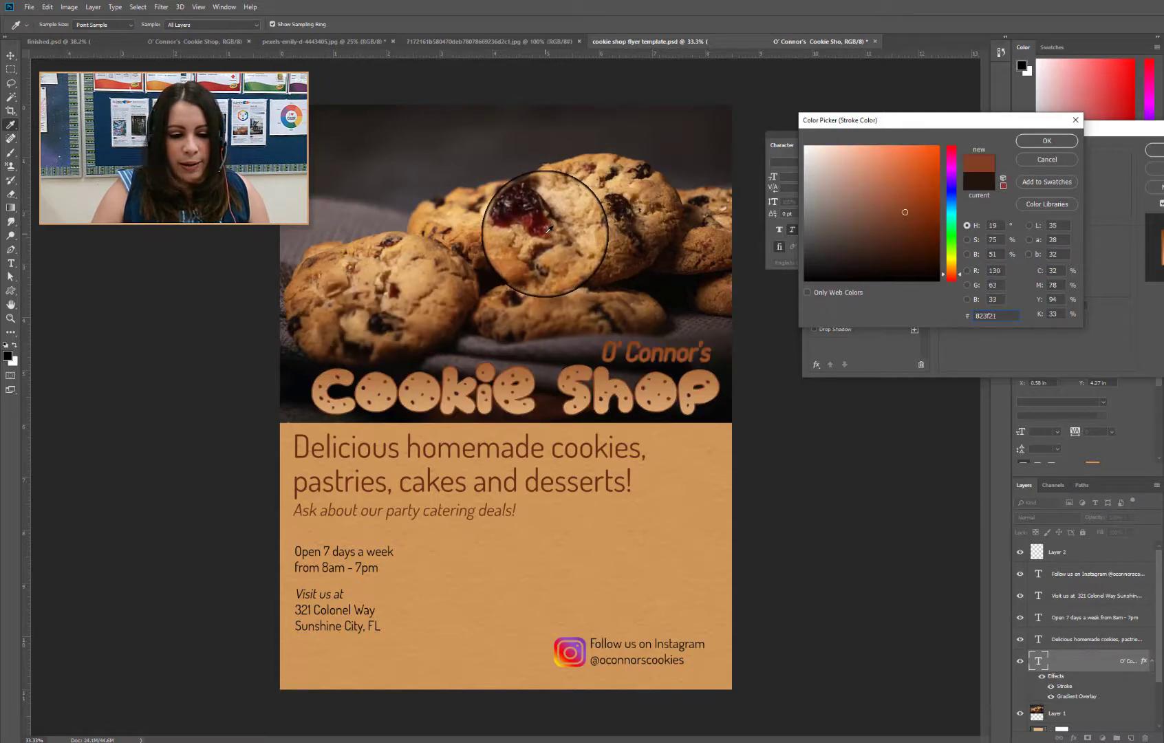
left_click(541, 225)
left_click_drag(538, 222, 620, 202)
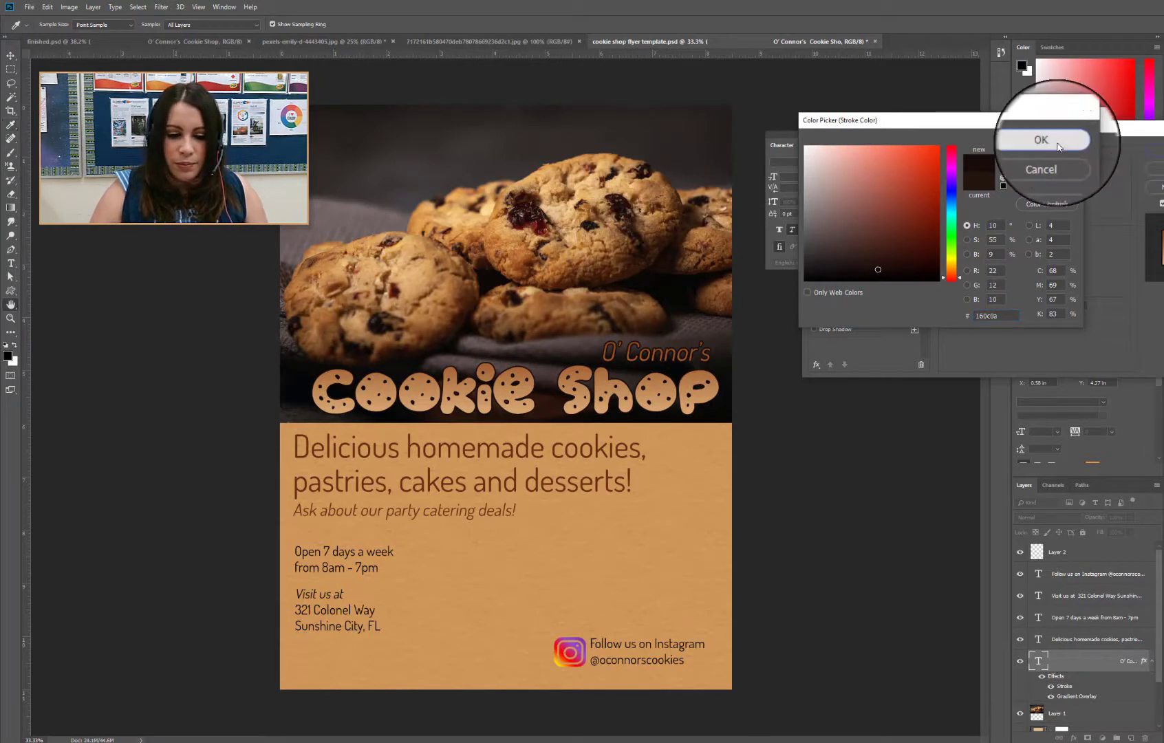
left_click(1058, 146)
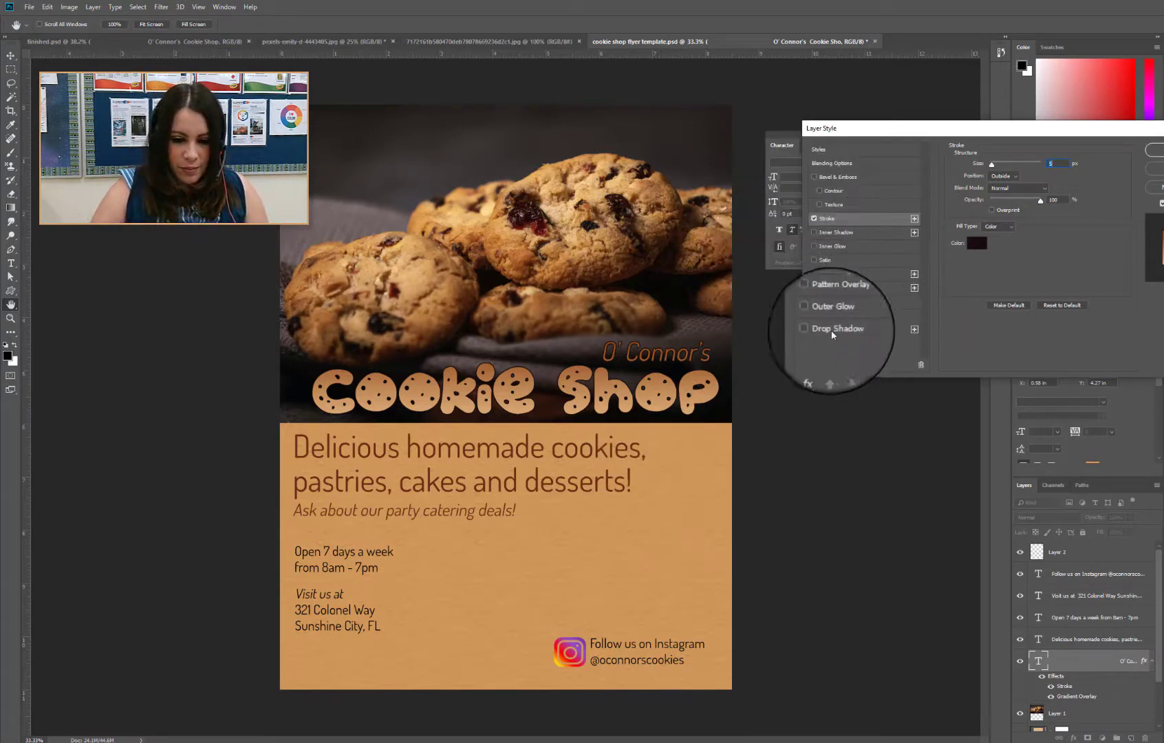
left_click(1156, 150)
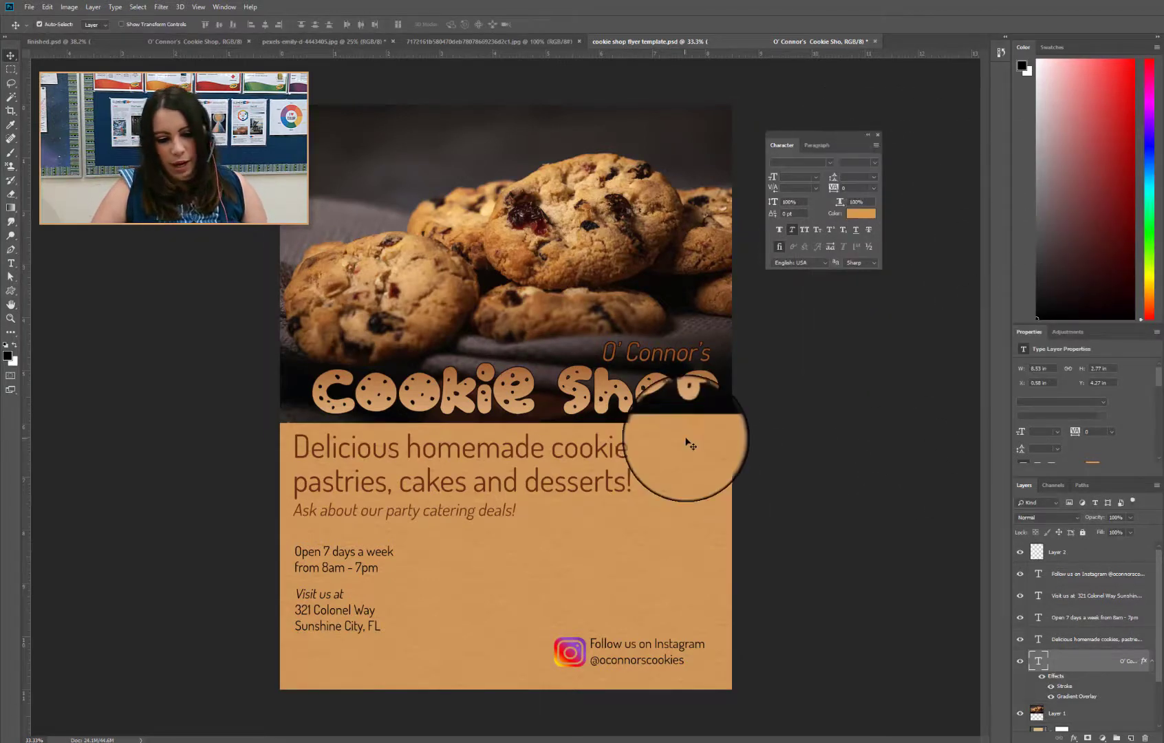
left_click_drag(689, 391, 691, 402)
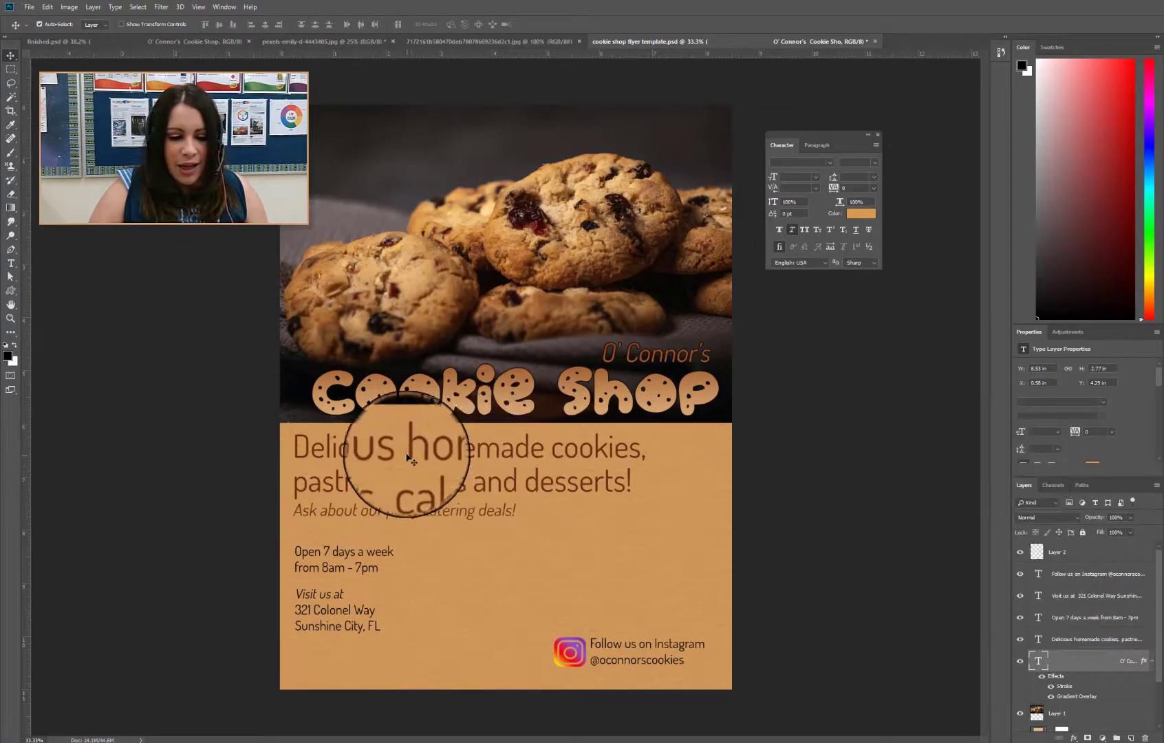
Add a Drop Shadow to the "Delicious homemade cookies" text layer, using the orange-brown ad6228 sampled from a cookie in the photo
left_click(1113, 640)
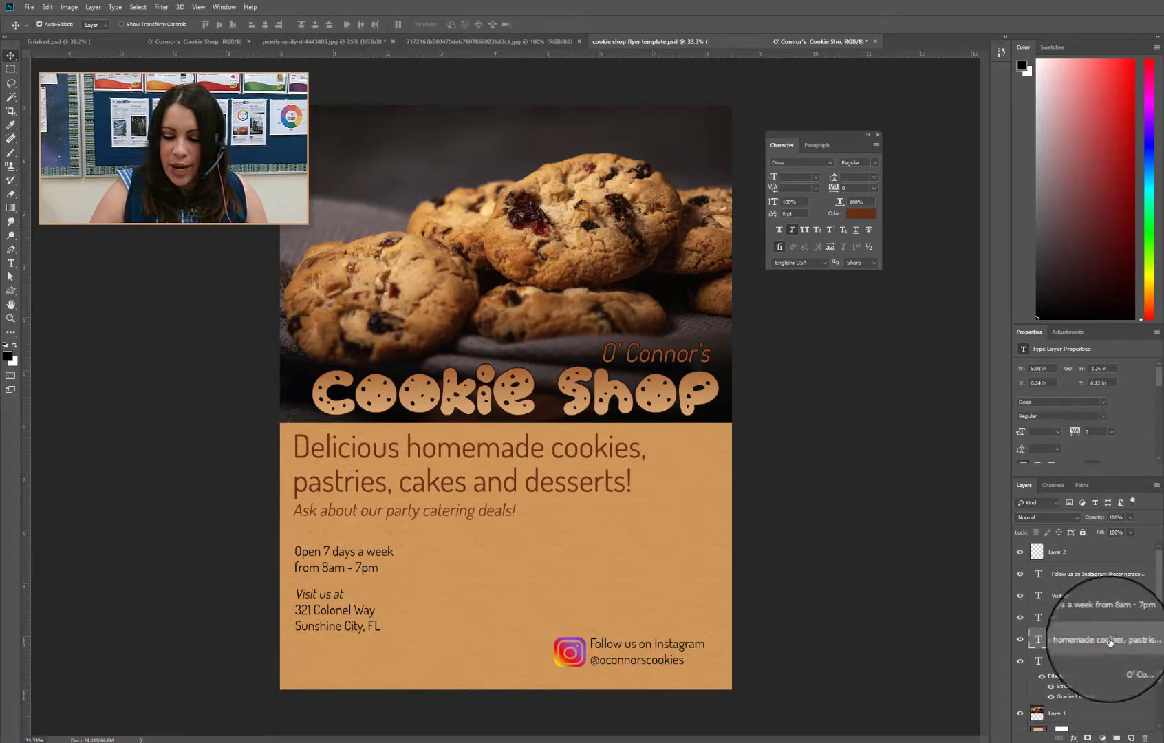
left_click(1071, 737)
key("Escape")
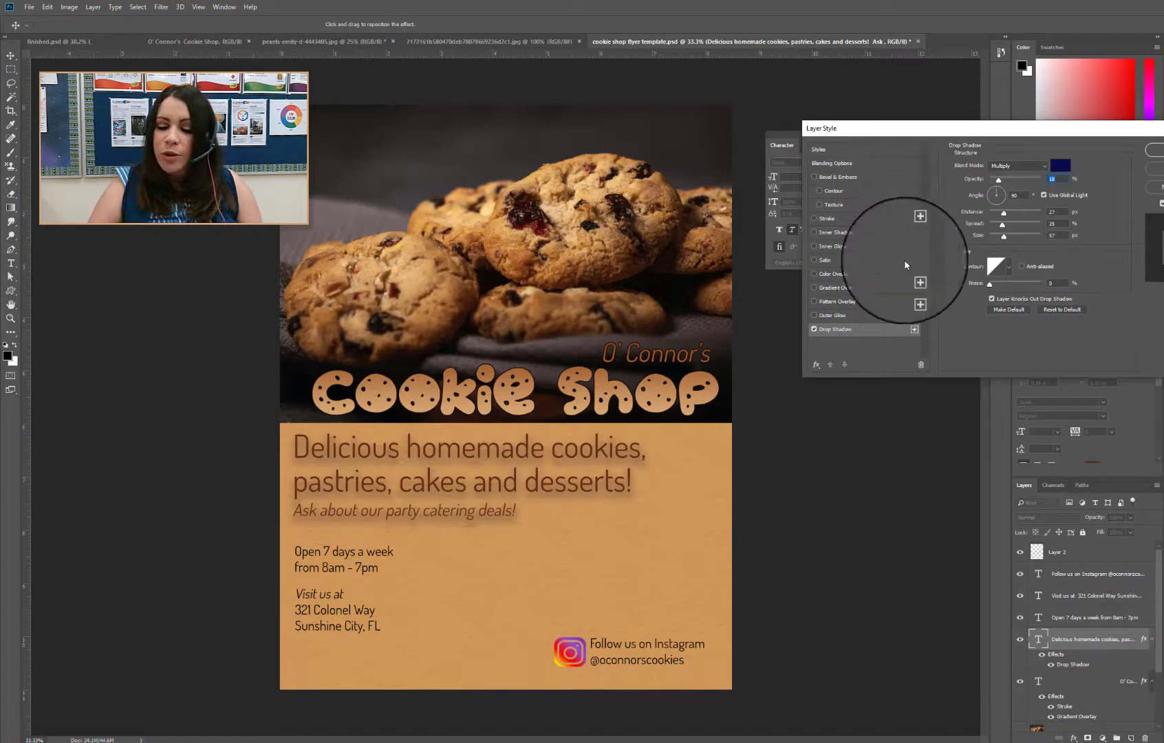
left_click(1065, 170)
left_click(444, 268)
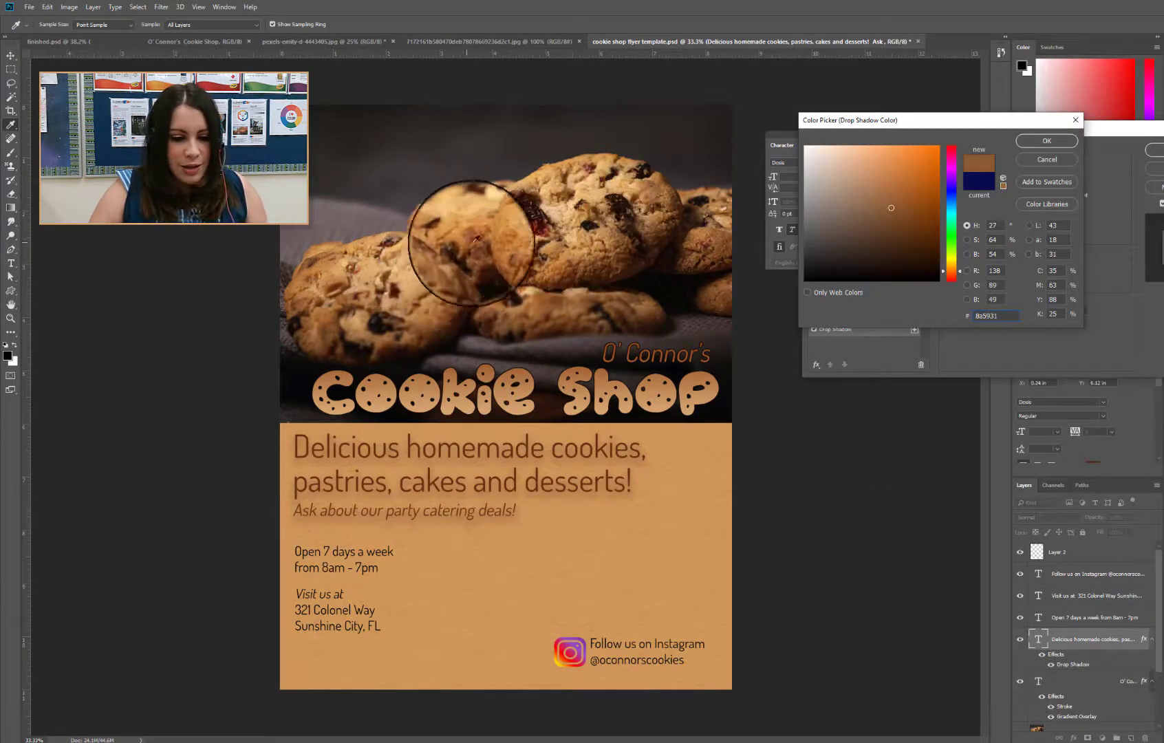
left_click(521, 255)
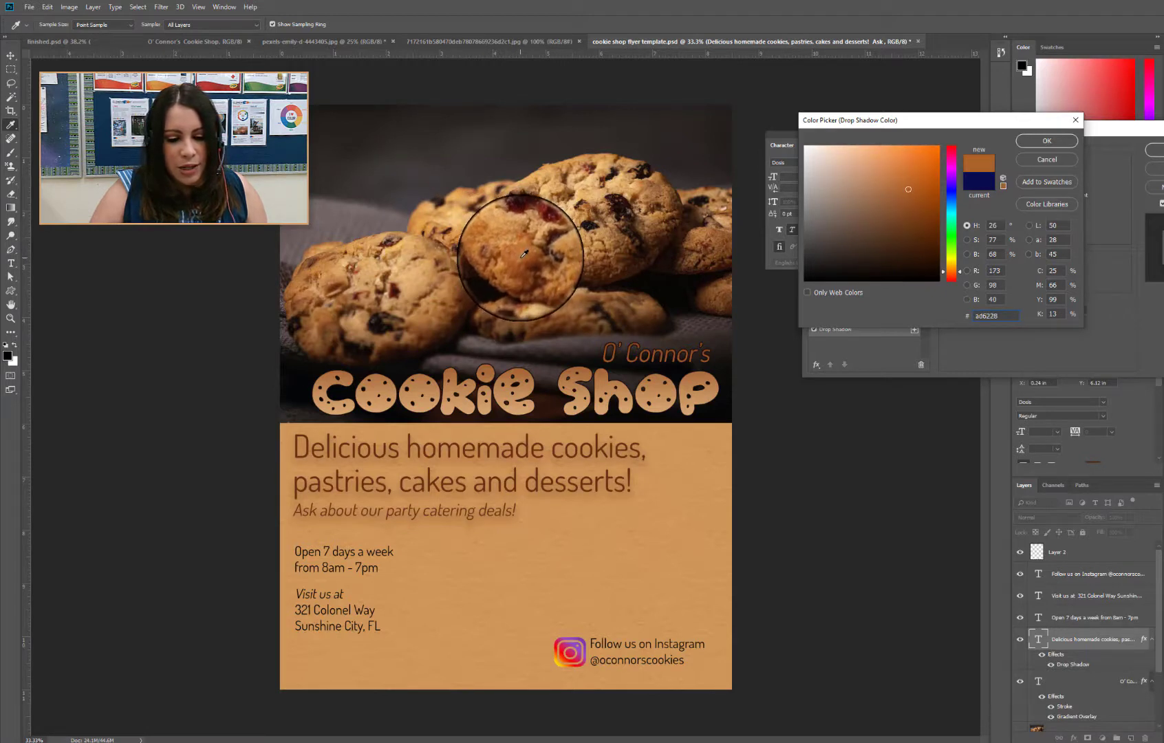
left_click(1049, 141)
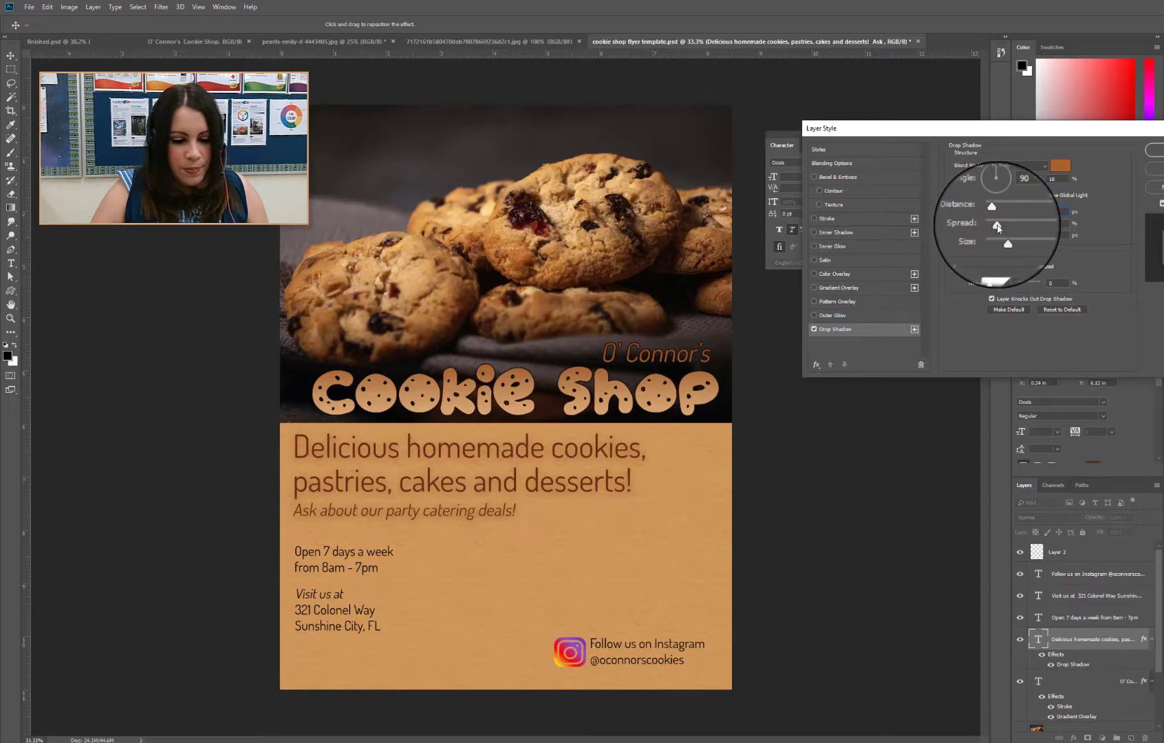
Reduce the drop shadow's size and fine-tune its distance so it sits close below the tagline text
left_click_drag(1004, 239, 995, 238)
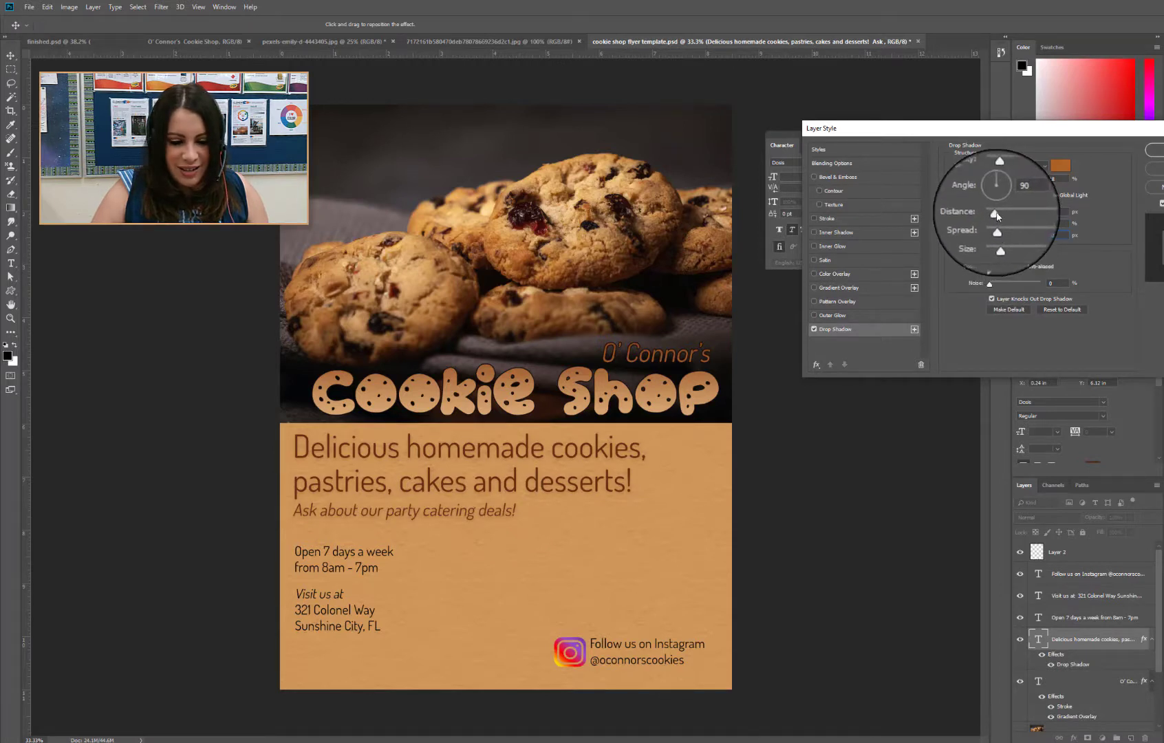
mouse_move(997, 216)
left_mouse_down()
mouse_move(1039, 215)
mouse_move(1004, 215)
left_mouse_up()
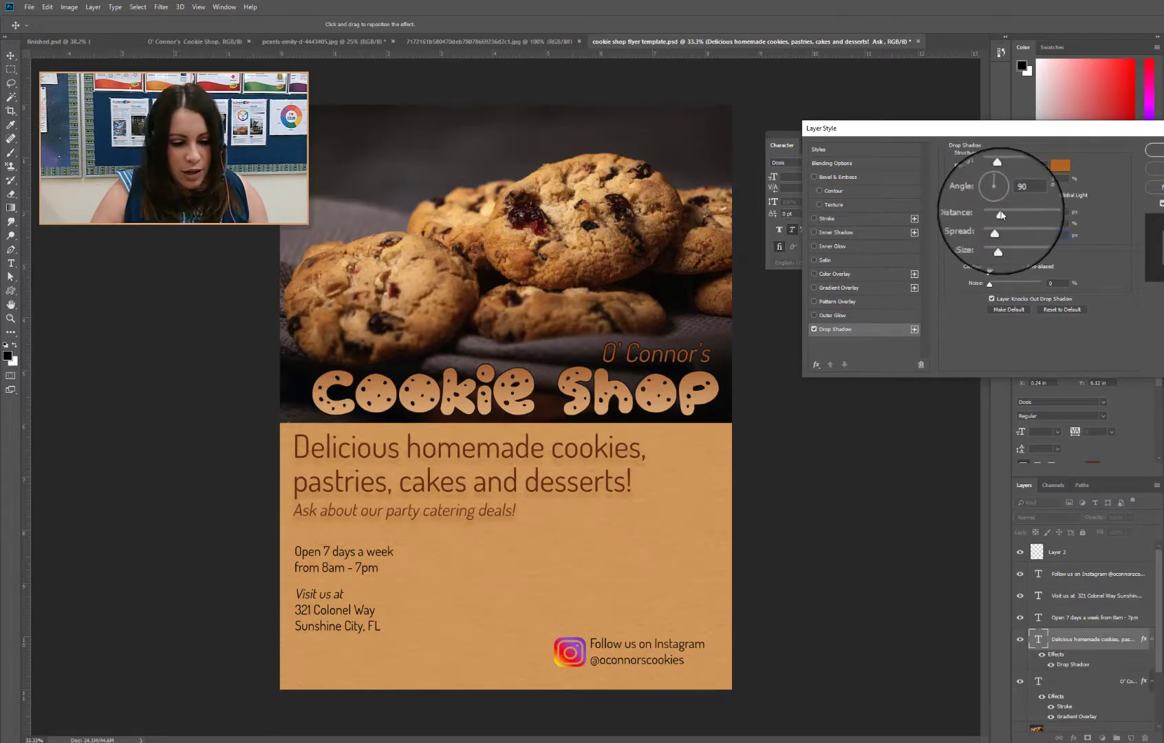
key("Escape")
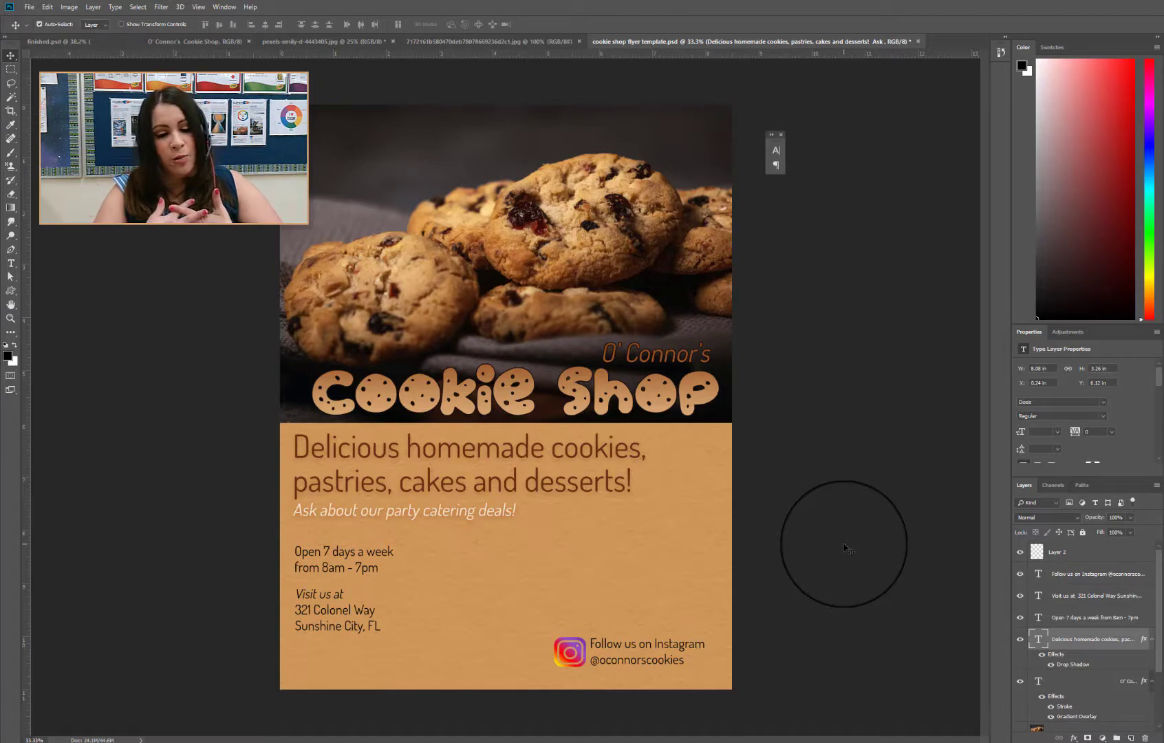
Copy the photo of stacked cookies on a plate into the flyer template, place its layer just below Layer 2, and shift it down
left_click(58, 42)
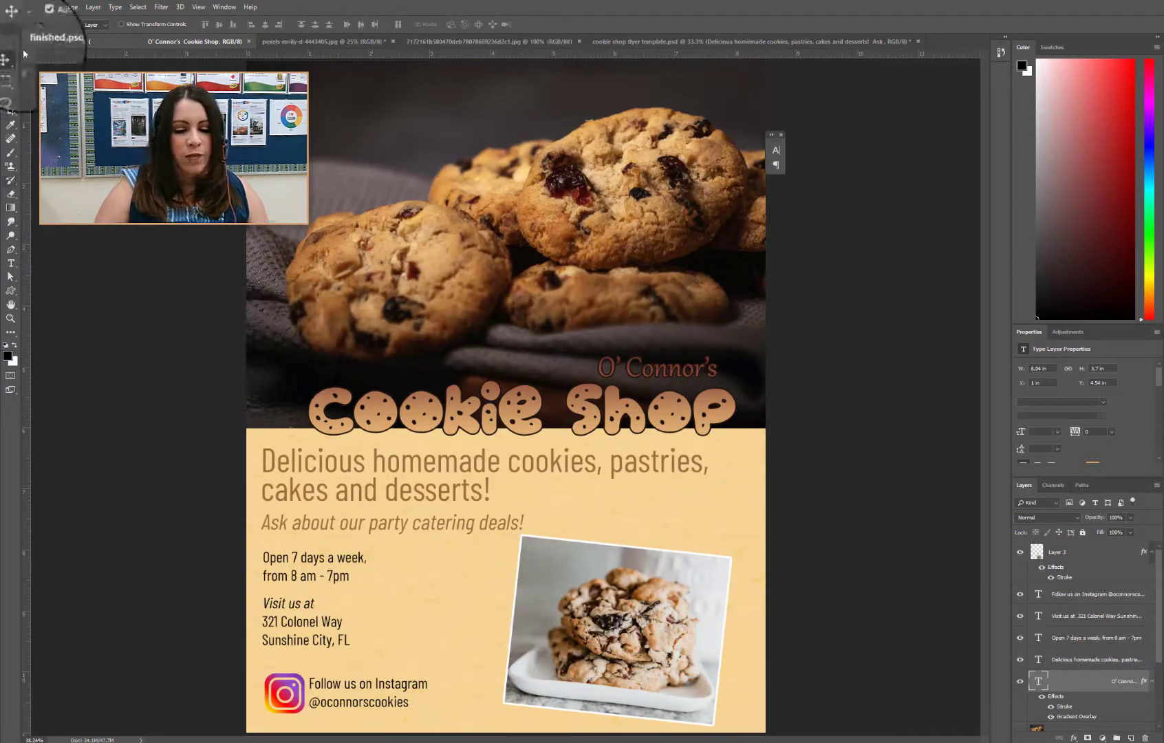
left_click(696, 40)
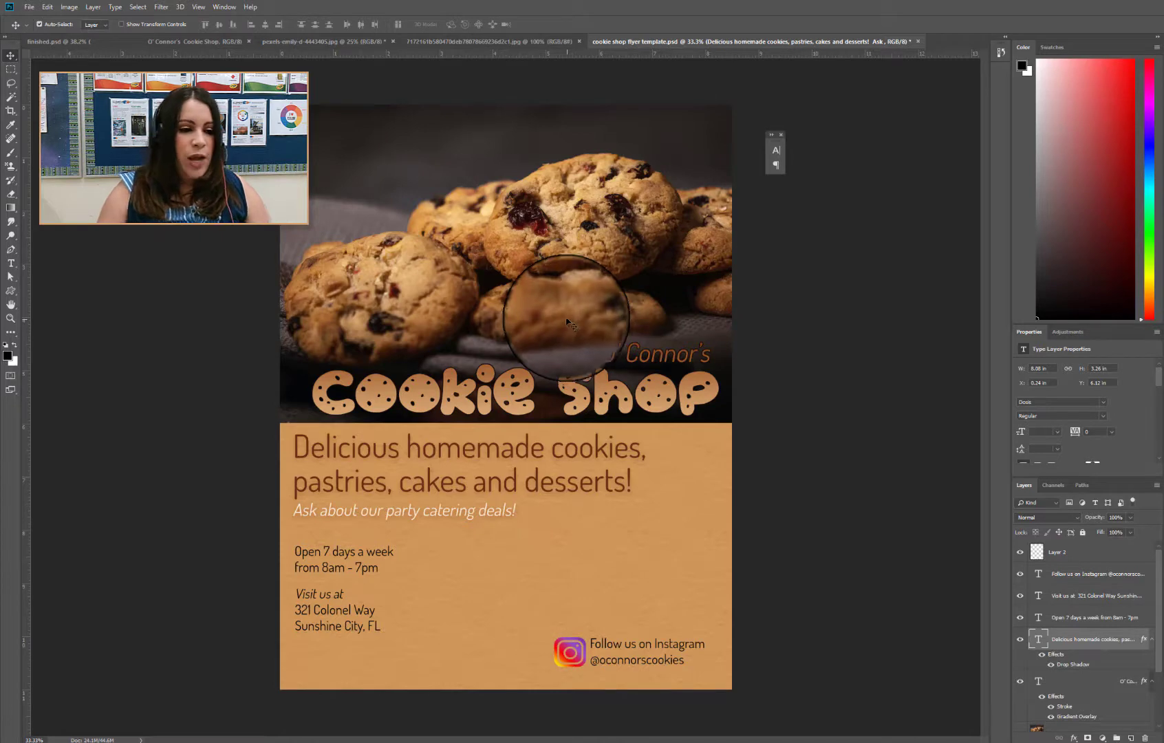
left_click(453, 41)
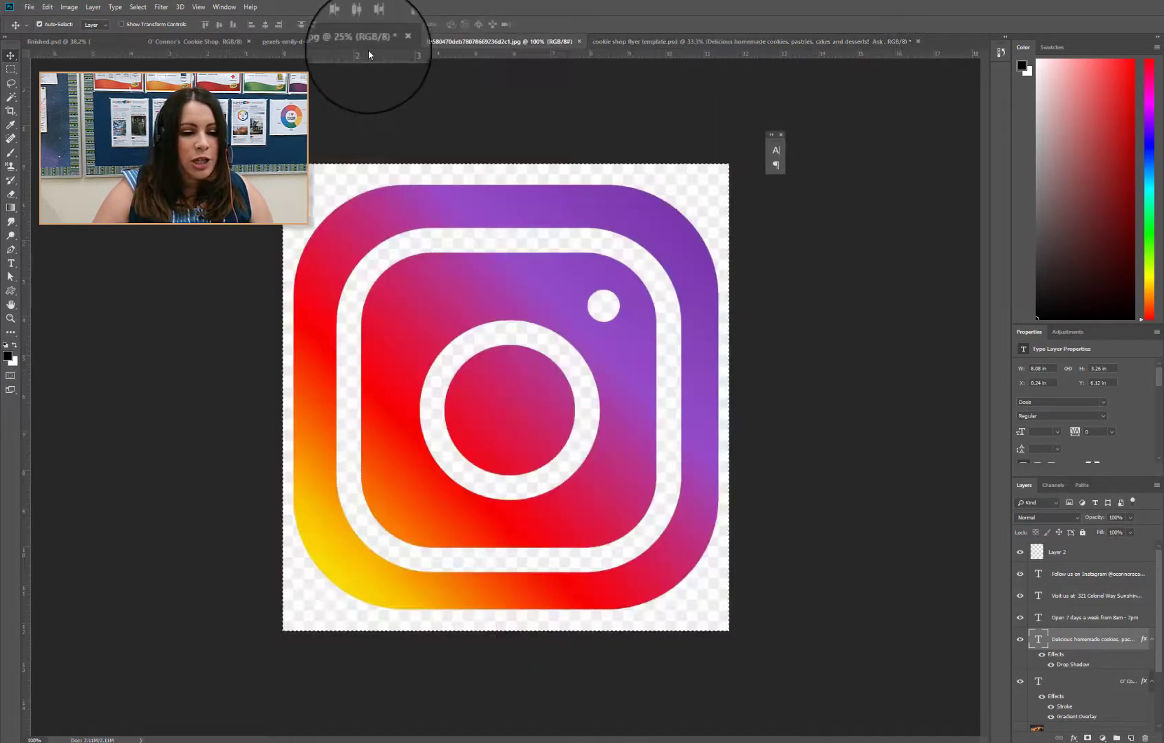
left_click(340, 43)
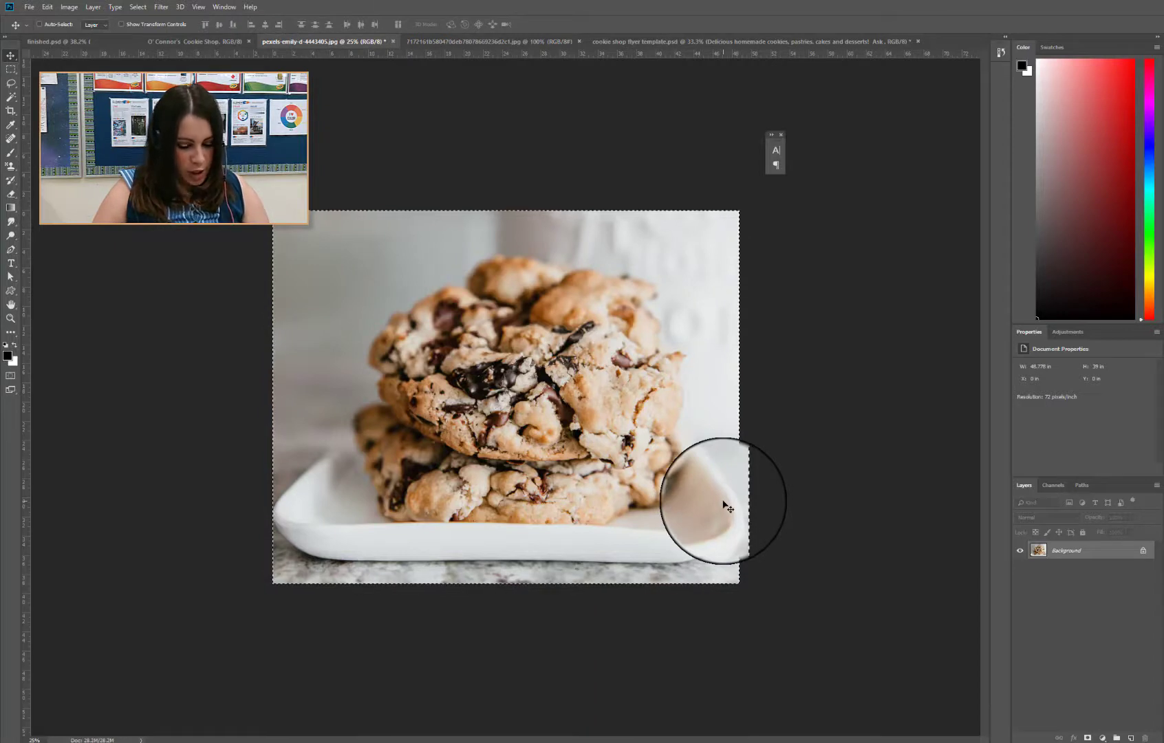
left_click(676, 42)
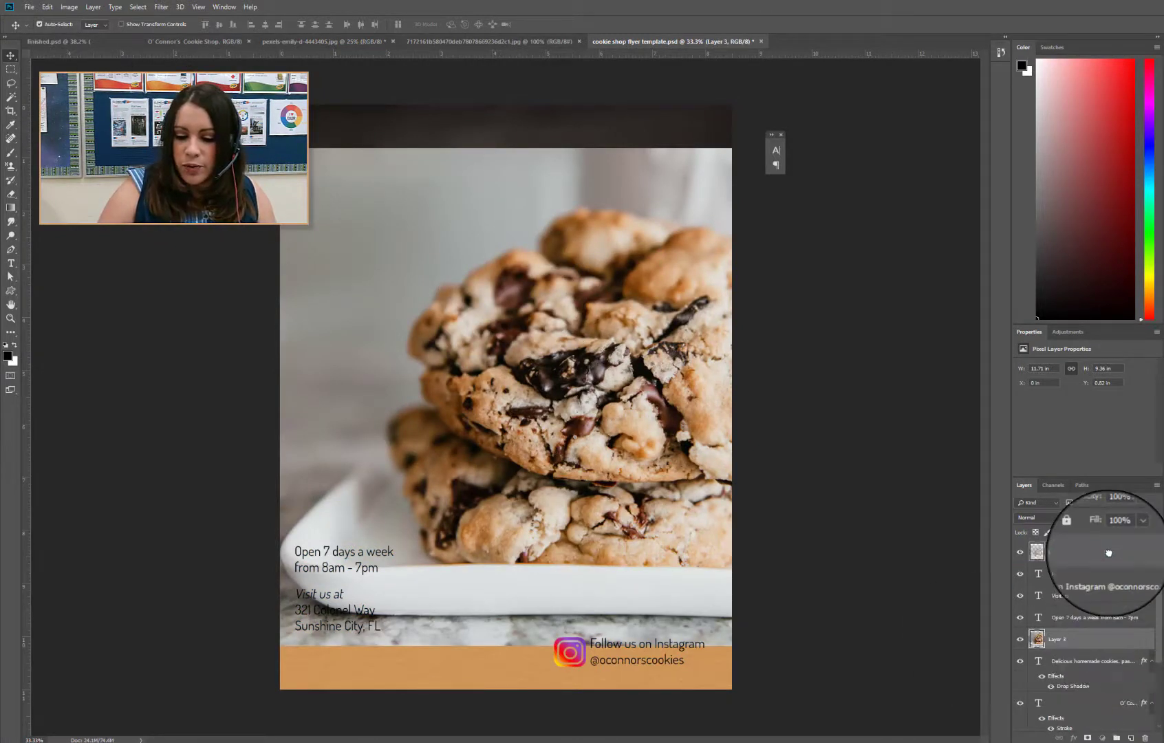
left_click_drag(1109, 552, 1109, 559)
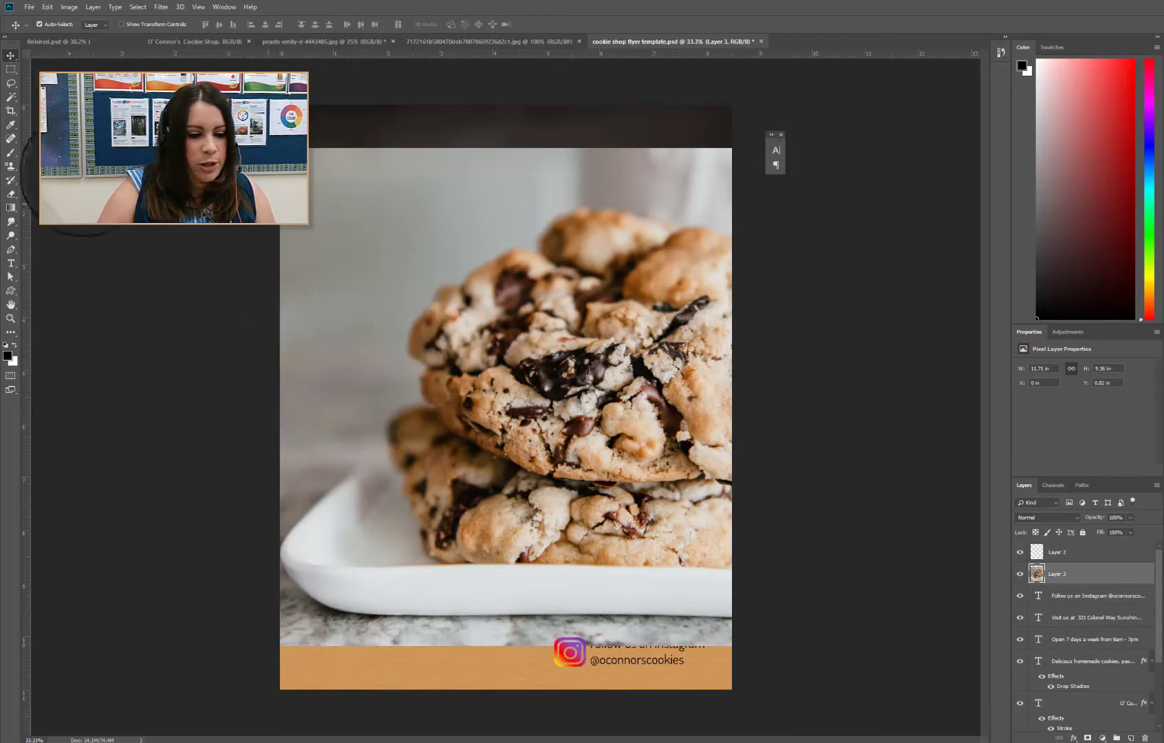
left_click_drag(329, 349, 434, 424)
key("ctrl+t")
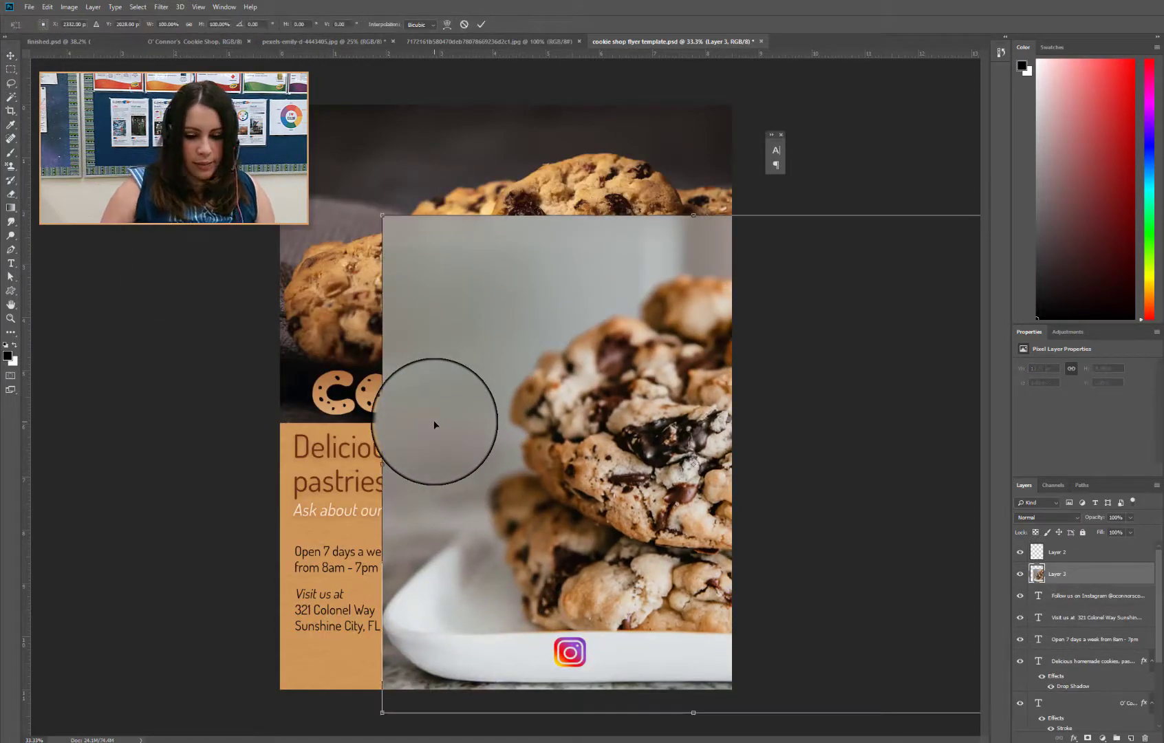
left_click_drag(381, 215, 575, 494)
left_click_drag(595, 513, 601, 517)
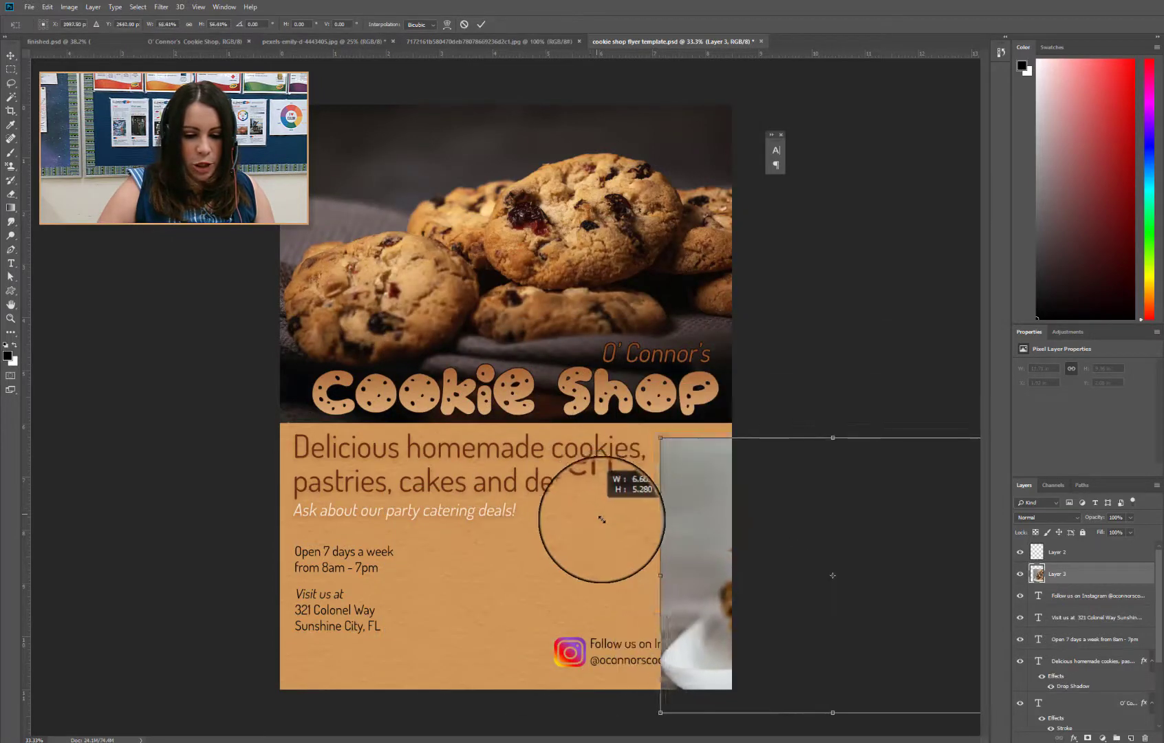
left_click_drag(723, 528, 552, 433)
left_click_drag(507, 377, 444, 310)
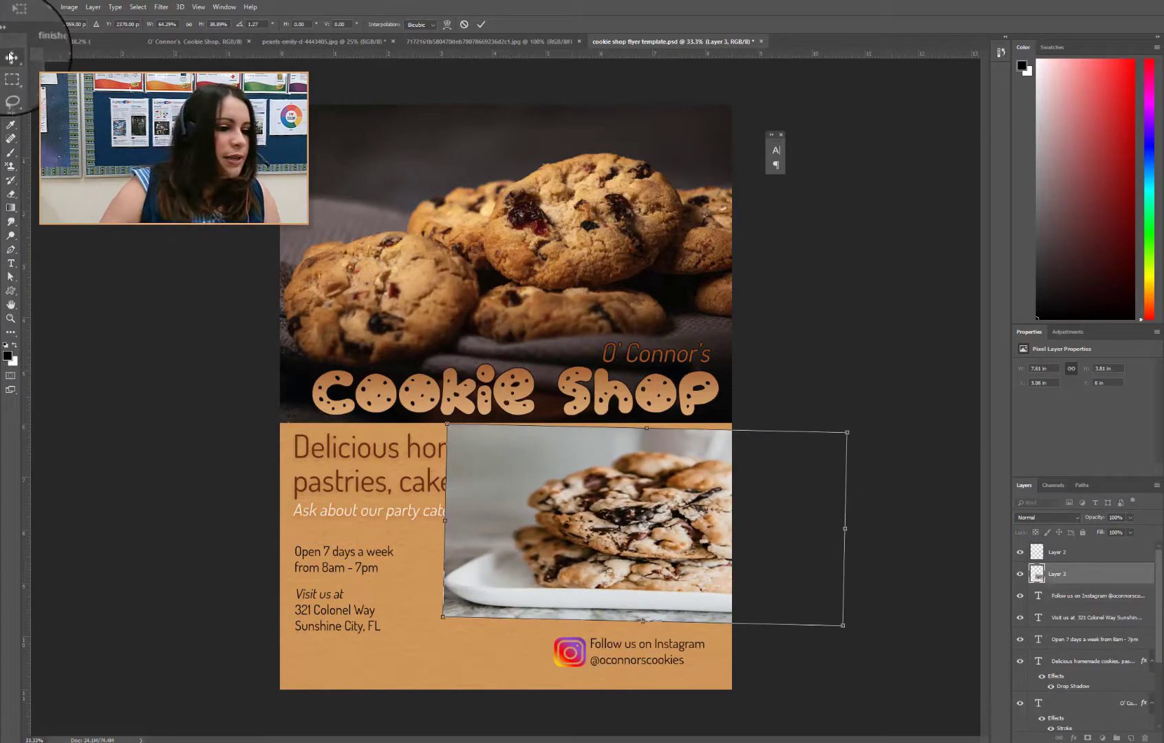
left_click(59, 42)
left_click(752, 278)
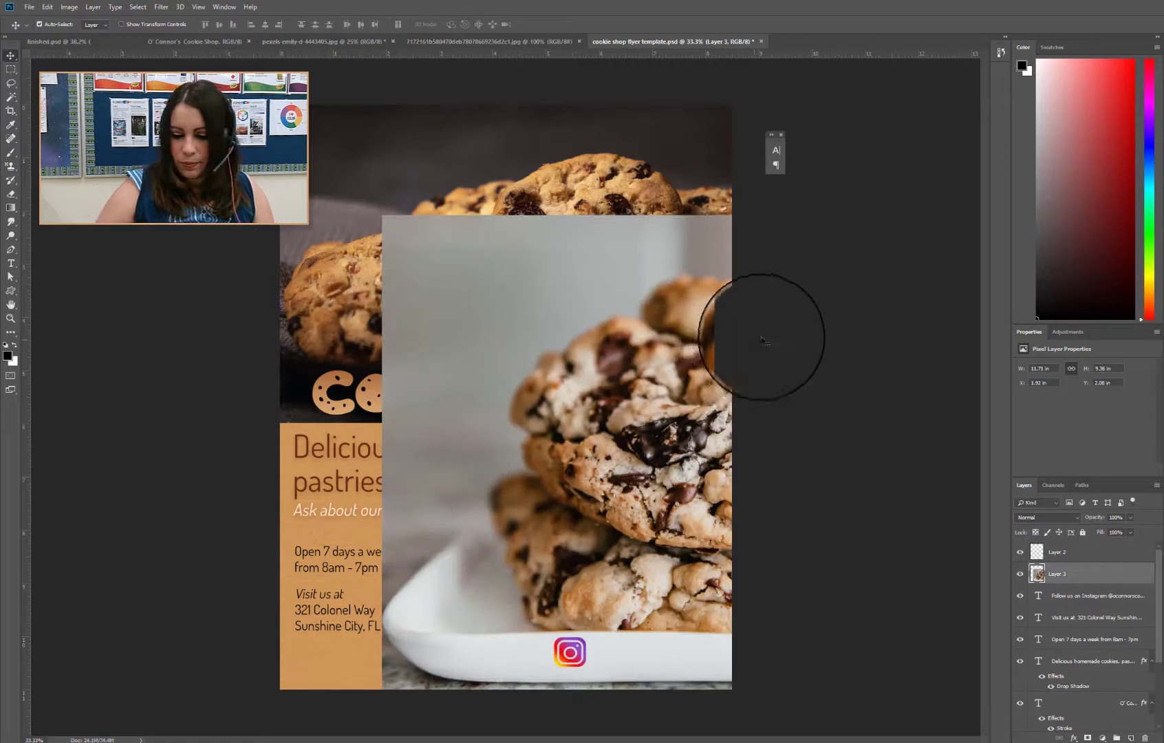
Scale the plate photo to about 26% and tilt it about 13 degrees counterclockwise, placing it on the tan area beside the opening hours
key("ctrl+z")
left_click_drag(539, 631, 545, 666)
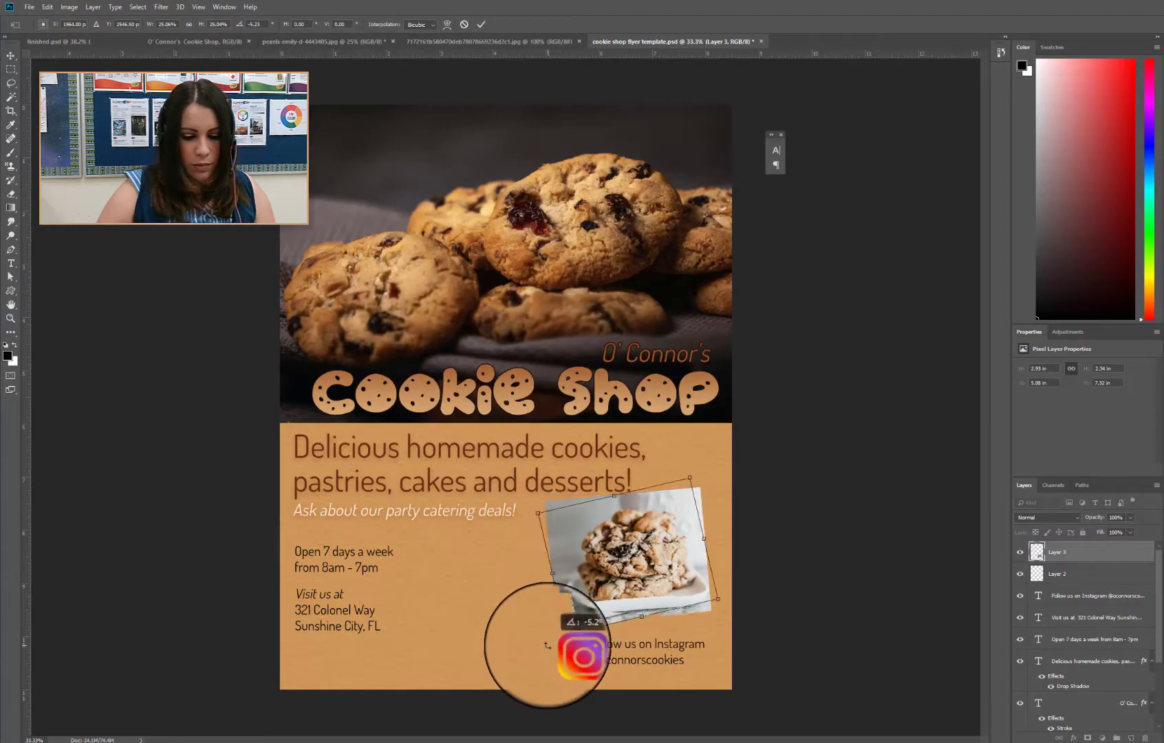
left_click_drag(619, 554, 652, 563)
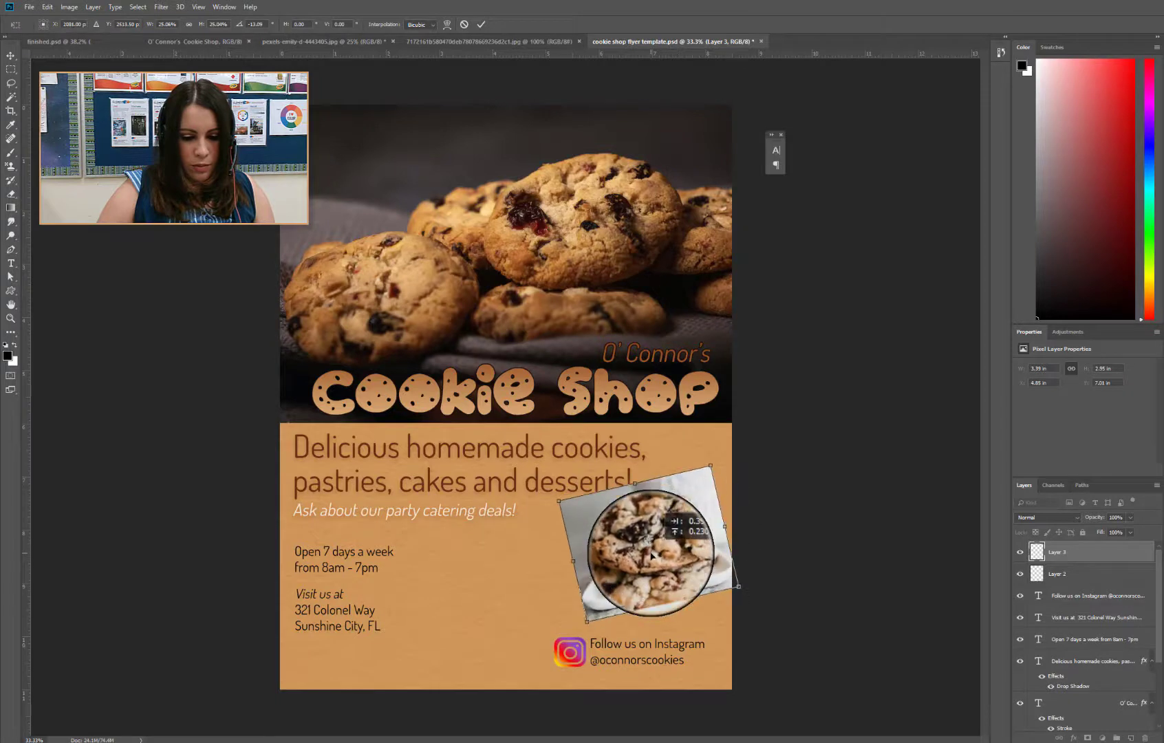
key("Return")
Enlarge the tilted plate photo to about 4.04 by 3.4 in and position it in the tan area's lower-right corner
key("ctrl+t")
left_click_drag(534, 661, 482, 687)
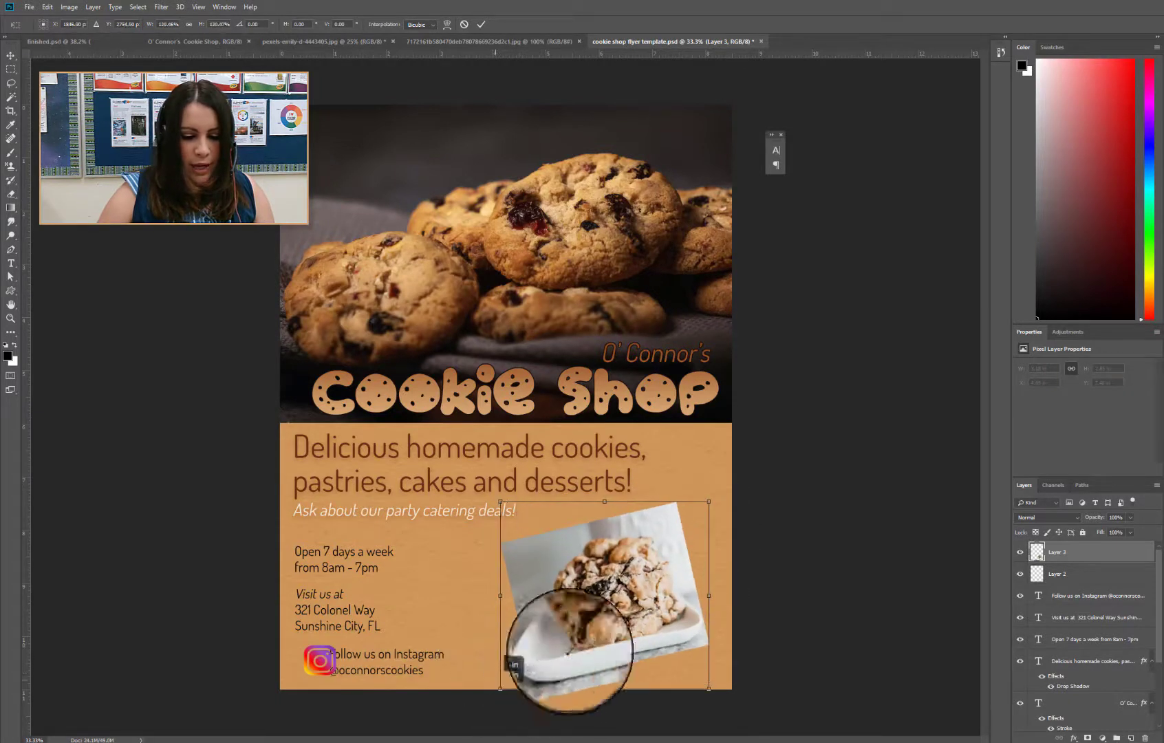
left_click_drag(568, 654, 650, 605)
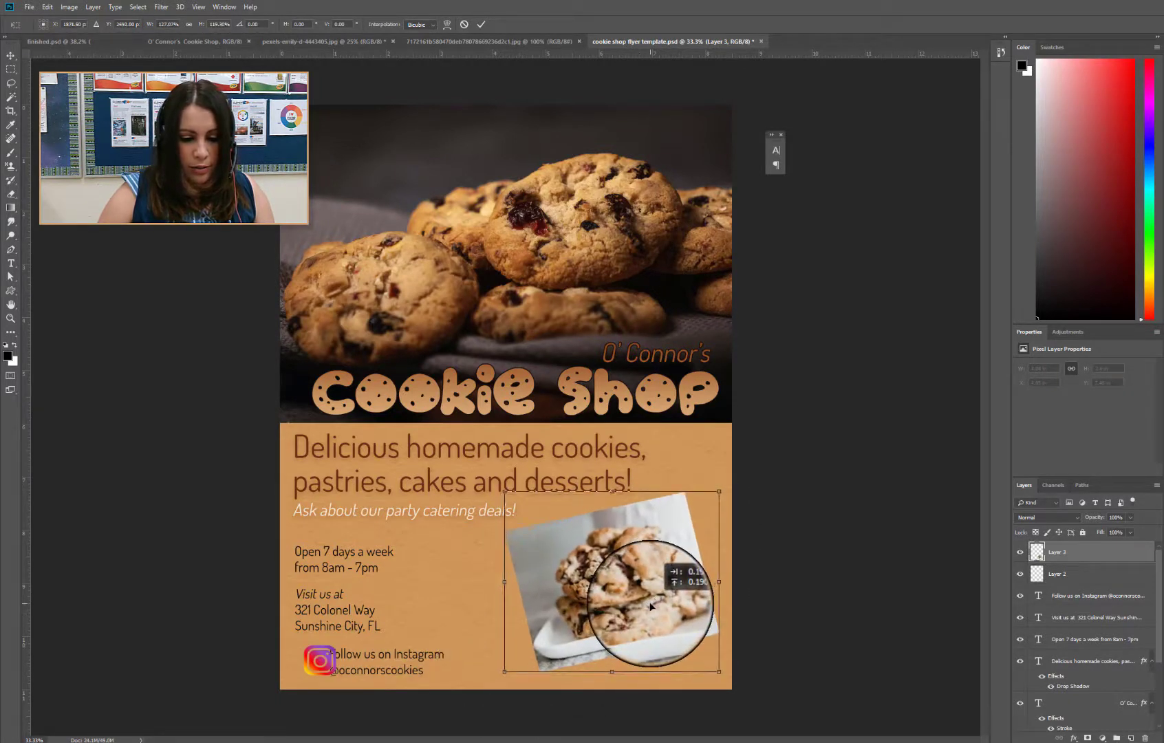
key("Return")
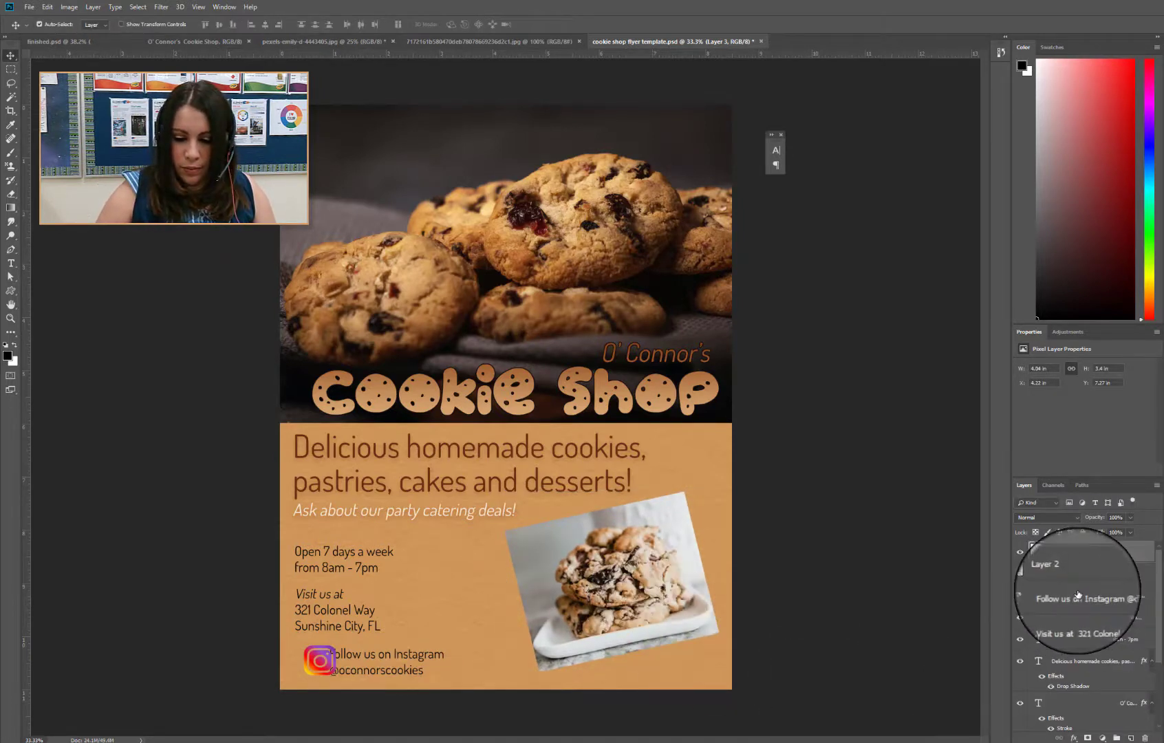
Move the Instagram text clear of the logo so they no longer overlap, and set all of its text to 12 pt
left_click_drag(413, 664, 428, 660)
left_click(11, 263)
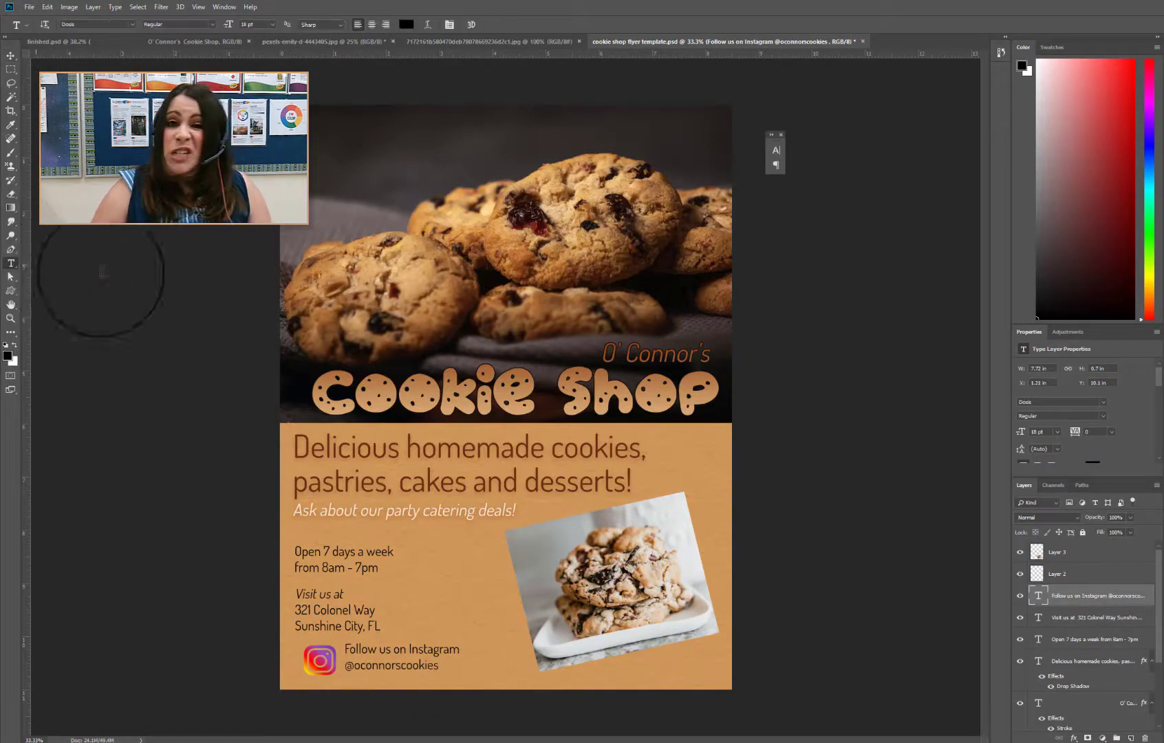
left_click(396, 664)
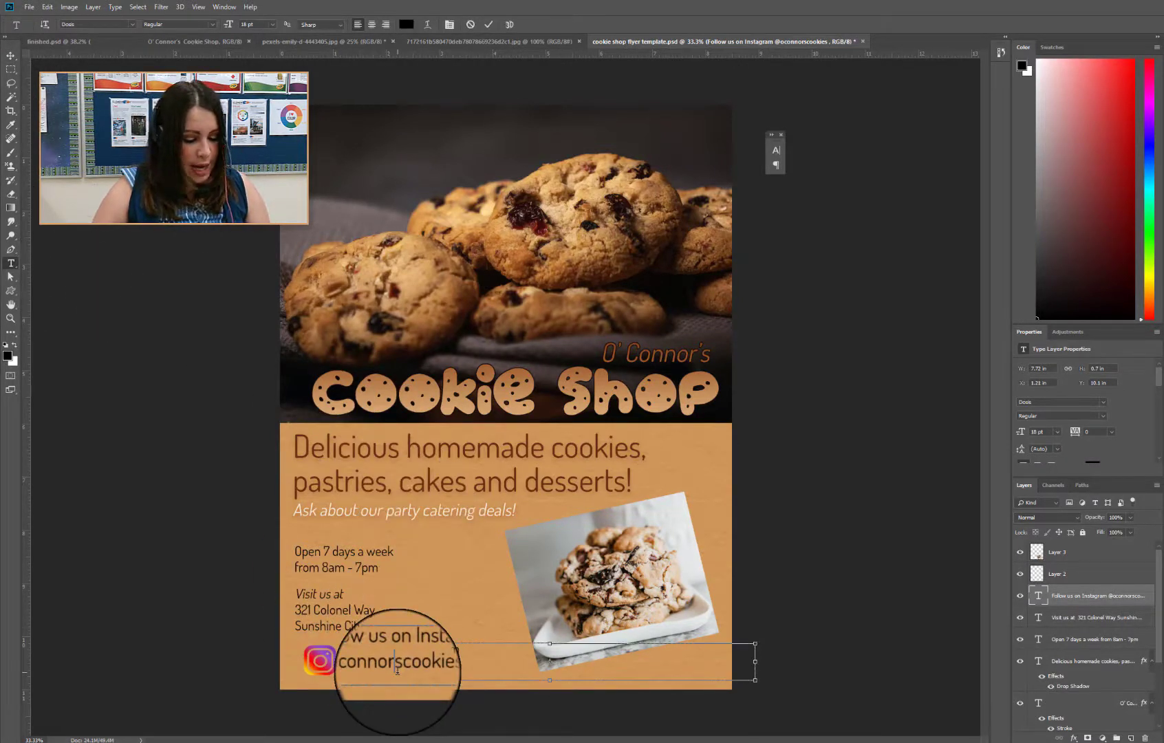
key("ctrl+a")
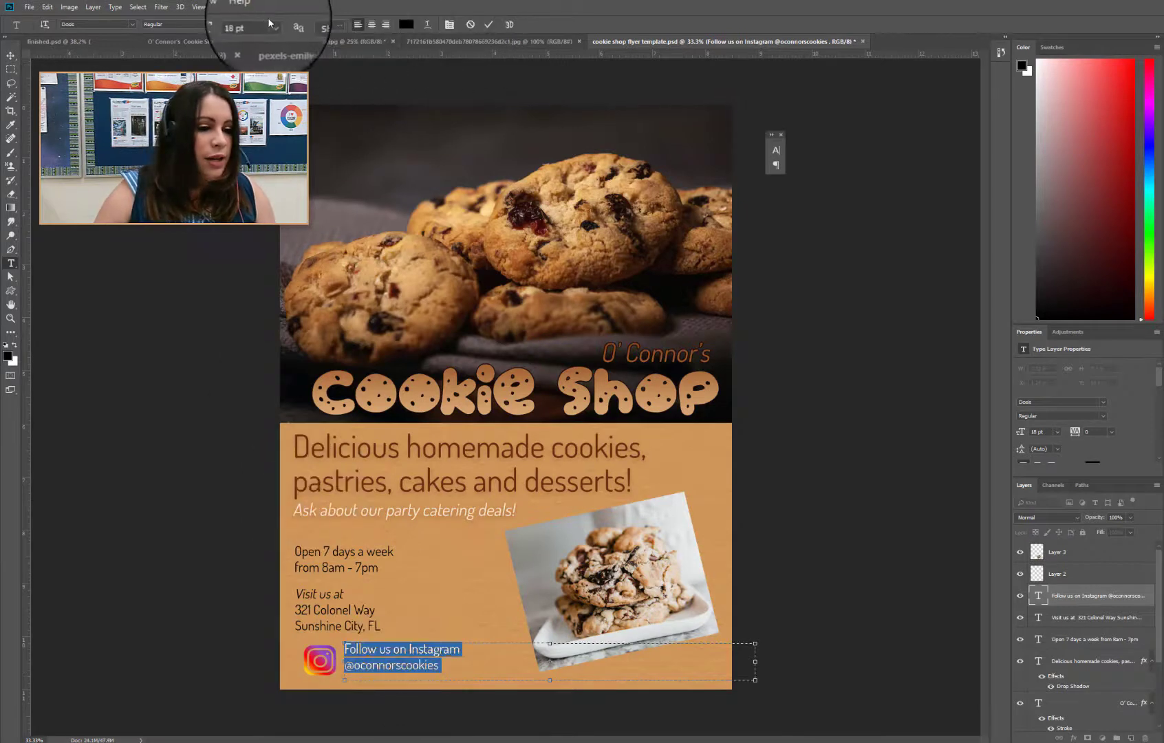
left_click(285, 25)
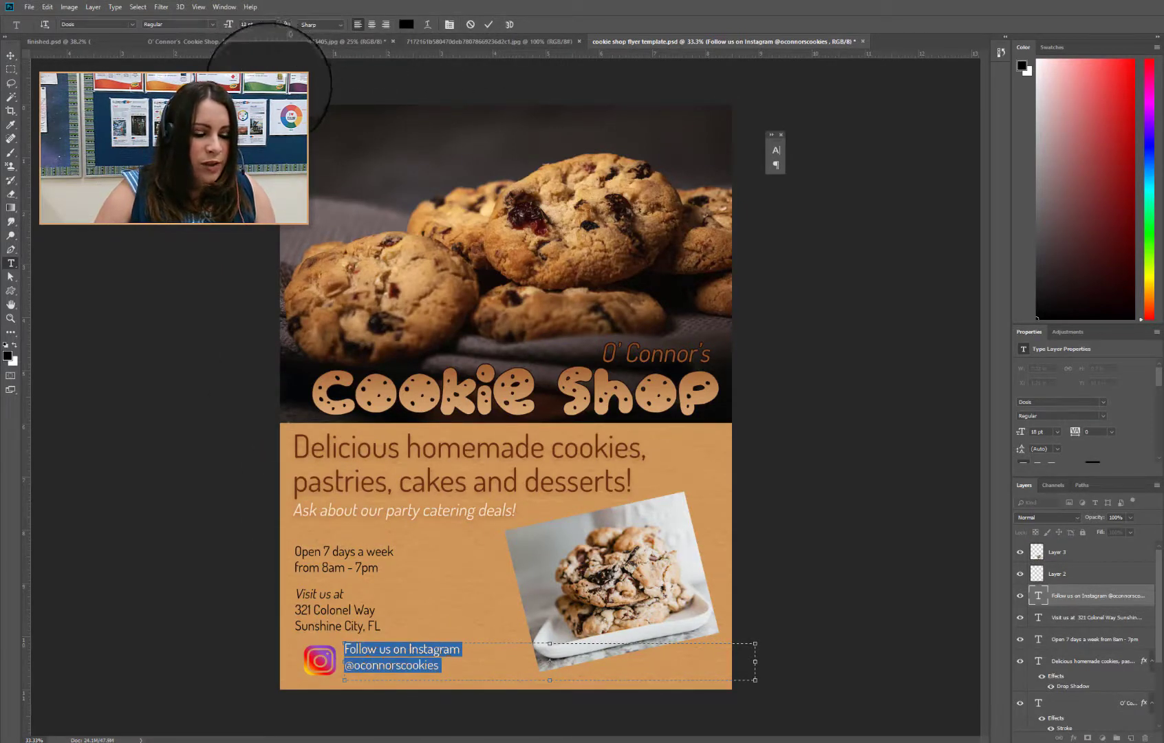
left_click(251, 91)
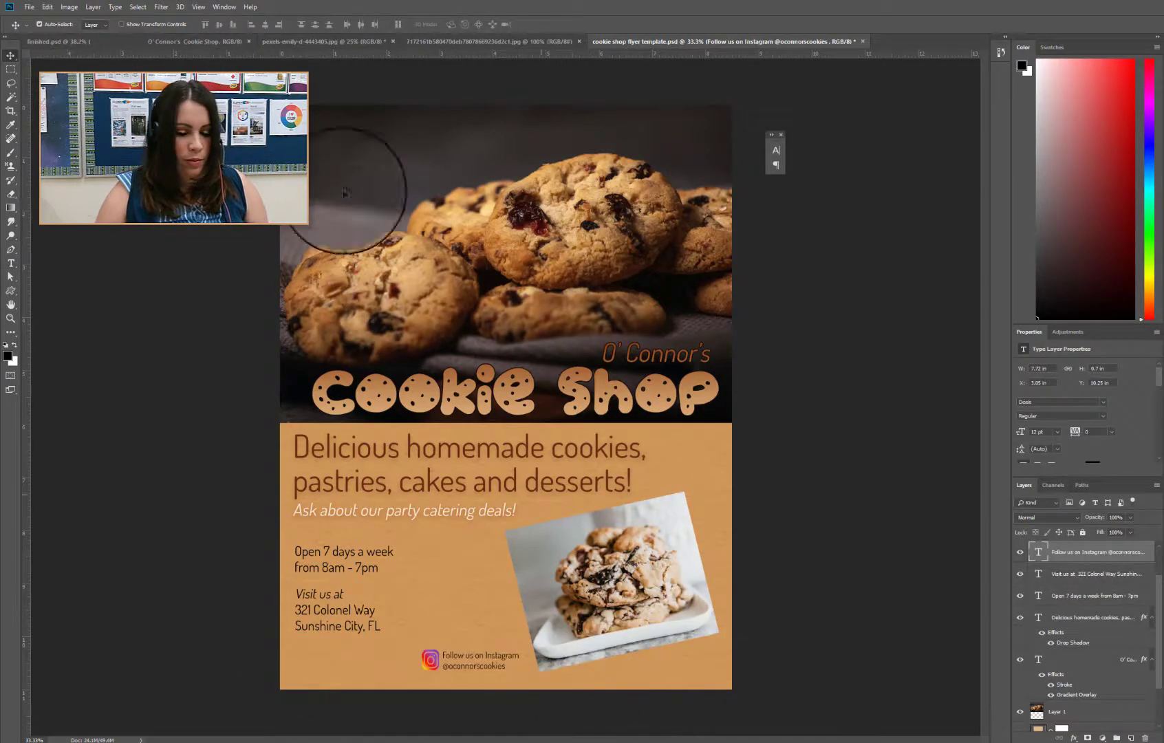
Show the margin guides and grid over the flyer to check the alignment, and hide them again
left_click(199, 7)
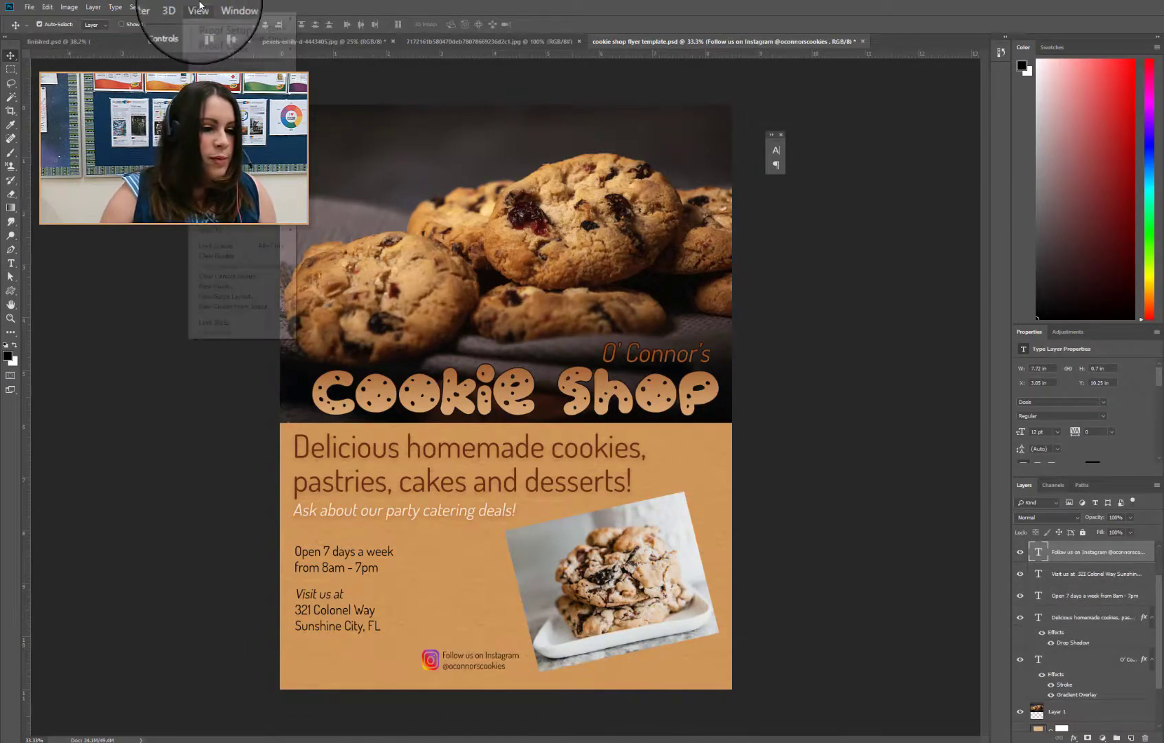
left_click(309, 204)
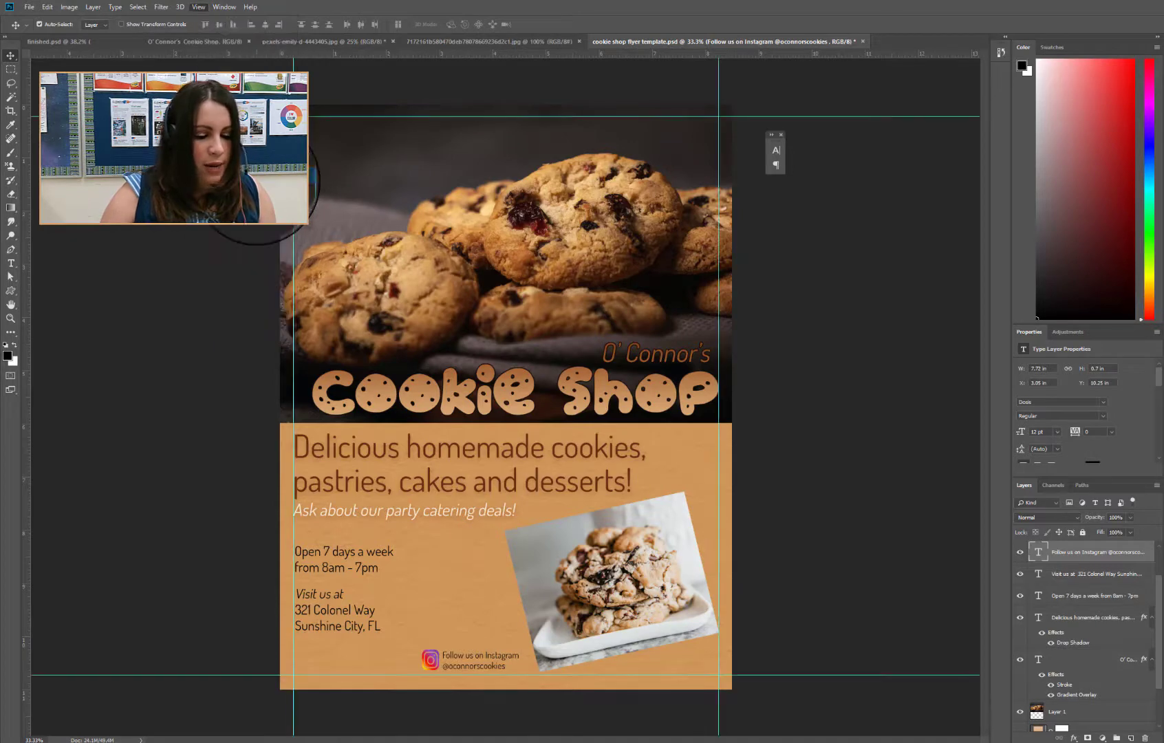
key("ctrl+apostrophe")
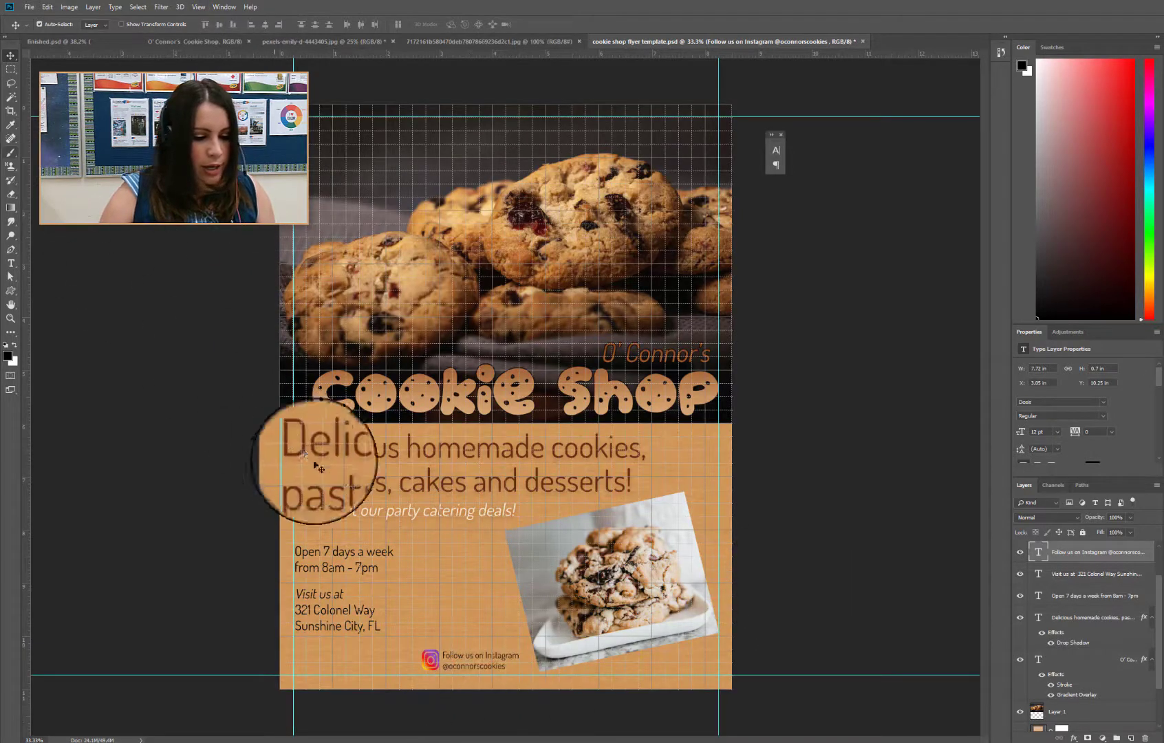
left_click(204, 10)
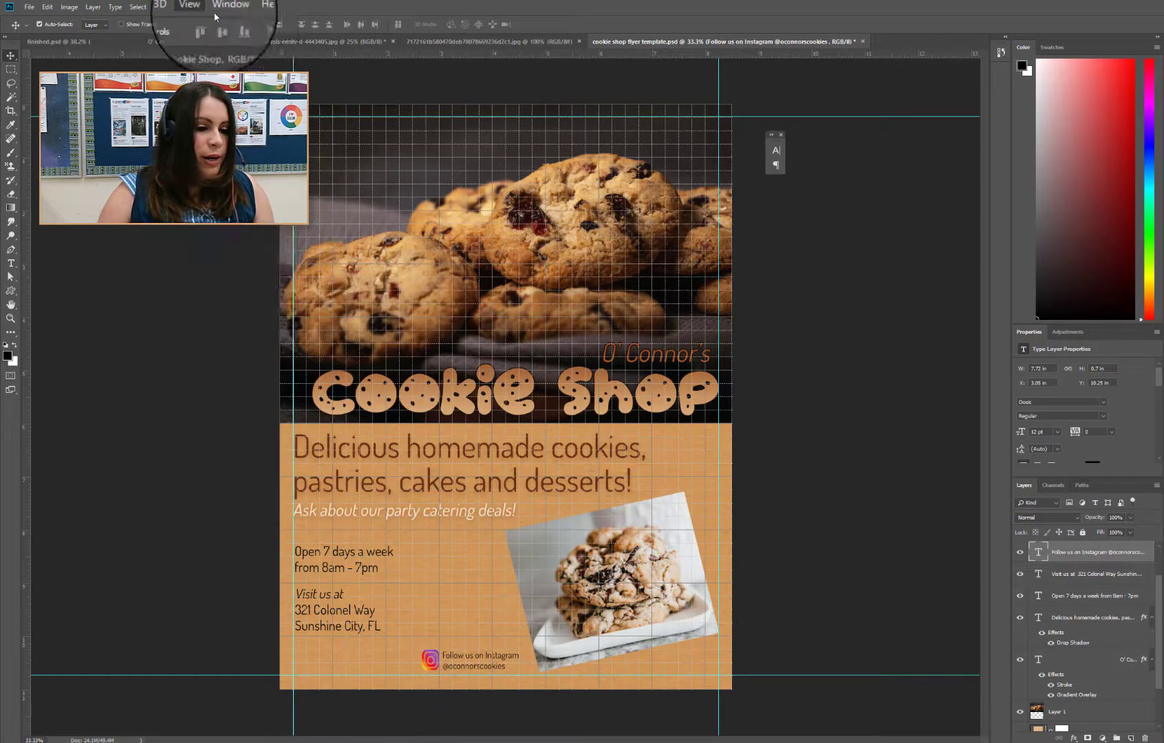
left_click(220, 190)
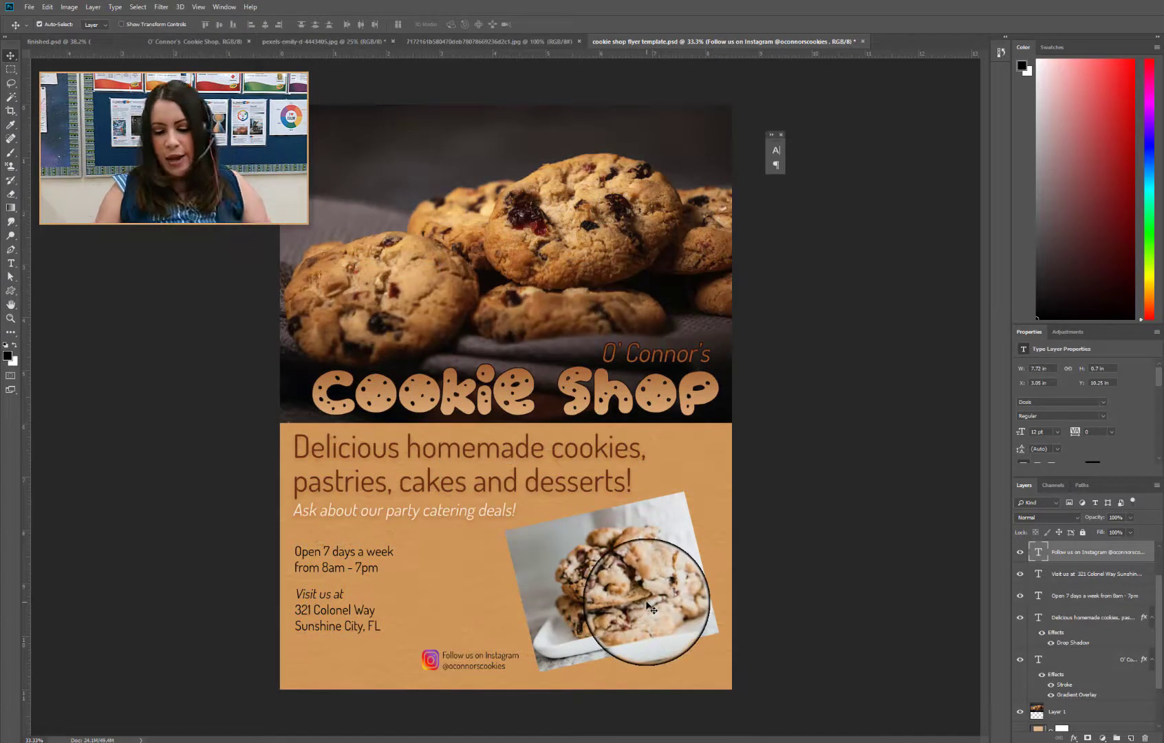
Add an outside stroke to the tilted plate photo, sampling a cookie tone and lightening it to cream f5daae
scroll(1121, 590, "up", 2)
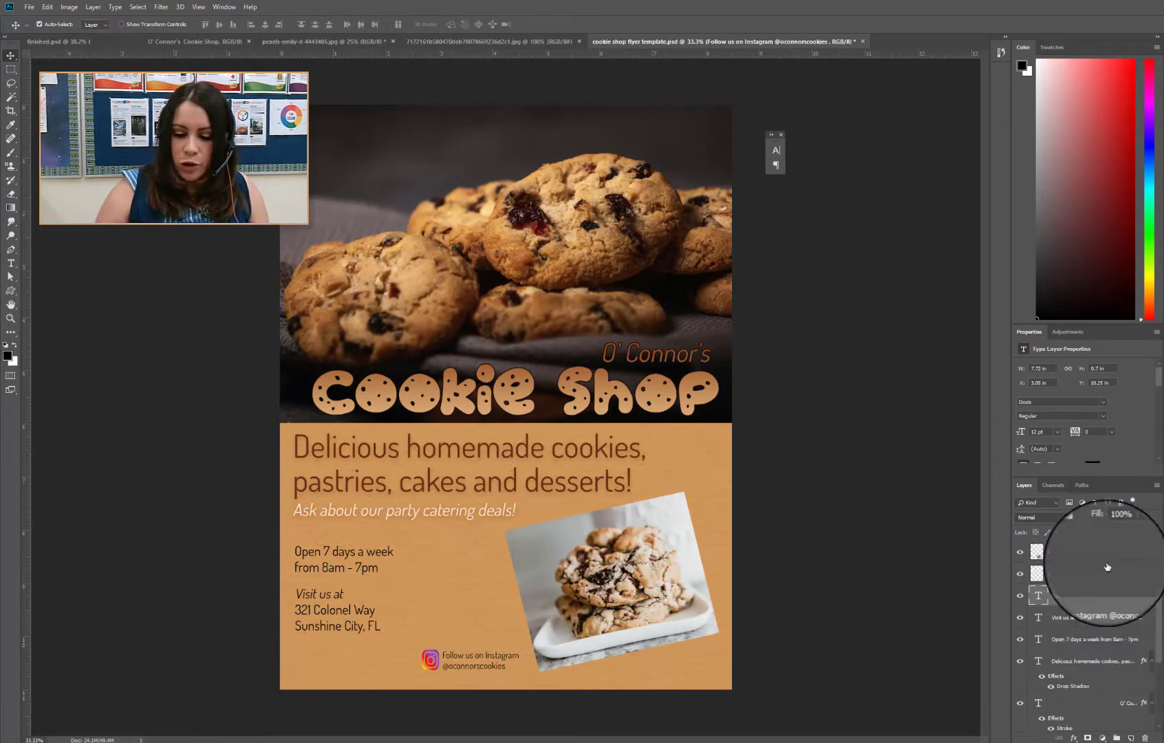
left_click(650, 590)
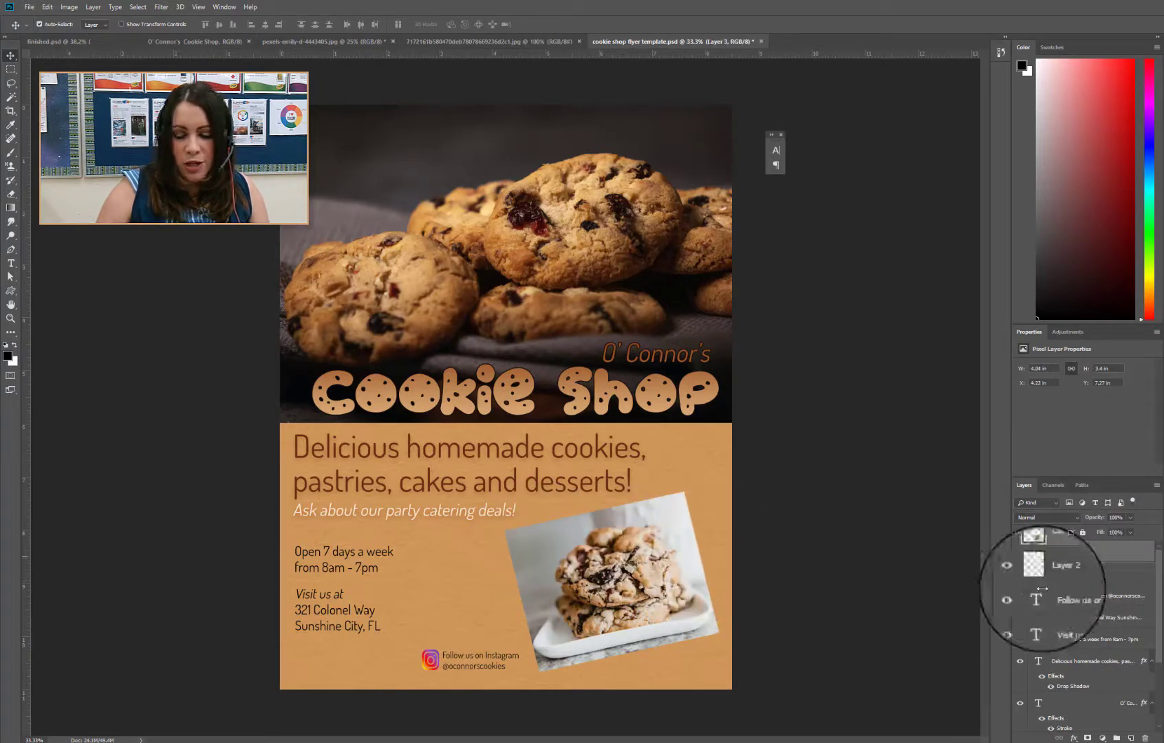
left_click(1054, 738)
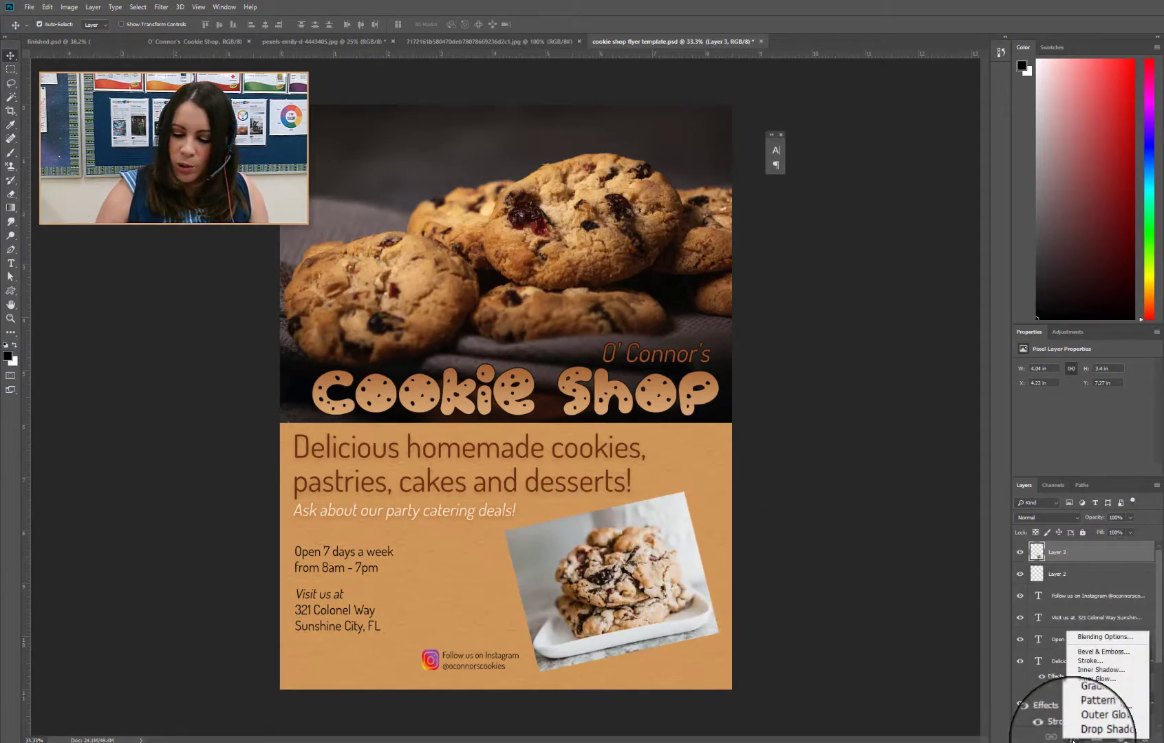
key("Escape")
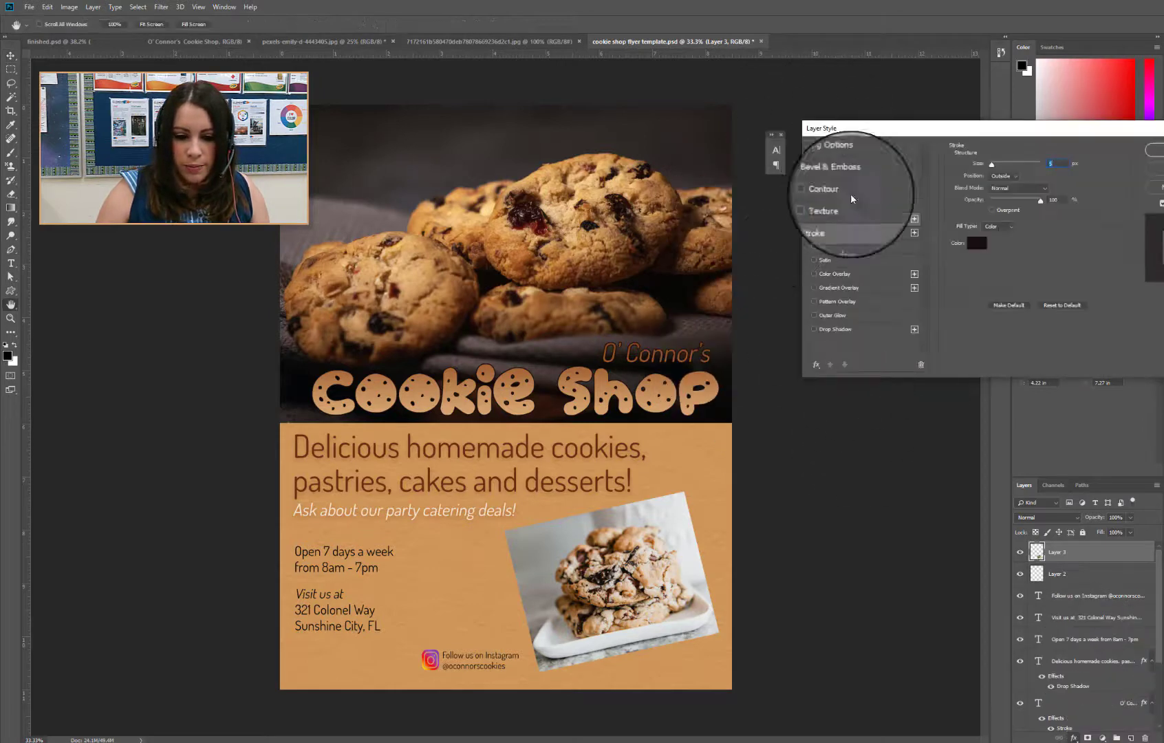
left_click(978, 242)
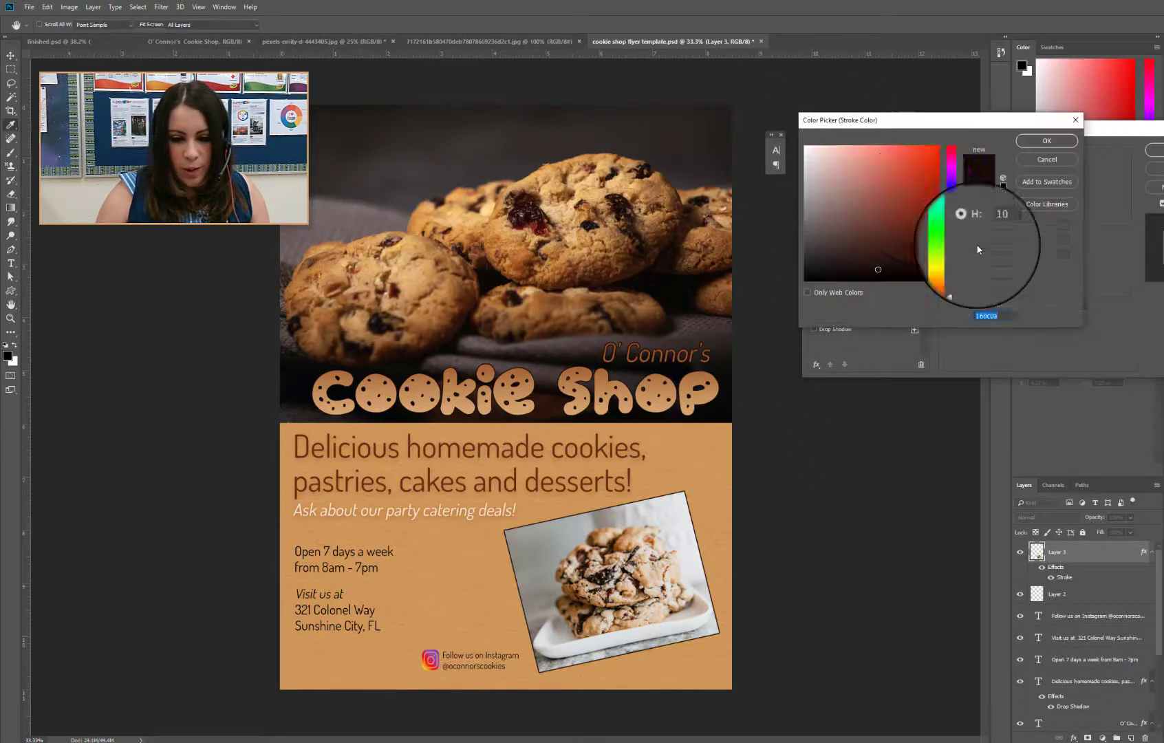
left_click_drag(458, 260, 345, 261)
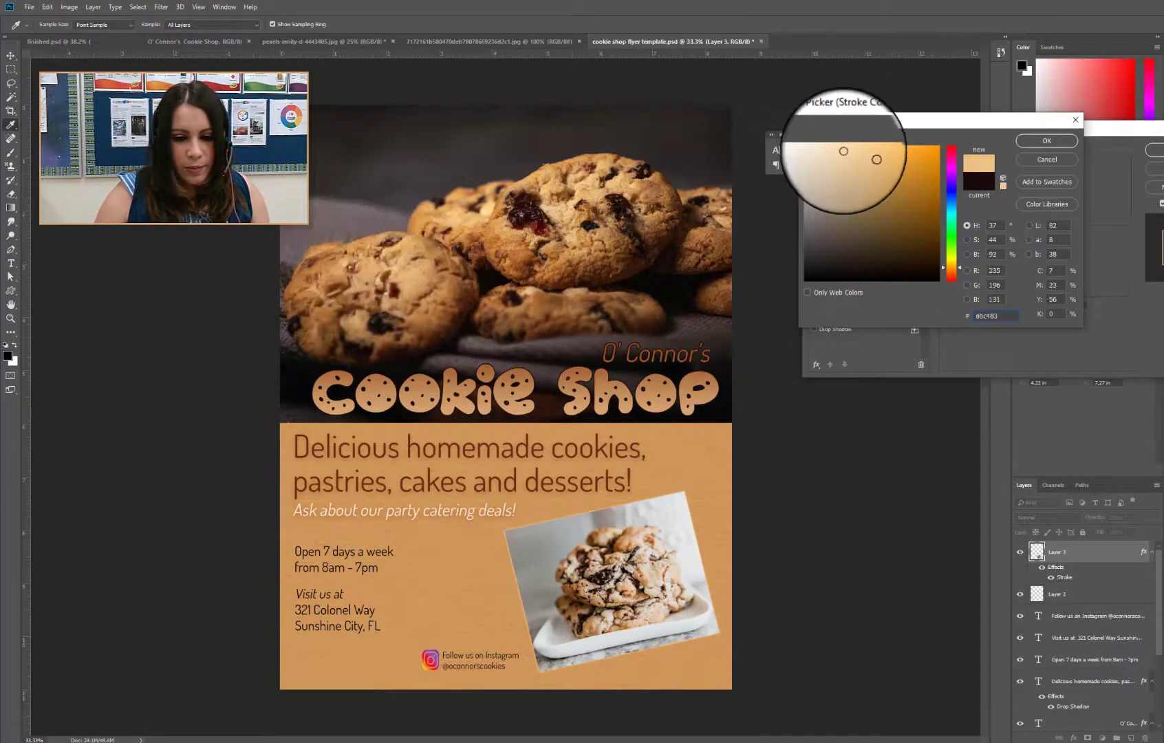
left_click(844, 151)
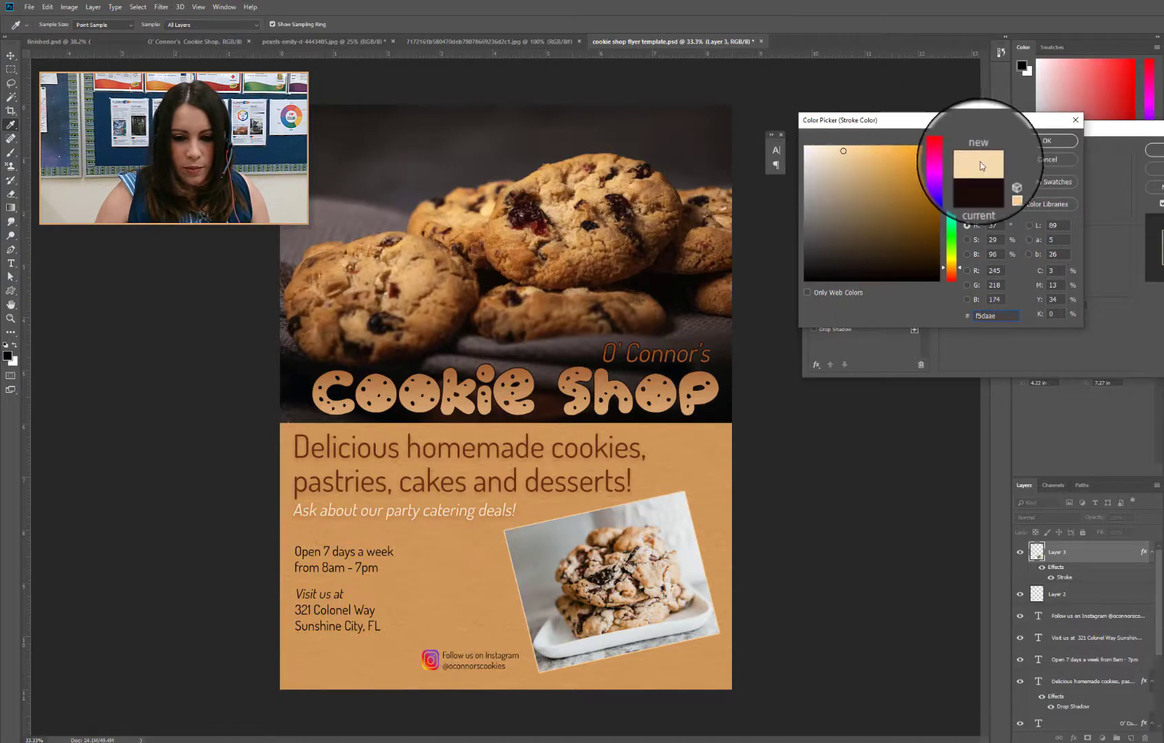
left_click(1047, 140)
Add an orange-brown drop shadow in Multiply mode at 90 degrees to the tilted plate photo and apply the layer style
left_click(835, 329)
left_click_drag(1002, 227, 999, 227)
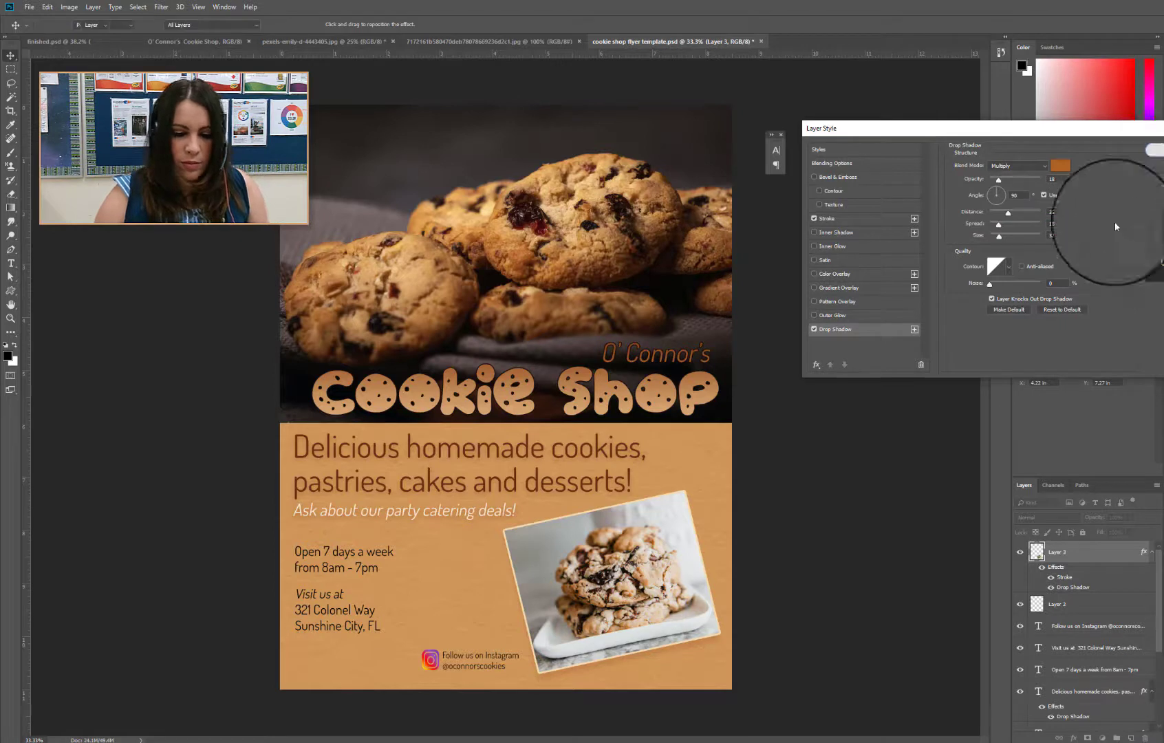
left_click(1155, 150)
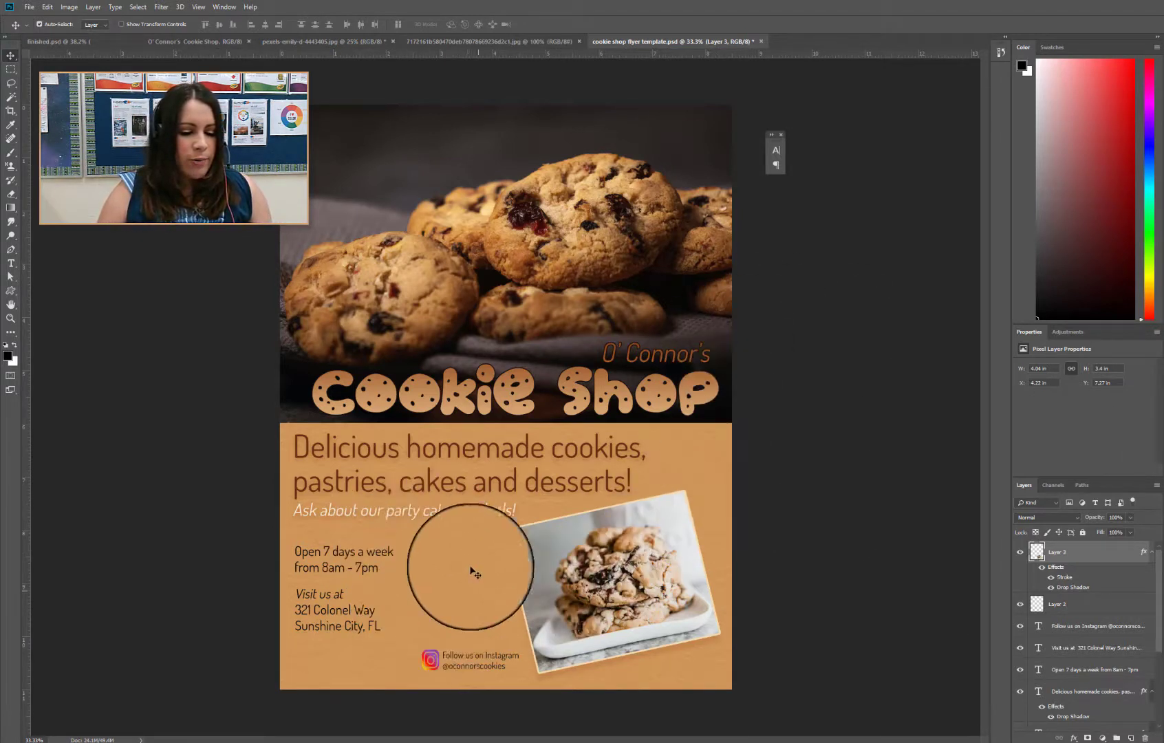
left_click_drag(475, 572, 422, 607)
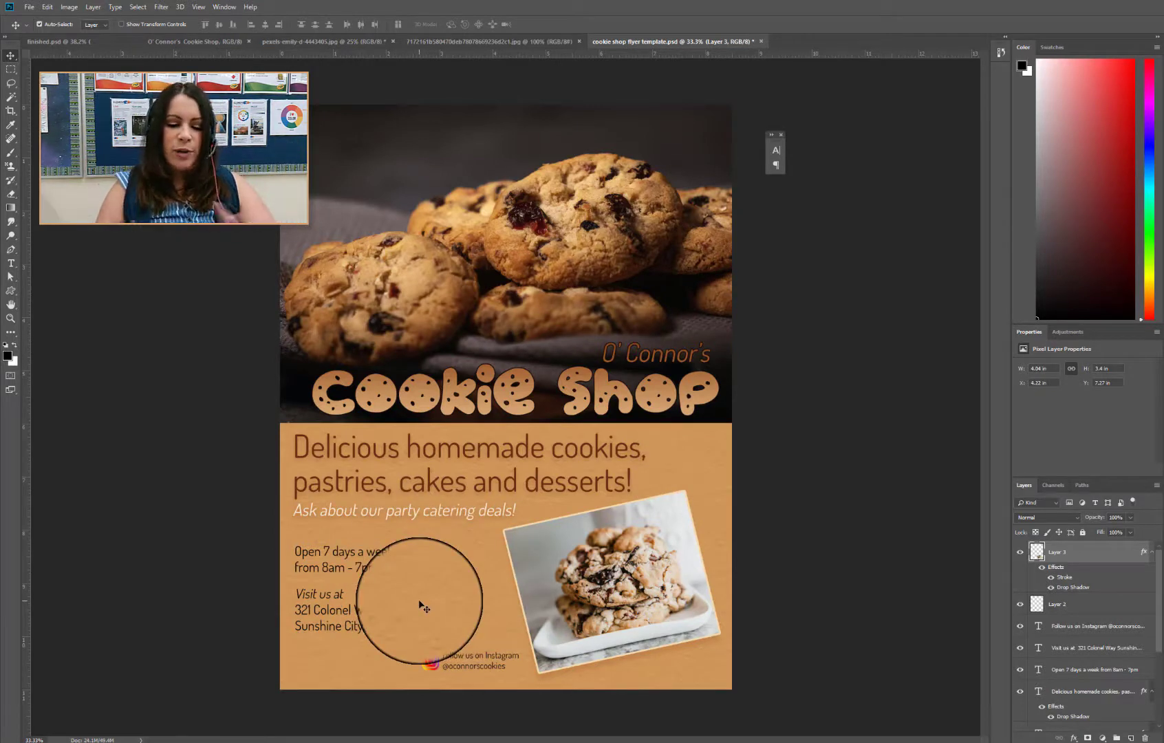